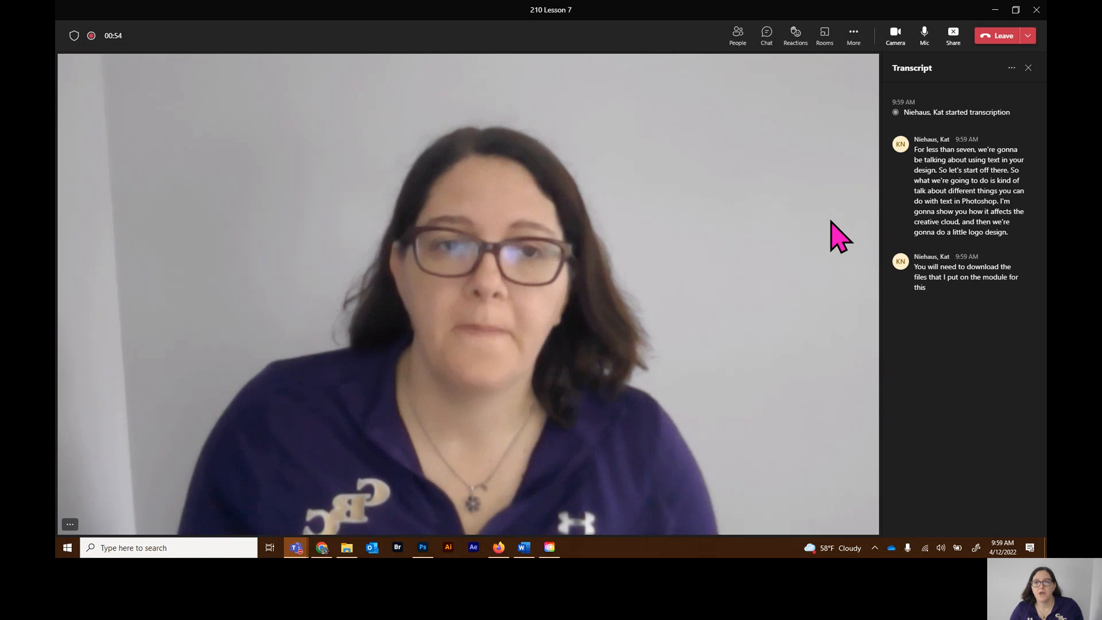
Switch to Photoshop and, with the Horizontal Type tool active, toggle the HELLO text's orientation to vertical and back
click(996, 10)
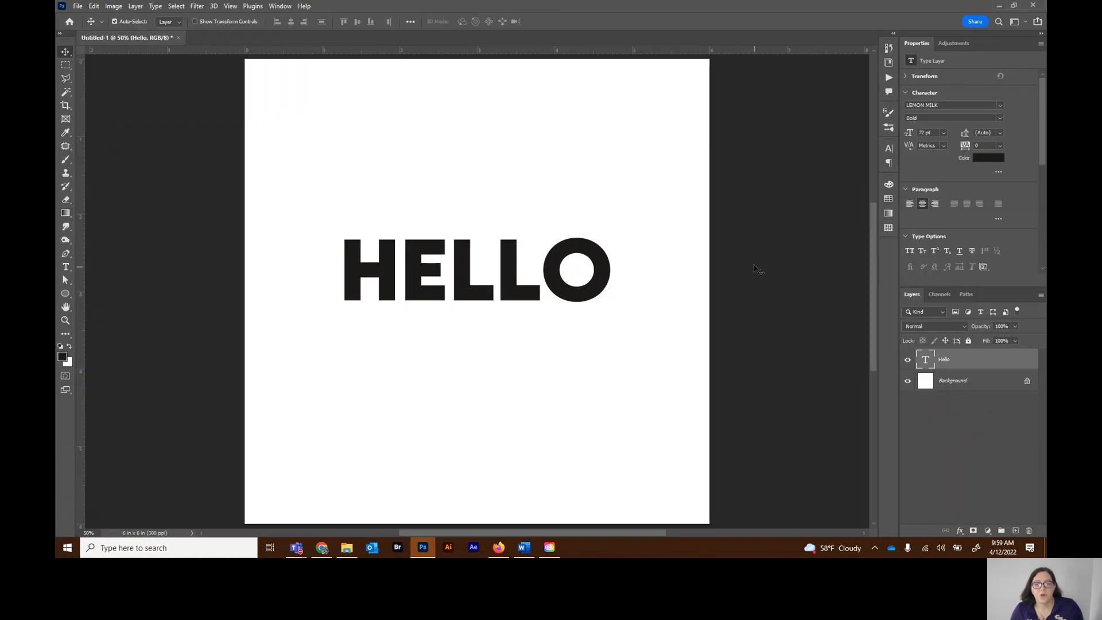
click(66, 268)
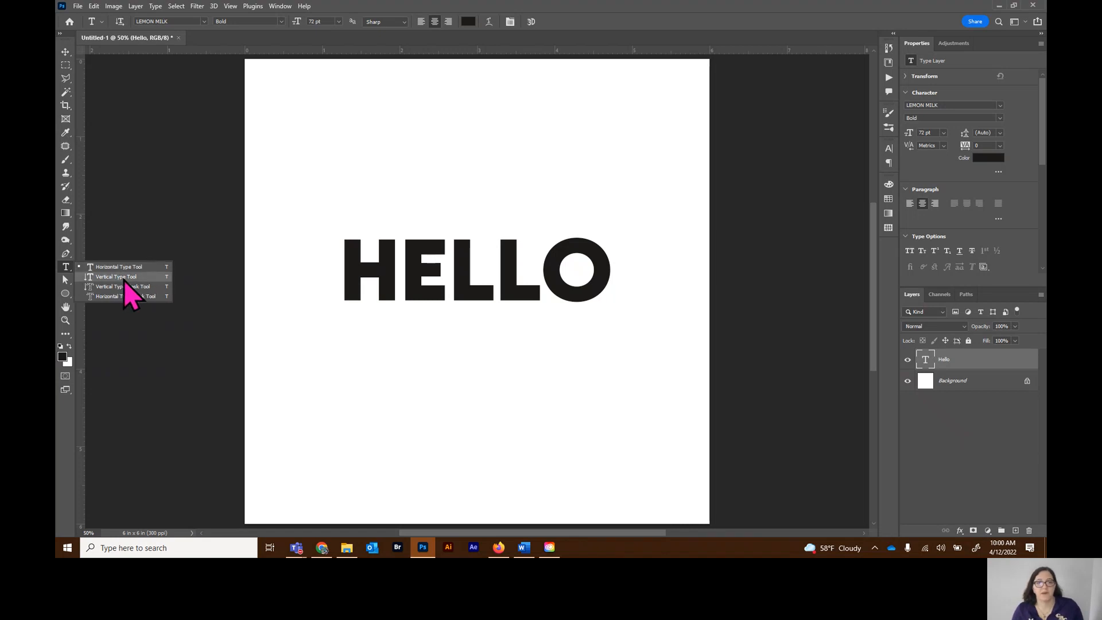
click(120, 24)
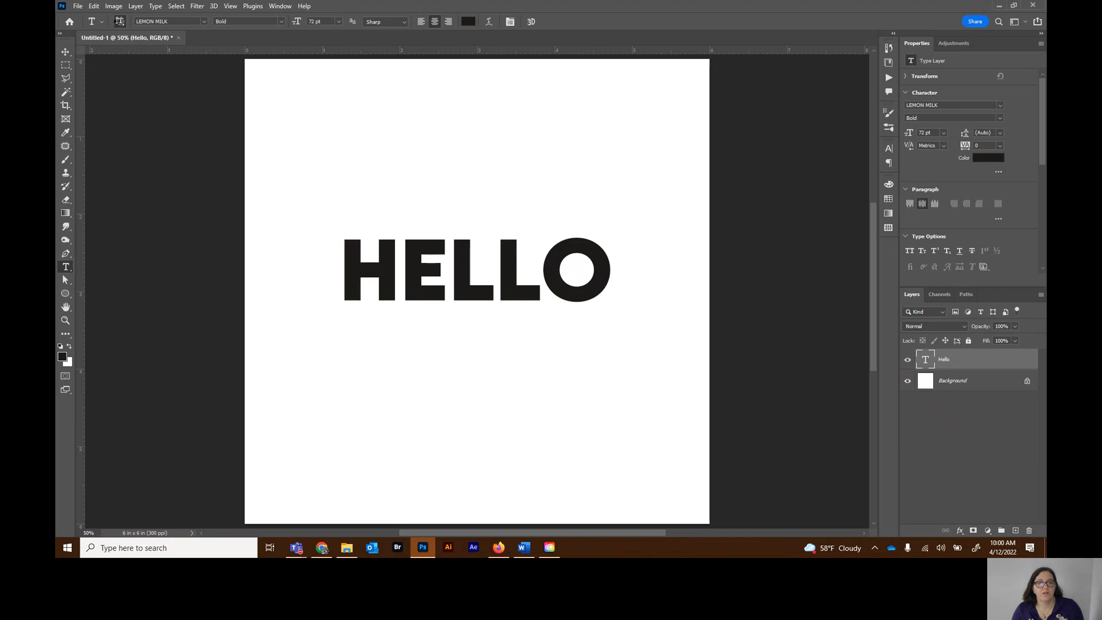
click(120, 24)
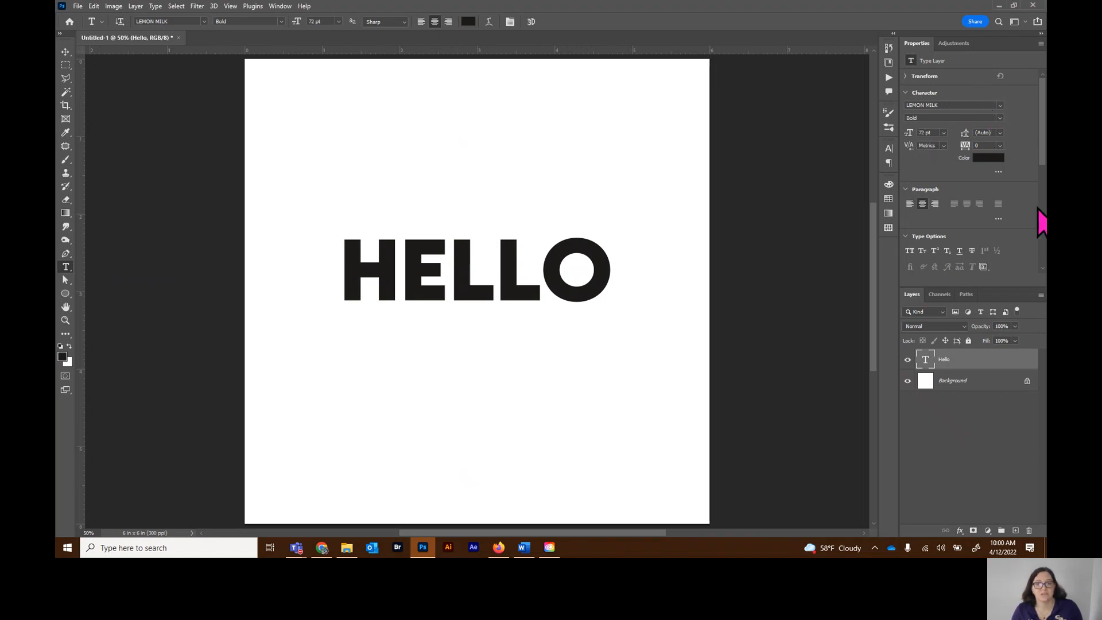
Try the Arc, Flag and Wave warp styles on the HELLO text without keeping any of them
click(490, 26)
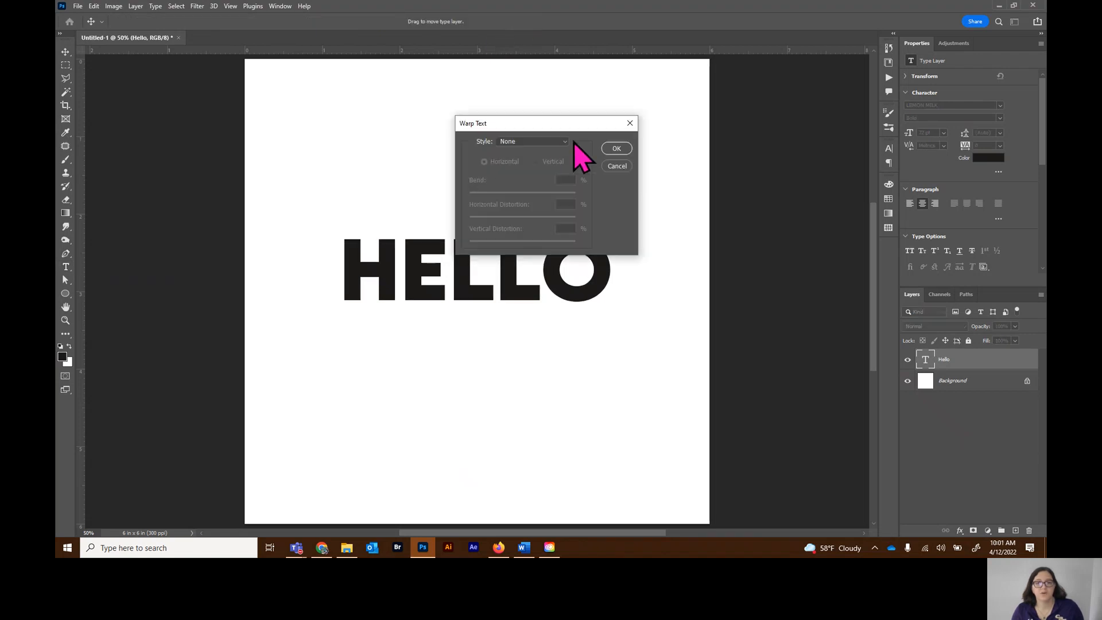
click(565, 143)
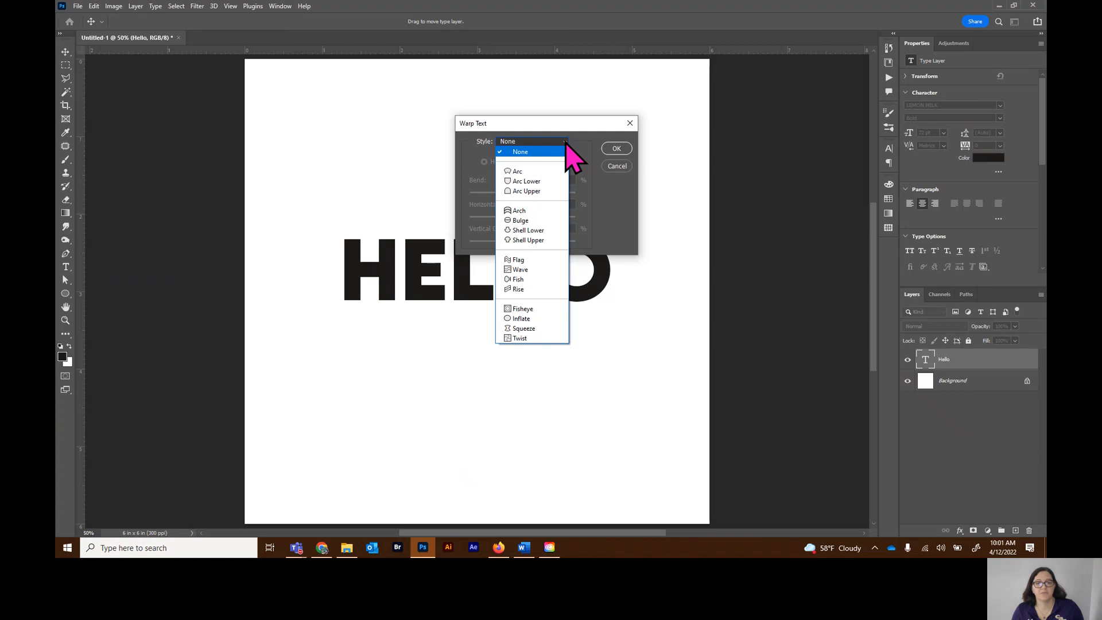
click(545, 171)
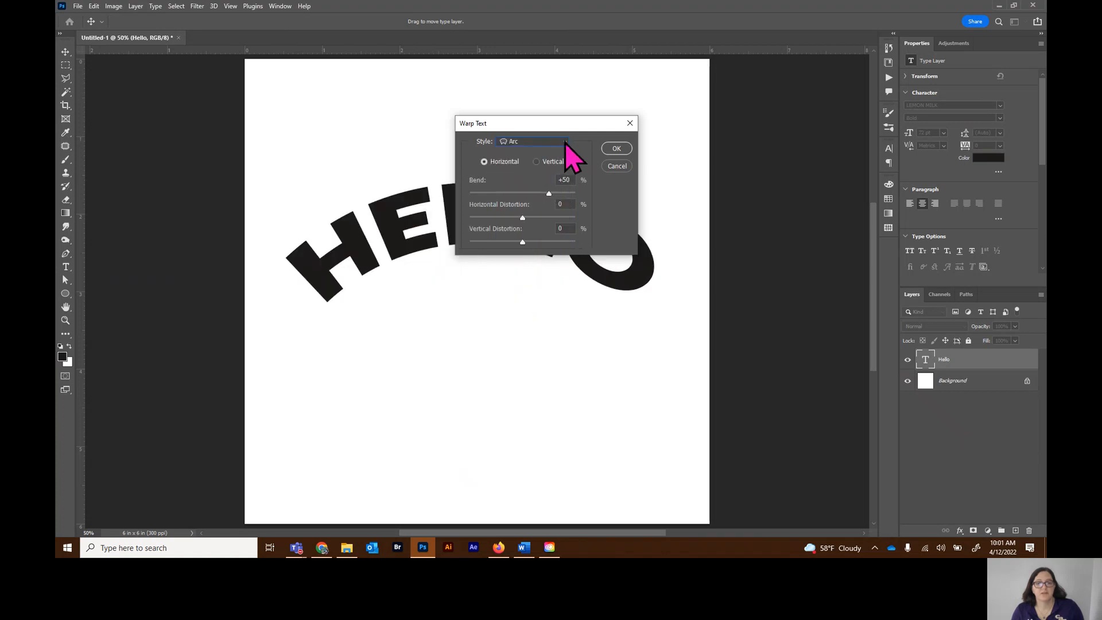
click(565, 143)
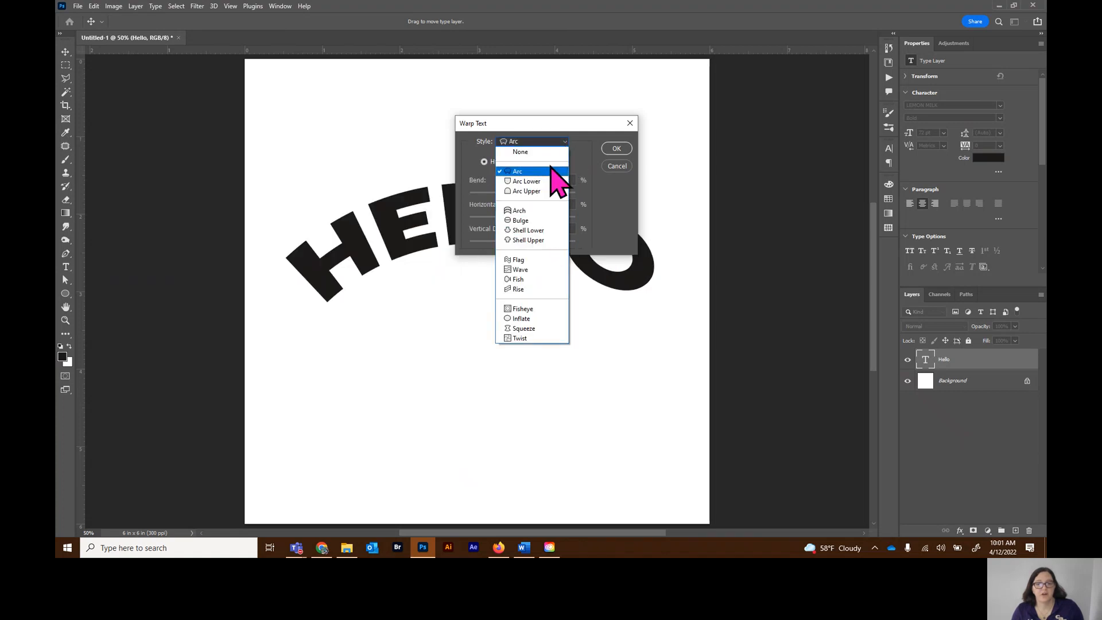
click(539, 261)
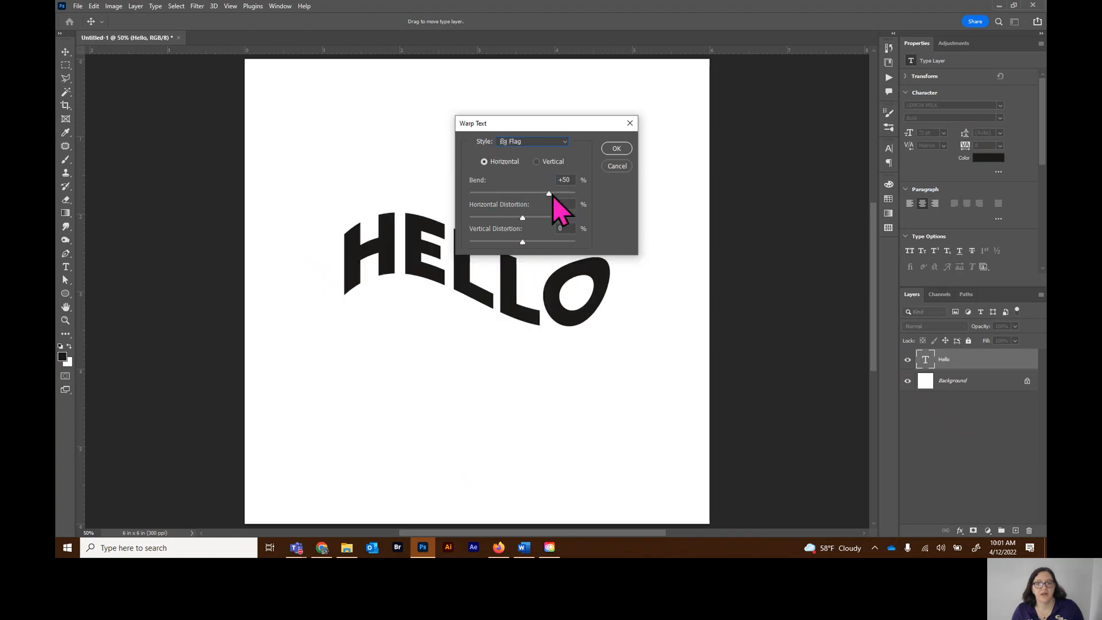
click(565, 143)
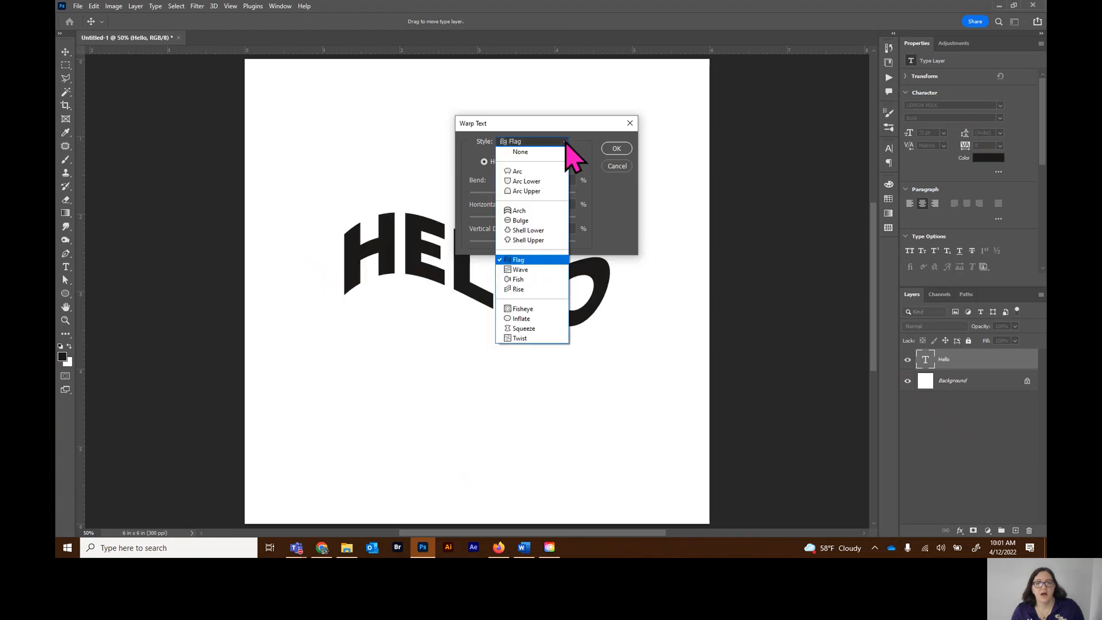
click(549, 271)
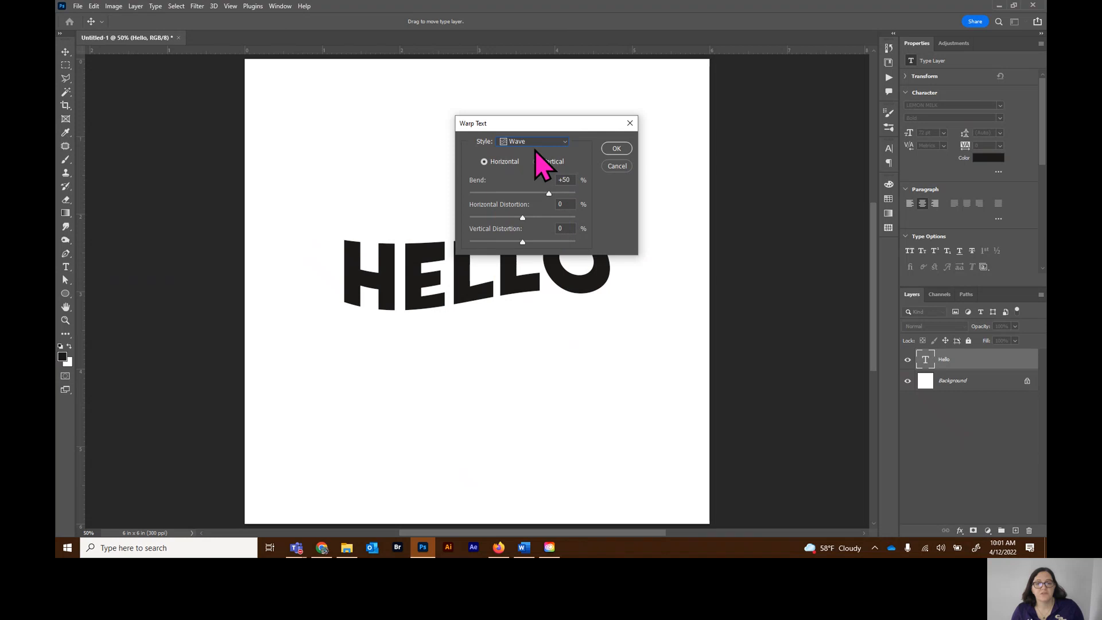
click(617, 167)
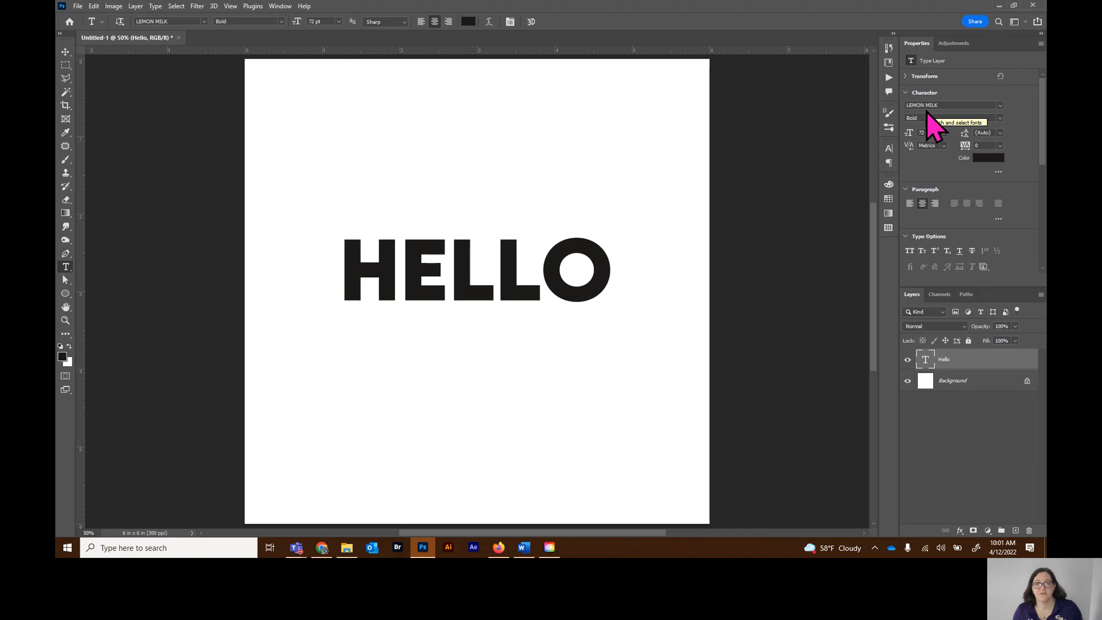
Browse the available fonts with their live previews on the HELLO text, keeping LEMON MILK as the font
click(1000, 106)
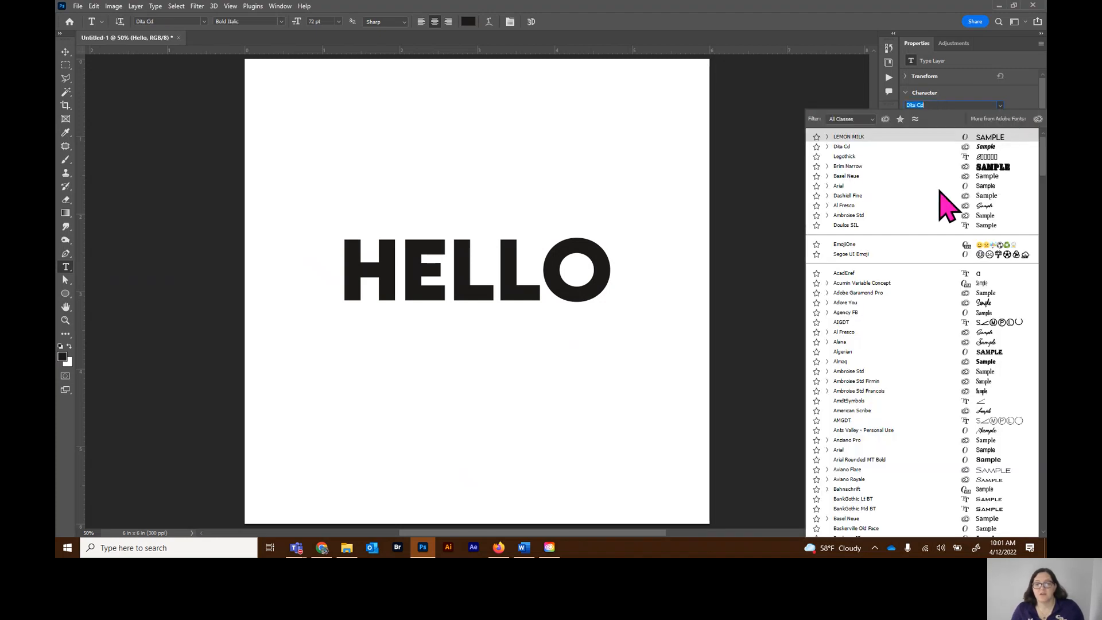
scroll(930, 309, down, 5)
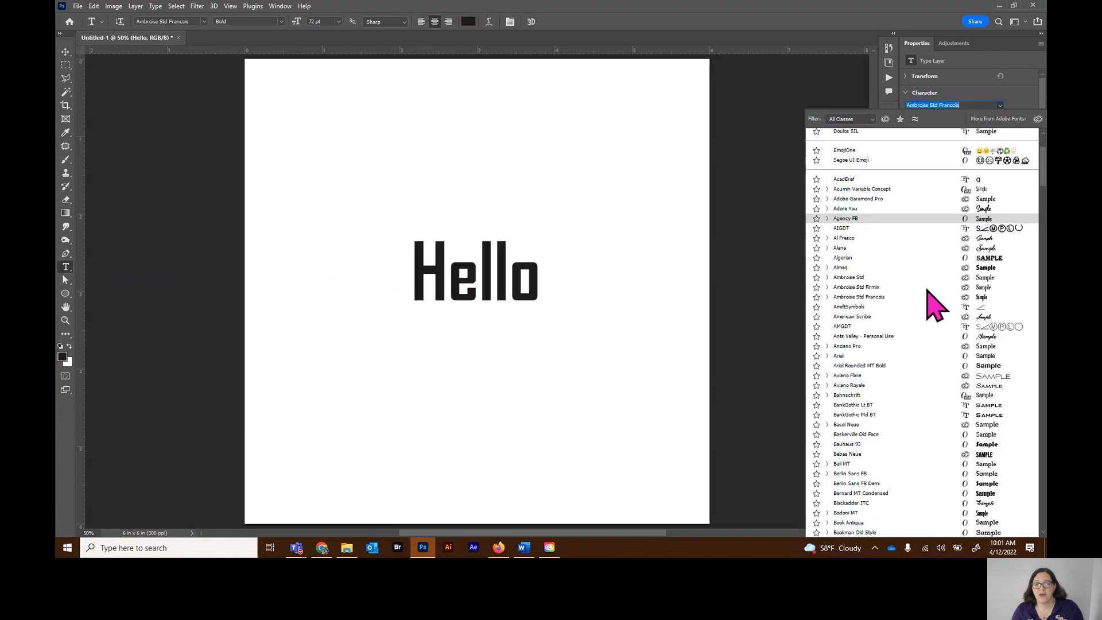
scroll(933, 298, up, 5)
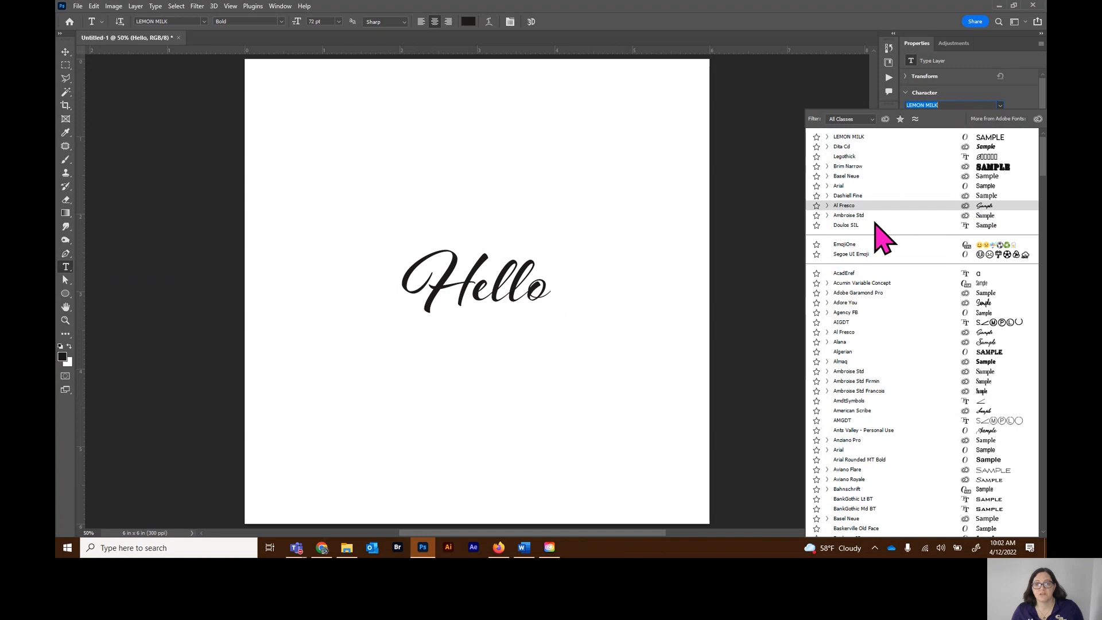
scroll(878, 235, down, 3)
scroll(884, 290, down, 7)
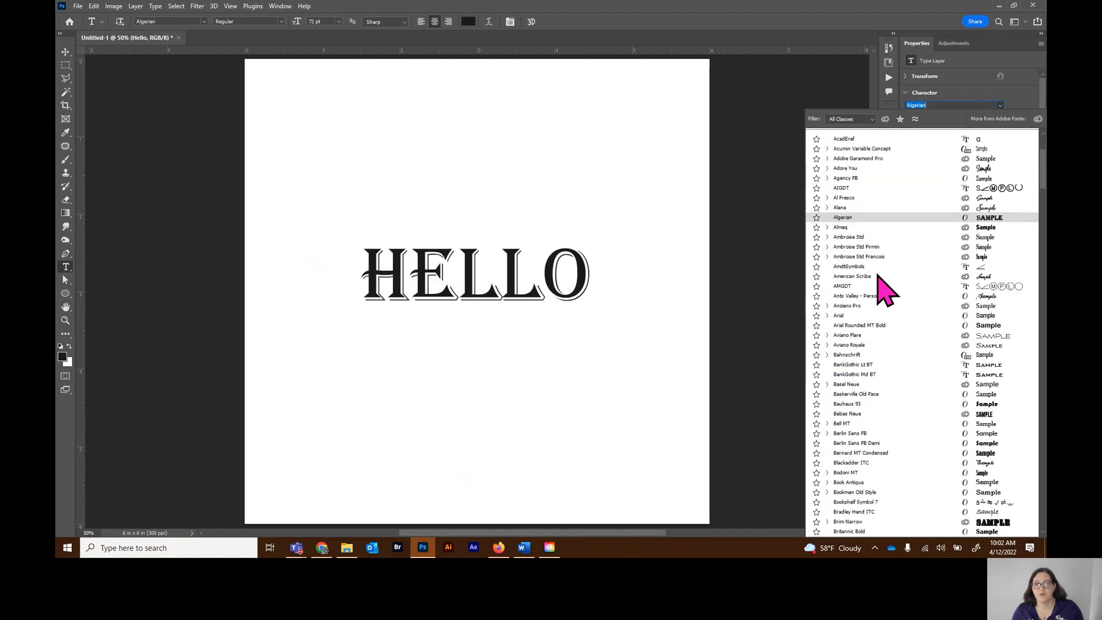
scroll(878, 279, down, 3)
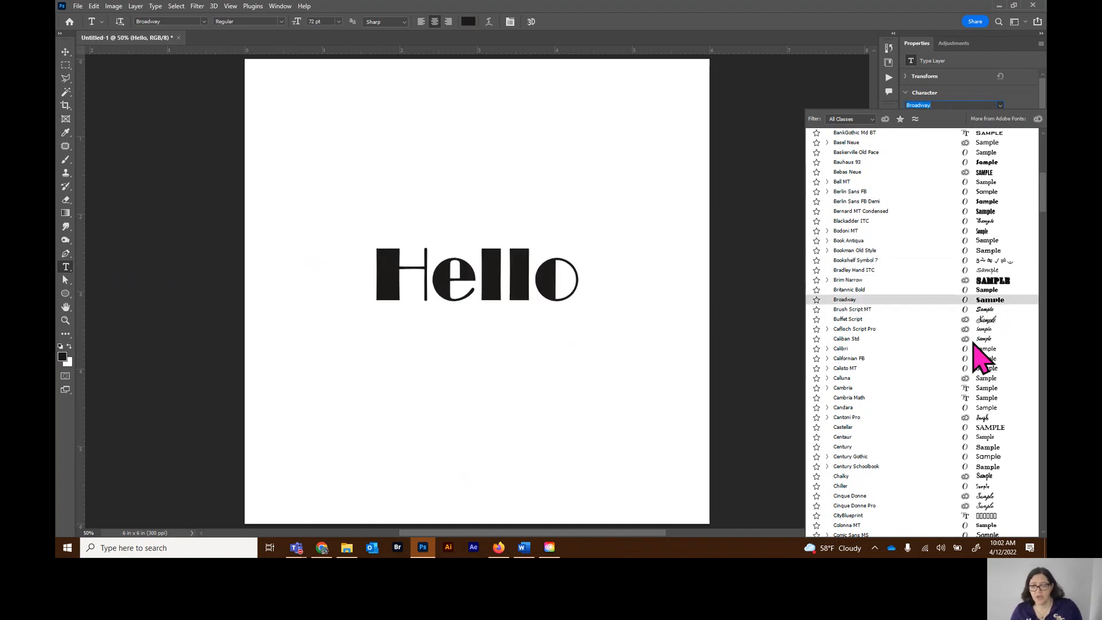
scroll(987, 355, down, 3)
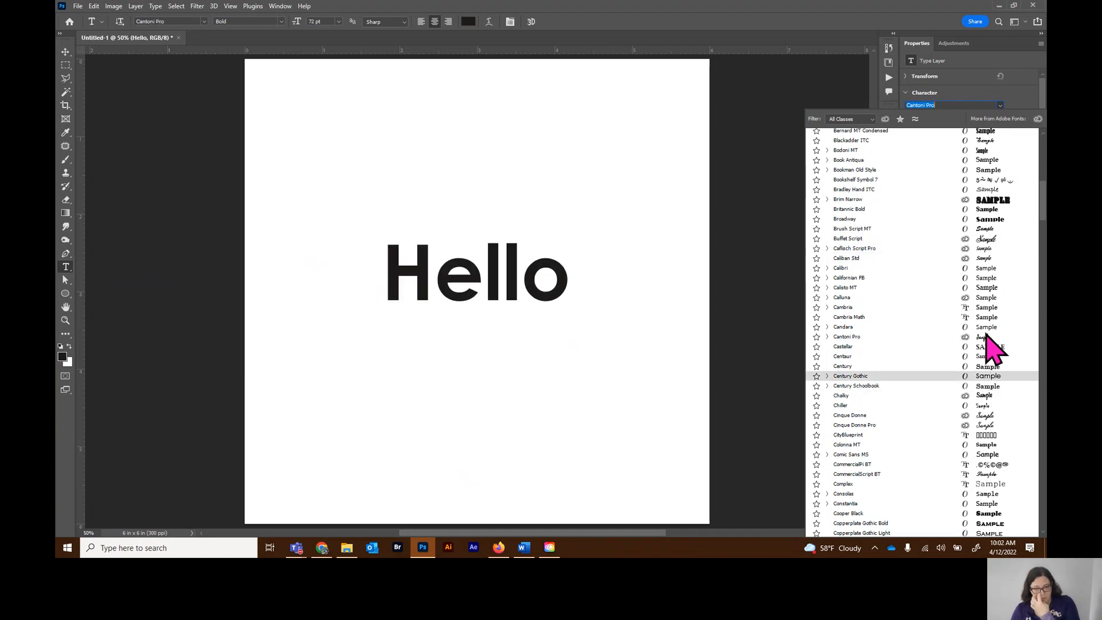
scroll(984, 295, up, 8)
scroll(842, 178, up, 5)
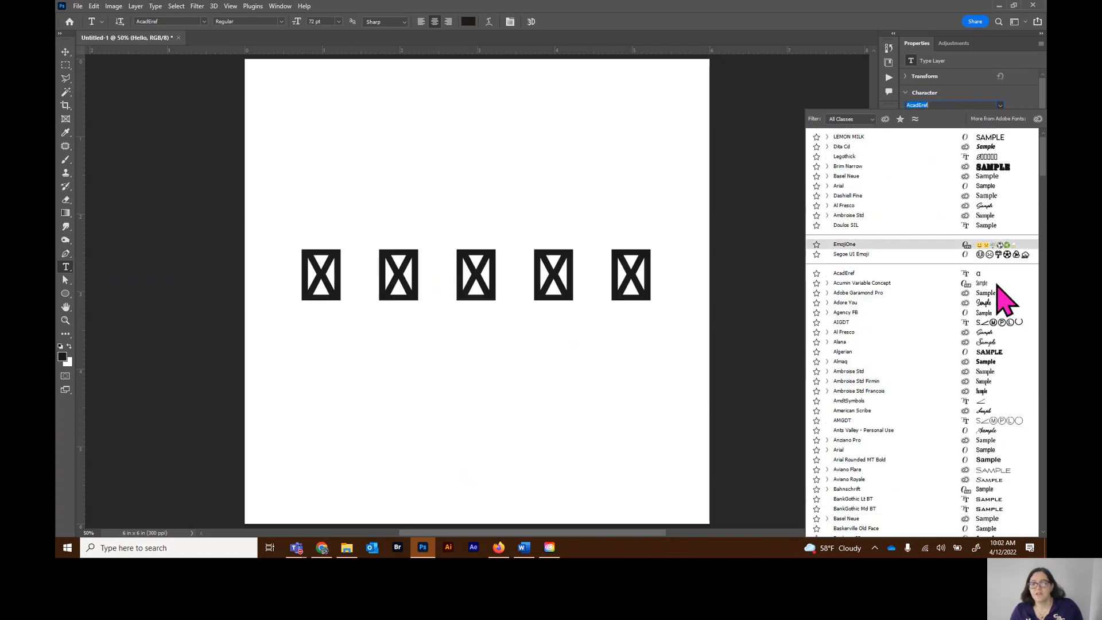
click(970, 136)
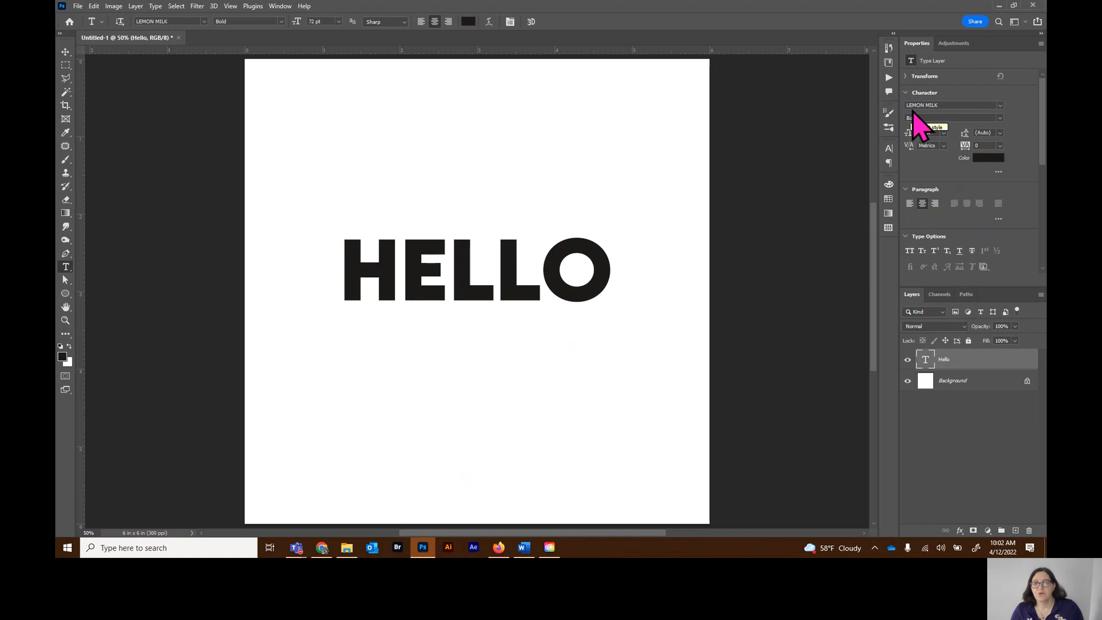
Check the LEMON MILK font styles, and switch the HELLO text to Doulos SIL and back to LEMON MILK in Regular
click(1000, 119)
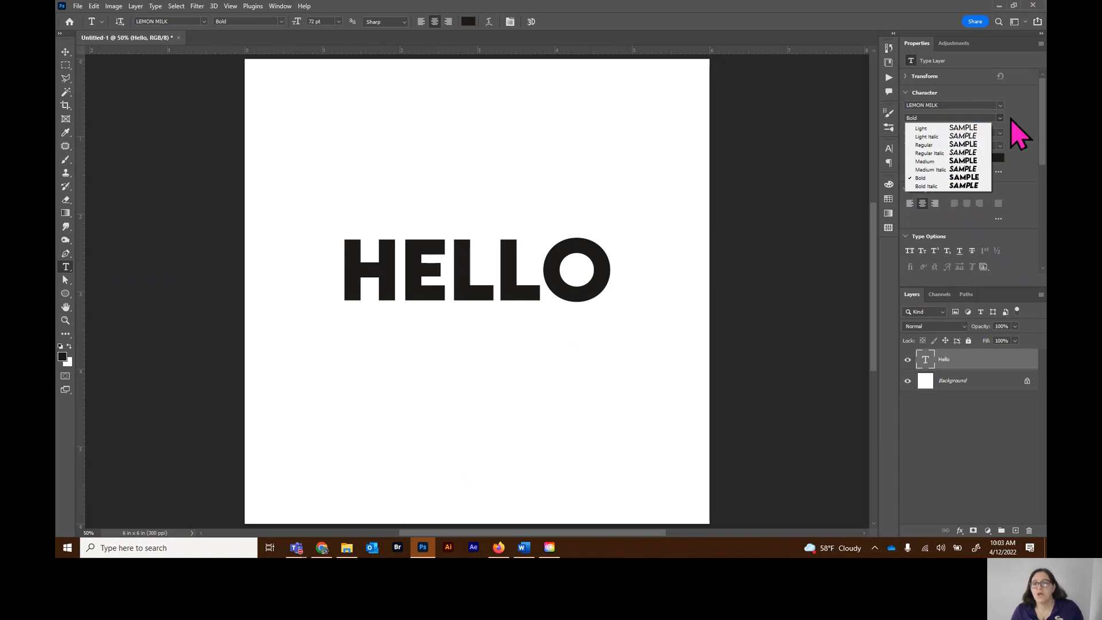
click(1039, 144)
click(1000, 106)
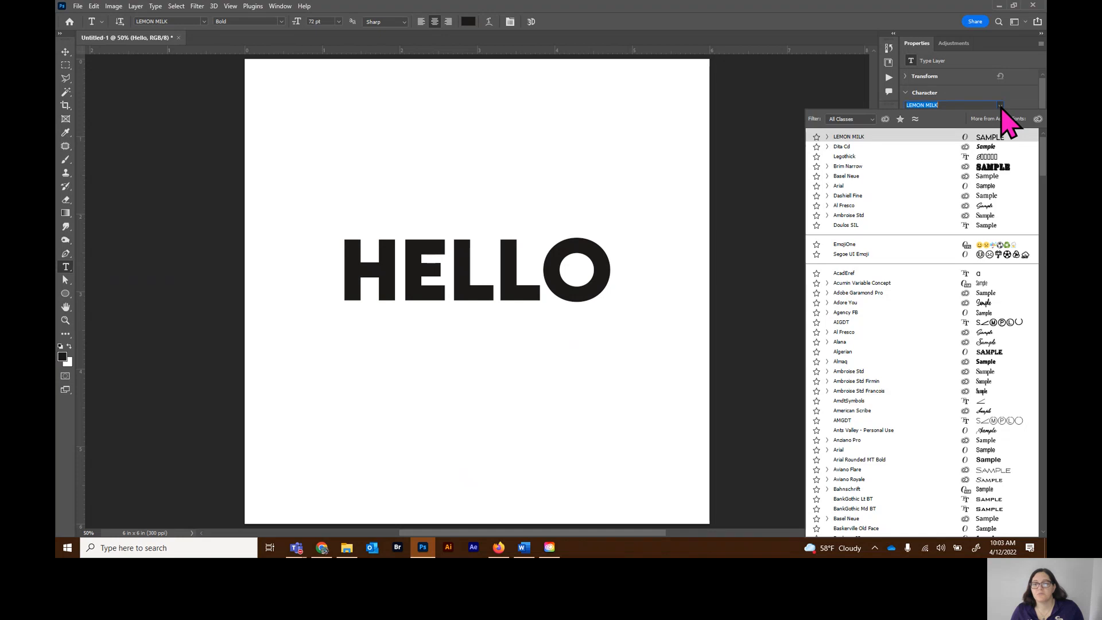
click(846, 225)
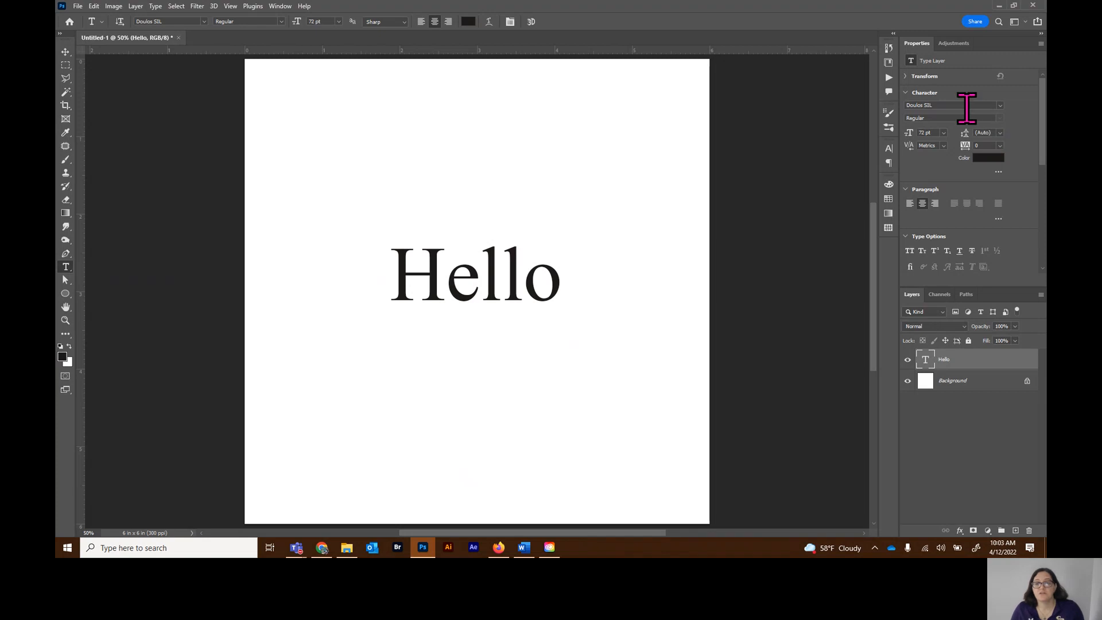
click(1003, 107)
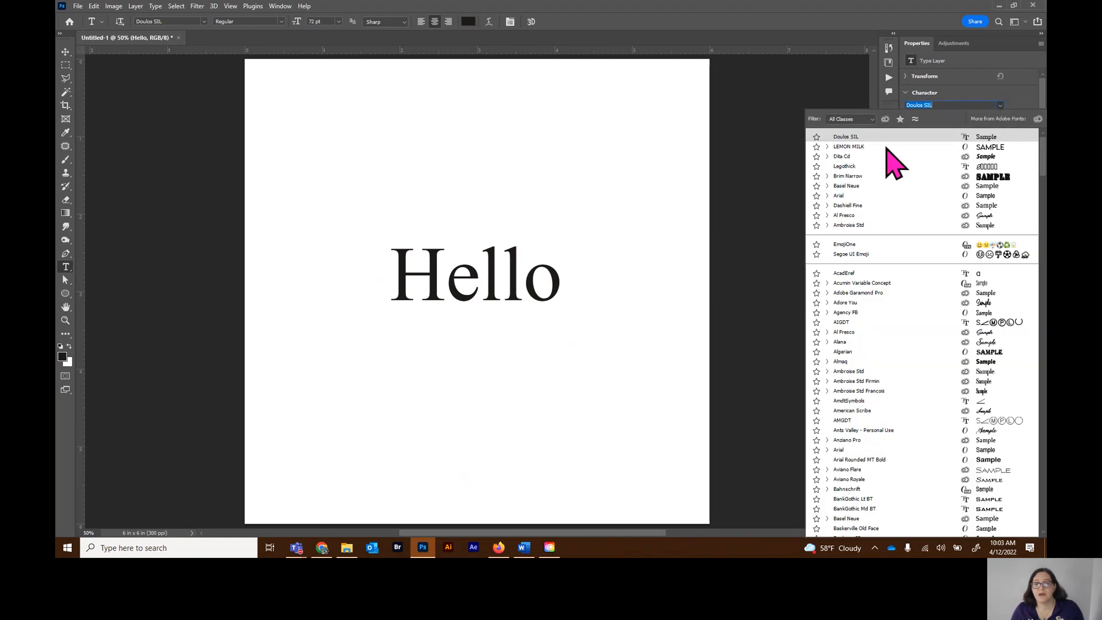
click(867, 147)
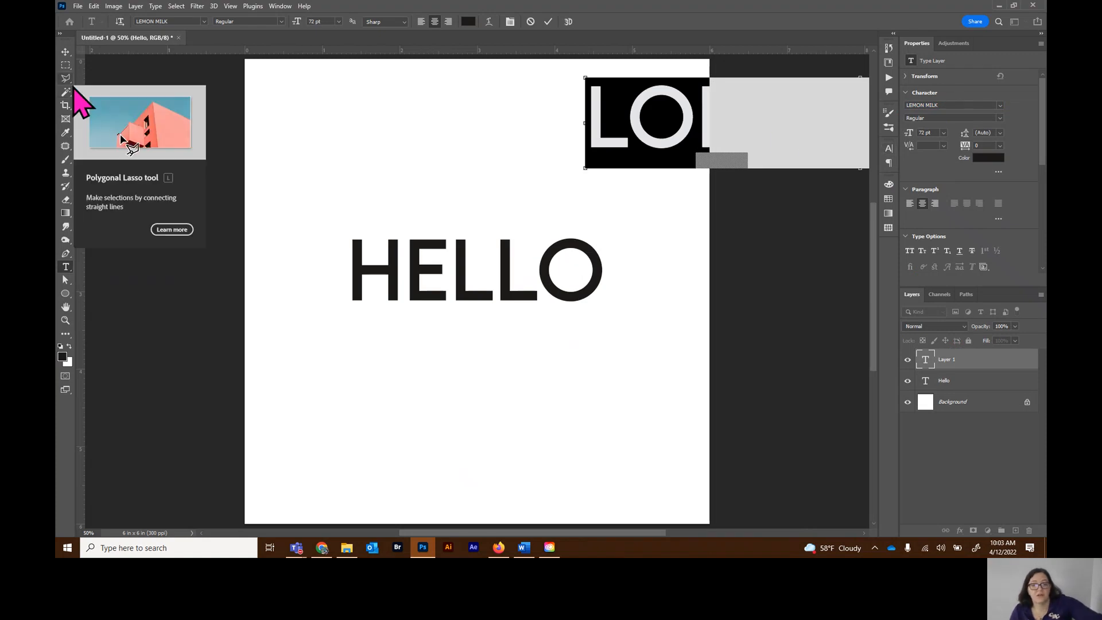
Leave text editing with the Move tool and delete the stray Lorem Ipsum text layer
click(66, 51)
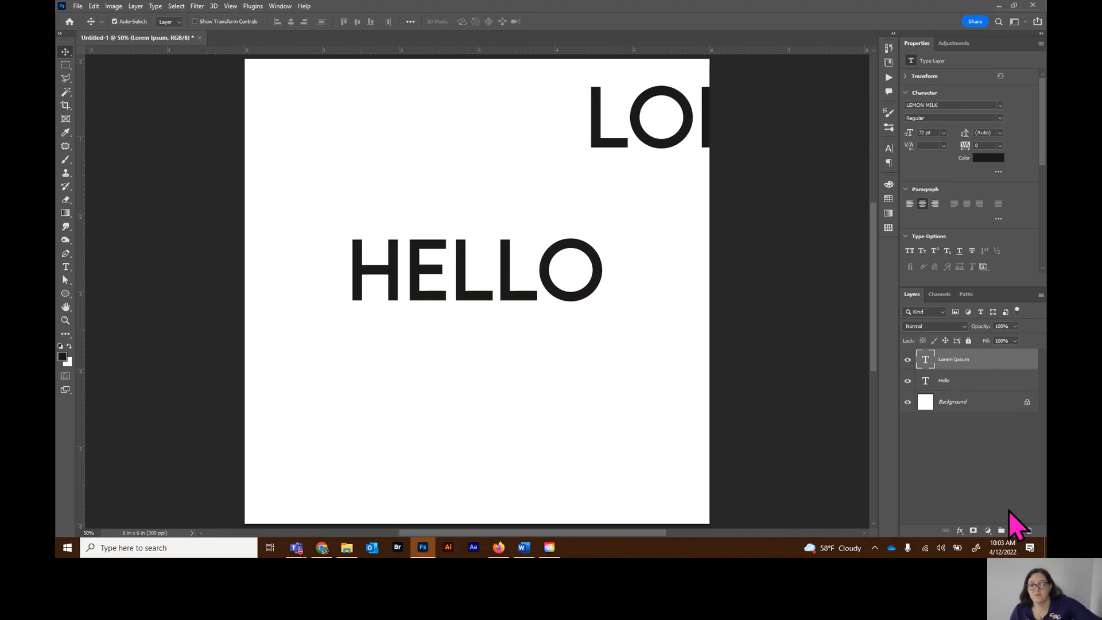
drag(995, 358, 1028, 528)
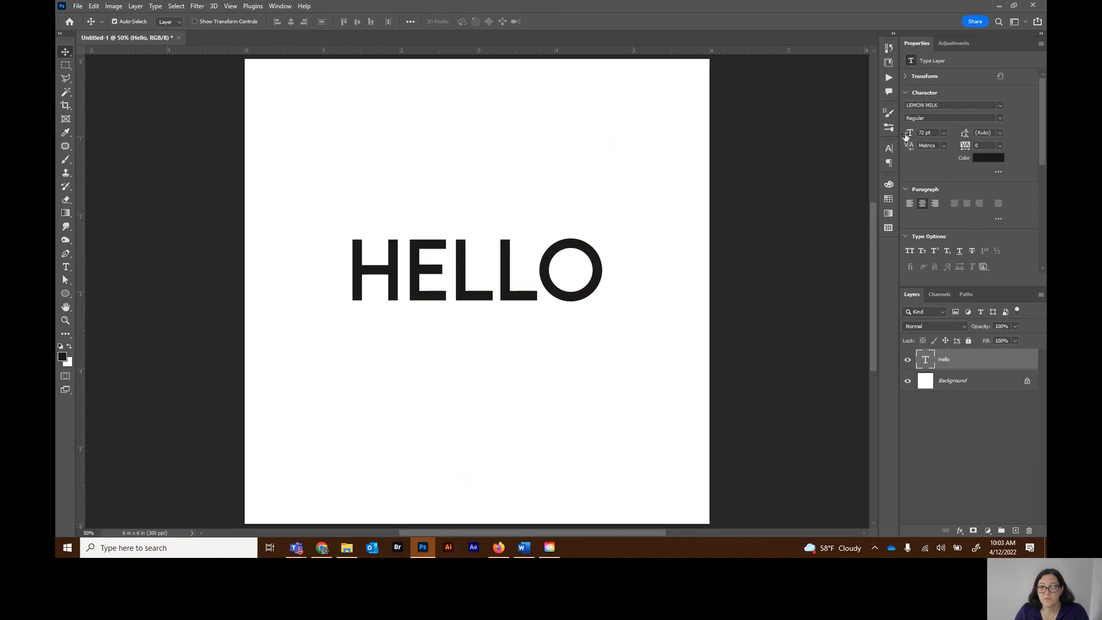
Set the HELLO text's font size to 125 pt and move the text down toward the middle of the canvas
click(943, 134)
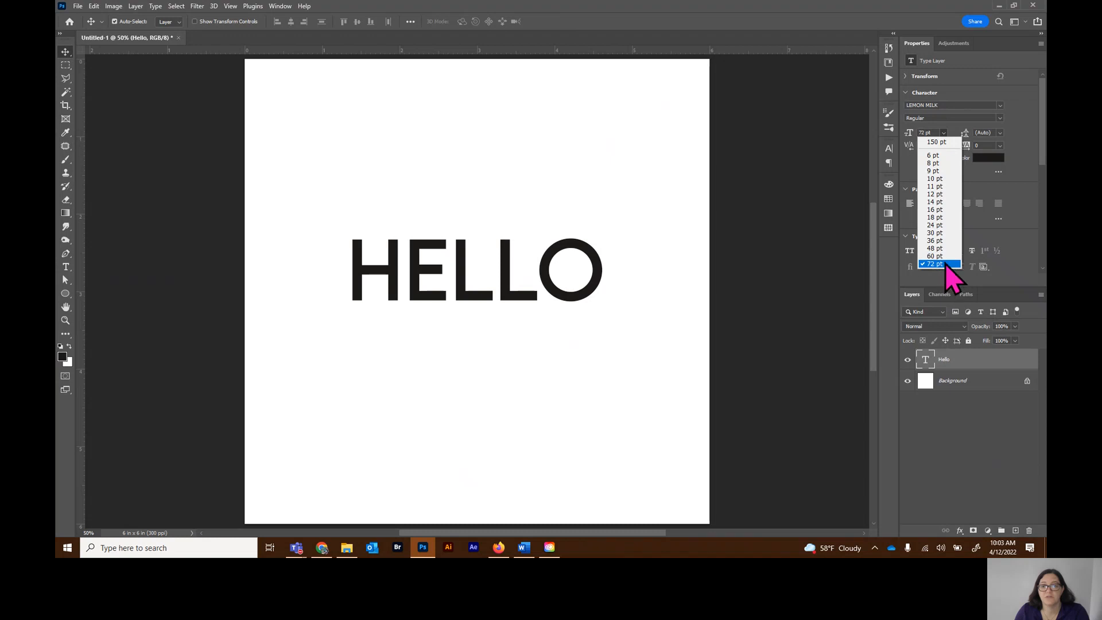
click(1023, 130)
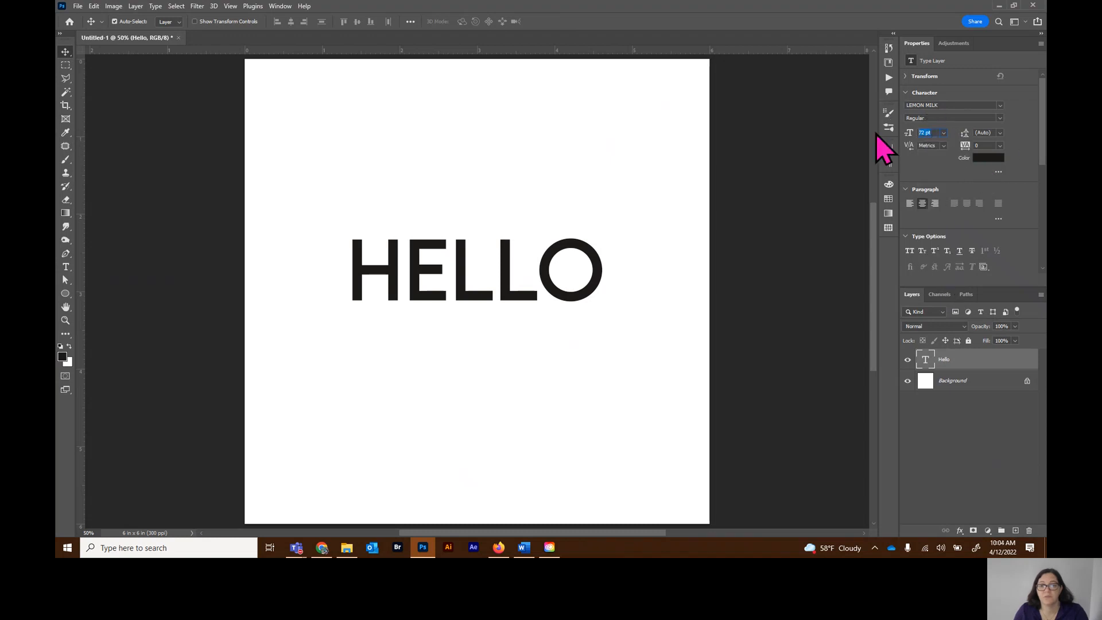
text(125)
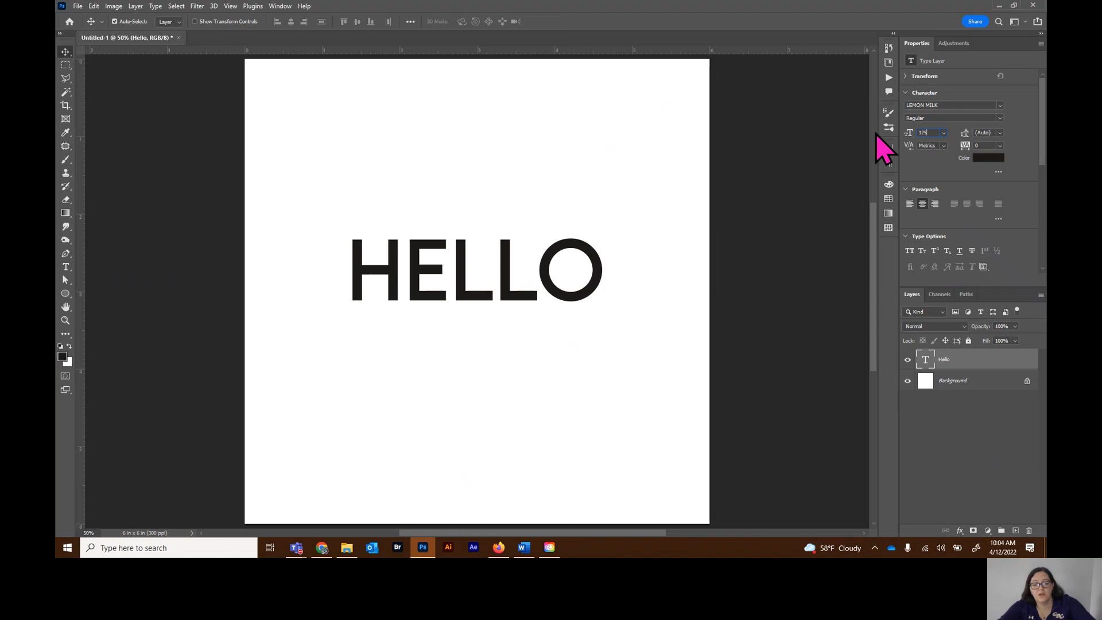
key(Tab)
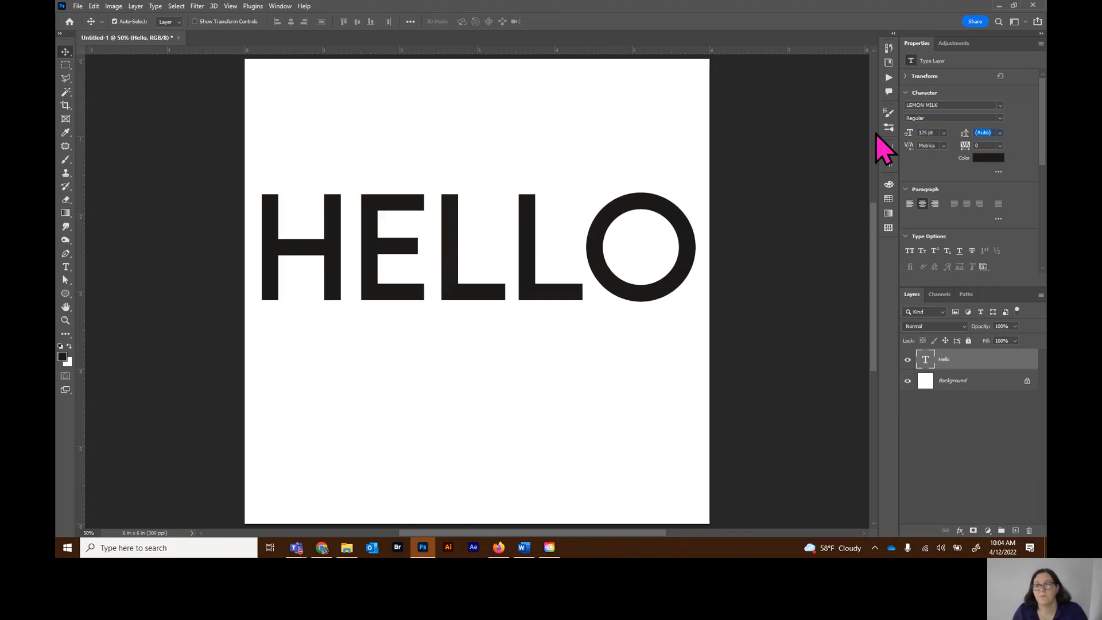
drag(459, 262, 459, 297)
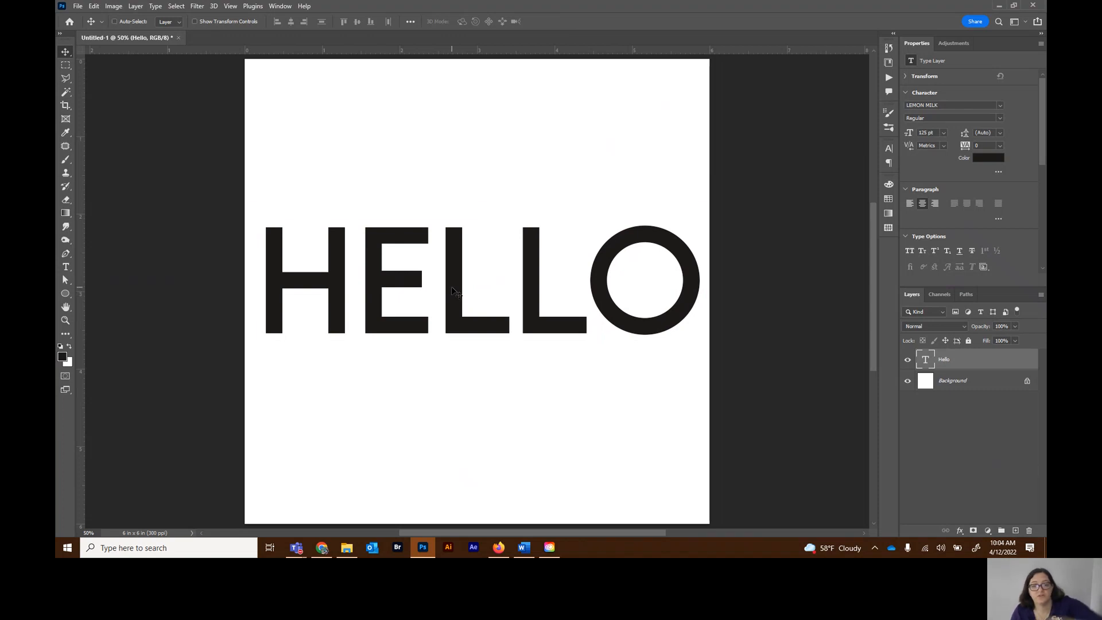
Try scaling the HELLO text down to about 62% and recentering it with Free Transform, without applying the change
key(ctrl+t)
drag(703, 212, 534, 272)
drag(511, 343, 591, 306)
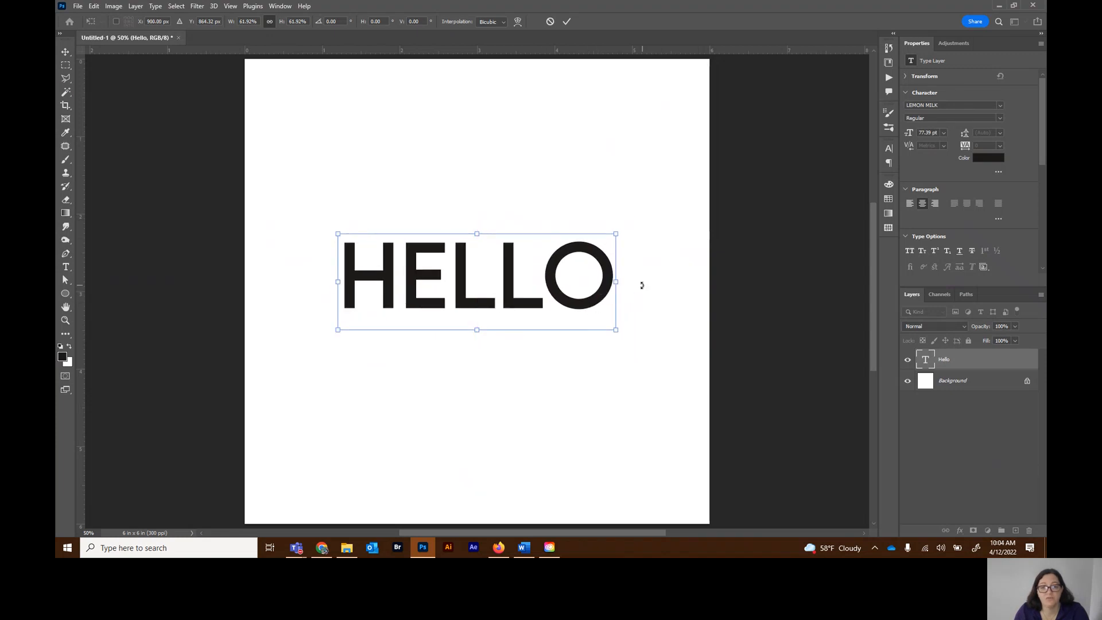
click(550, 21)
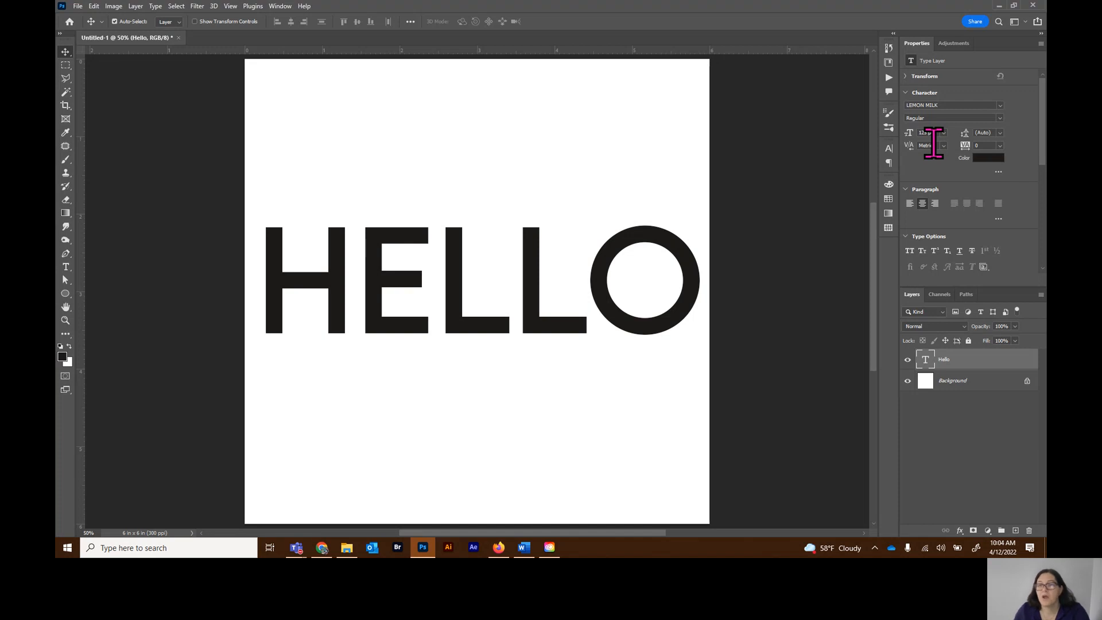
Try an orange text color (#eaa211) on the HELLO layer in the Color Picker and cancel it
click(987, 163)
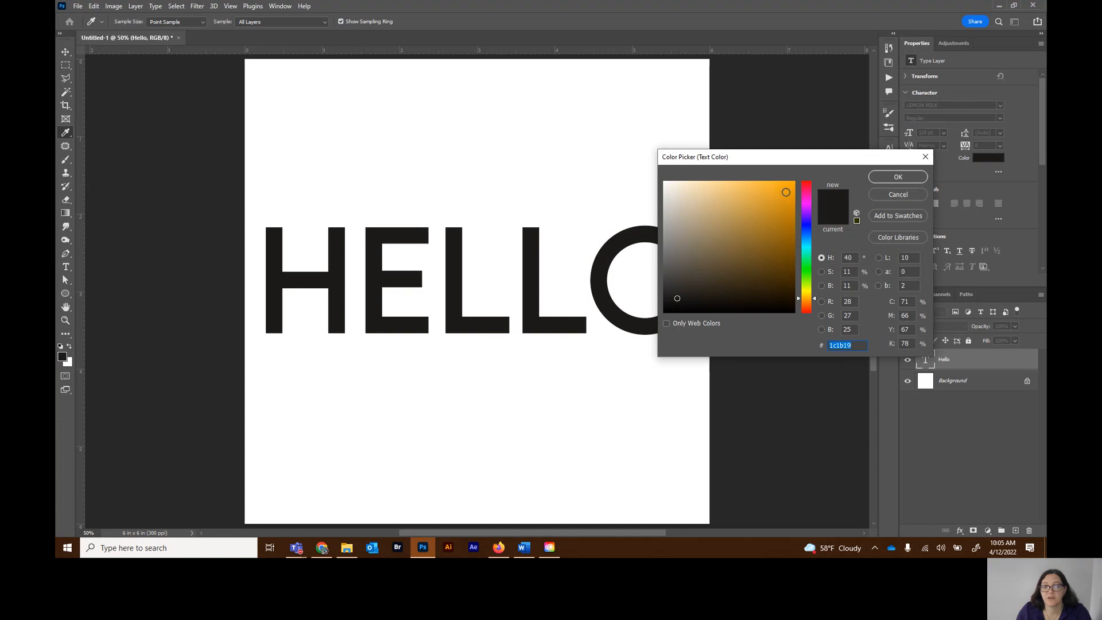
click(790, 192)
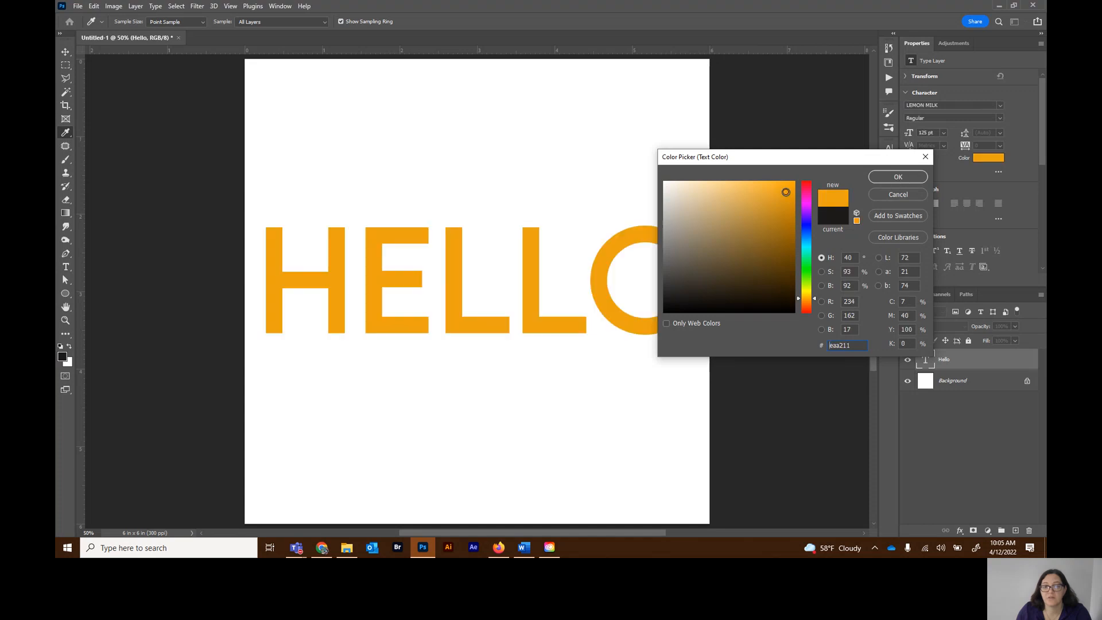
click(905, 194)
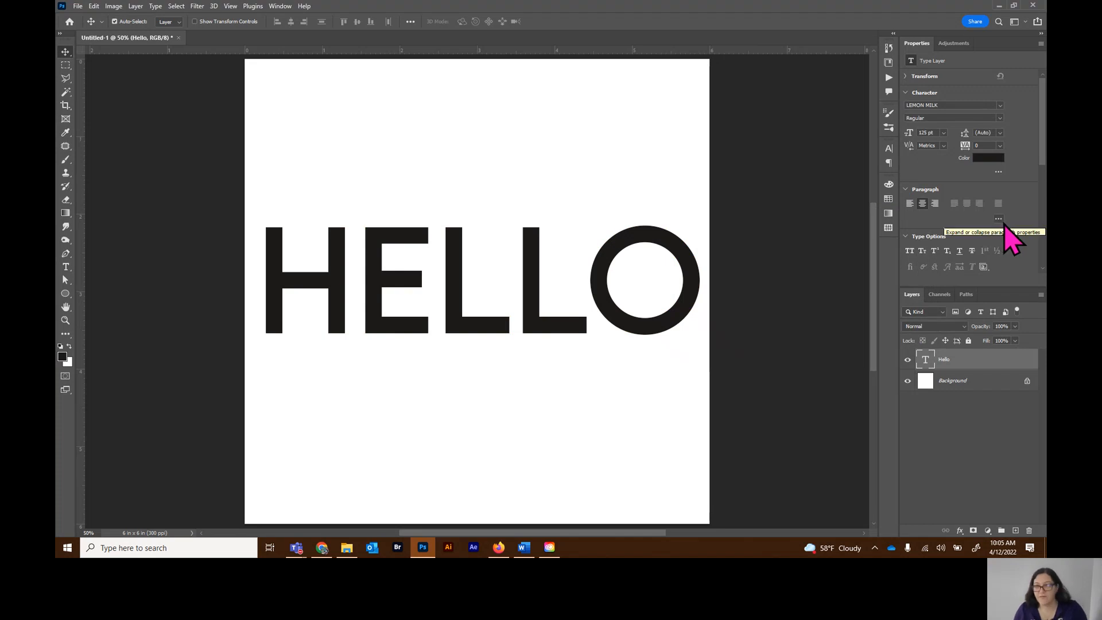
Expand the additional character and paragraph properties of the HELLO text, review them, and collapse the Paragraph section
click(999, 172)
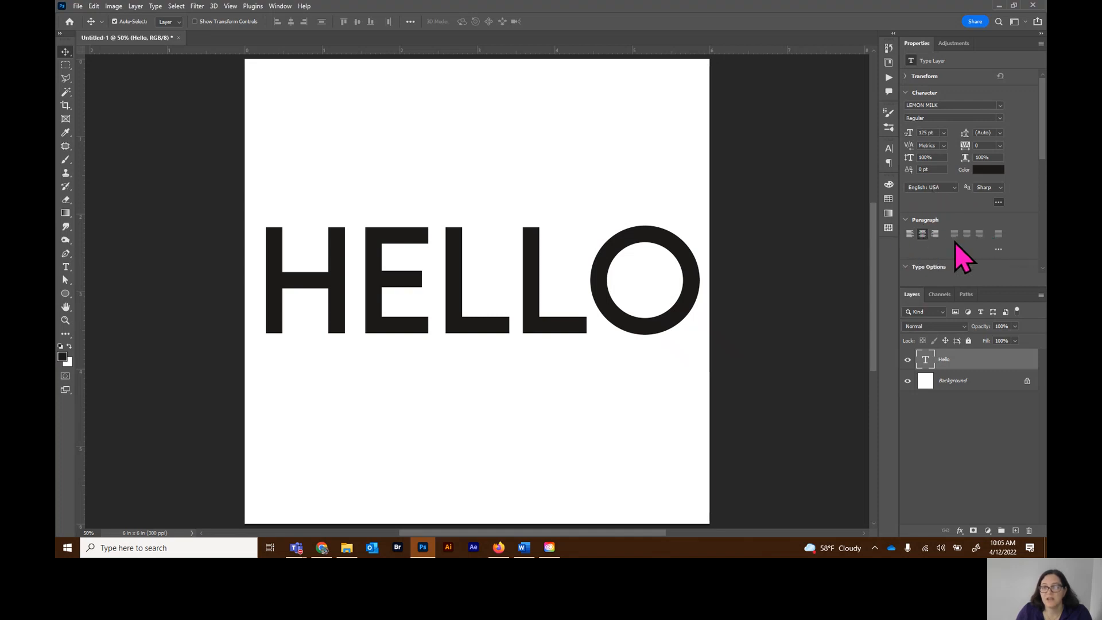
click(998, 250)
scroll(959, 247, down, 1)
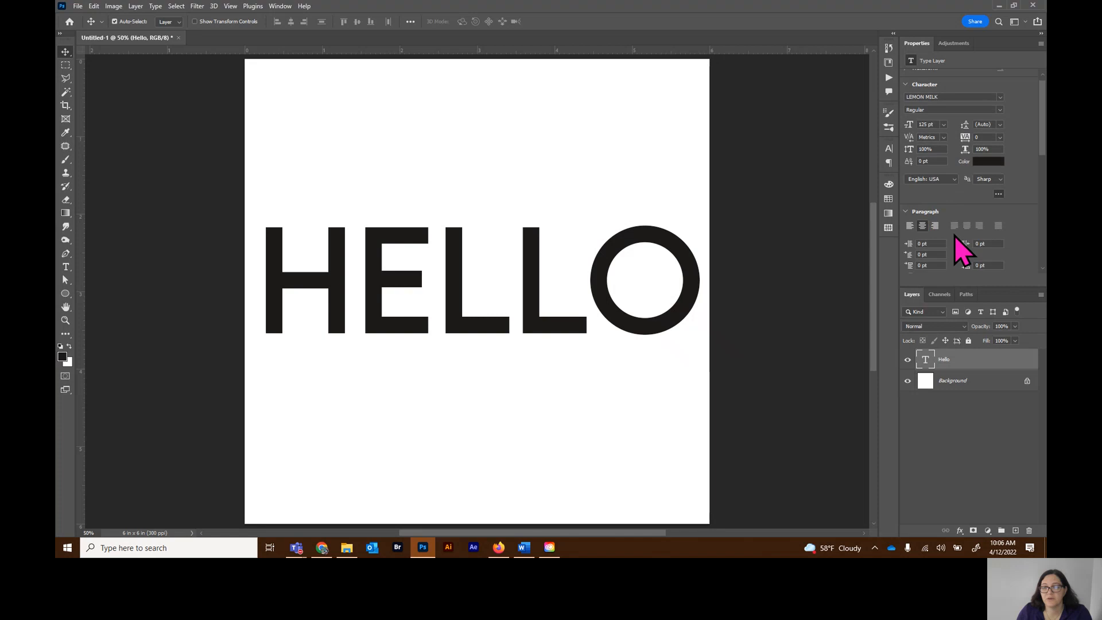
scroll(961, 251, down, 2)
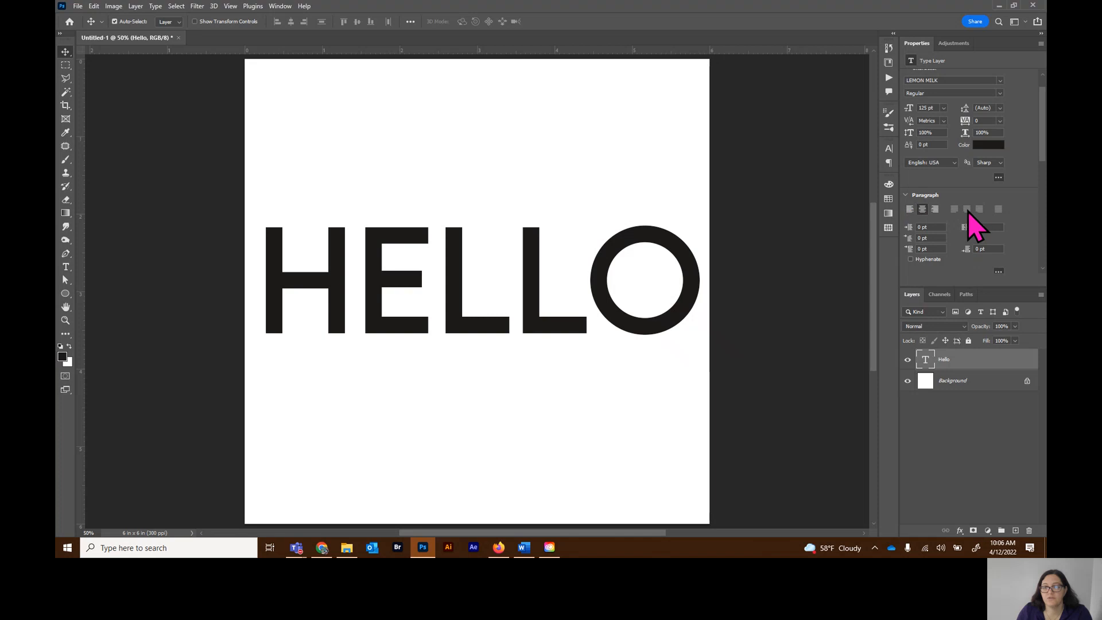
scroll(969, 282, down, 1)
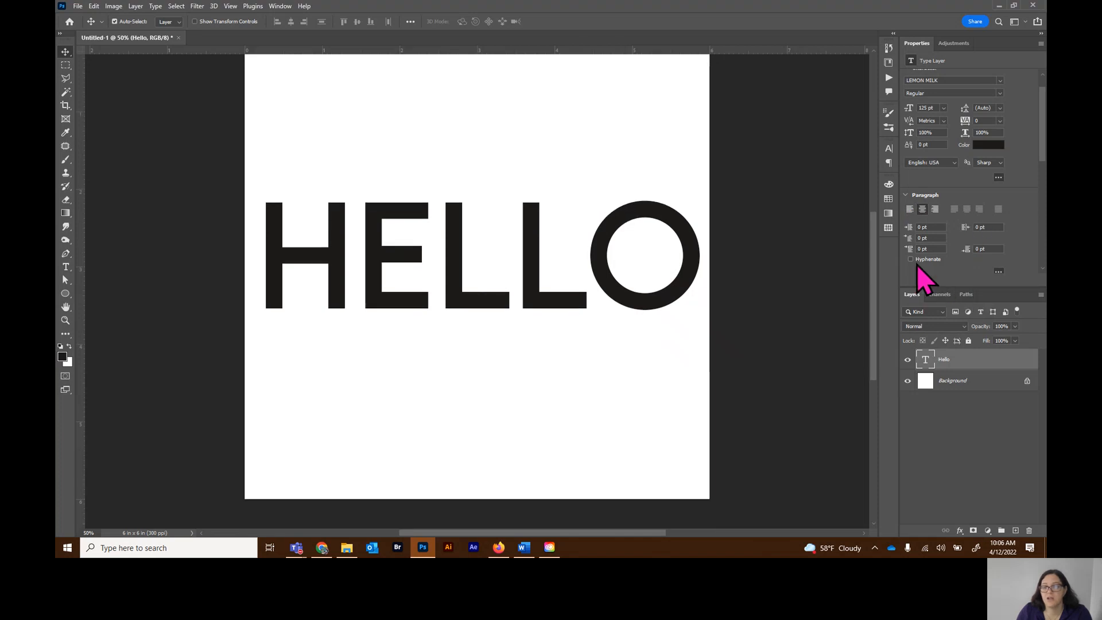
scroll(950, 288, down, 2)
scroll(954, 284, up, 3)
scroll(953, 265, up, 1)
click(907, 204)
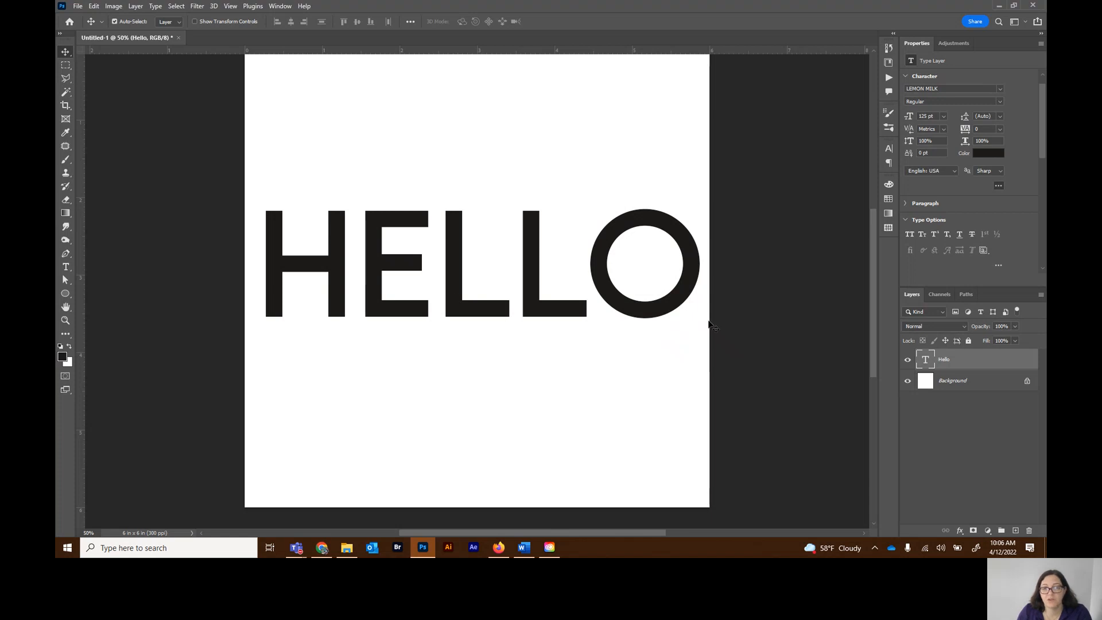
Try small caps on the HELLO text, turn the option off again, and expand the additional type options
click(922, 234)
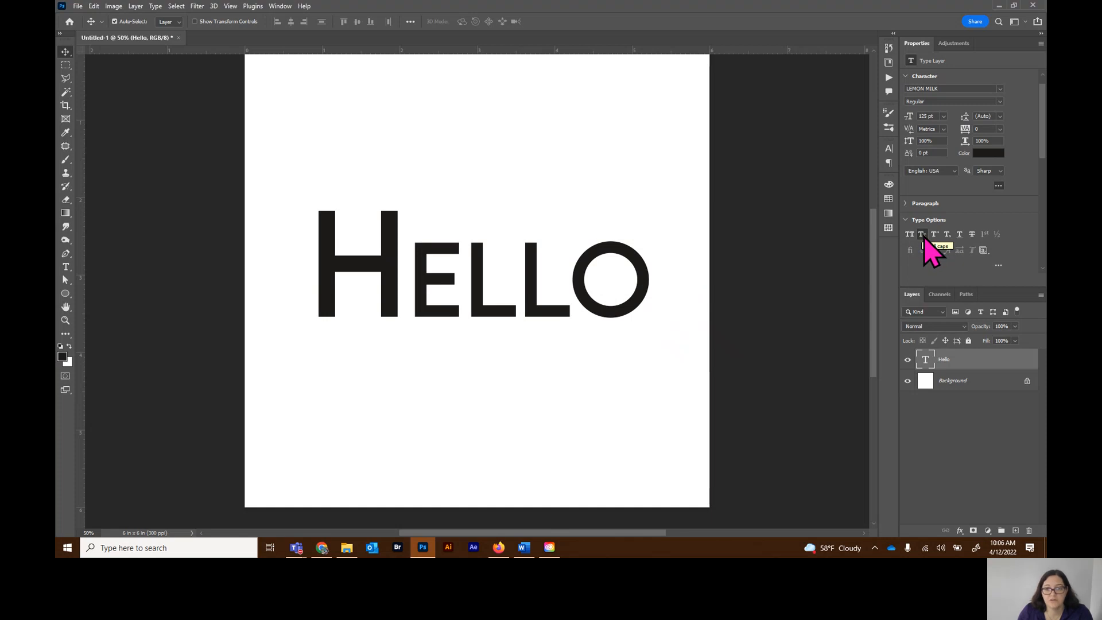
click(922, 234)
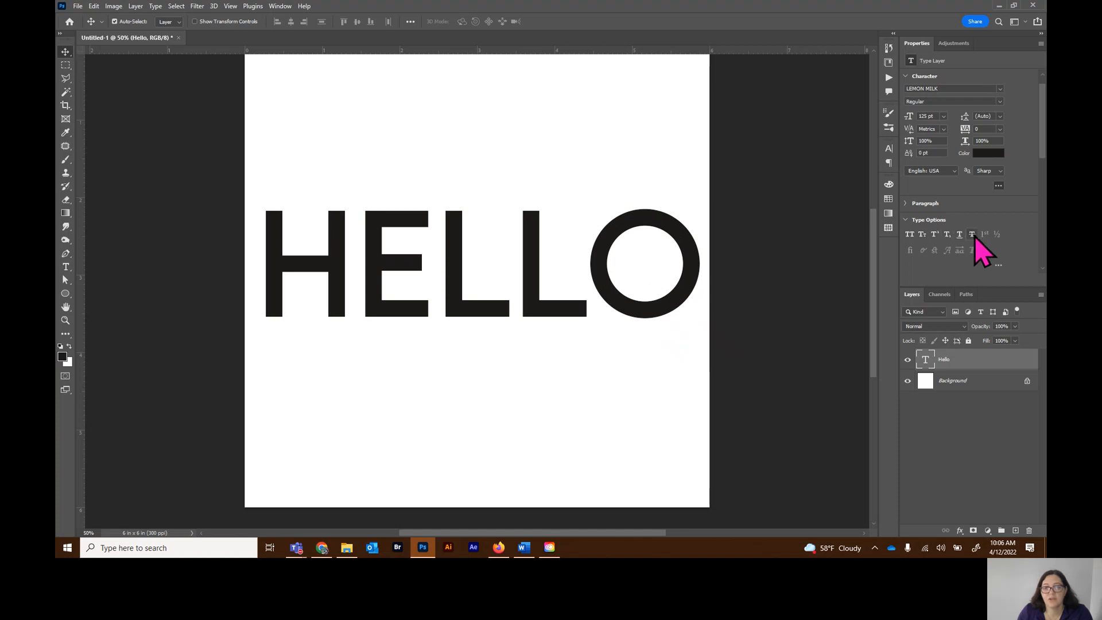
click(999, 264)
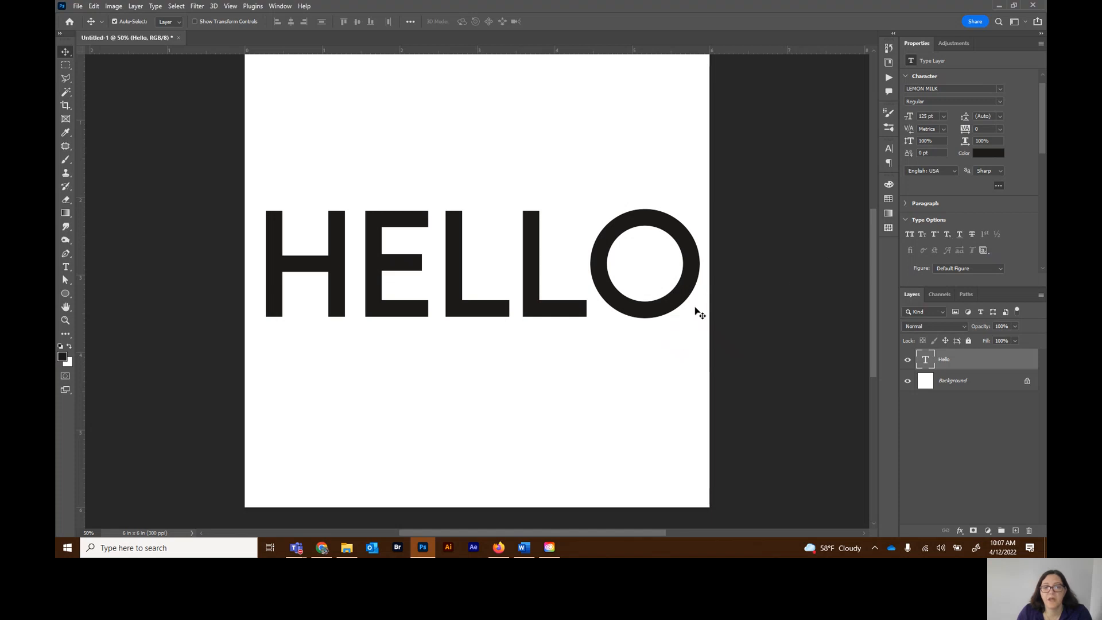
Deselect the Hello layer, switch to the Type tool and back to the Move tool, and reselect the layer to show its text properties
click(728, 296)
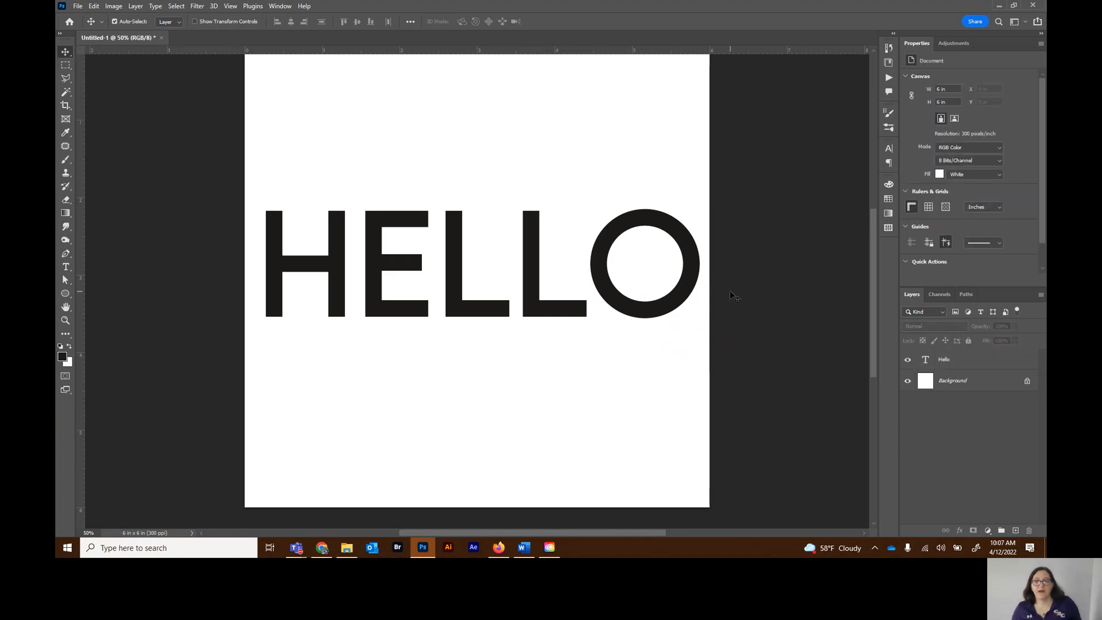
click(67, 267)
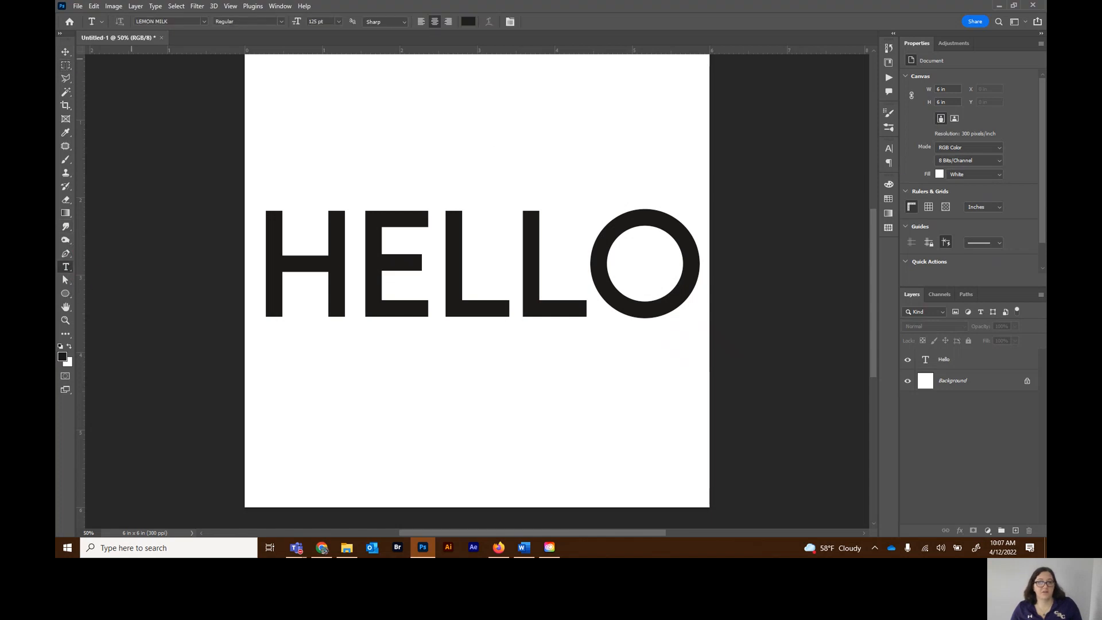
click(66, 51)
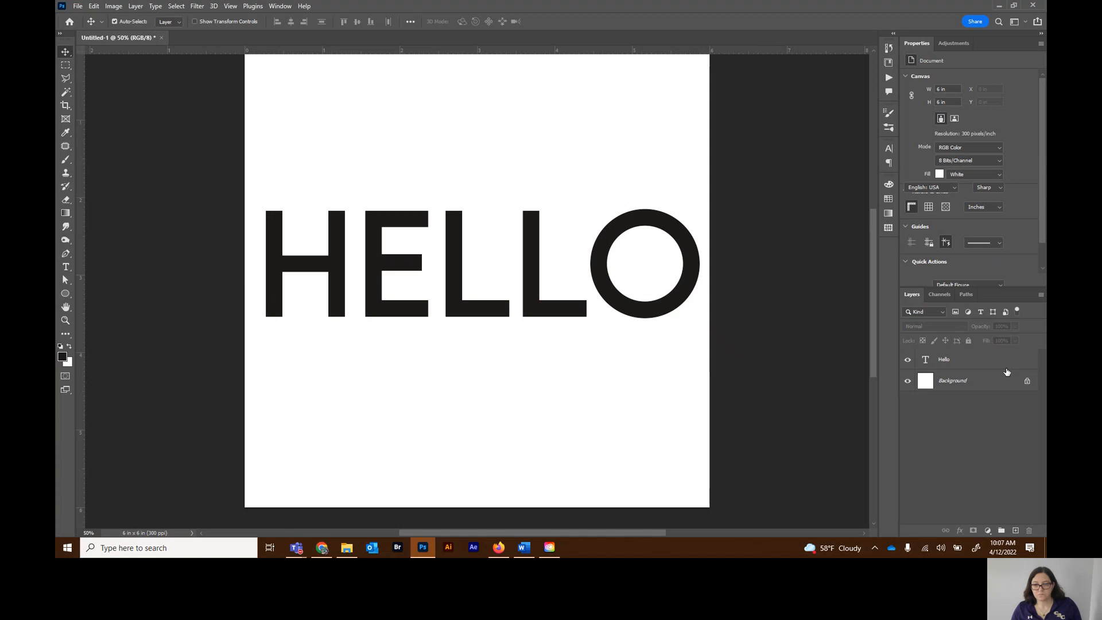
click(984, 362)
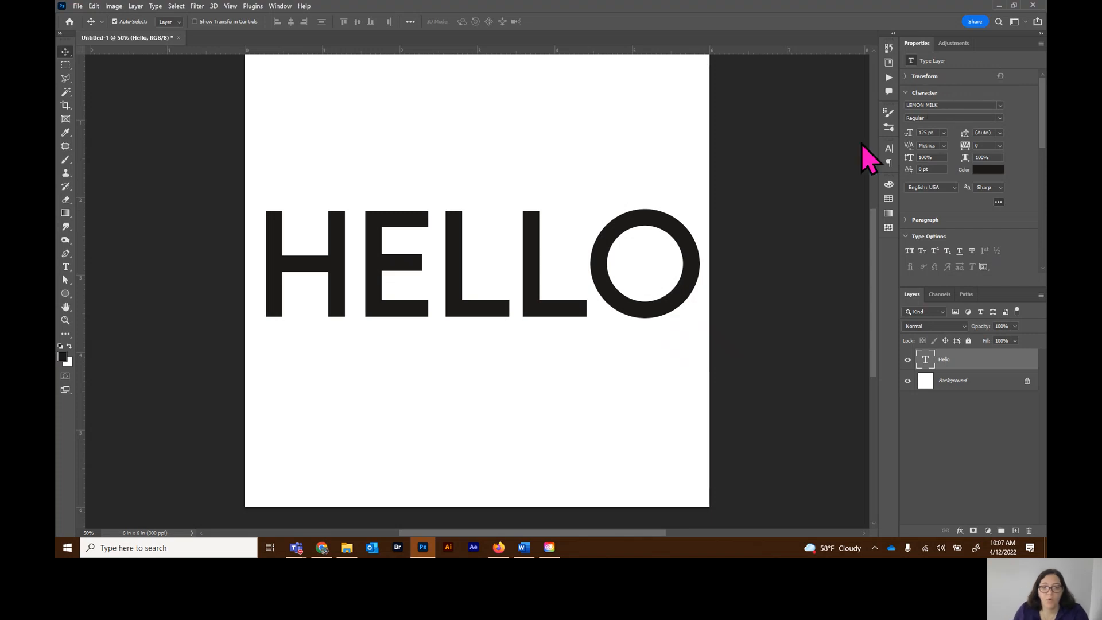
Switch to Chrome and open dafont.com in a new tab
click(323, 548)
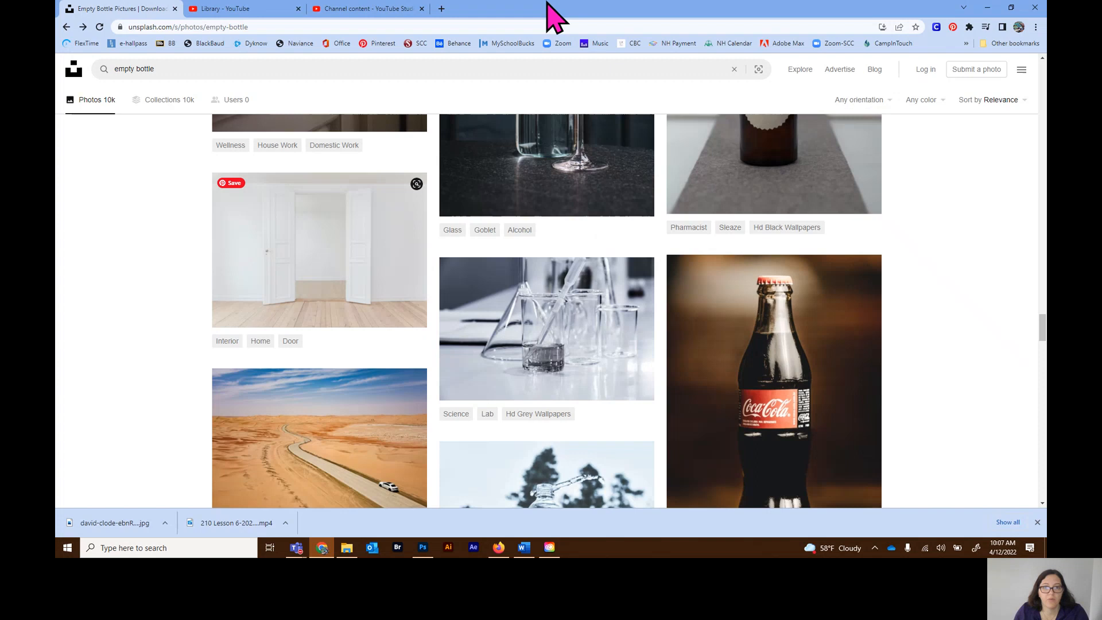
click(442, 9)
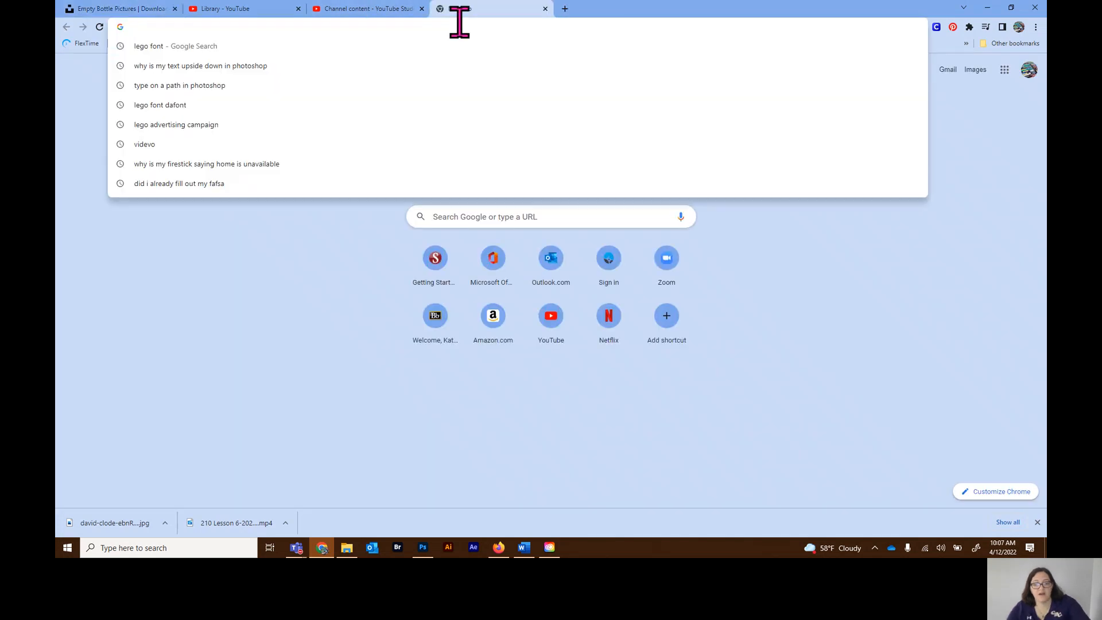
text(daf)
key(Return)
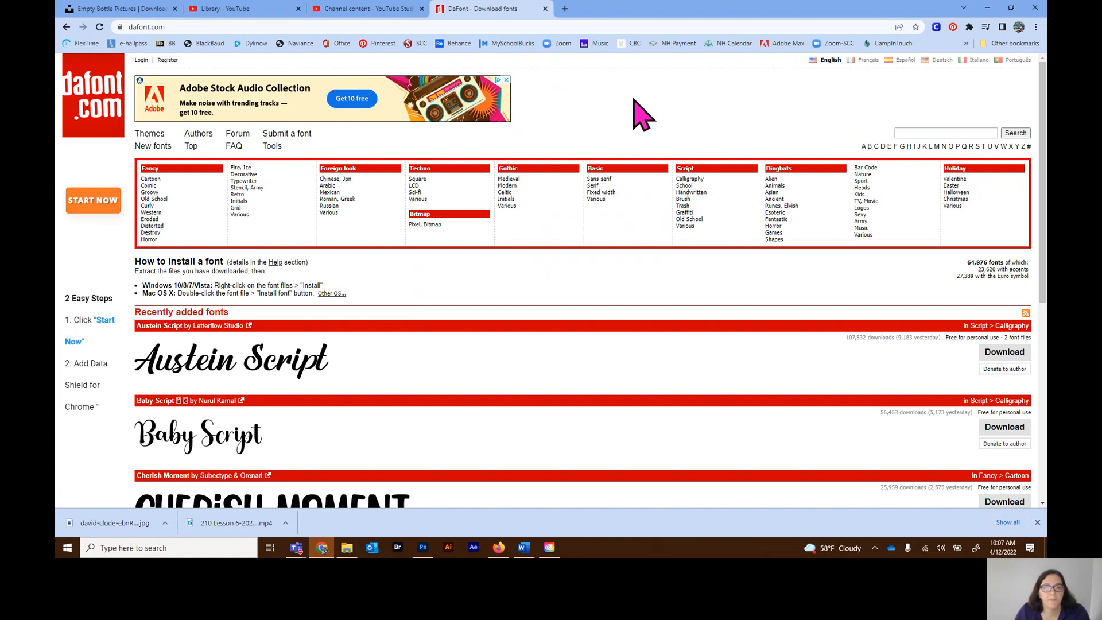
Look through the recently added fonts on the home page and open the Fancy > Cartoon category
scroll(636, 114, down, 2)
scroll(636, 115, down, 2)
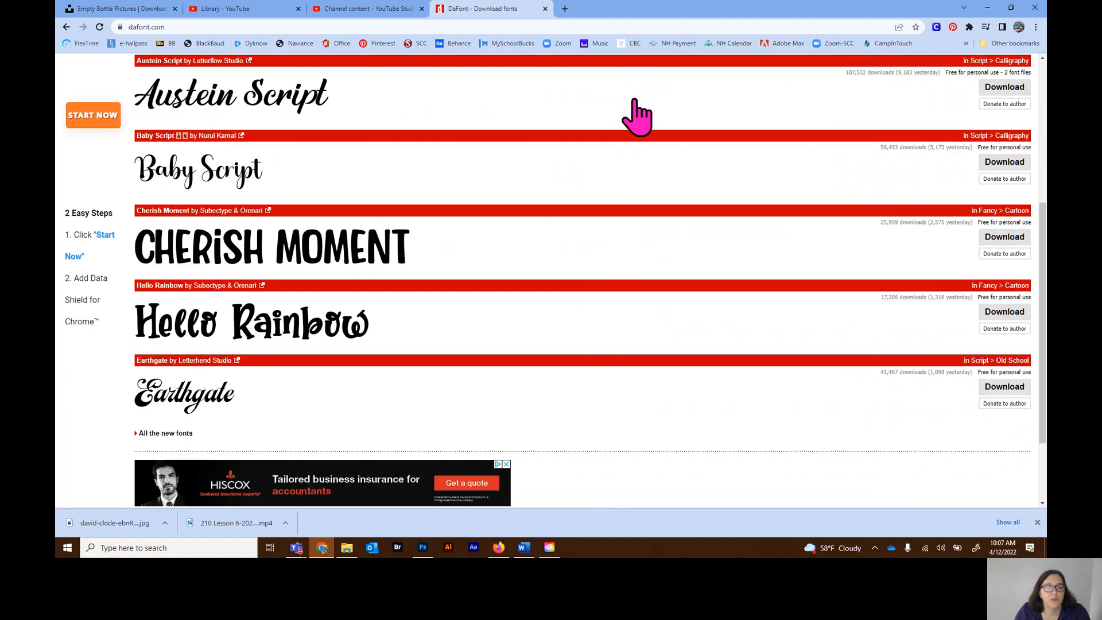
scroll(636, 115, up, 1)
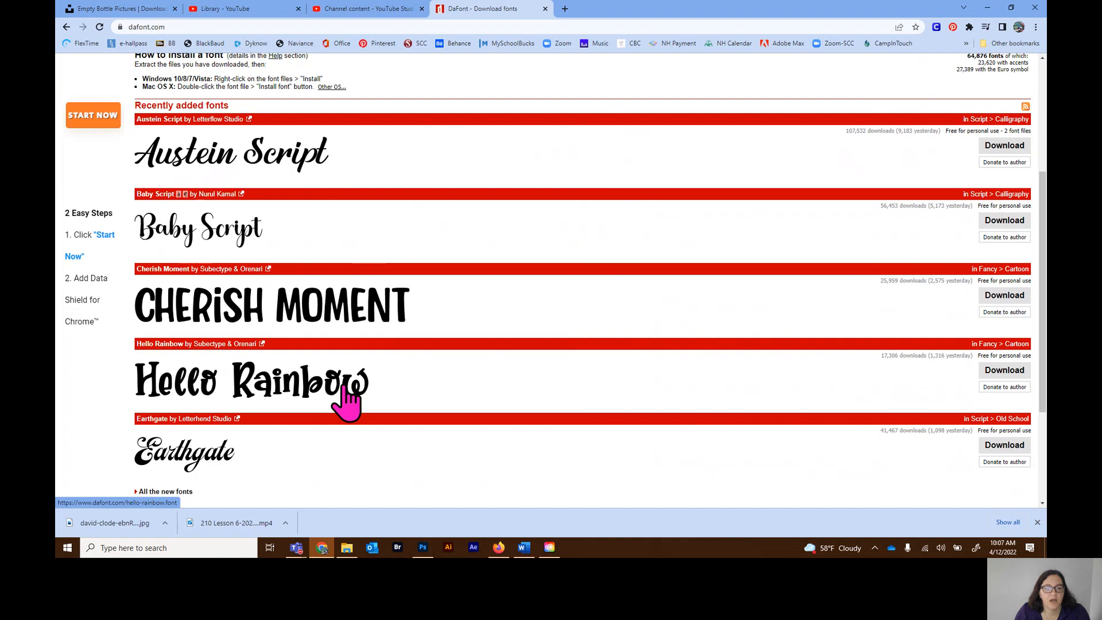
scroll(344, 396, down, 2)
scroll(344, 396, up, 6)
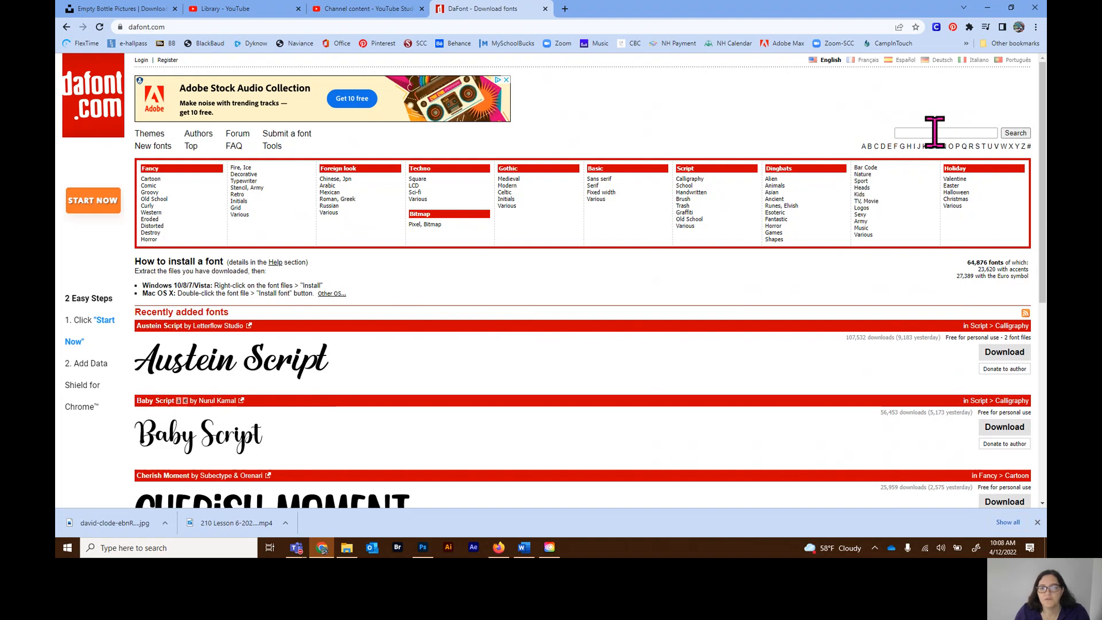
click(162, 181)
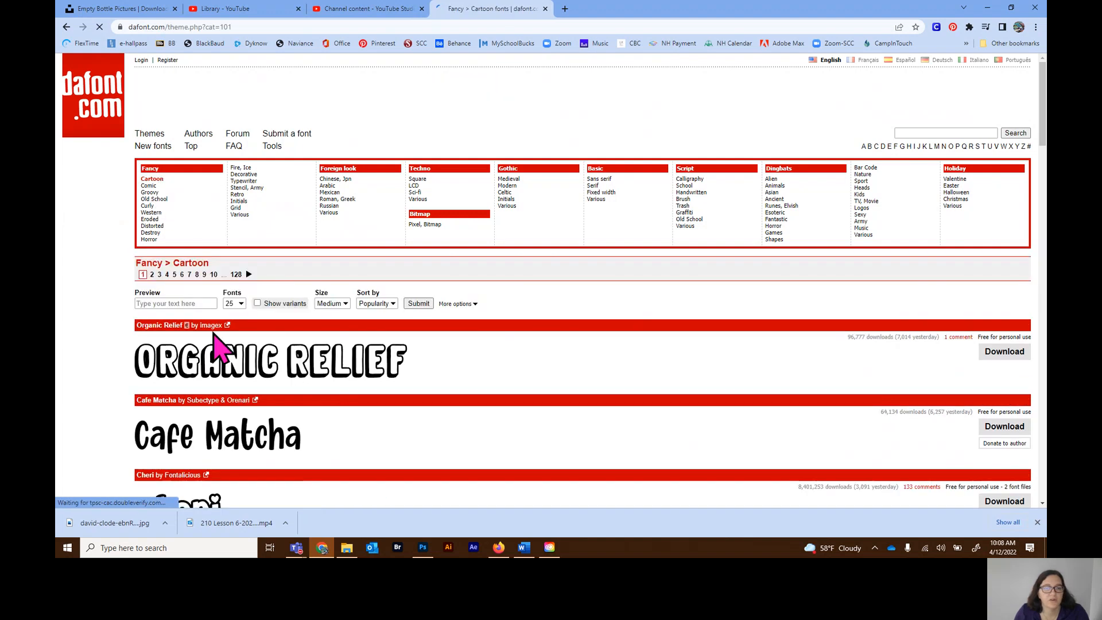
Set the font preview text to "Hello" and apply it to the Cartoon category listing
click(185, 305)
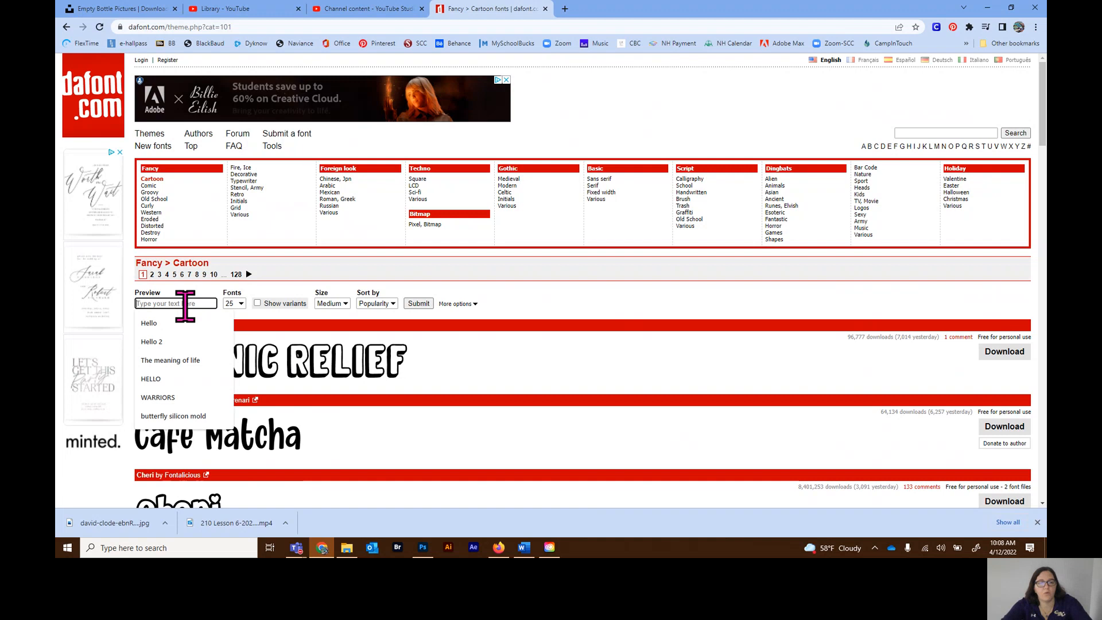
text(Hello)
key(Tab)
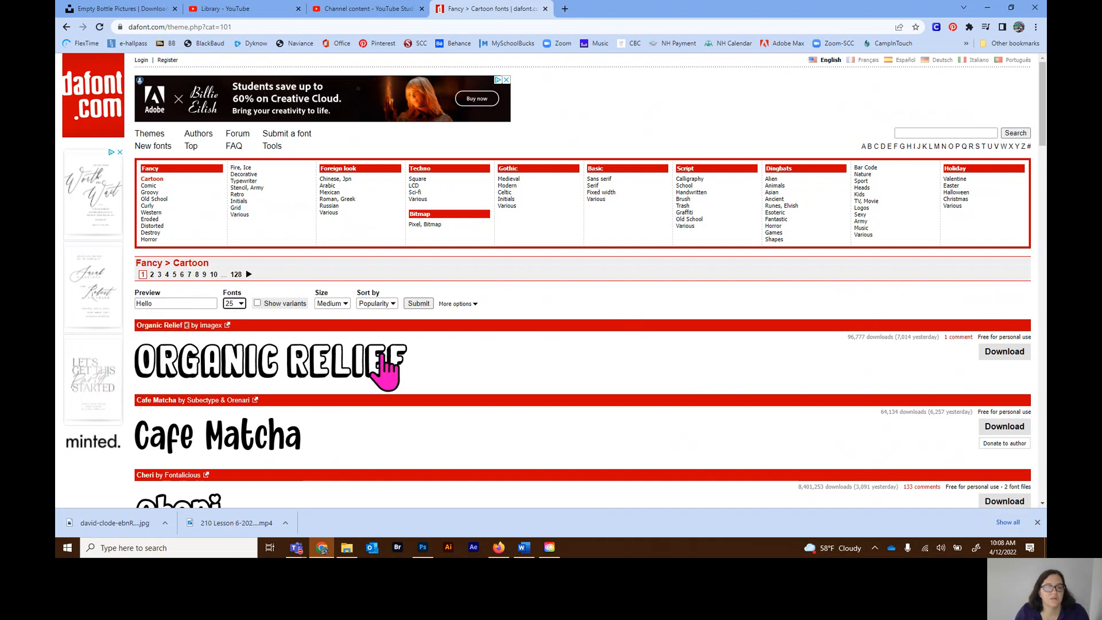
click(177, 303)
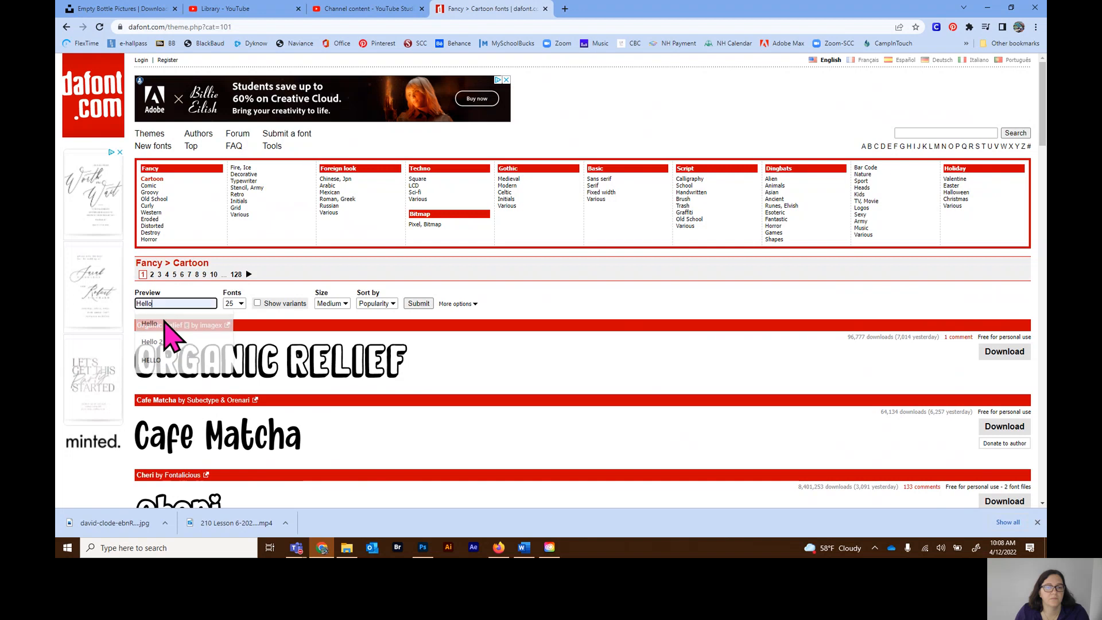
scroll(615, 320, down, 4)
scroll(615, 319, up, 4)
click(417, 304)
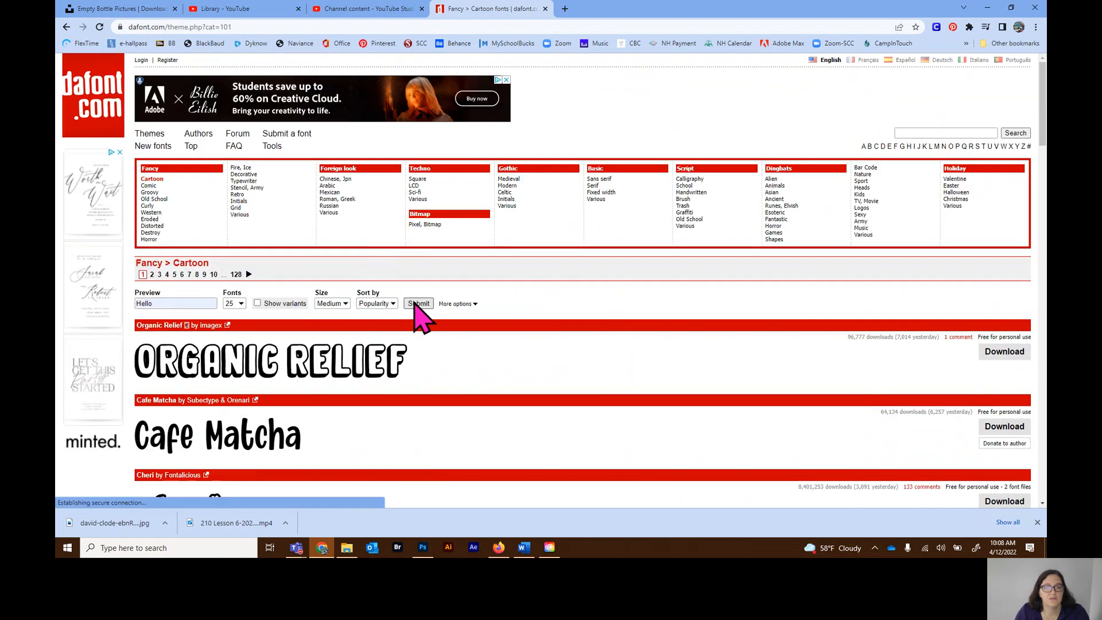
Look through the Cartoon fonts rendered with the "Hello" preview and return to the preview options
scroll(583, 339, down, 1)
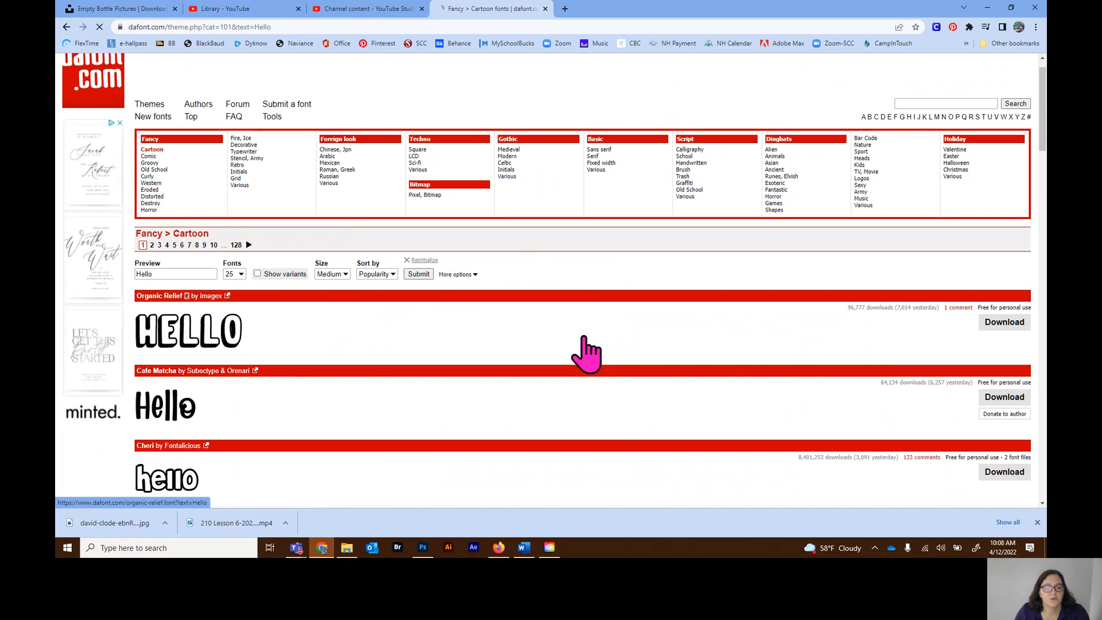
scroll(585, 353, down, 8)
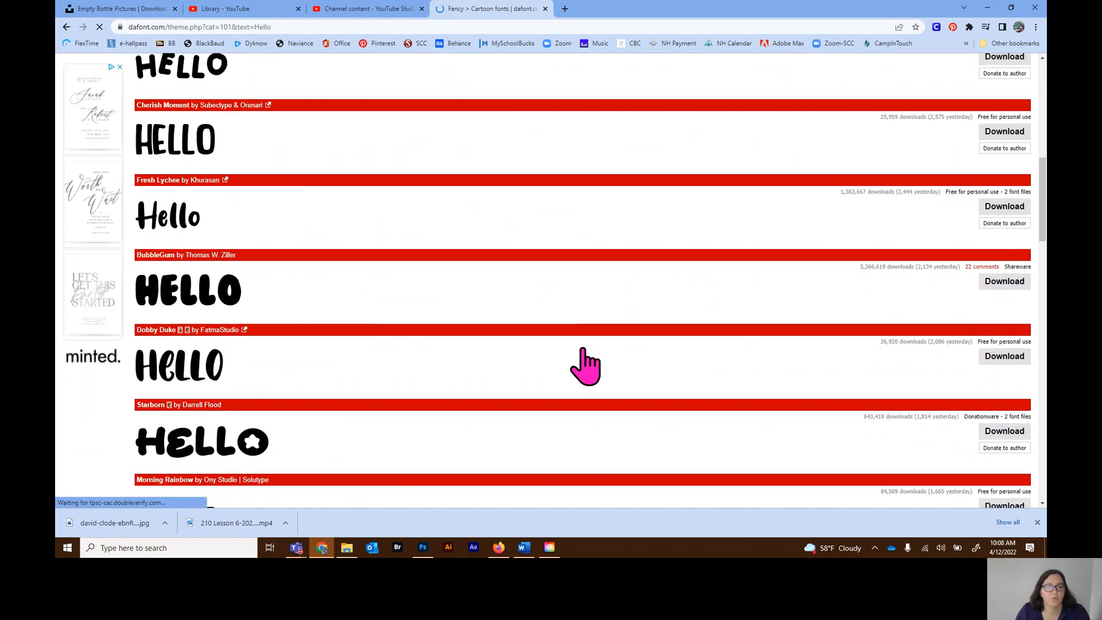
scroll(585, 367, down, 5)
right_click(583, 352)
scroll(528, 312, up, 10)
scroll(458, 179, up, 5)
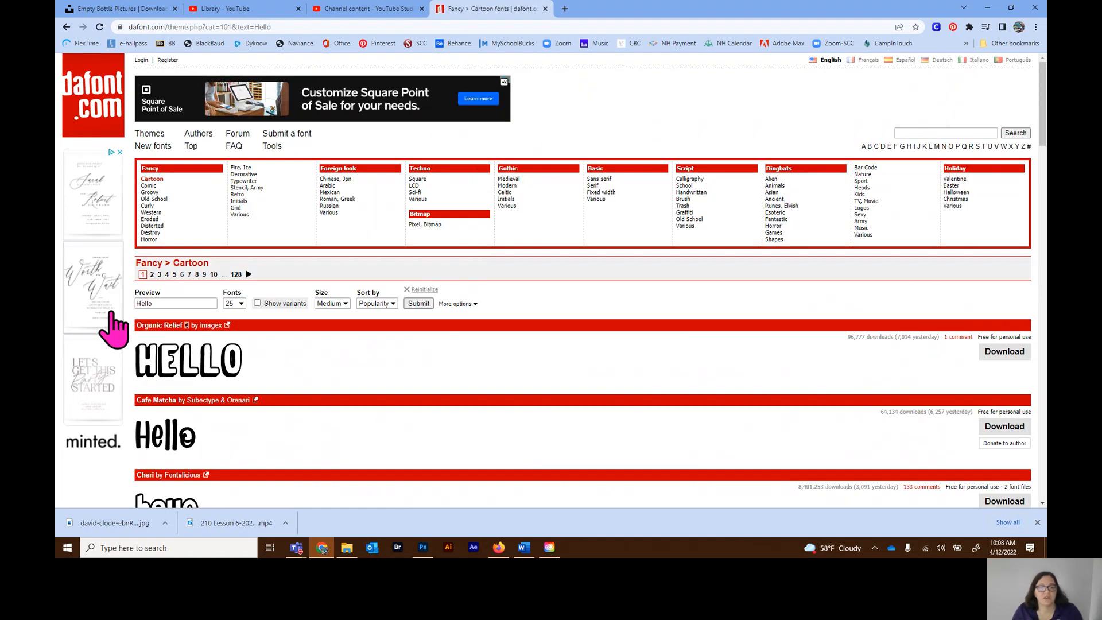
Change the preview text to "Hello 123", apply it, and examine how the Cartoon fonts render the letters and numbers
click(163, 303)
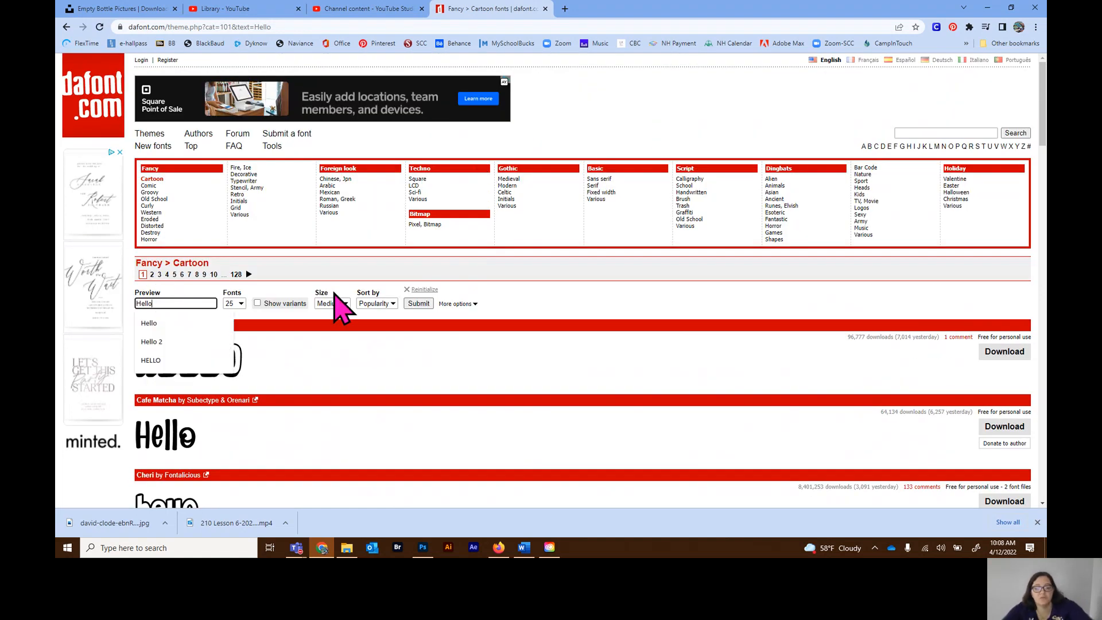
text(12)
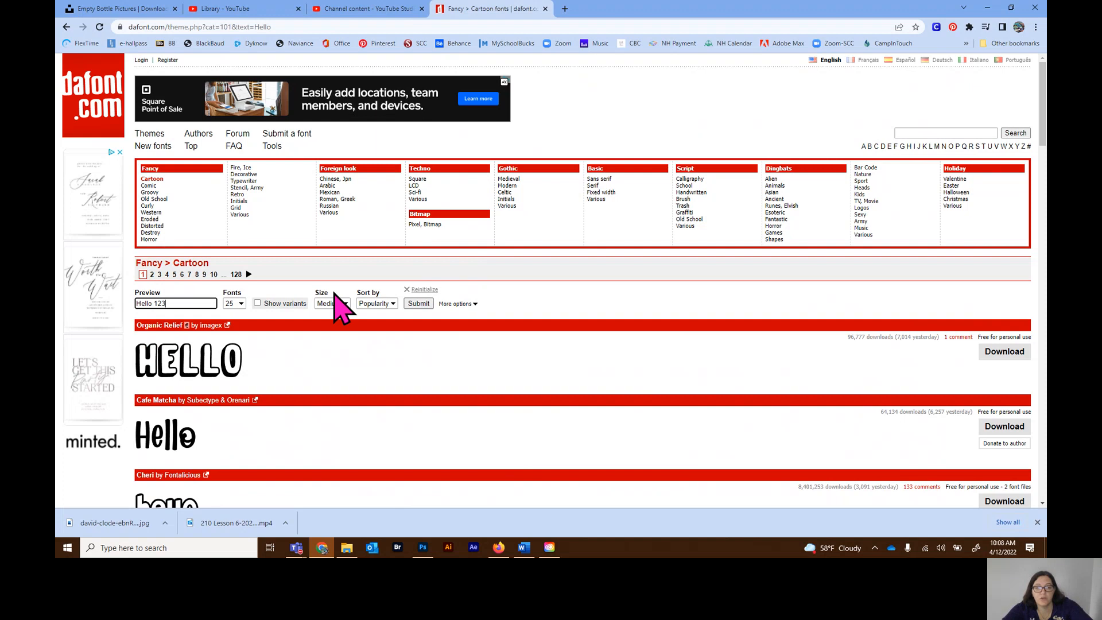
text(3)
key(Tab)
click(411, 304)
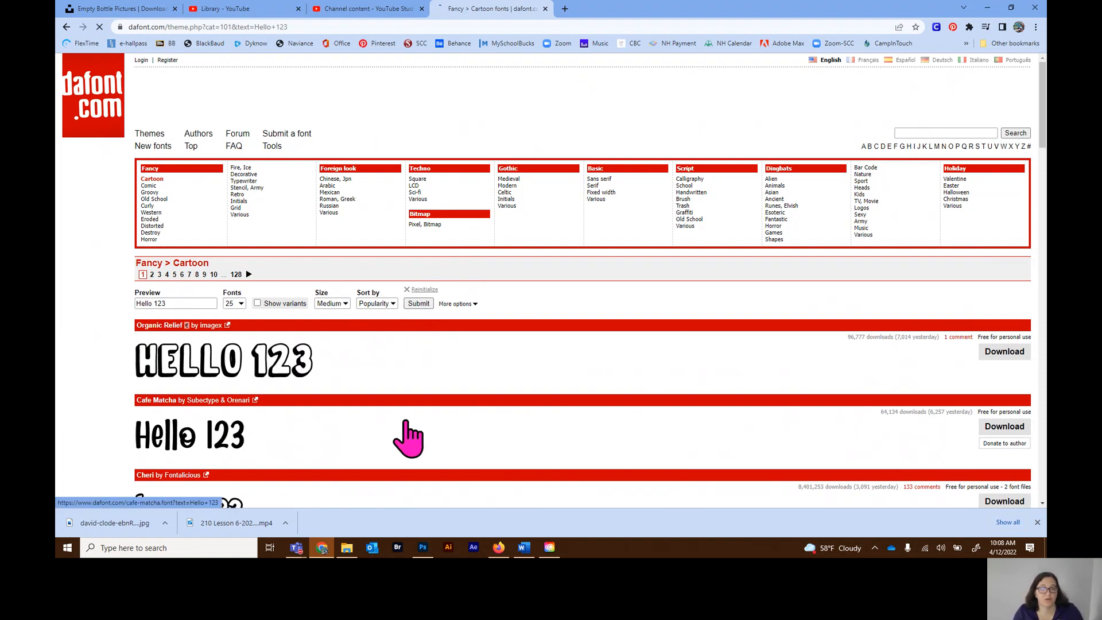
scroll(406, 423, down, 7)
scroll(414, 426, down, 6)
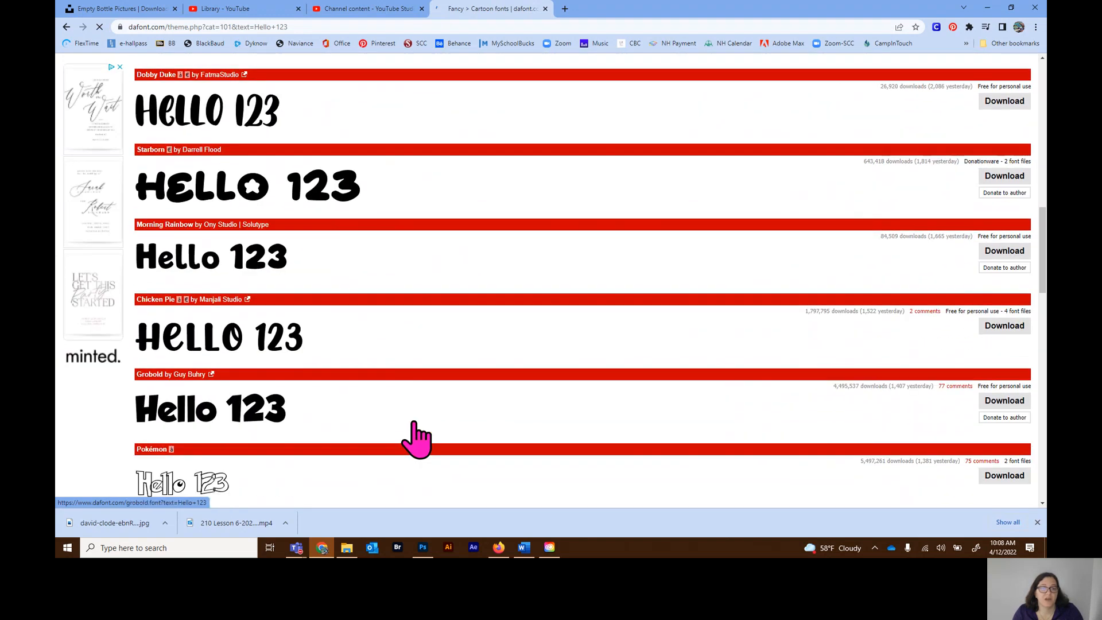
scroll(413, 425, down, 4)
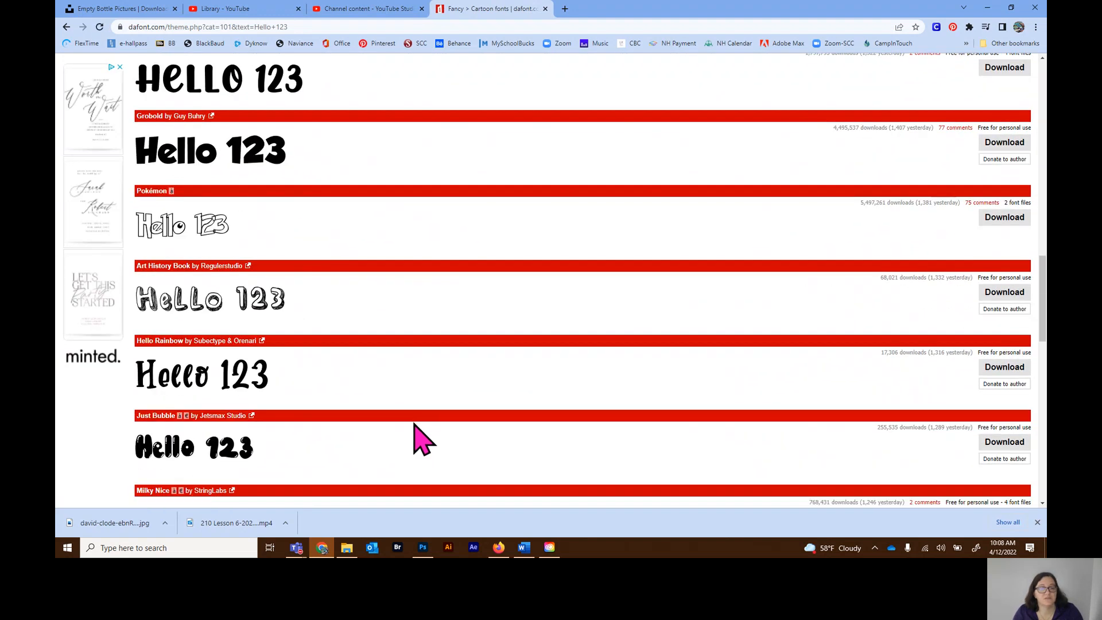
scroll(487, 402, down, 7)
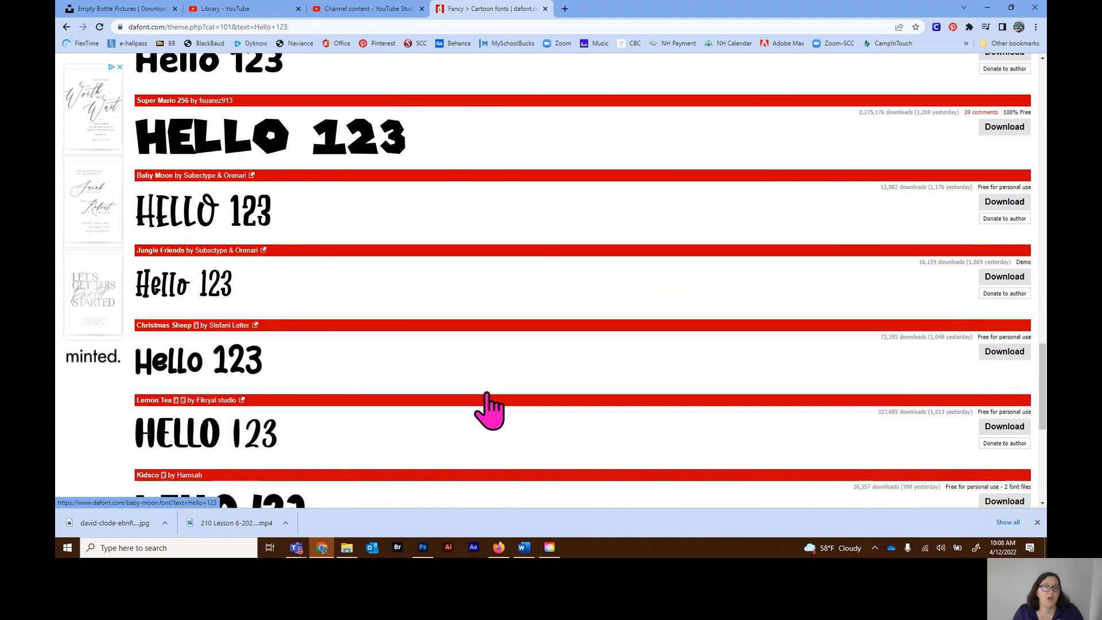
Look through the rest of the Cartoon fonts on this page and return to the start of the listing
scroll(488, 409, down, 6)
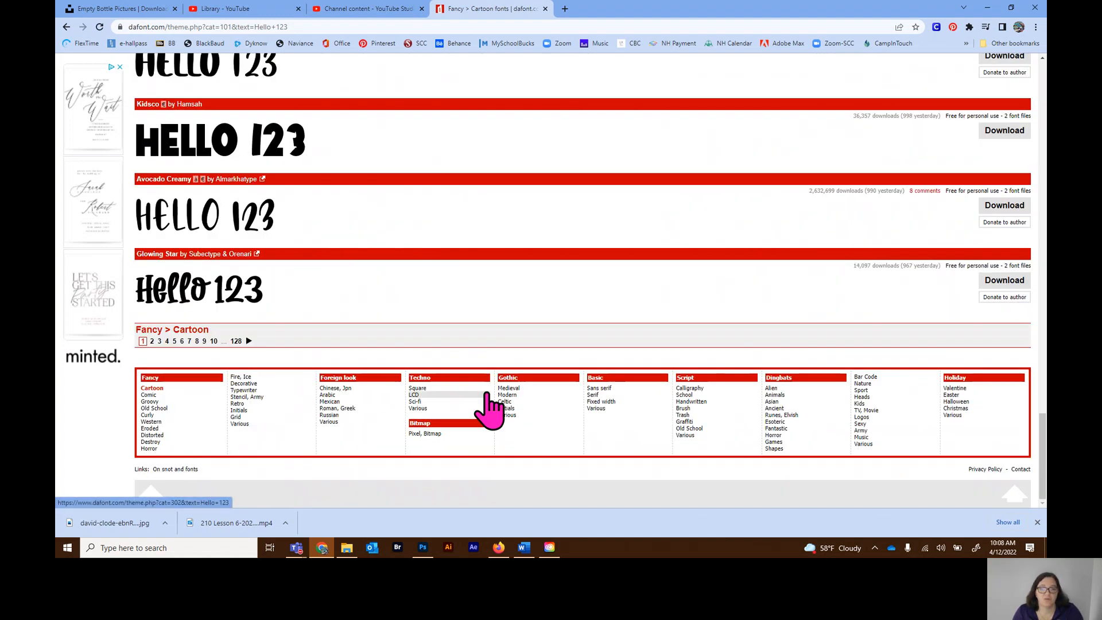
right_click(486, 394)
click(510, 267)
drag(510, 267, 509, 275)
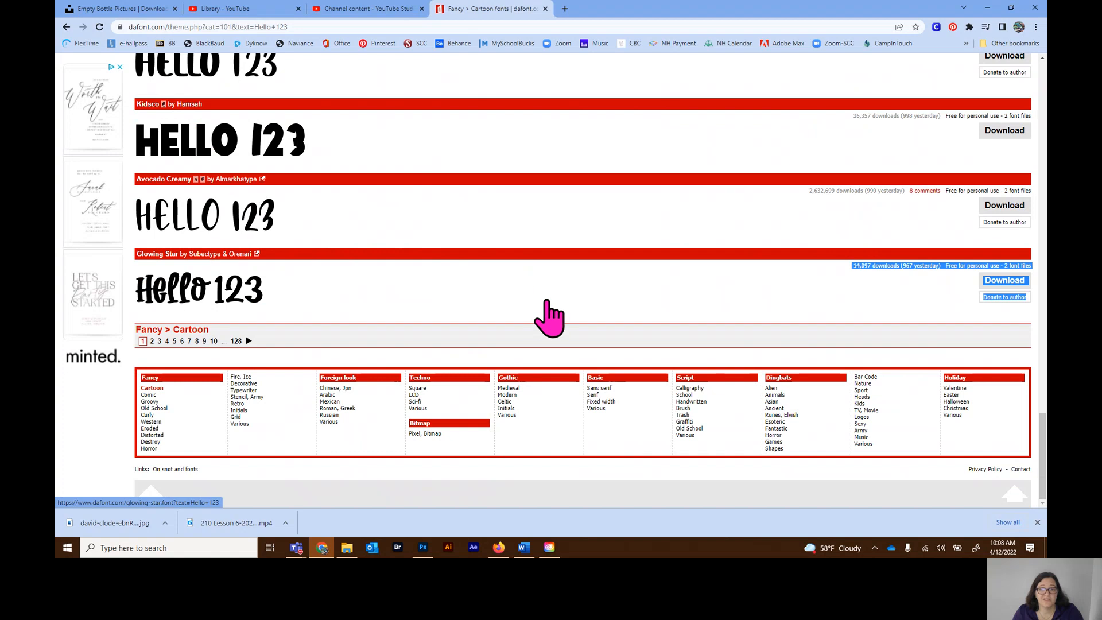
scroll(548, 304, up, 10)
scroll(572, 298, up, 10)
click(1002, 352)
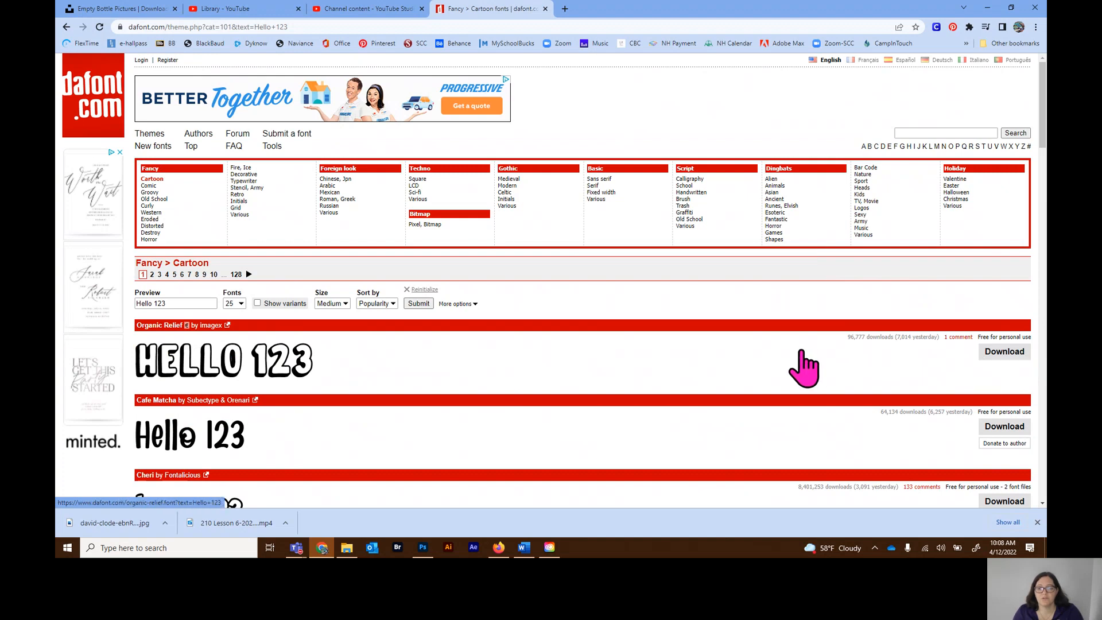
Compare the licence notes and download options beside the Cartoon fonts and return to the category list
scroll(804, 368, down, 3)
scroll(802, 351, down, 4)
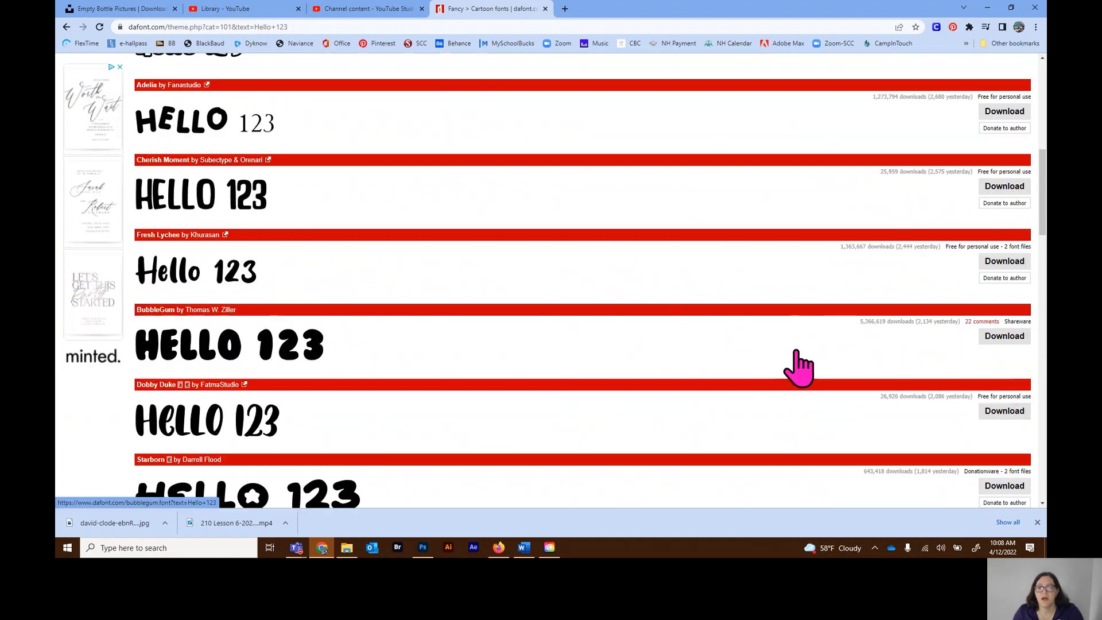
scroll(894, 353, down, 1)
scroll(896, 367, down, 2)
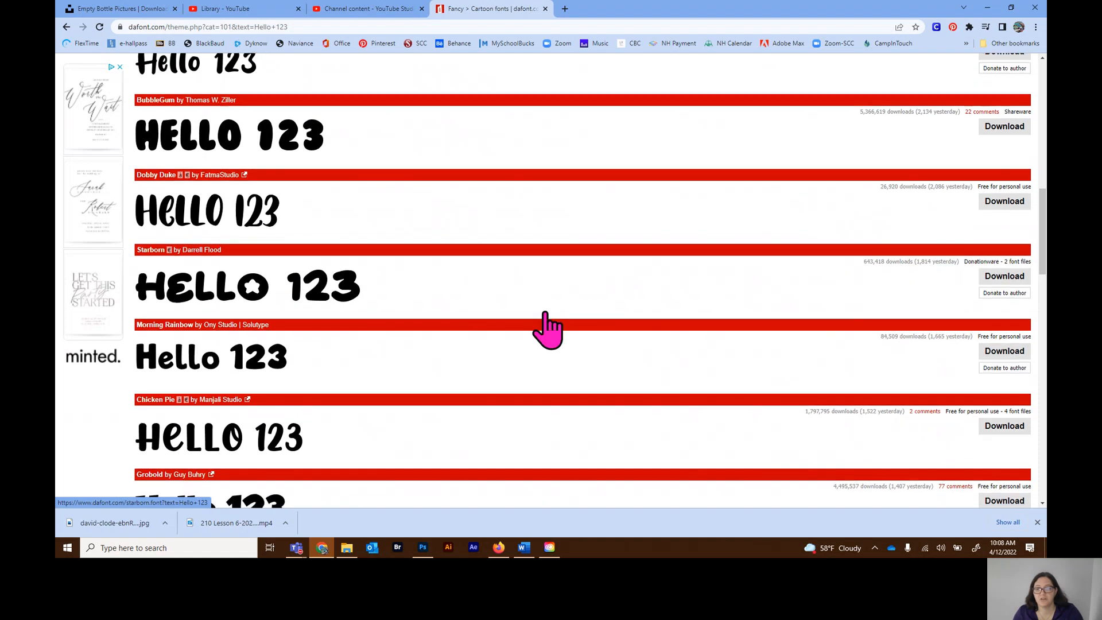
scroll(547, 327, down, 4)
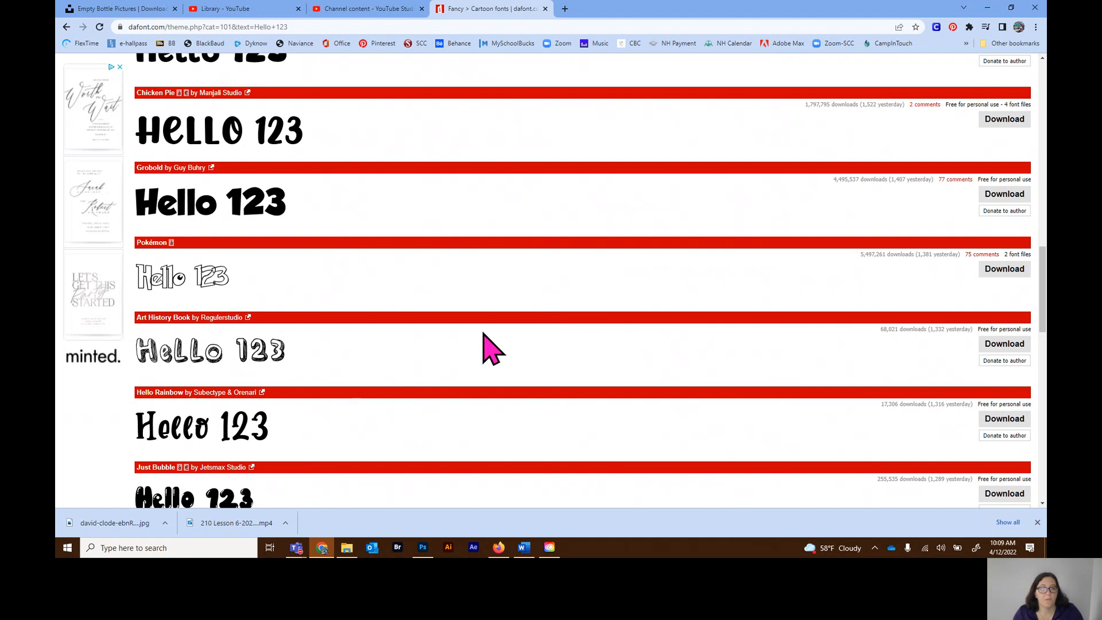
scroll(489, 349, up, 14)
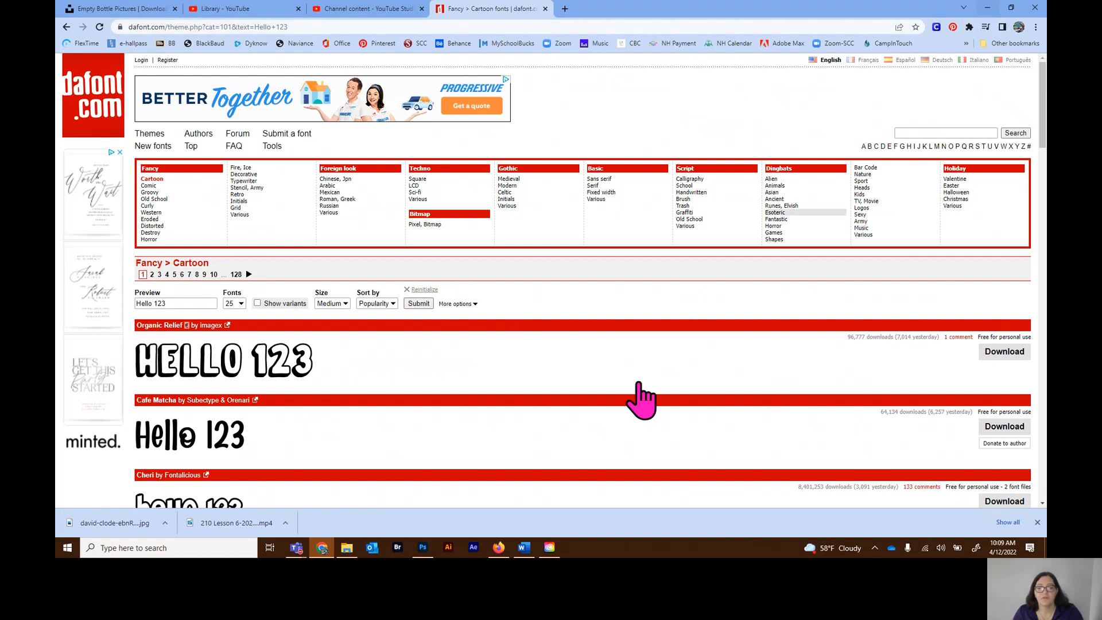
Switch to Creative Cloud Desktop's font manager and collapse the Dita Cd, Lato, Calluna, Sheila and Brim Narrow Combined 1, 2 and 3 families
click(553, 549)
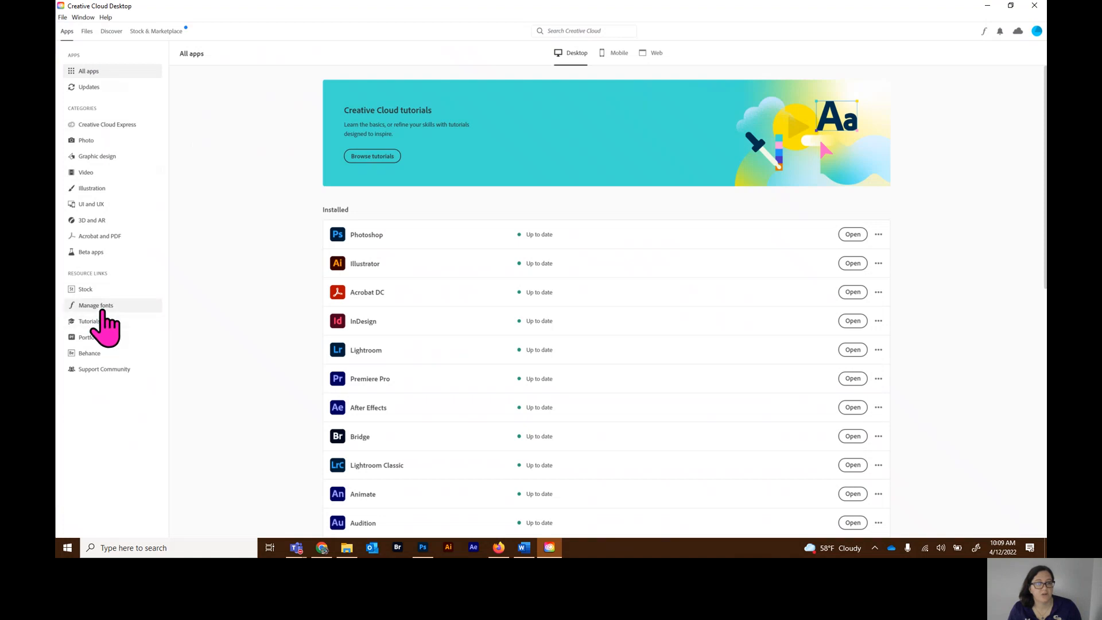
click(119, 307)
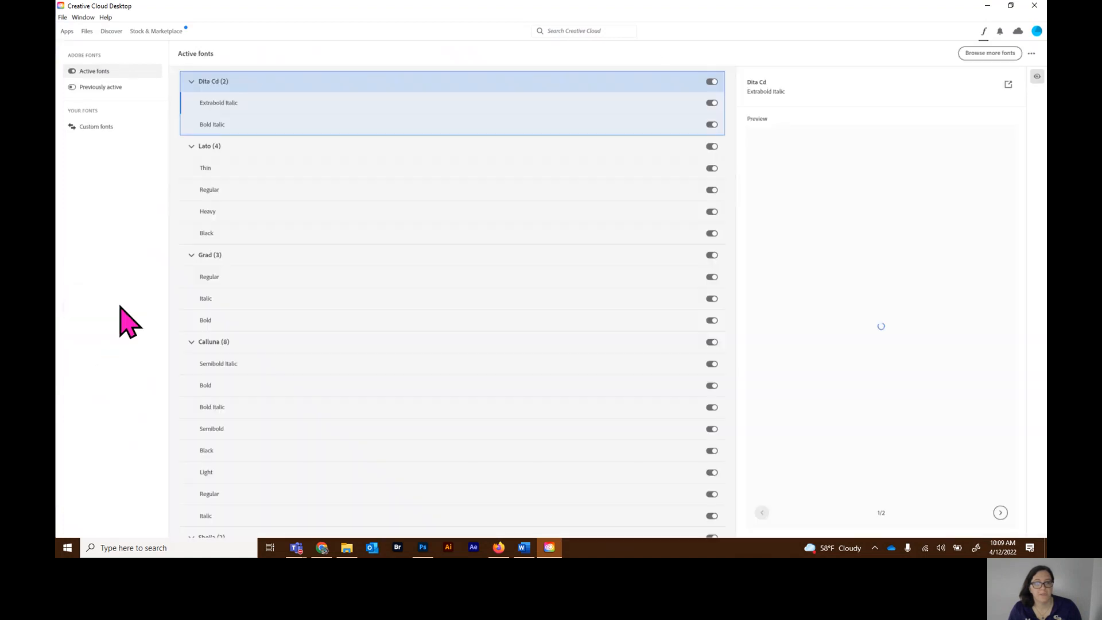
click(191, 82)
click(191, 103)
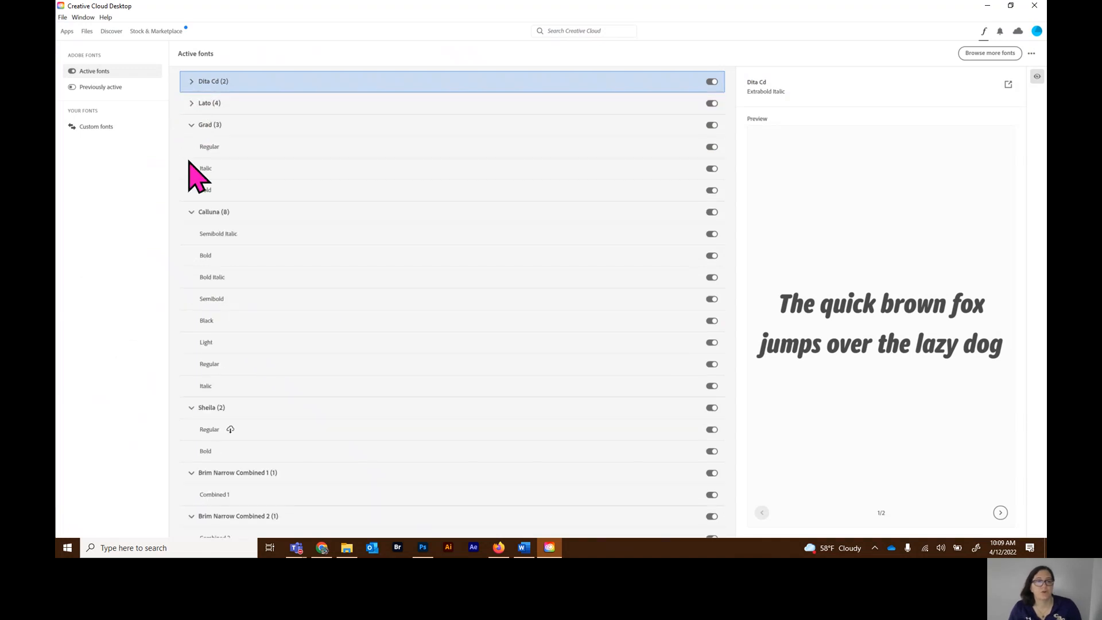
click(192, 213)
click(191, 233)
click(192, 255)
click(191, 277)
click(191, 299)
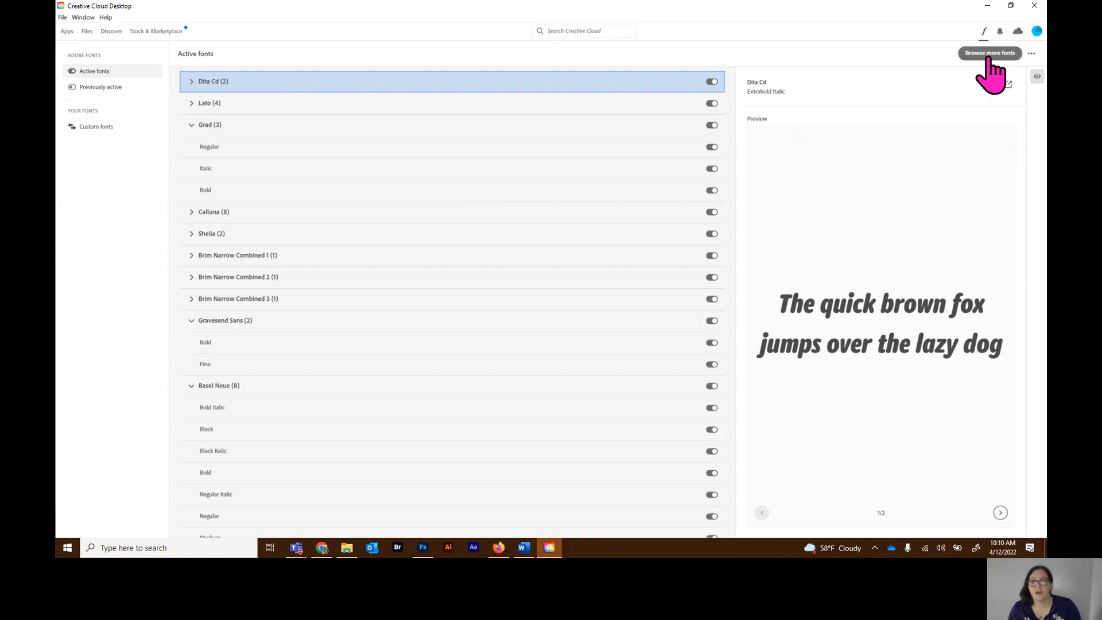
Open the Adobe Fonts website from the font manager and look over its font families
click(1007, 55)
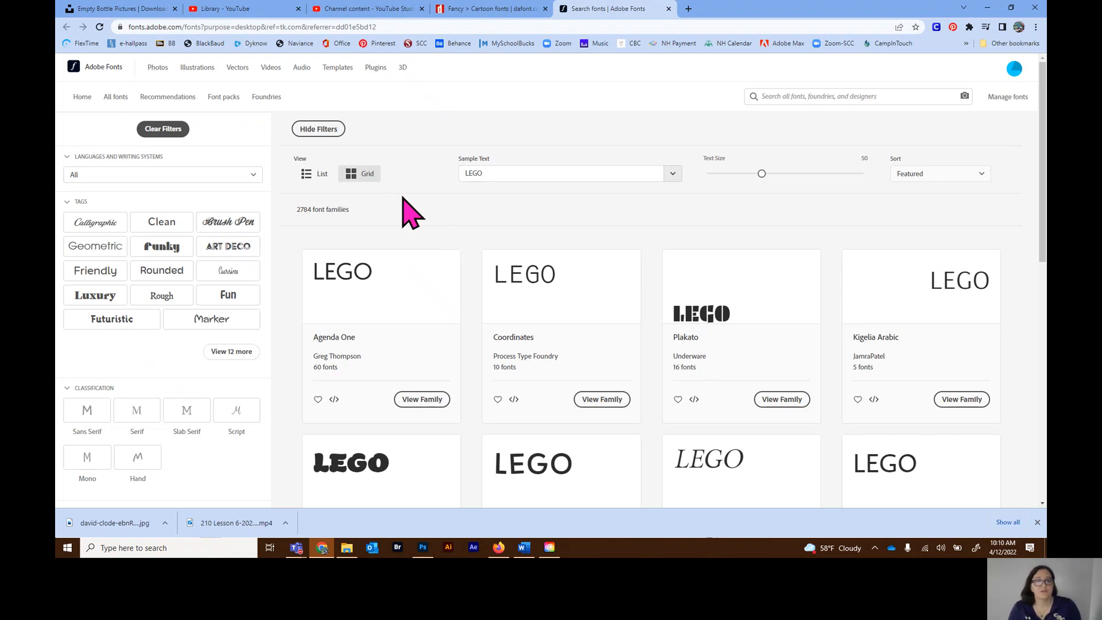
scroll(433, 258, down, 6)
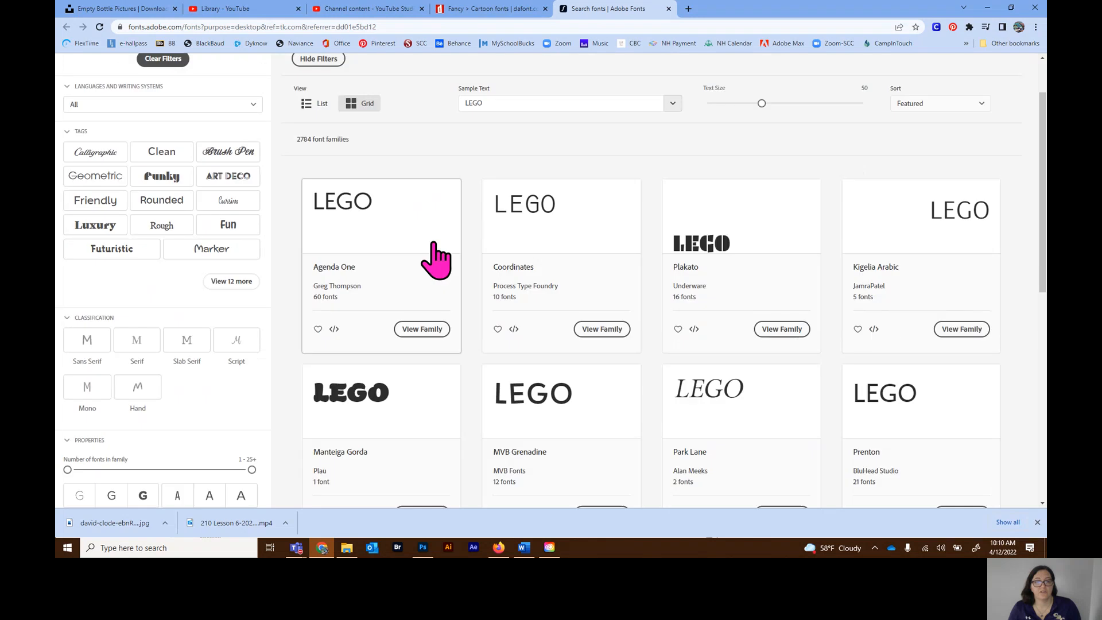
scroll(436, 259, up, 6)
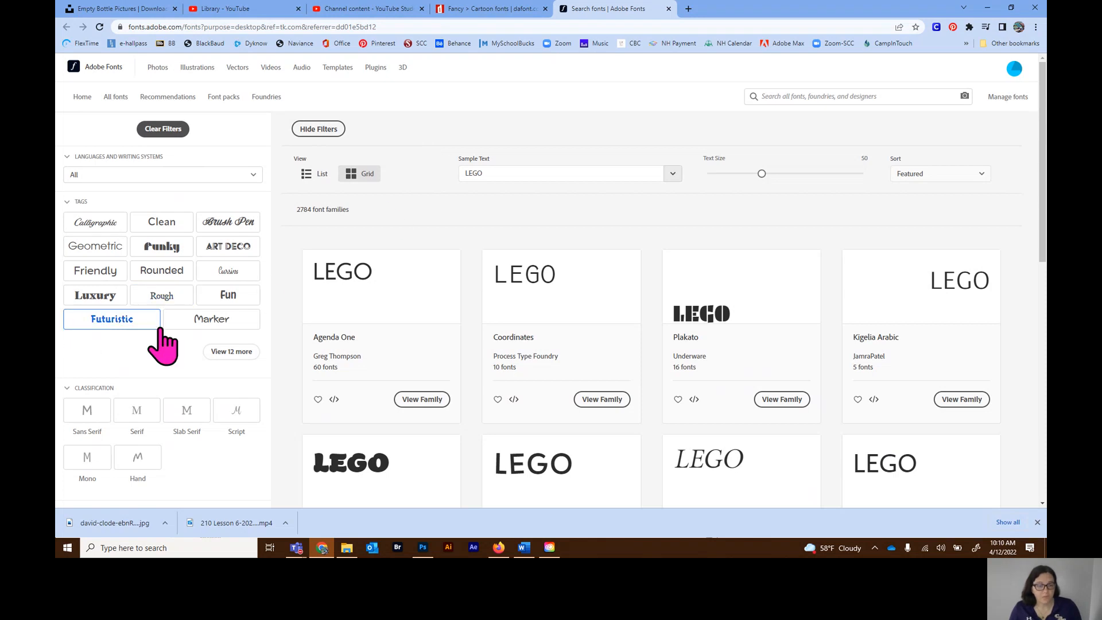
Try the Rounded tag filter, look over the matching families and filter options, and remove the tag
click(166, 274)
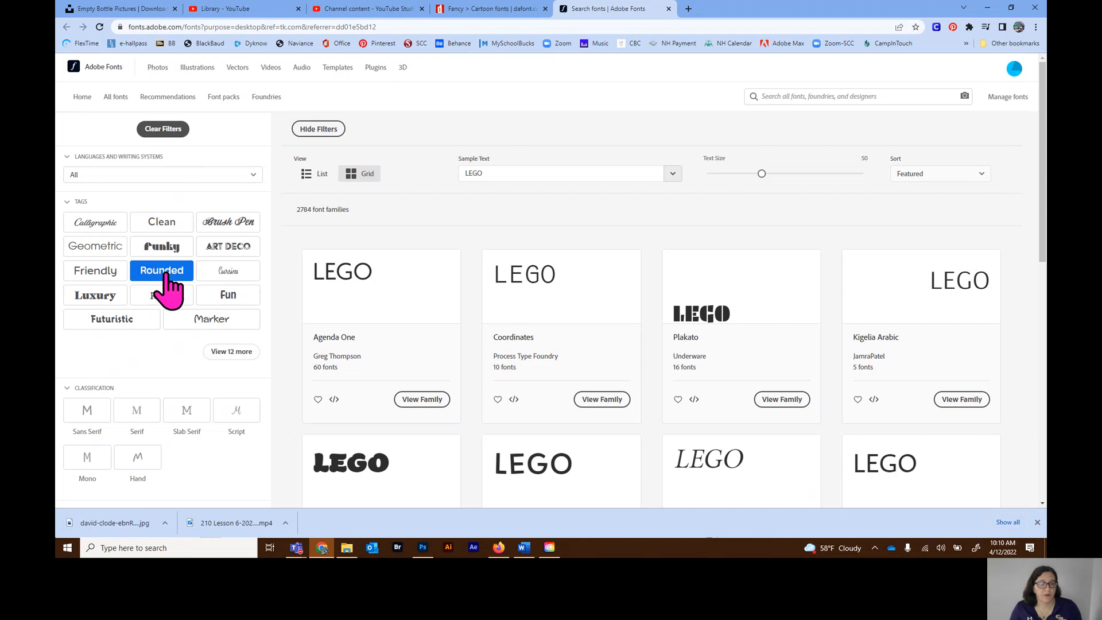
scroll(156, 345, down, 3)
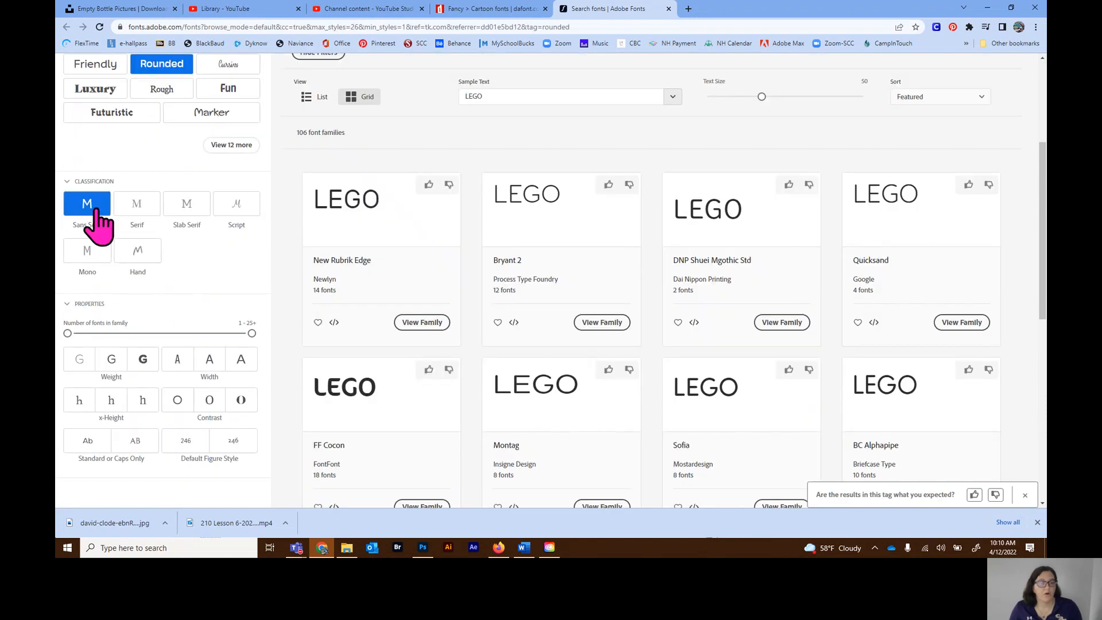
scroll(222, 271, up, 2)
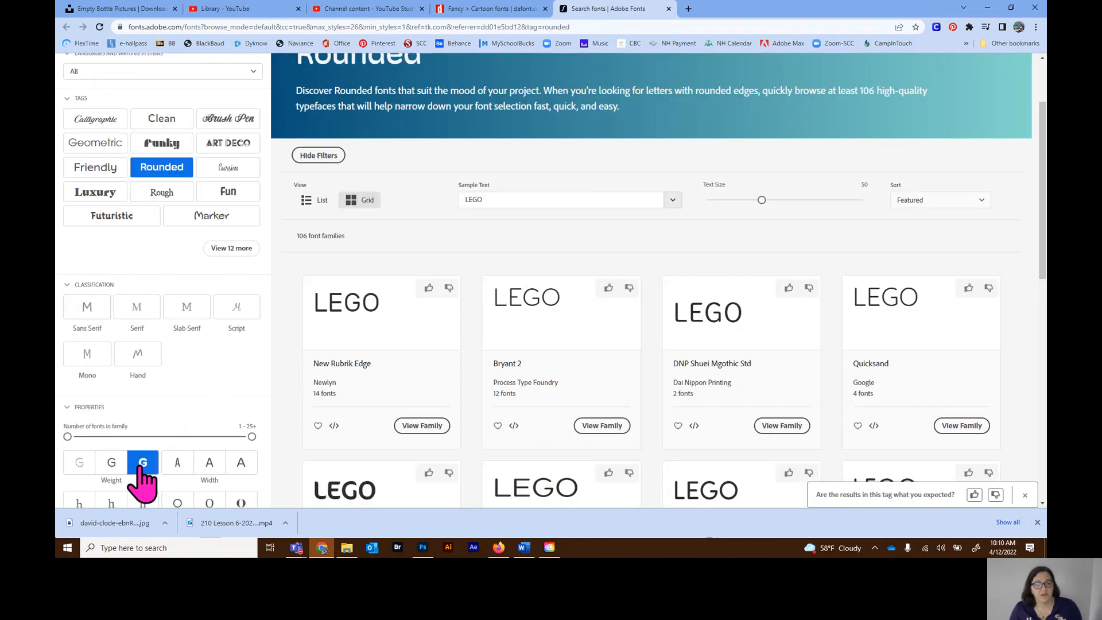
scroll(216, 399, down, 2)
scroll(214, 391, up, 4)
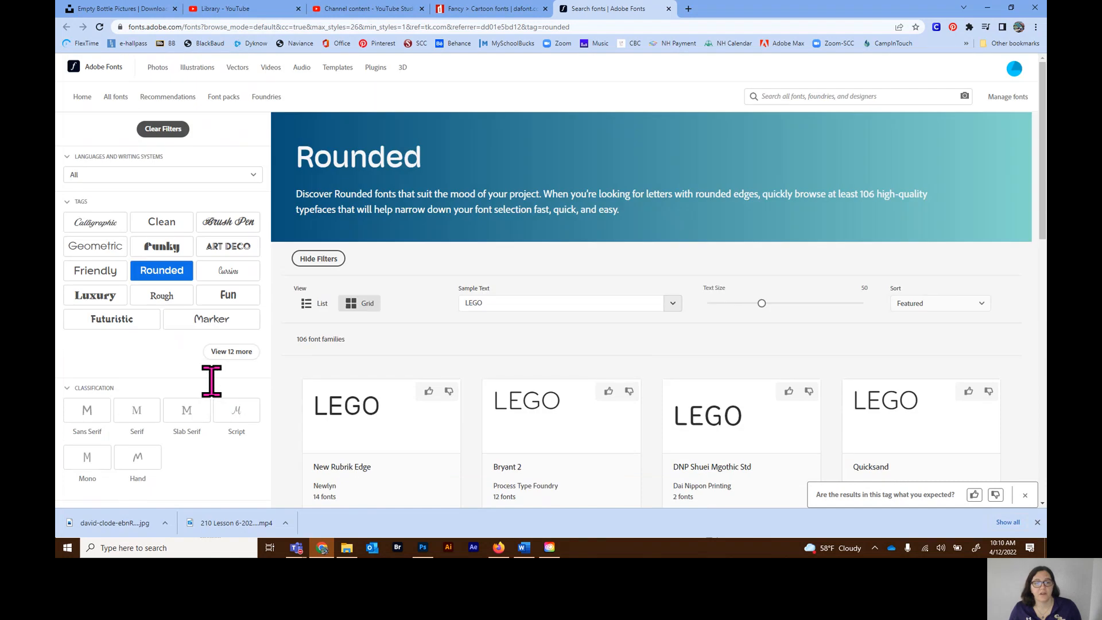
click(161, 289)
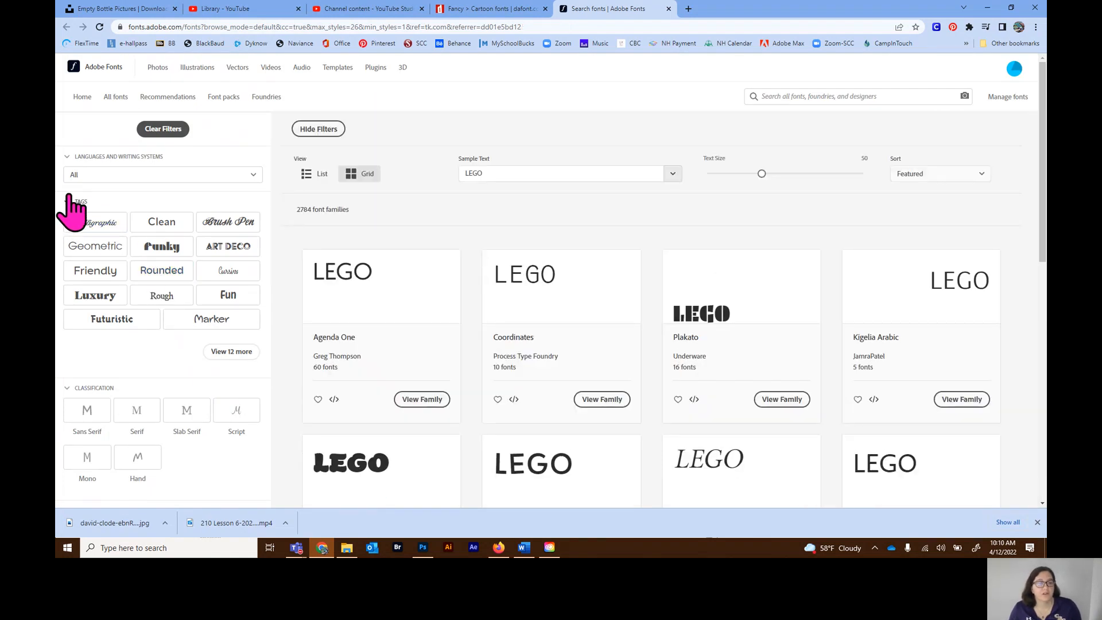
Expand the full set of tags and examine the tag, classification and property filters, including caps and default figure style
scroll(72, 209, down, 2)
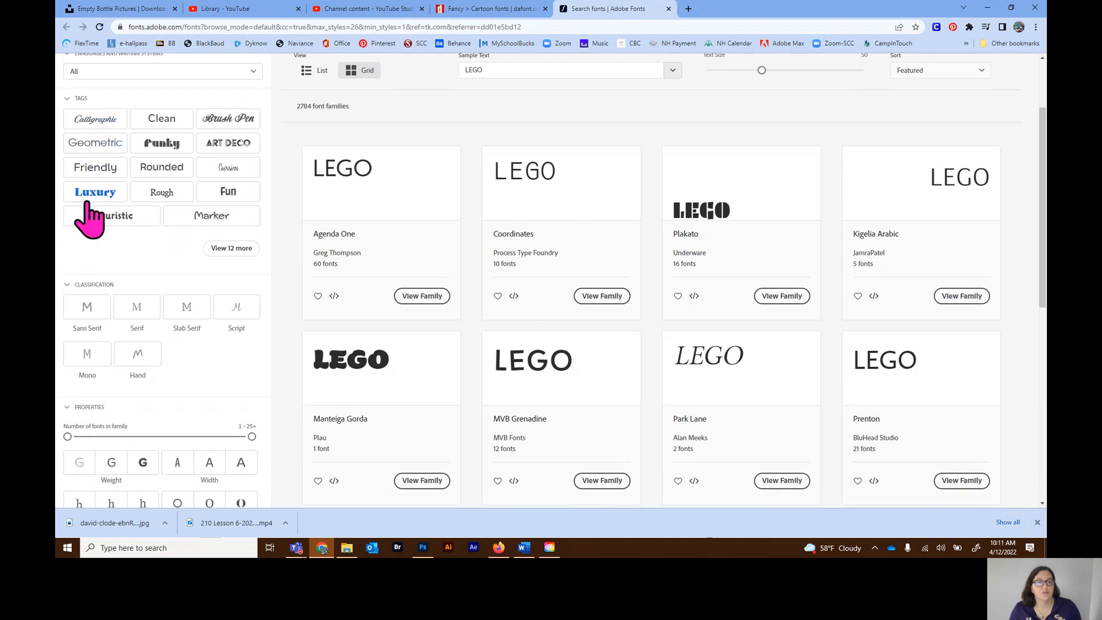
click(234, 249)
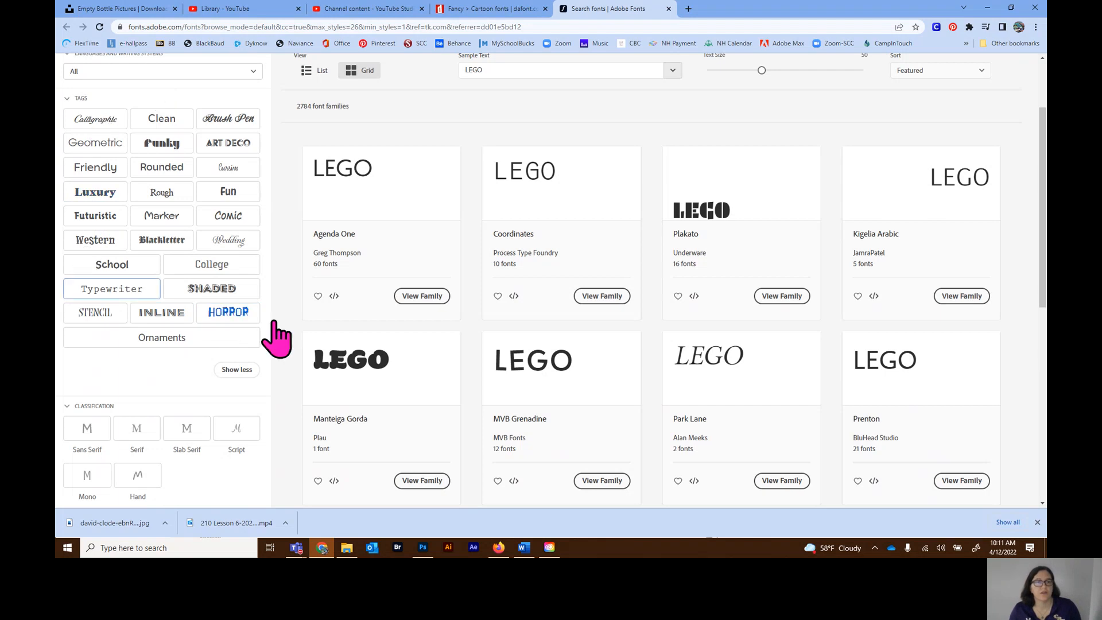
scroll(123, 401, down, 2)
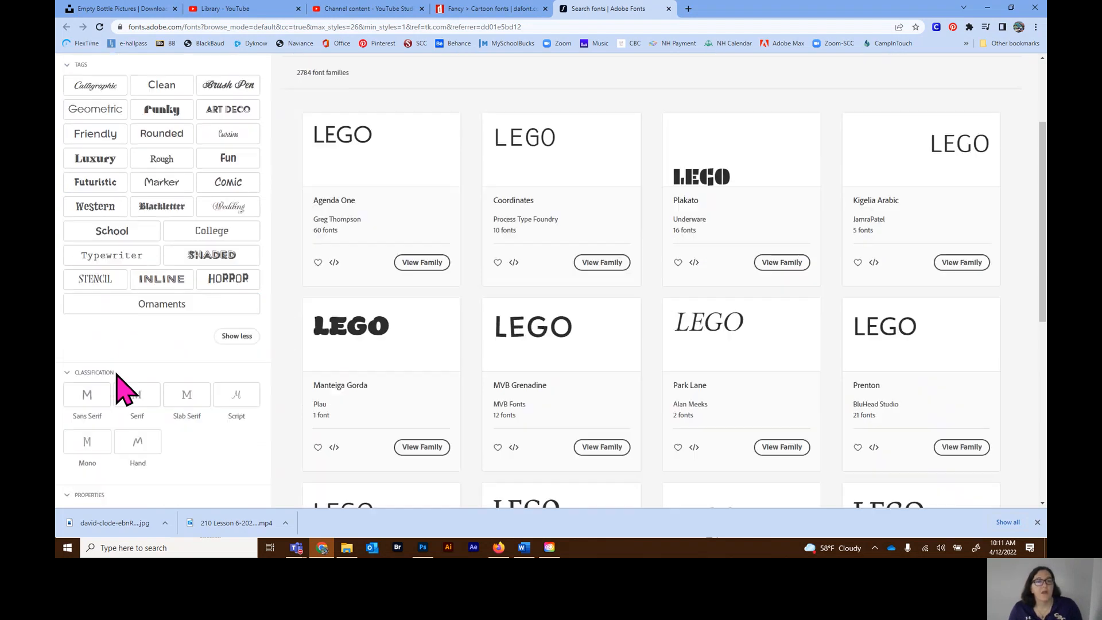
scroll(551, 93, up, 3)
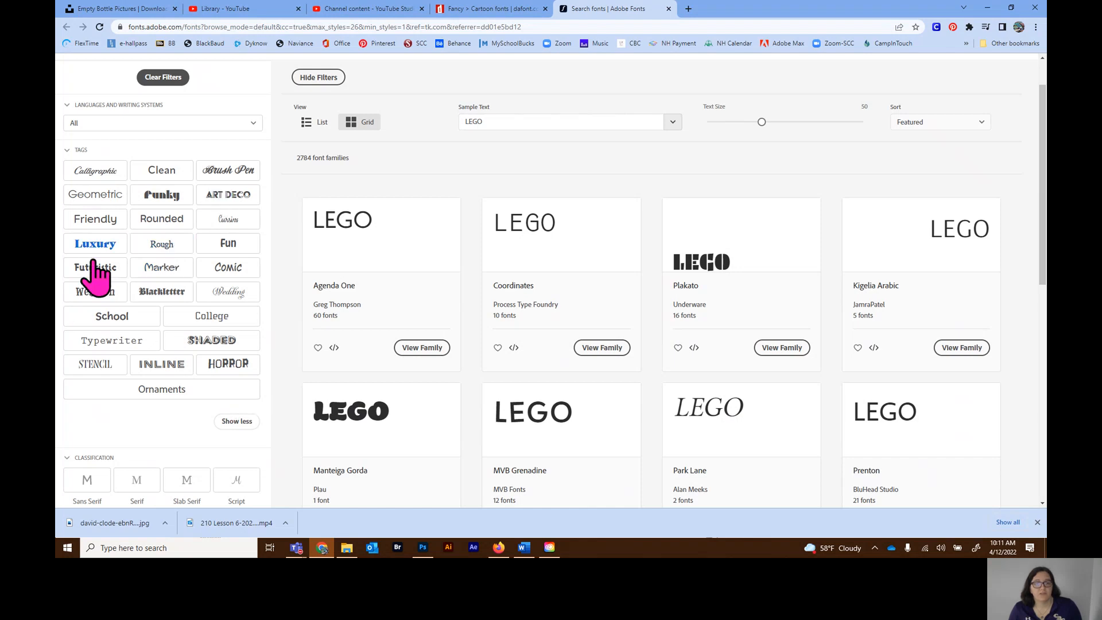
scroll(128, 325, down, 5)
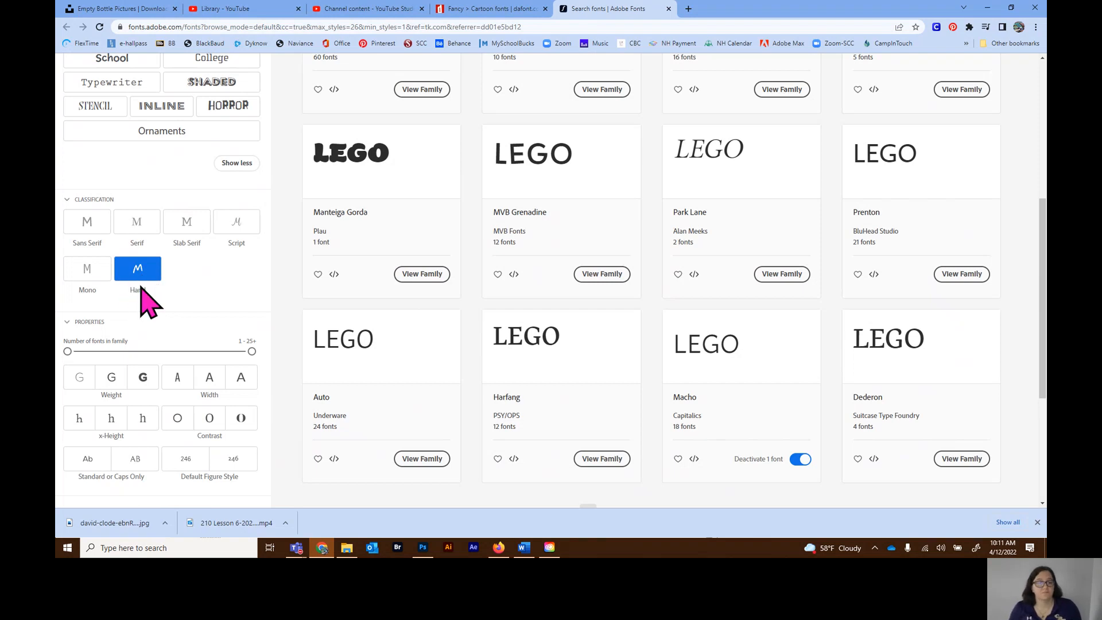
scroll(192, 315, down, 2)
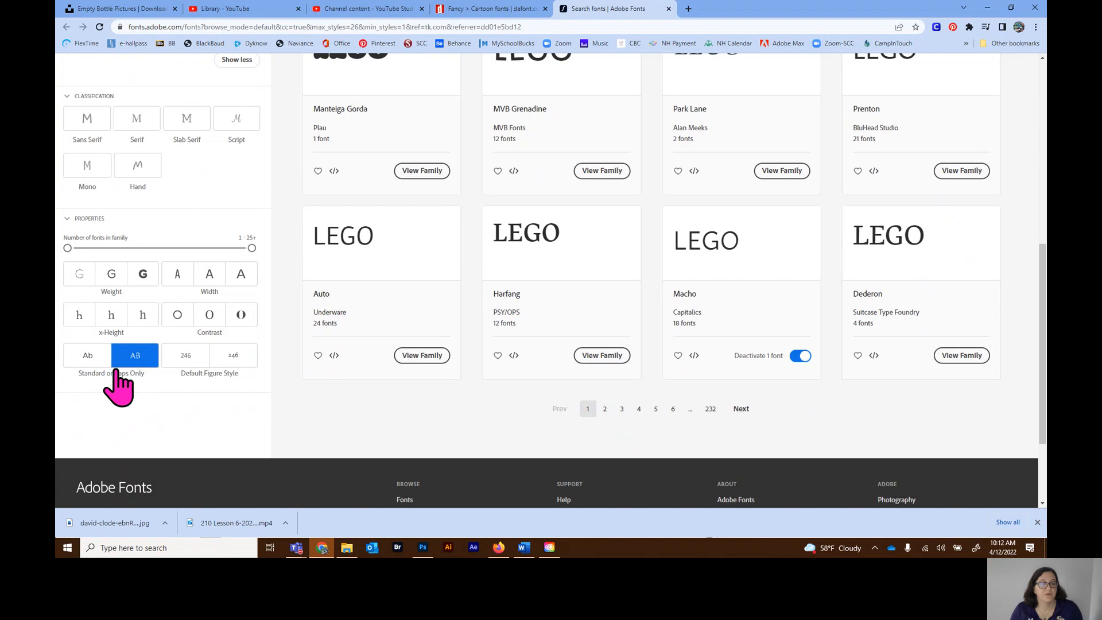
click(195, 358)
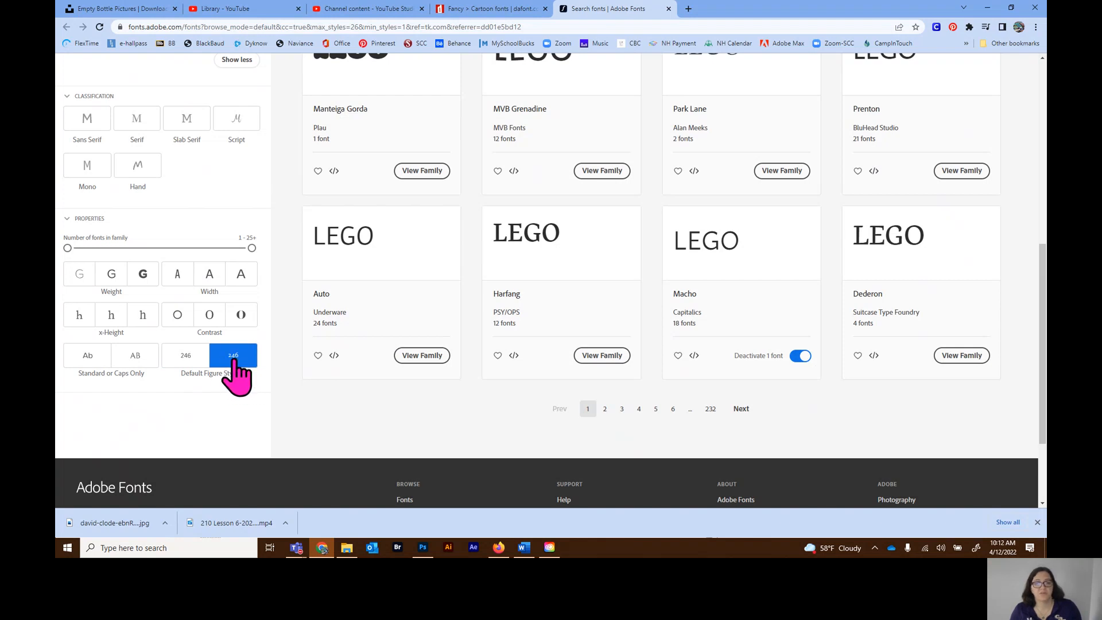
Open the image picker for the visual font search and cancel it without choosing a file
scroll(233, 370, up, 7)
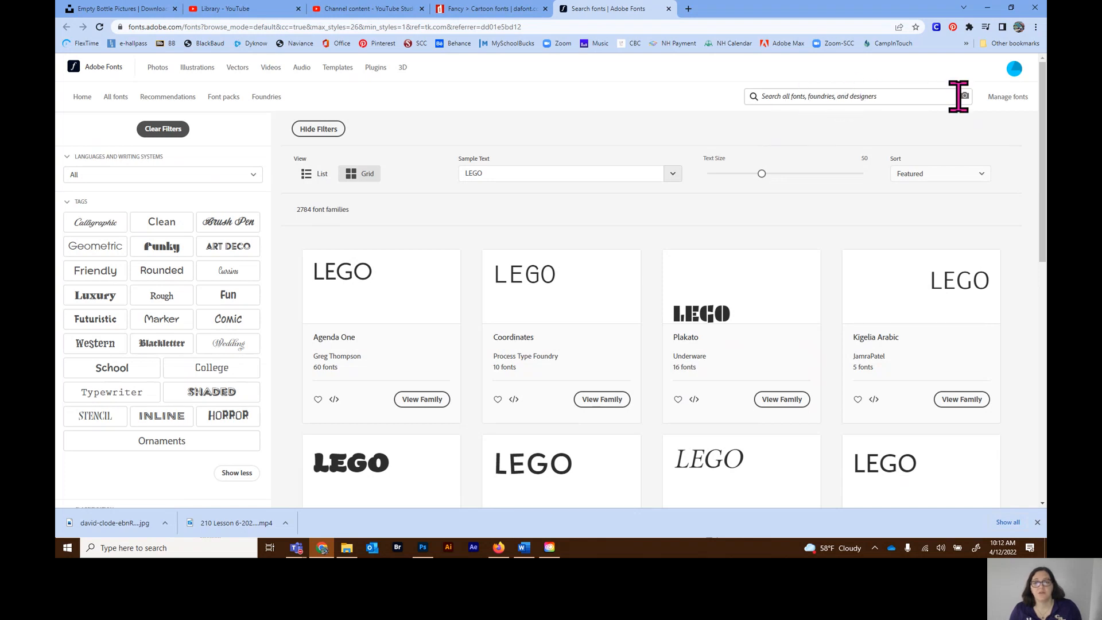
click(965, 97)
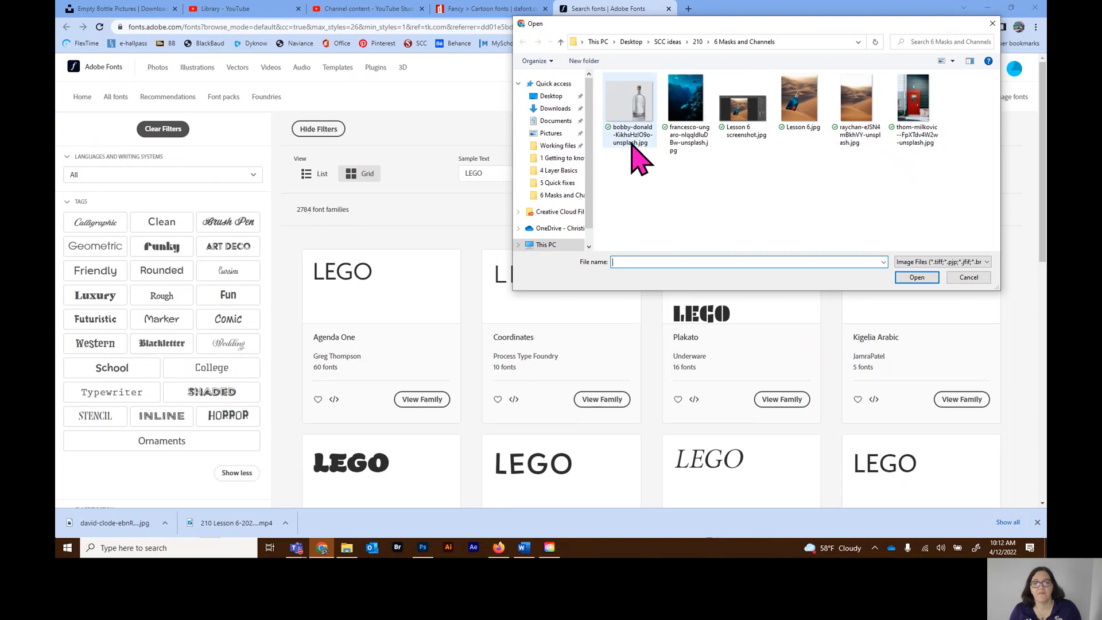
click(974, 279)
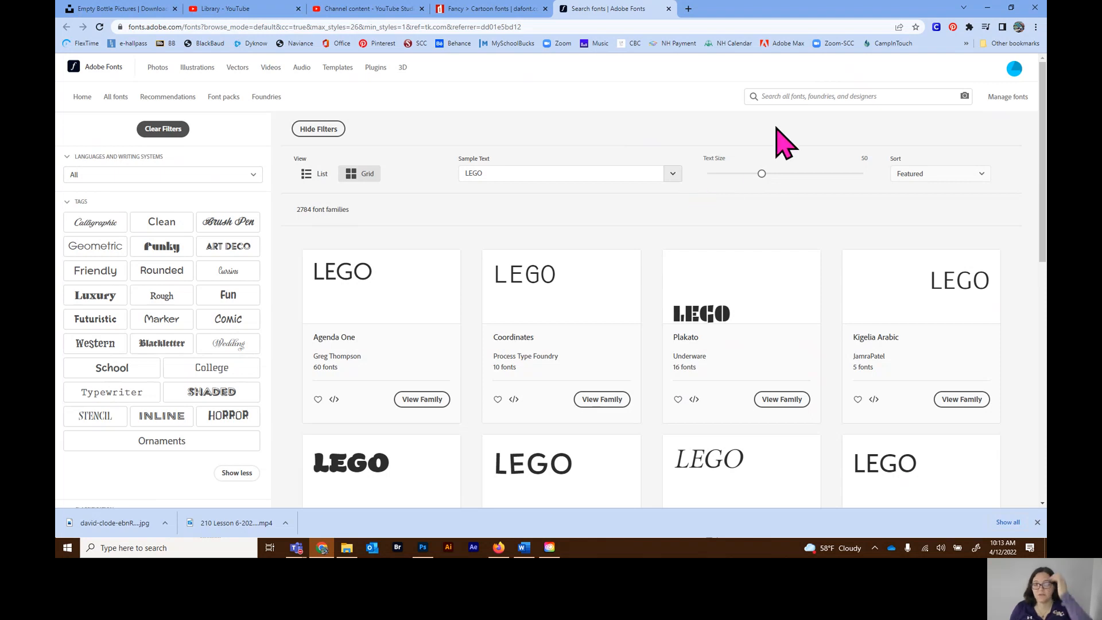
Search Adobe Fonts for "dita" and open the Dita family
click(793, 96)
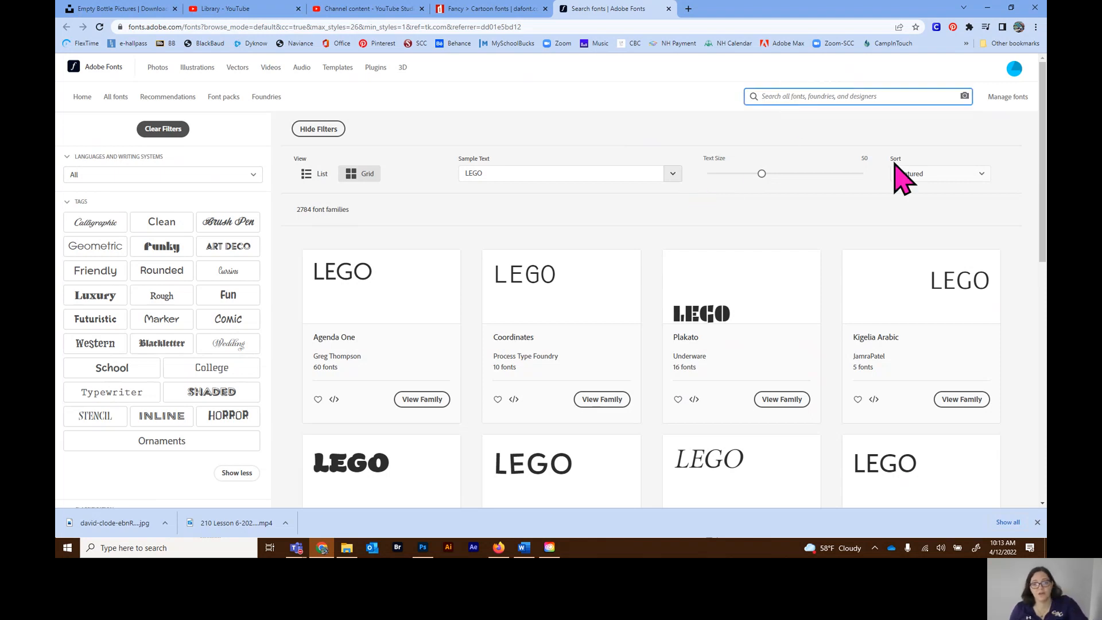
text(dita)
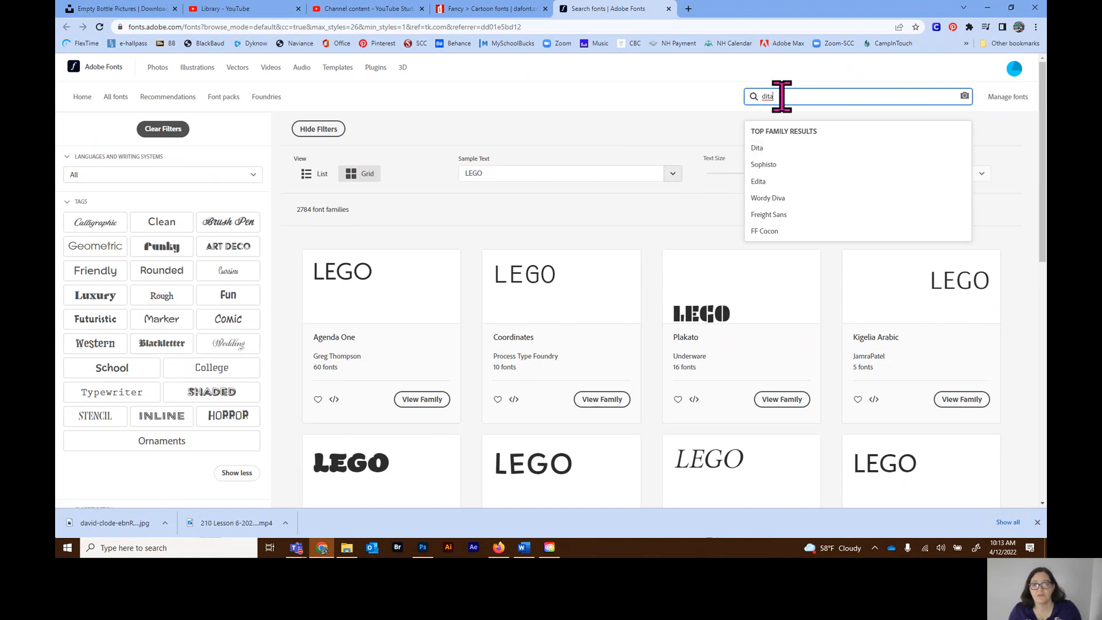
click(763, 149)
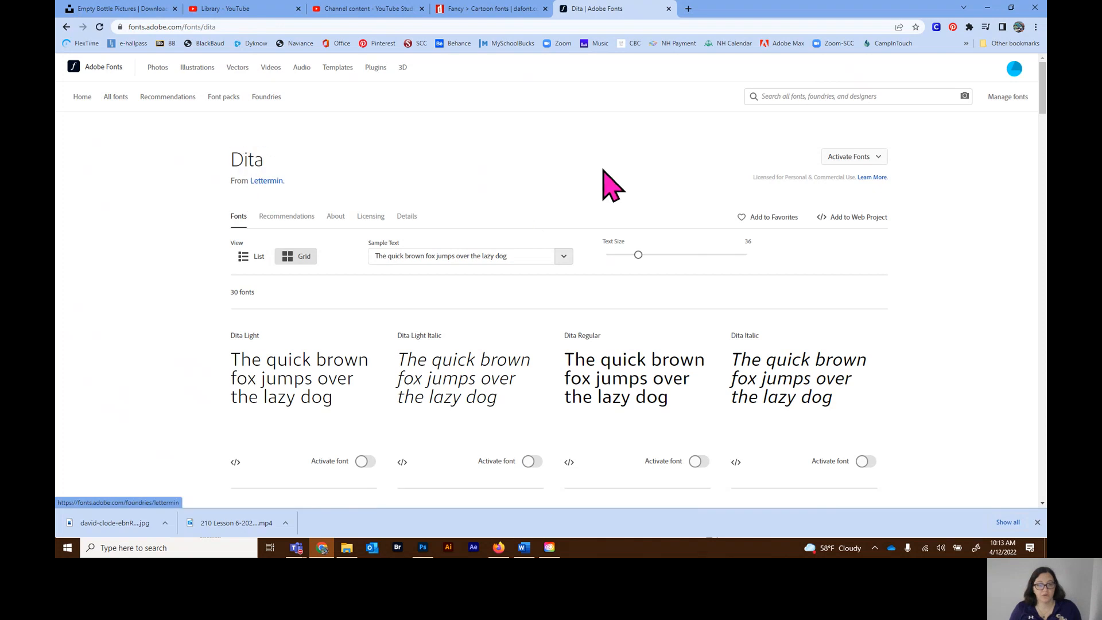
Look through the Dita family's styles and their activation settings down to the font recommendations
scroll(603, 171, down, 2)
scroll(604, 172, down, 6)
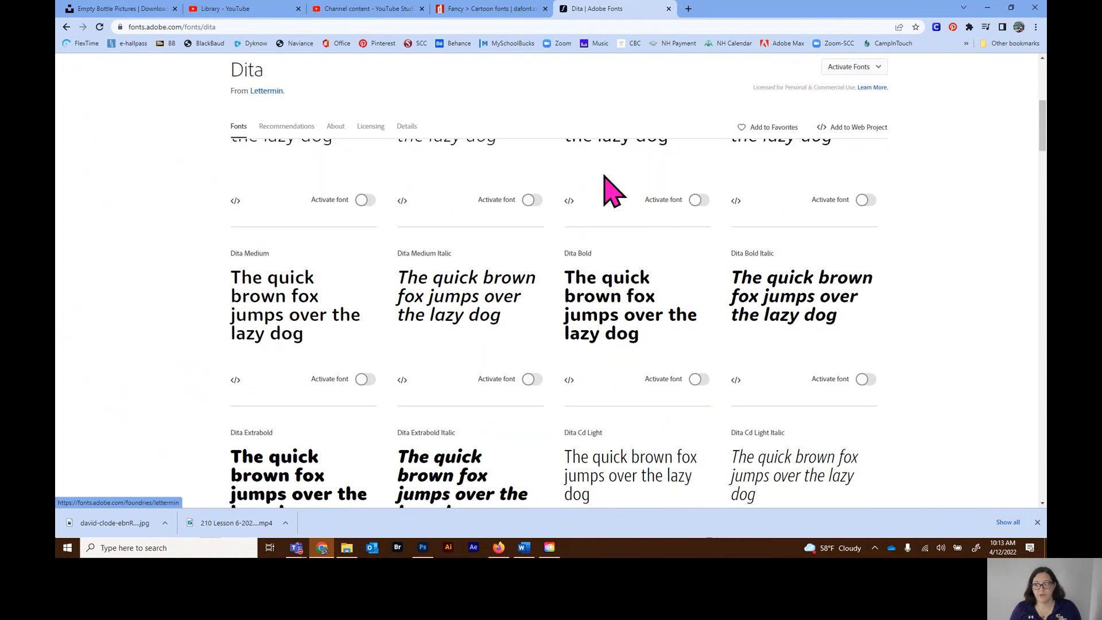
scroll(609, 190, down, 10)
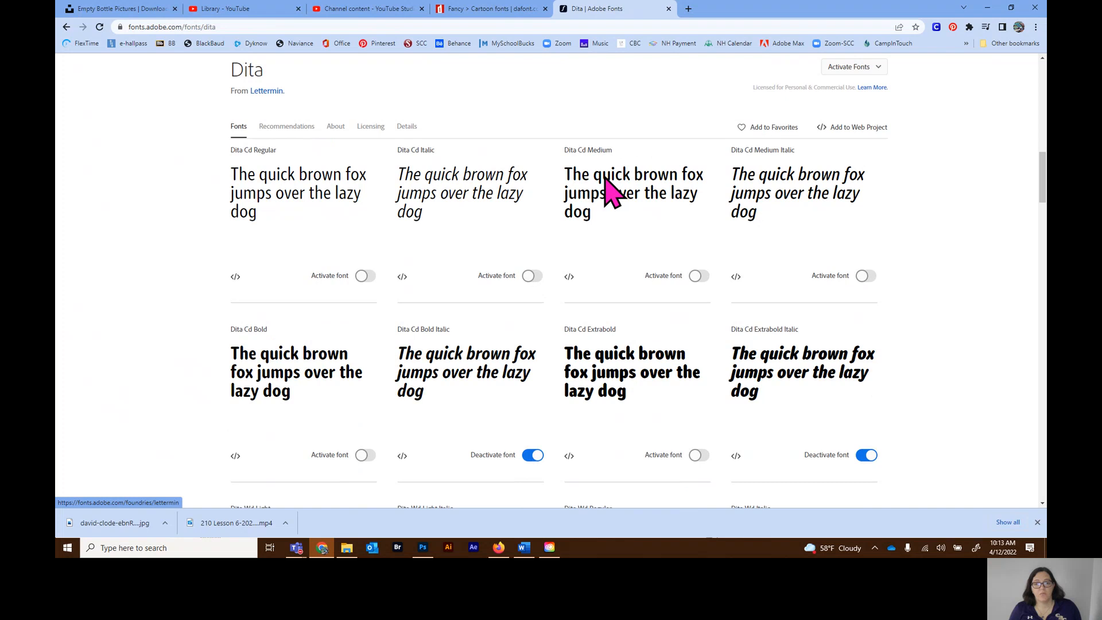
scroll(612, 192, down, 10)
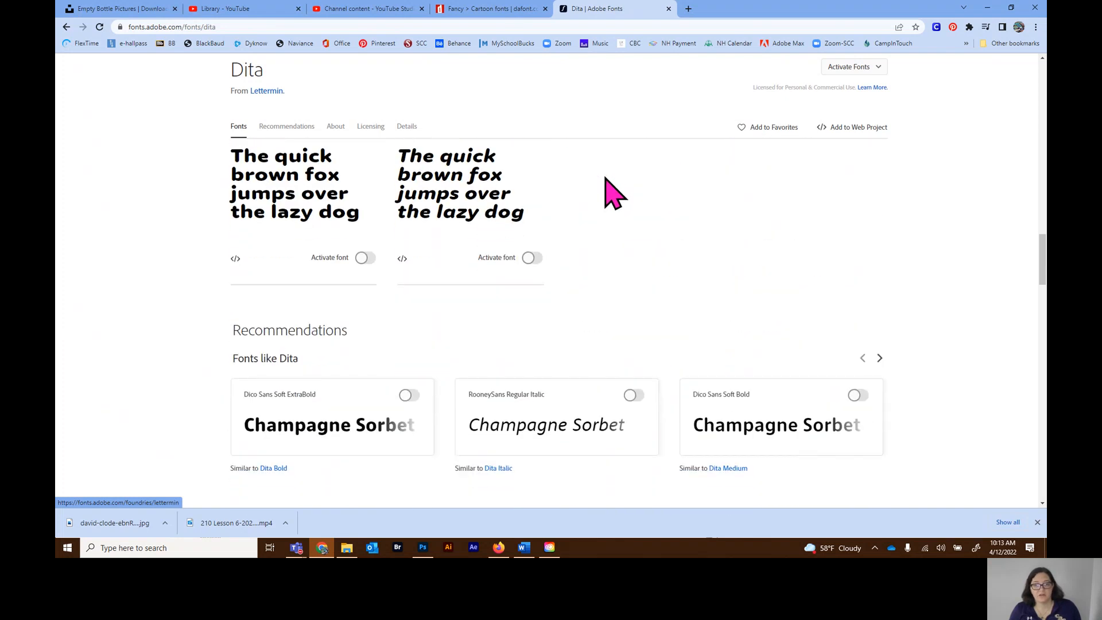
Replace the sample text for the Dita family's font previews with LEGO
scroll(612, 192, up, 20)
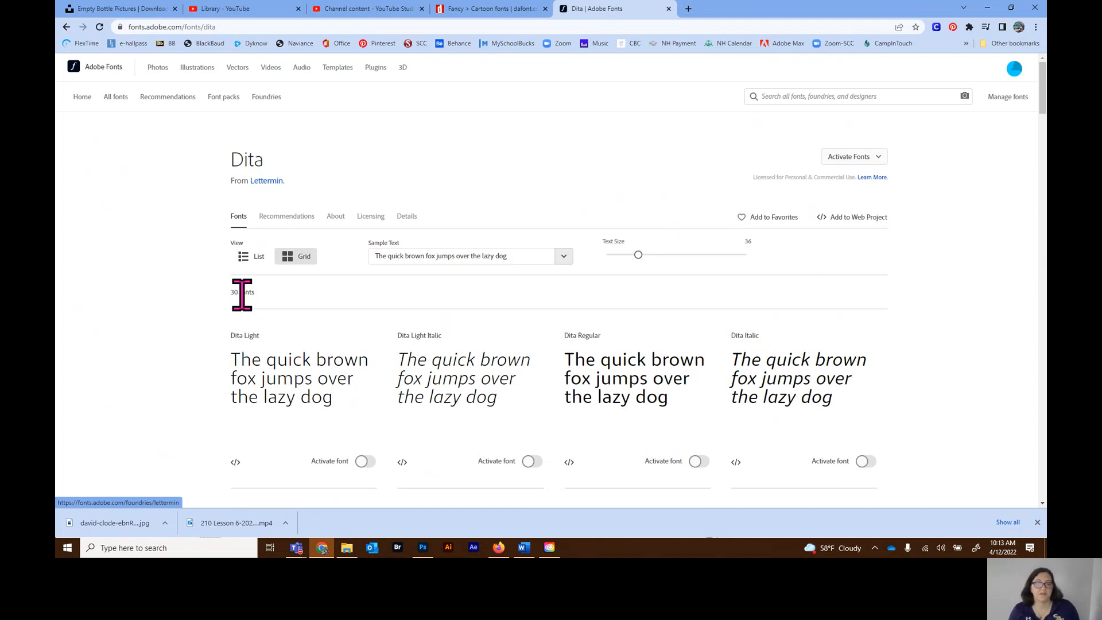
scroll(482, 204, down, 2)
drag(521, 153, 266, 159)
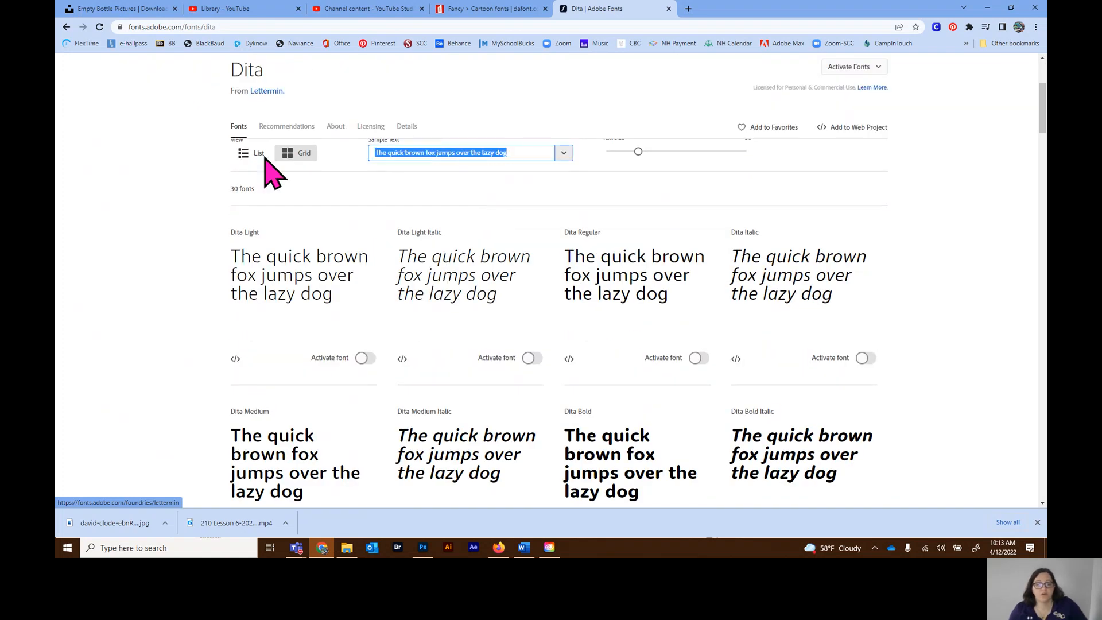
text(Le)
key(BackSpace)
text(EOG)
key(BackSpace)
key(BackSpace)
text(GO)
key(Return)
Look through the LEGO previews of the Dita condensed and wide styles, and dismiss the browser's downloads bar
scroll(599, 284, down, 1)
scroll(600, 284, down, 5)
scroll(604, 291, down, 4)
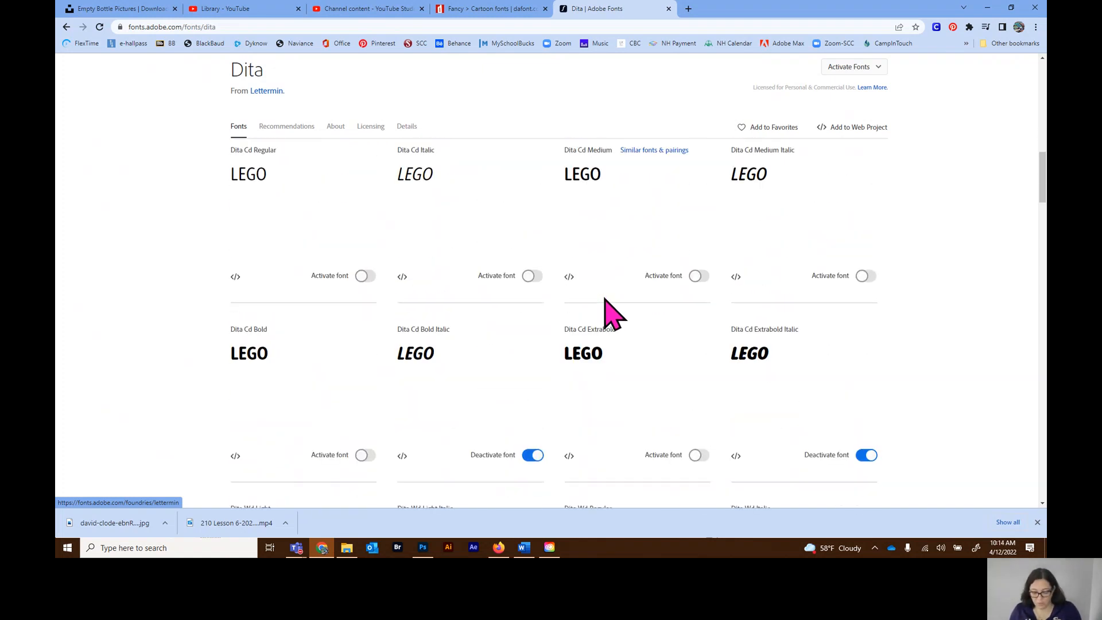
scroll(605, 304, down, 2)
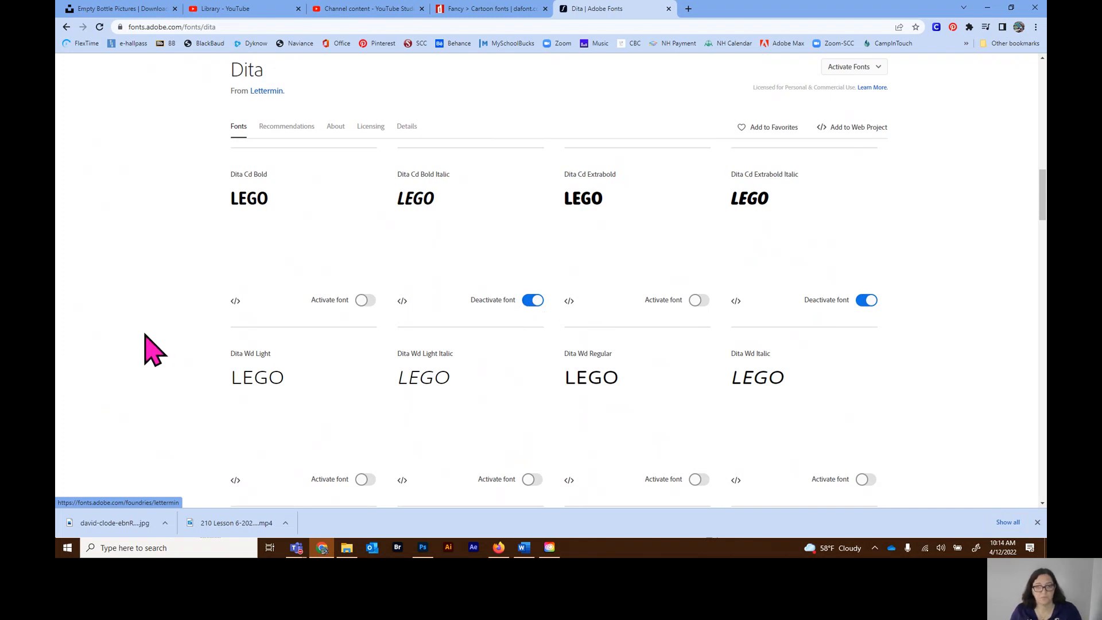
scroll(151, 350, down, 5)
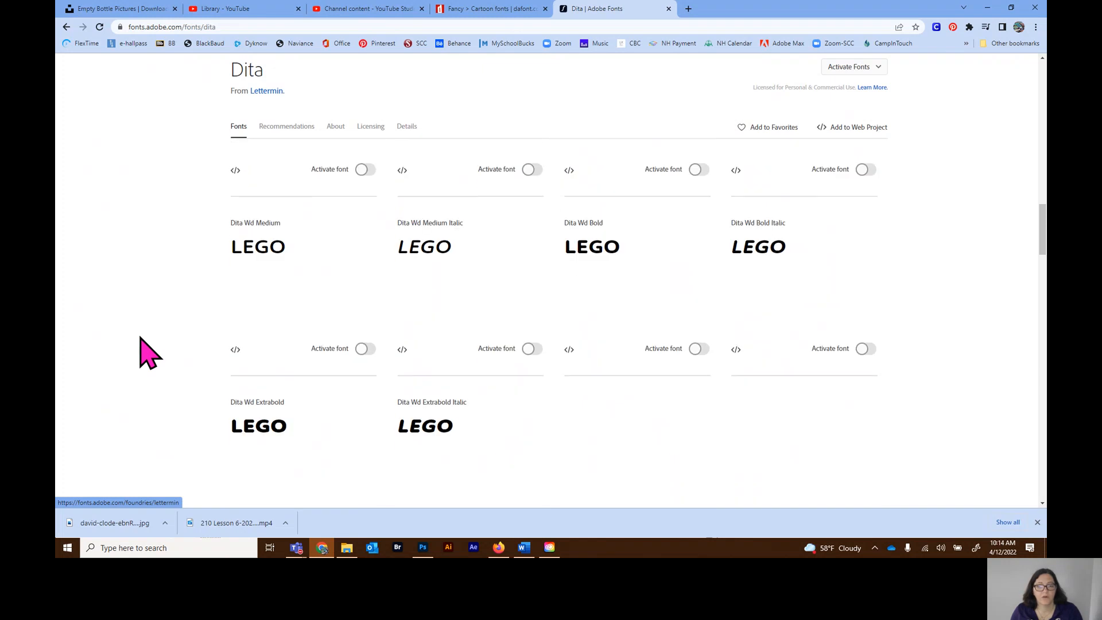
scroll(144, 352, up, 7)
scroll(149, 350, up, 10)
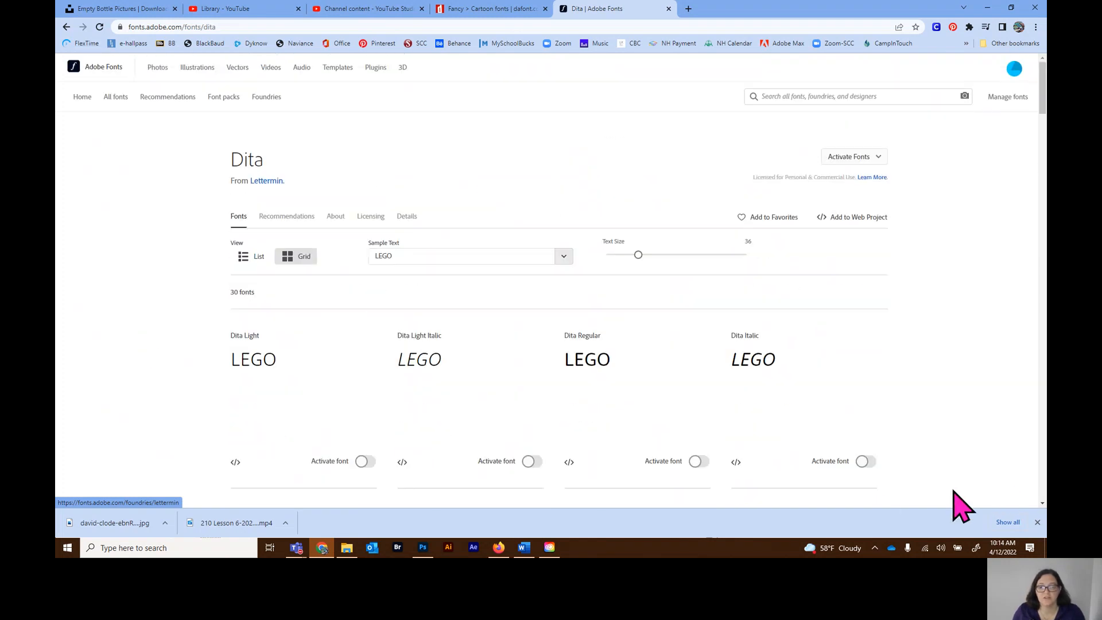
click(1037, 522)
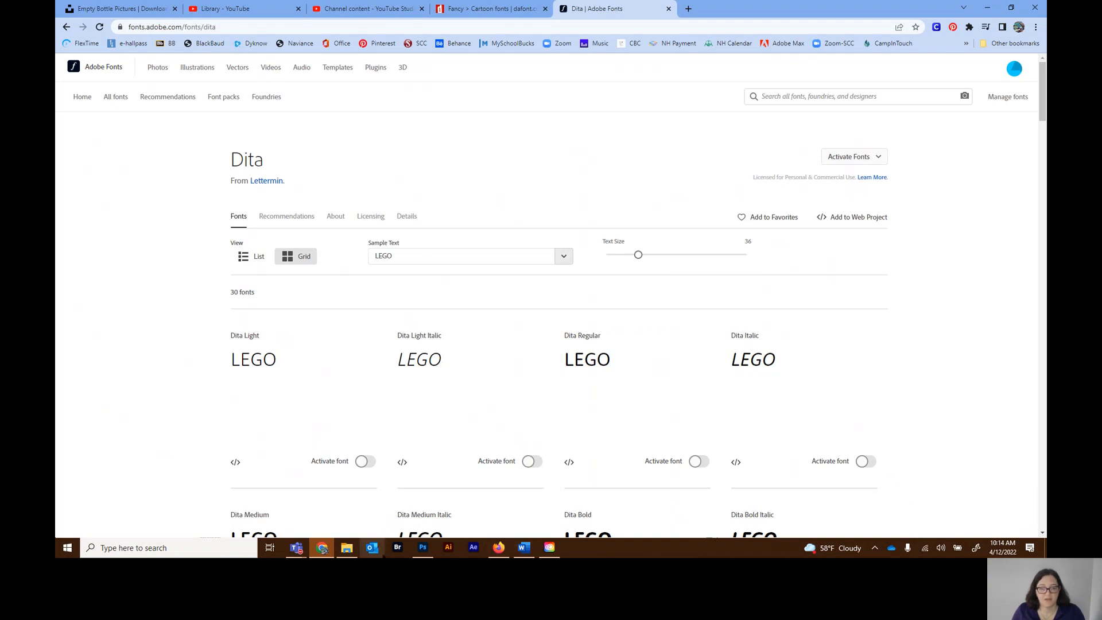
Switch to Photoshop, search the font list for "DITA" and preview the Dita Cd styles on the Hello layer
click(426, 550)
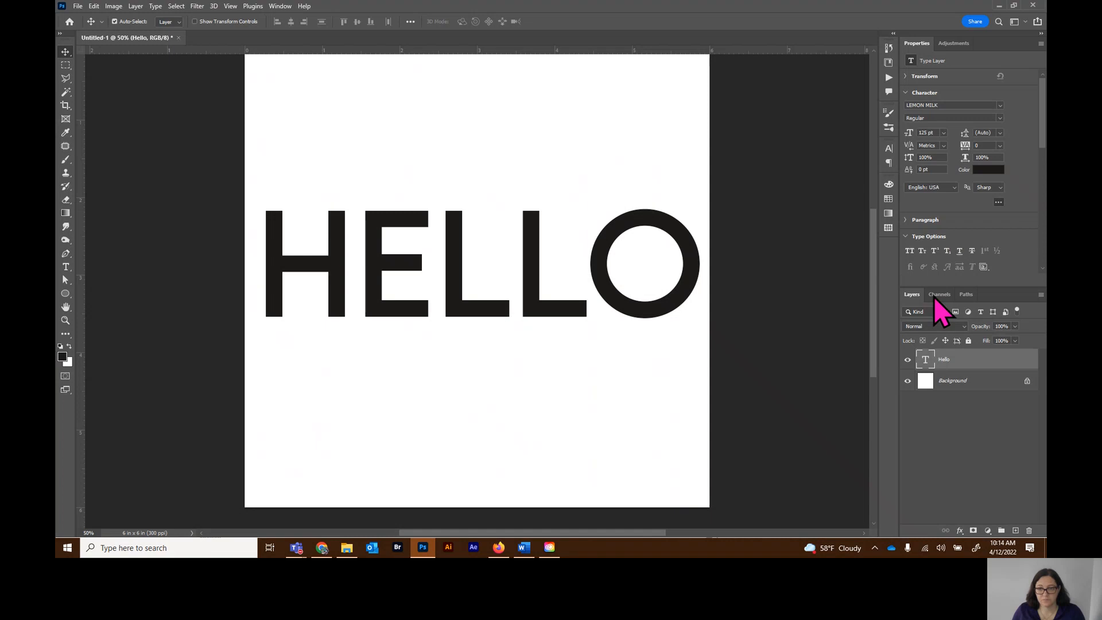
click(945, 105)
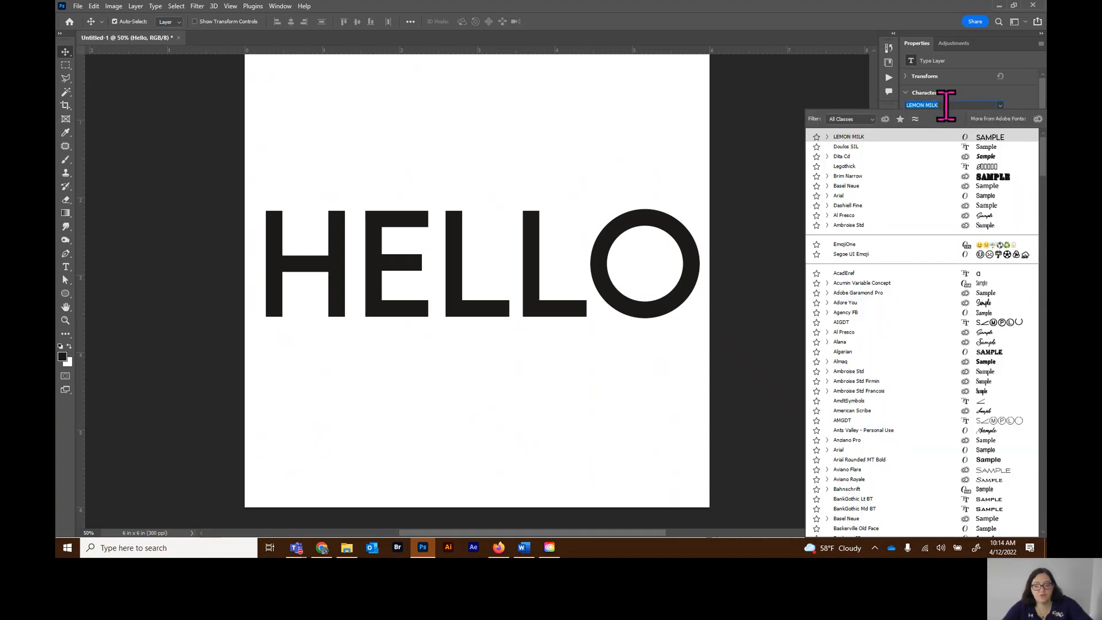
text(DIT)
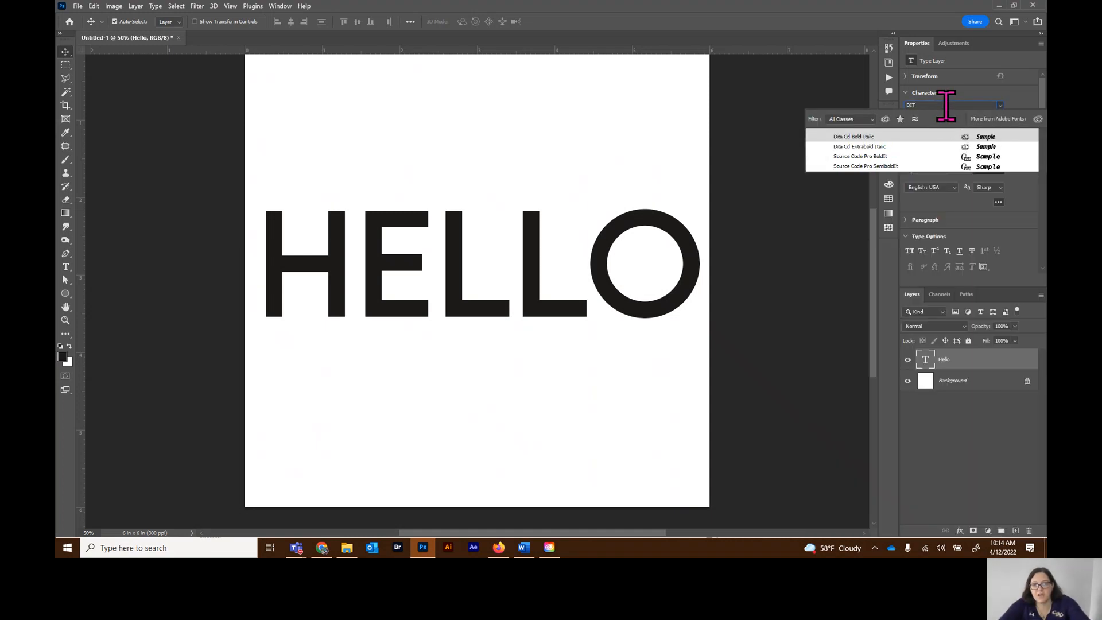
text(A)
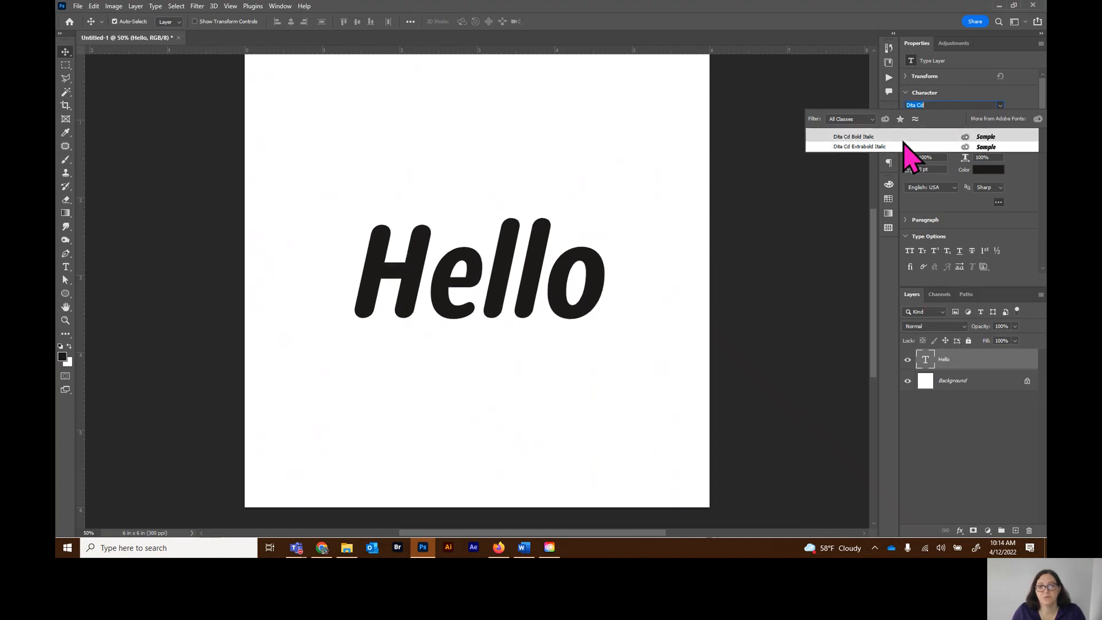
View the active fonts in Creative Cloud Desktop and the Dita family's activation options in the browser, and minimize the browser
click(550, 547)
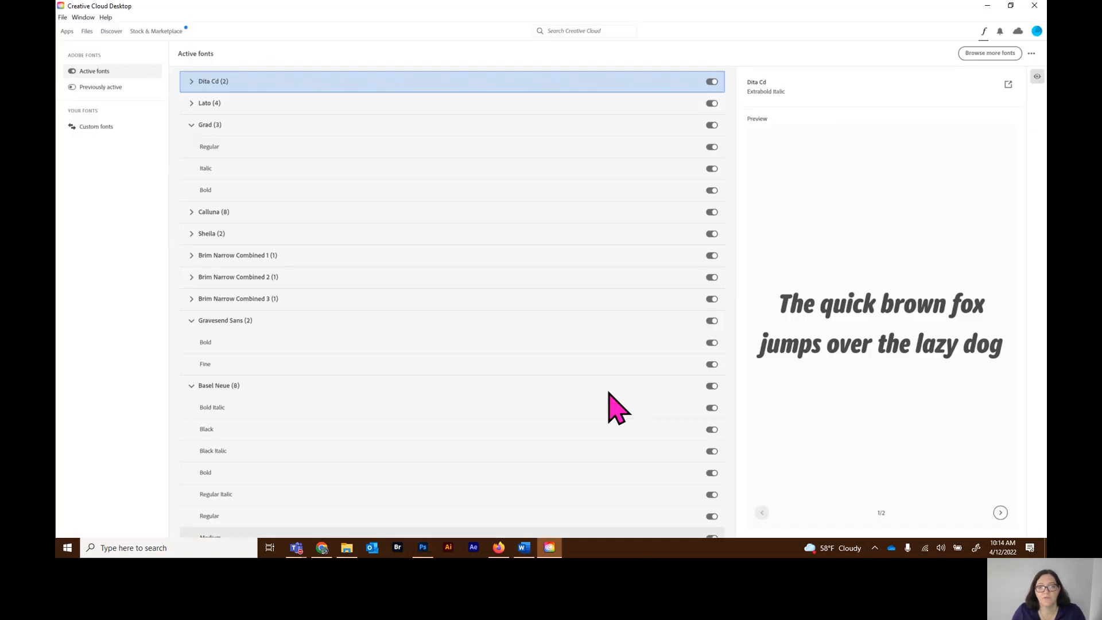
click(322, 549)
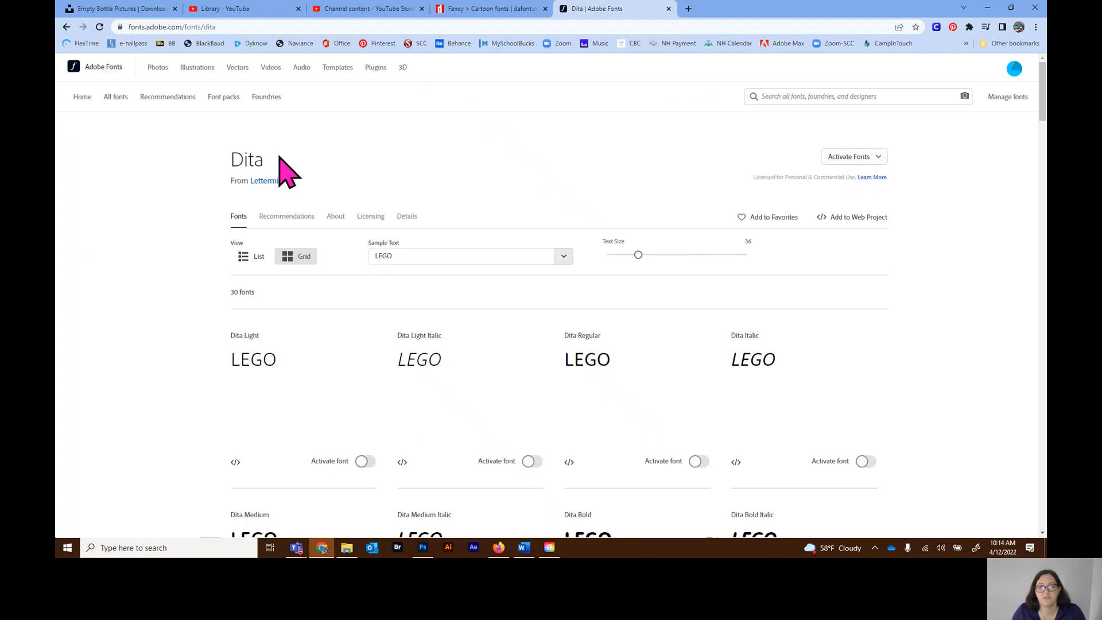
click(880, 159)
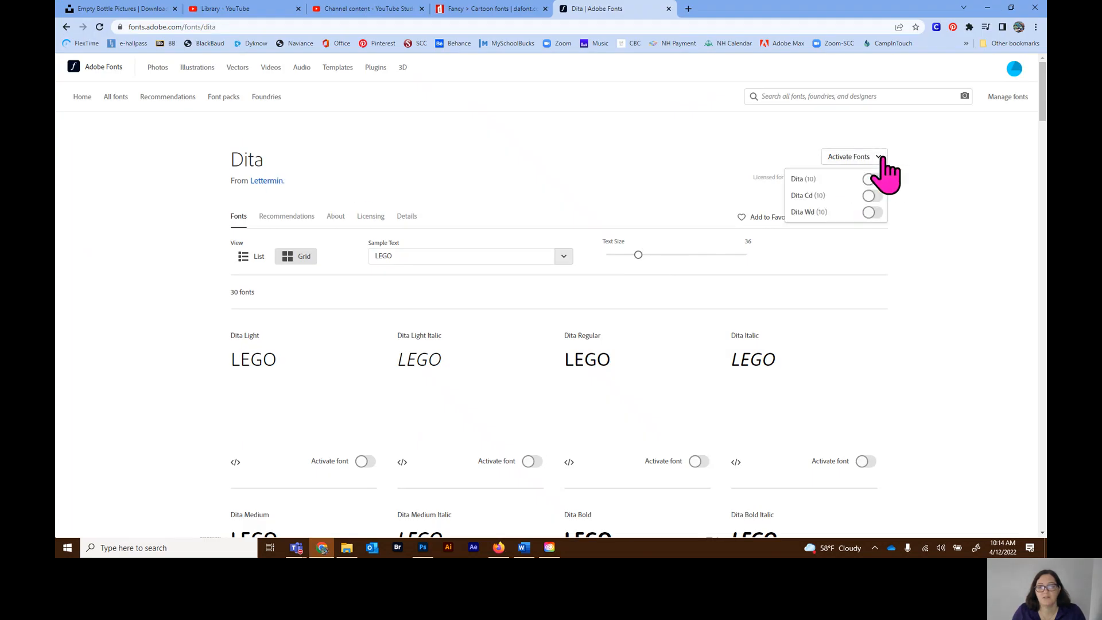
click(926, 130)
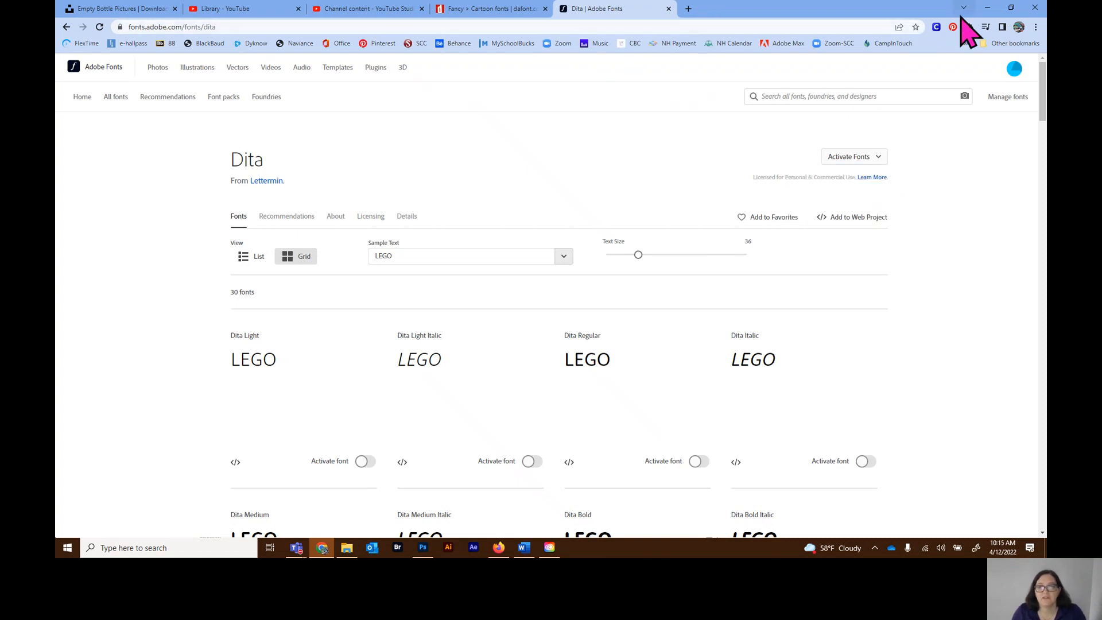
click(987, 8)
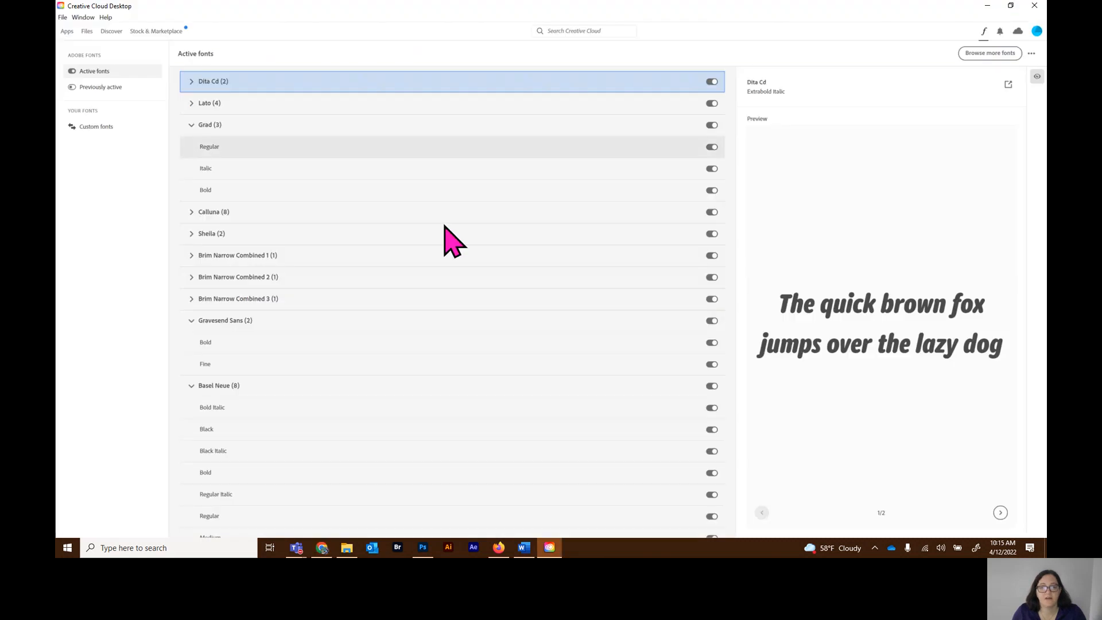
Switch to Photoshop and close the Untitled-1 document without saving it
click(424, 550)
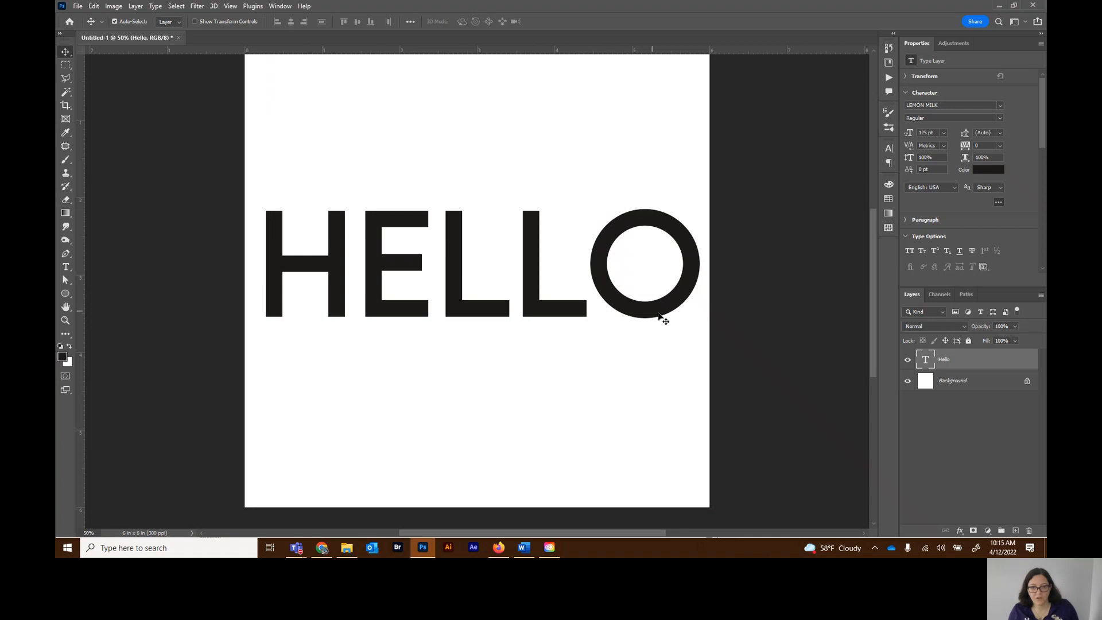
click(178, 38)
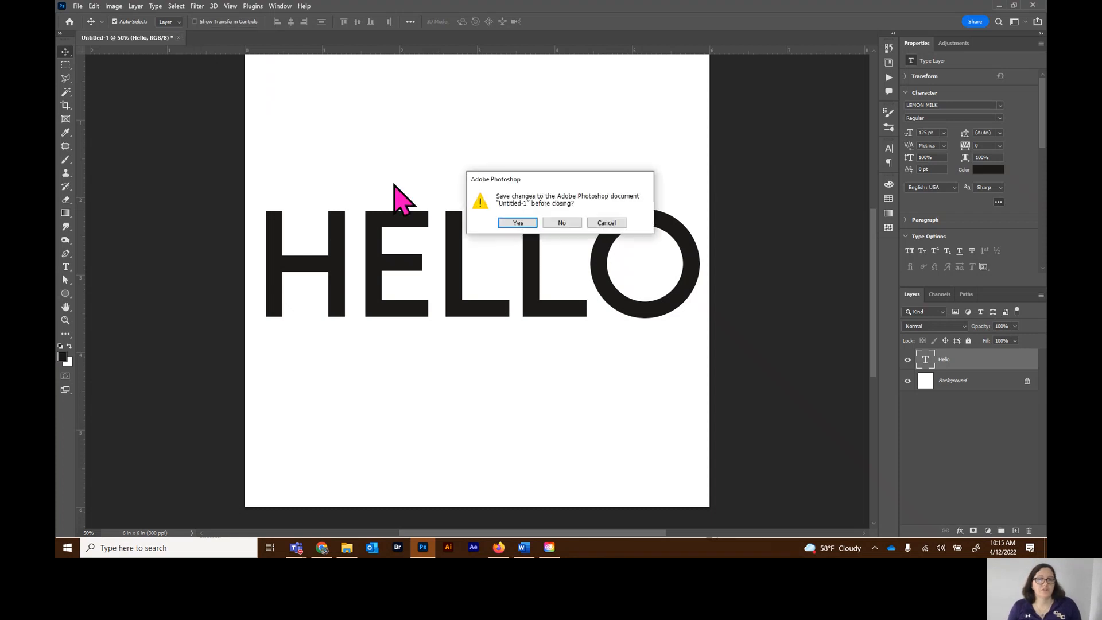
click(578, 225)
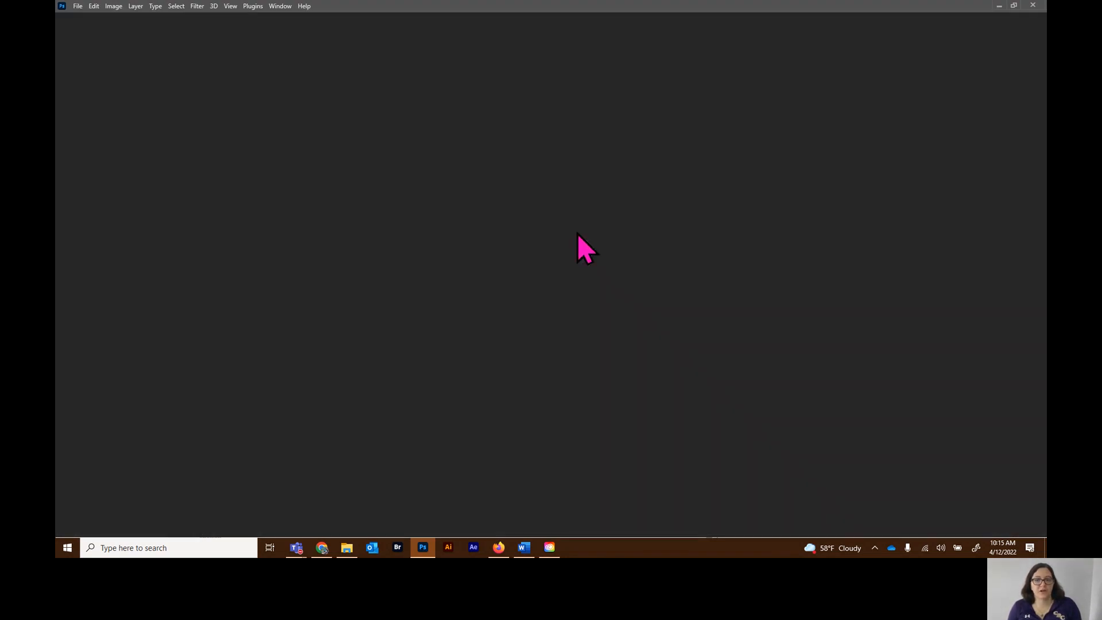
Create a document named Lesson 7 from the Tabloid print preset, 11 x 17 in at 300 ppi
click(88, 74)
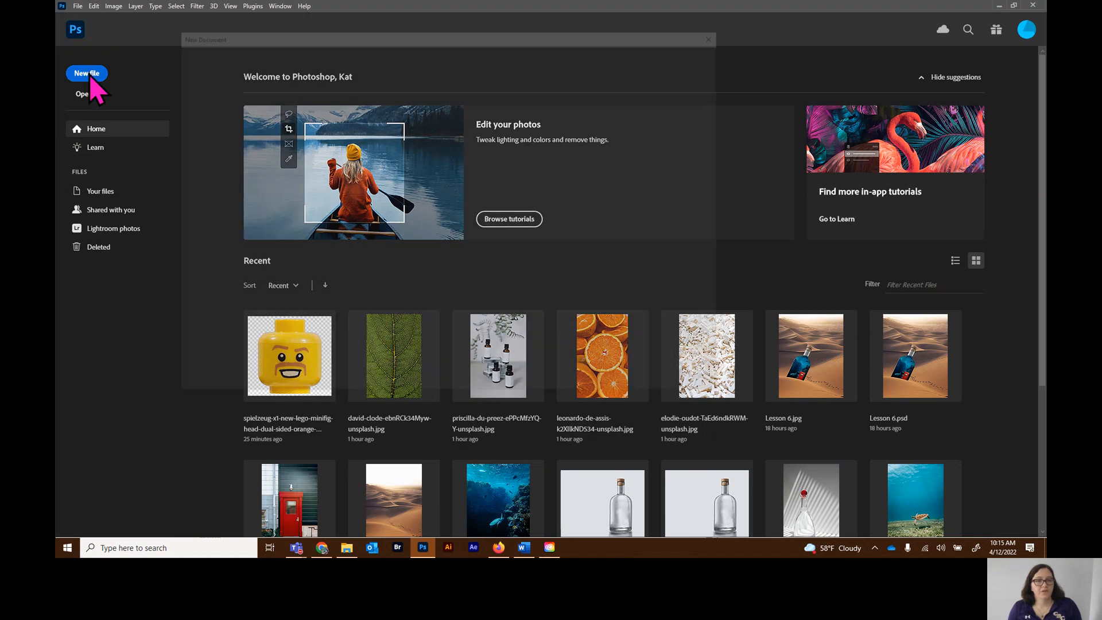
click(296, 55)
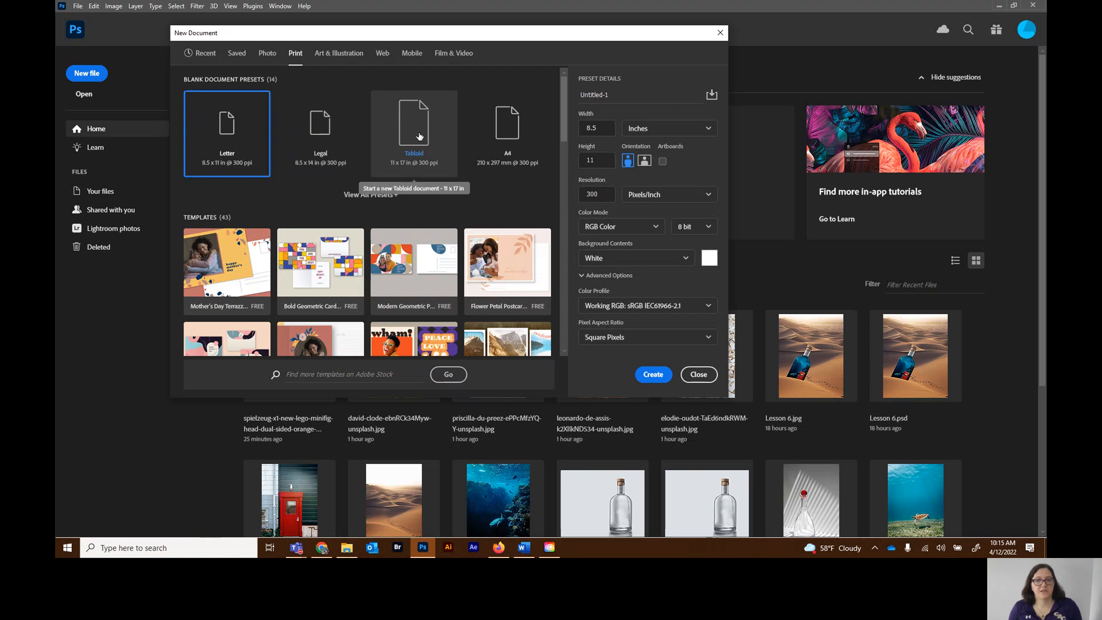
click(420, 137)
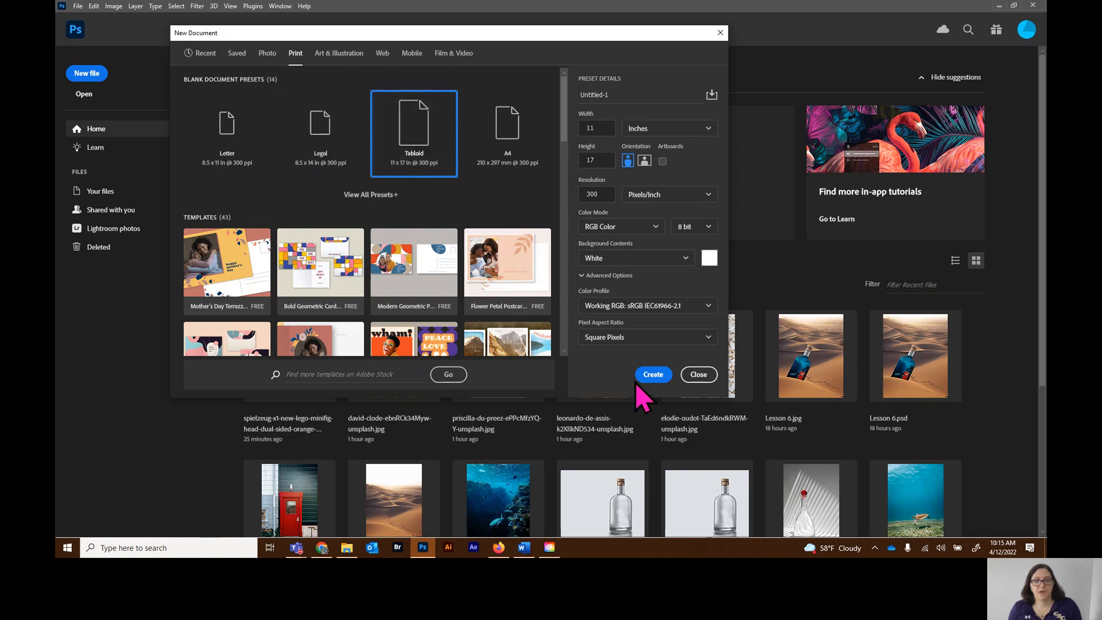
click(642, 100)
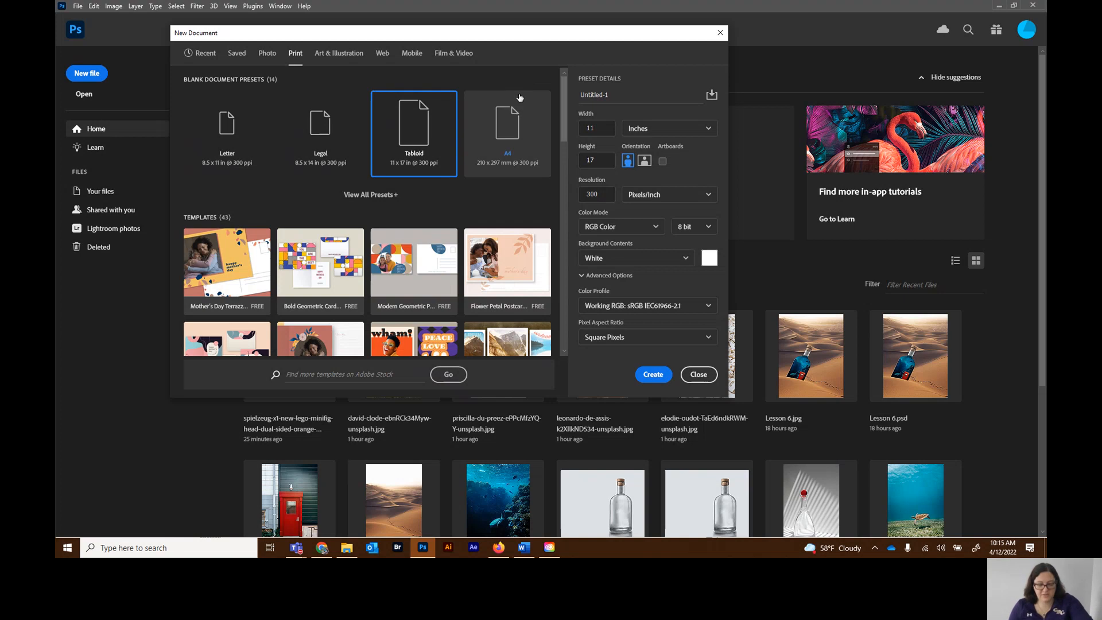
double_click(576, 96)
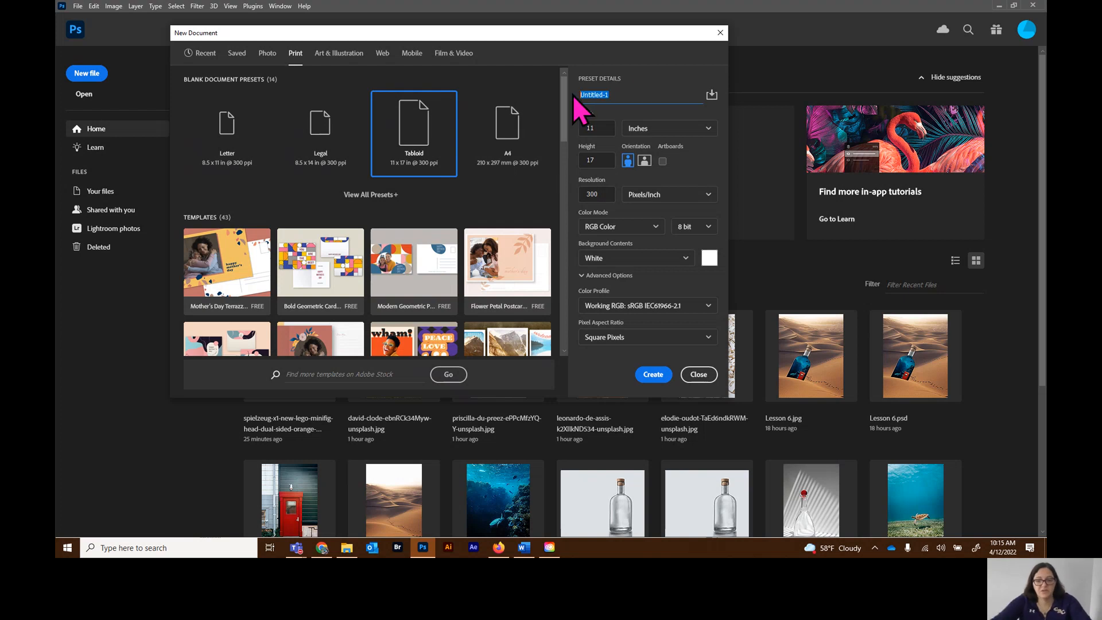
text(lESSO)
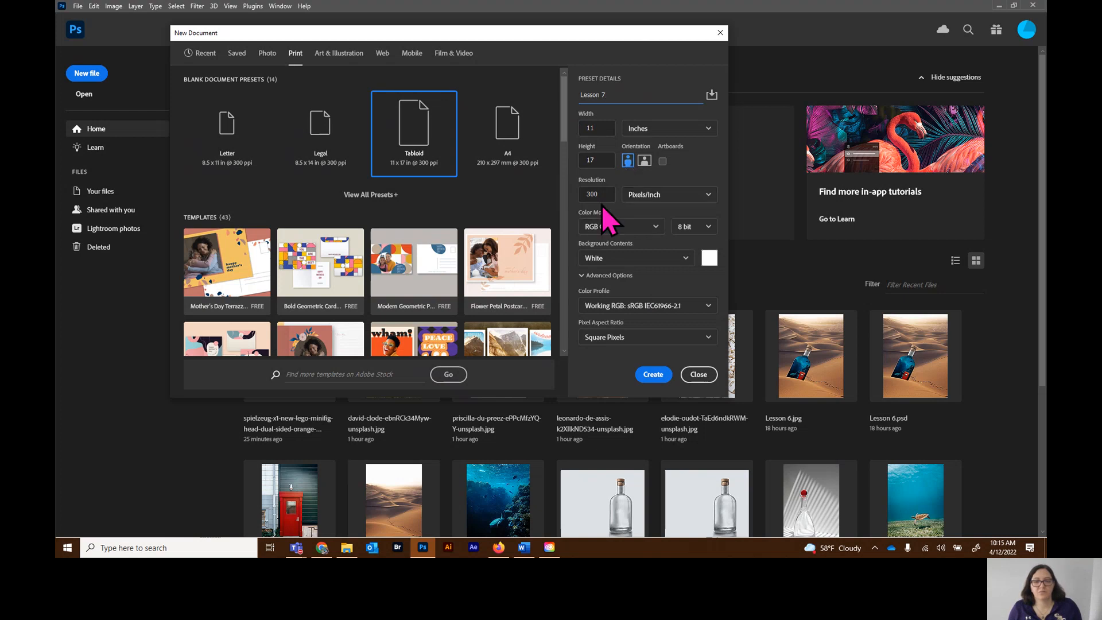
click(655, 376)
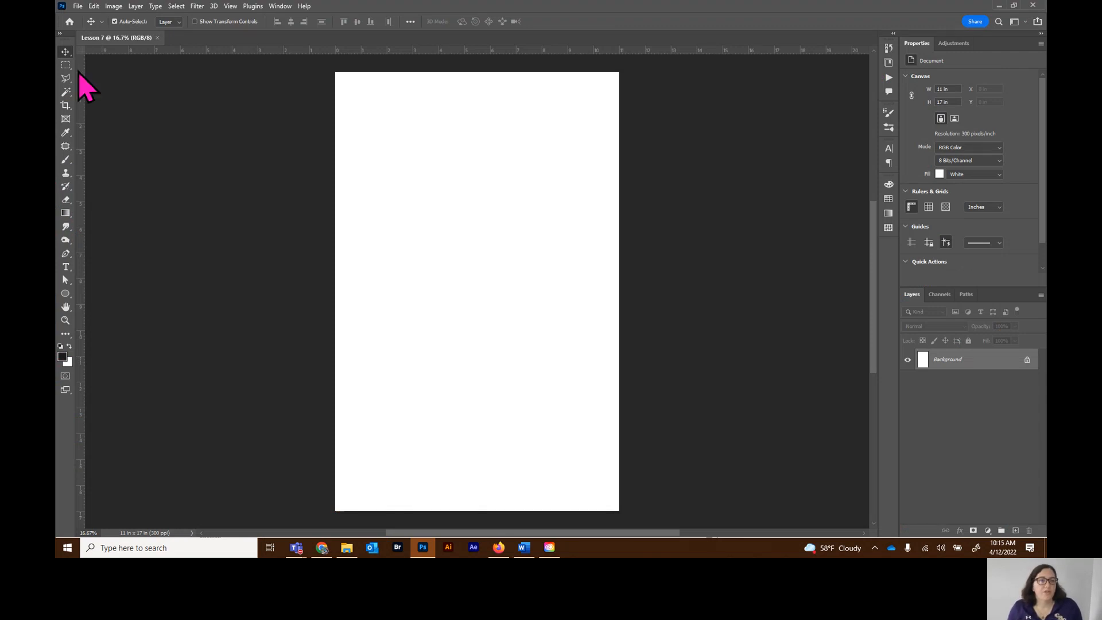
Add the text LEGO with the Type tool and move it near the page's horizontal center, slightly below the middle
click(66, 268)
click(377, 318)
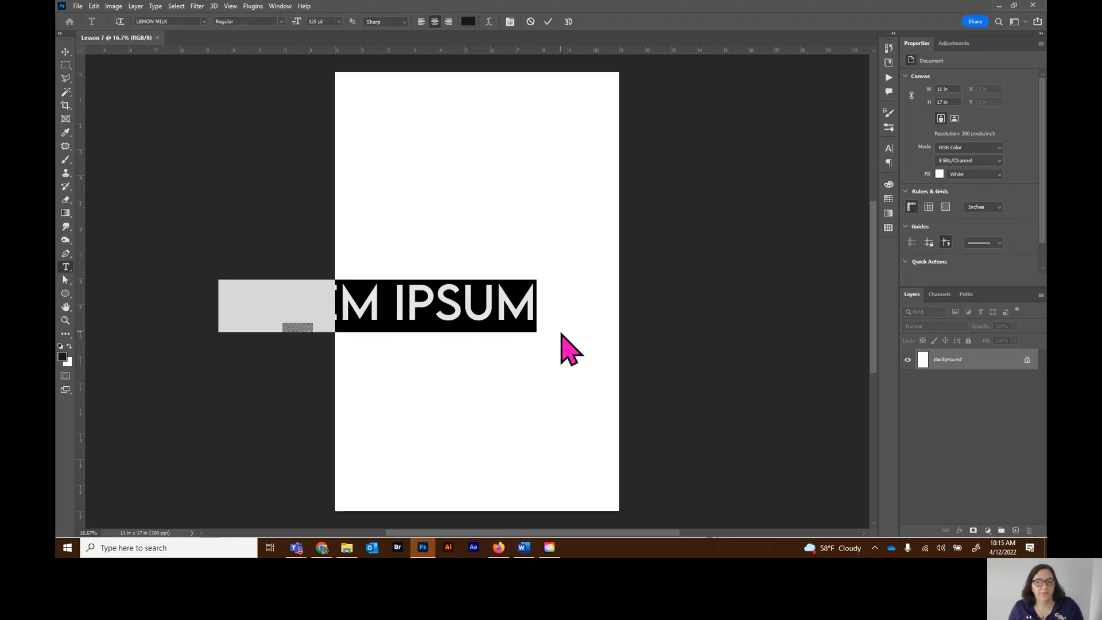
text(LEGO)
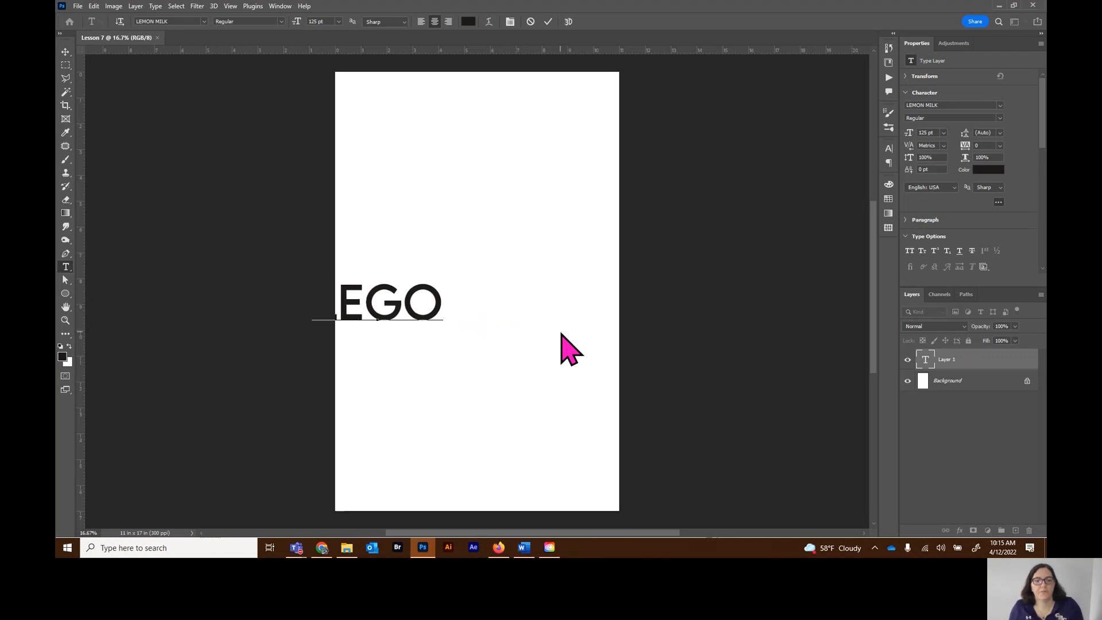
click(64, 54)
drag(399, 310, 493, 341)
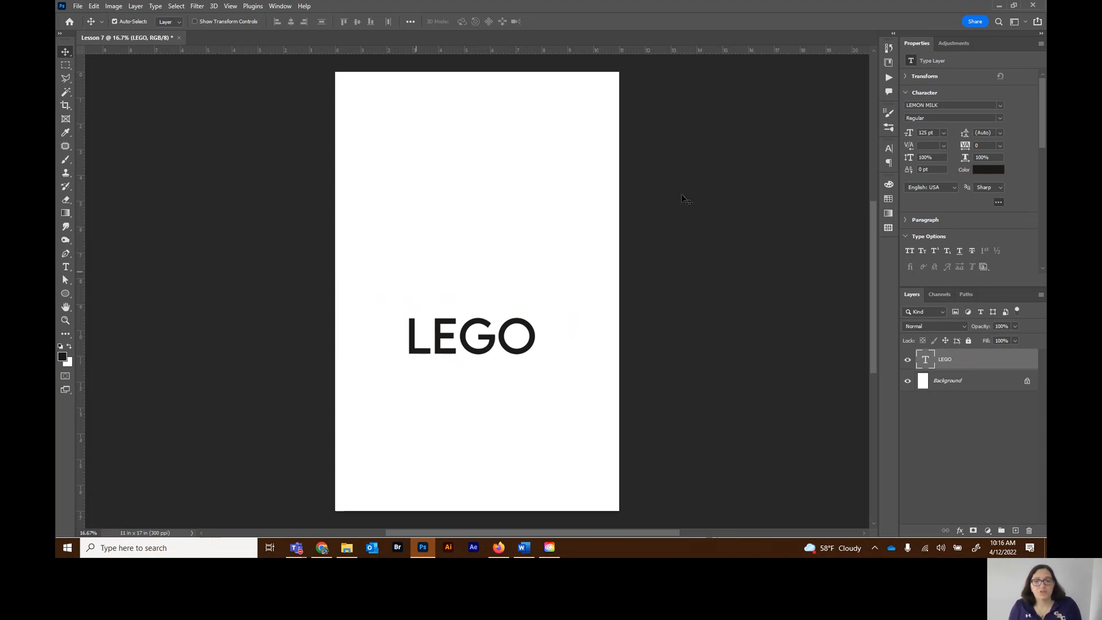
Search the fonts for "dita" and set the LEGO text to Dita Cd Extrabold Italic
drag(947, 106, 845, 104)
key(BackSpace)
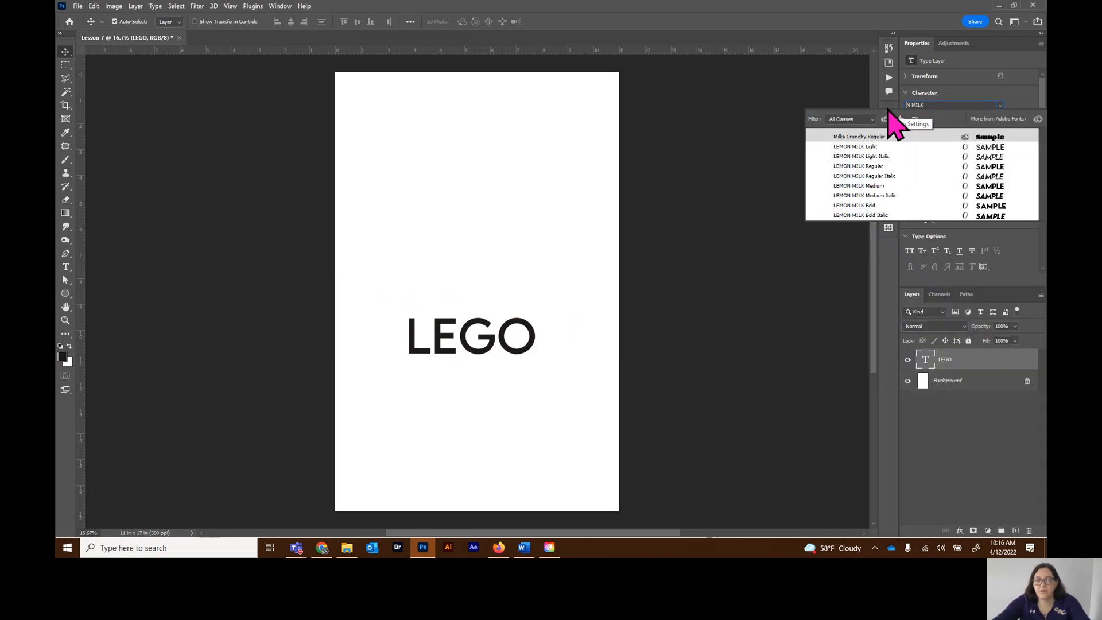
text(dita)
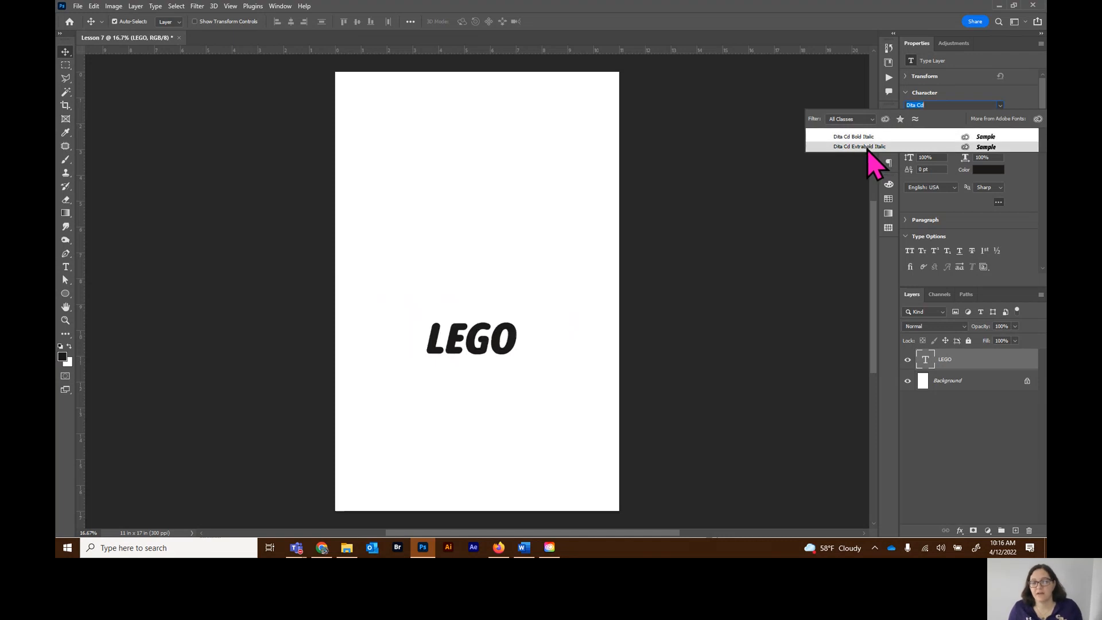
click(861, 147)
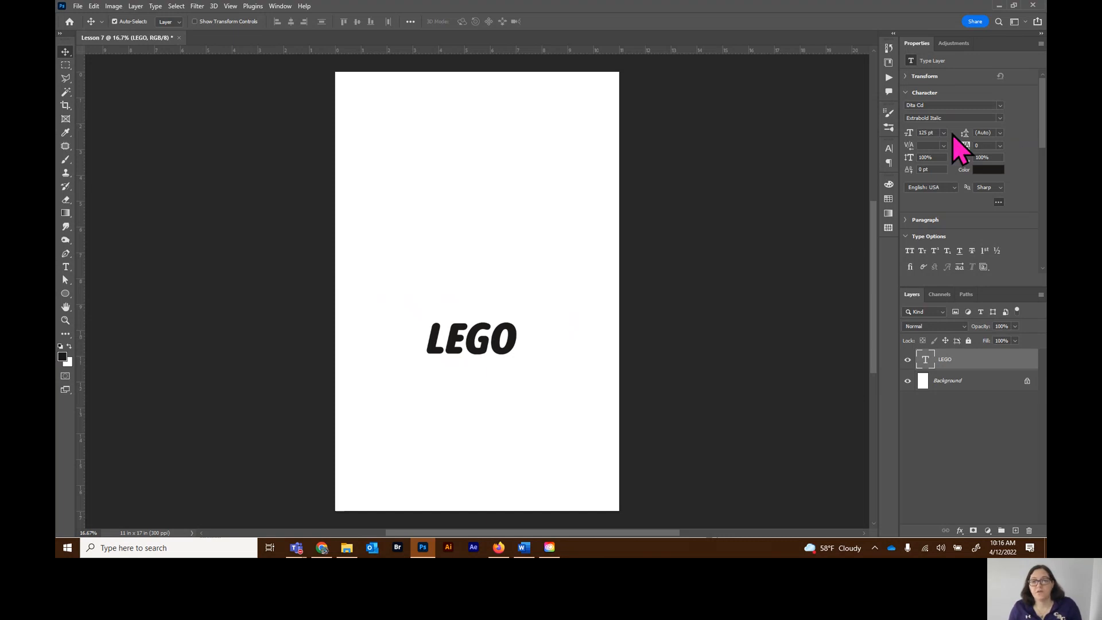
Enlarge the LEGO text, first trying a font size of 150 pt and then setting it to 250 pt
click(931, 134)
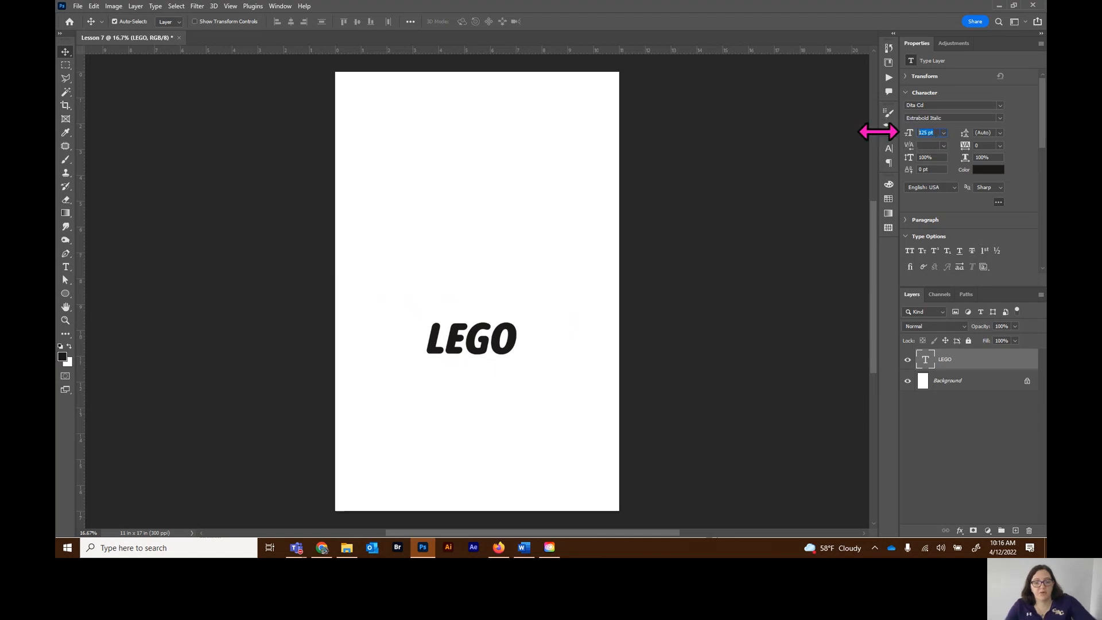
text(150)
key(Tab)
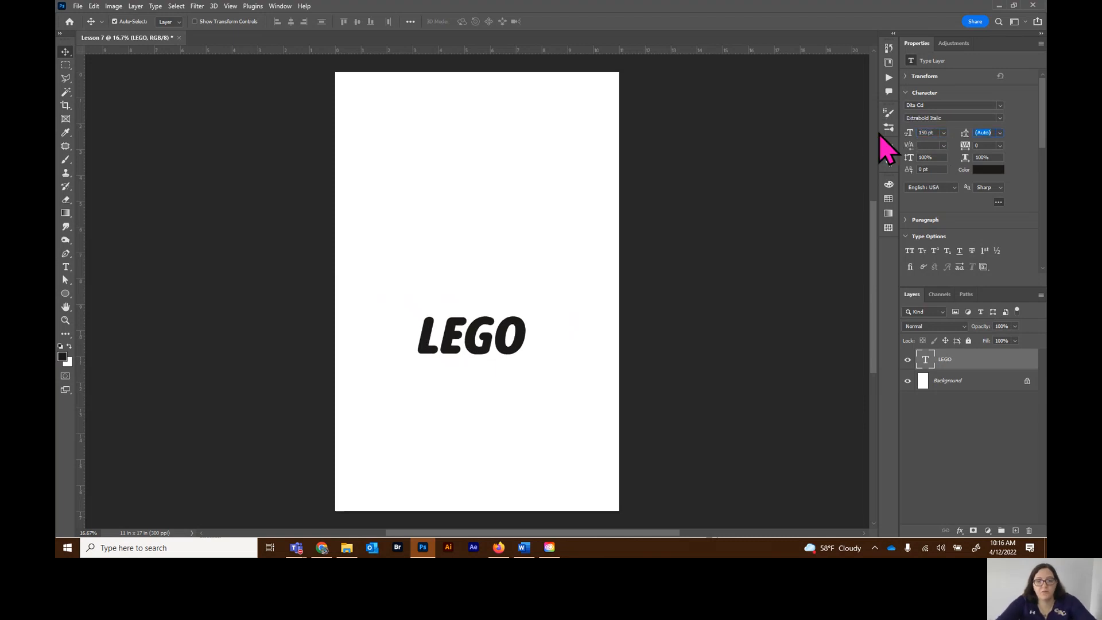
drag(936, 132, 886, 131)
text(250)
key(Tab)
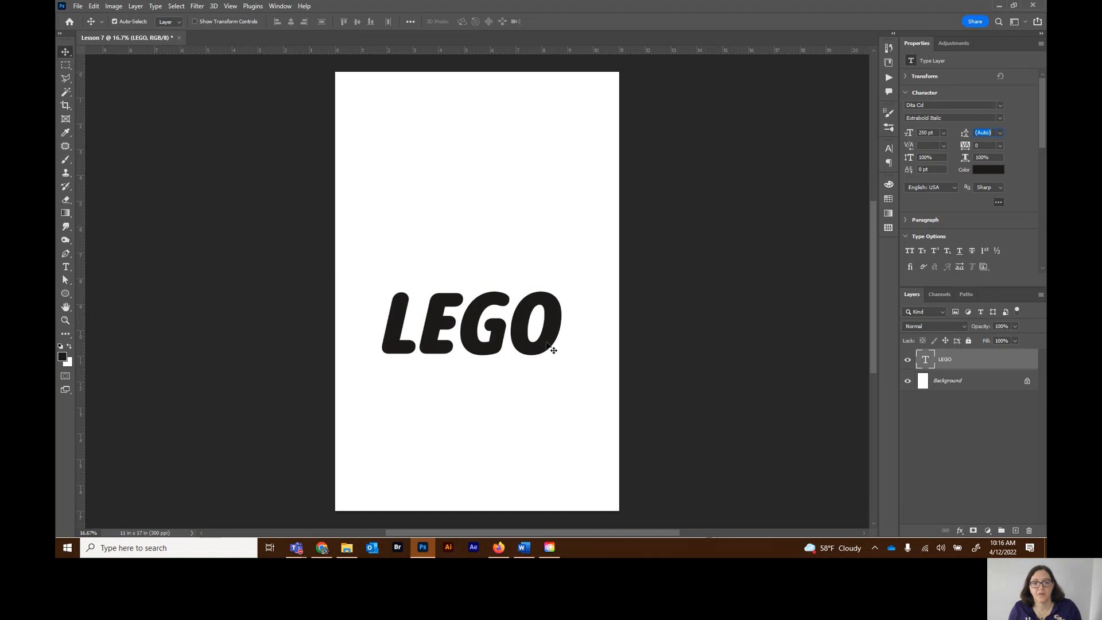
Move the LEGO text down to the lower part of the page, keeping it near the horizontal center
drag(534, 354, 533, 445)
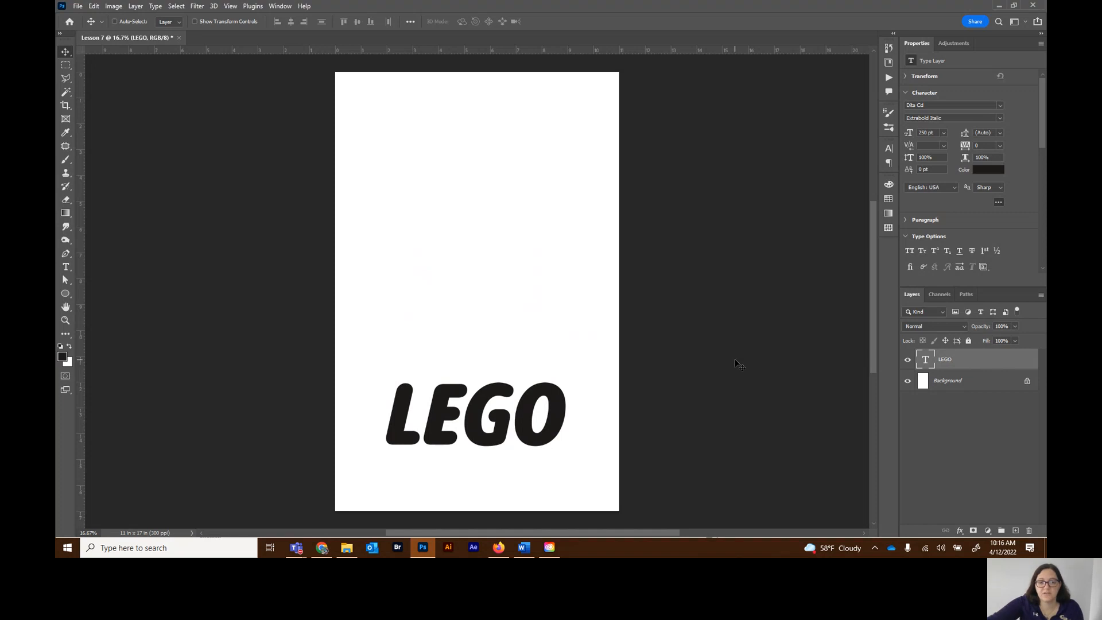
key(ctrl+plus)
key(ctrl+plus)
key(ctrl+plus)
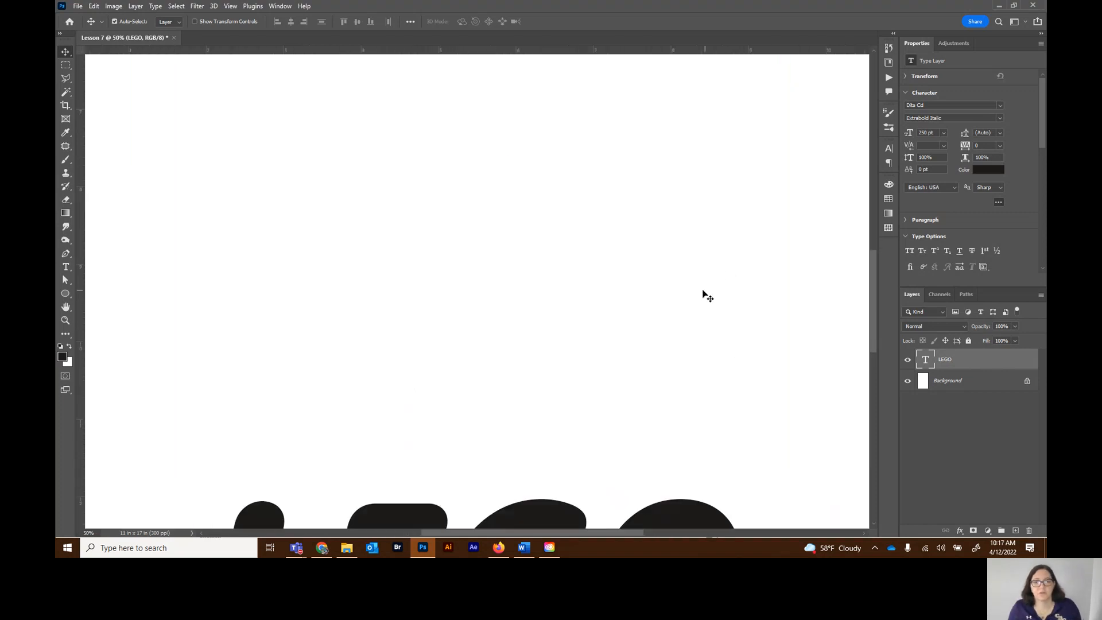
scroll(719, 297, down, 5)
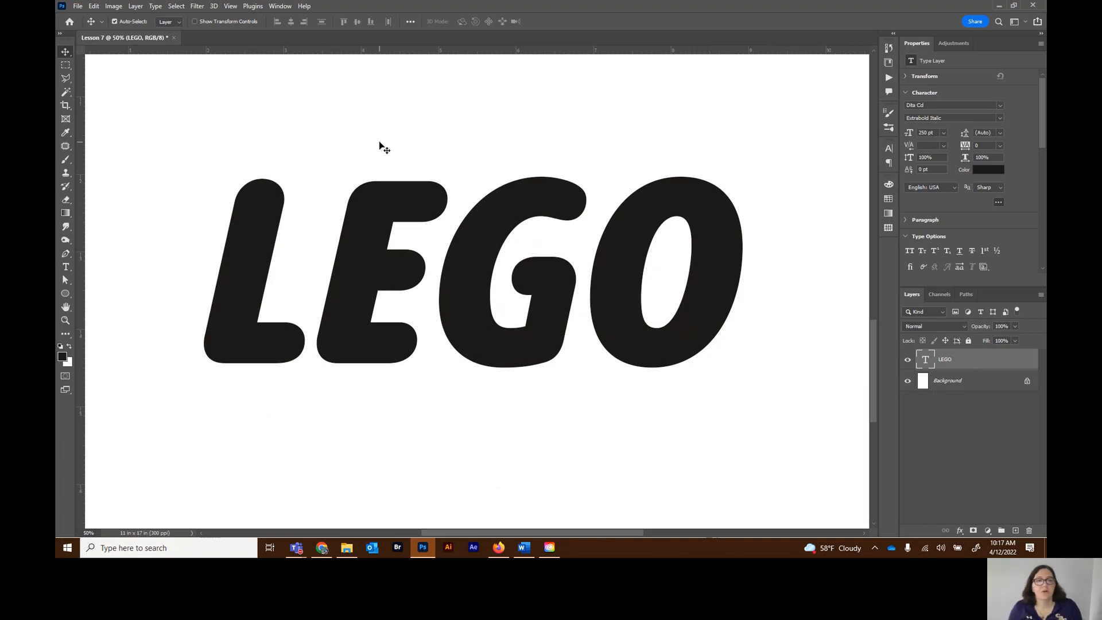
Open the white brick photo (JPG) and the yellow minifig head PNG together from the 7 Typographic design folder
click(79, 7)
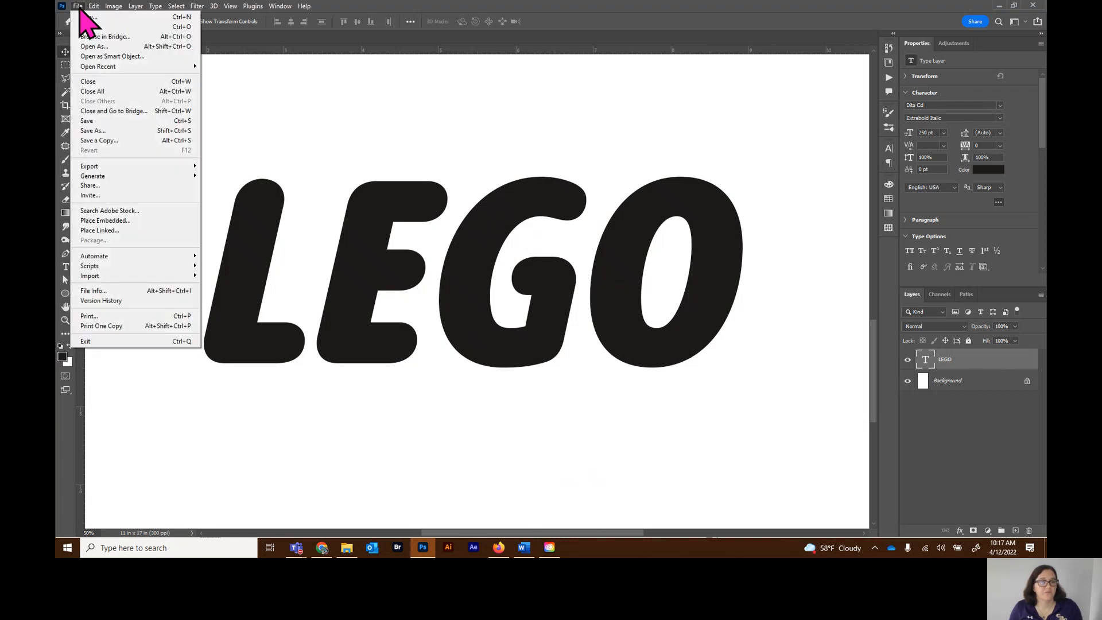
click(92, 26)
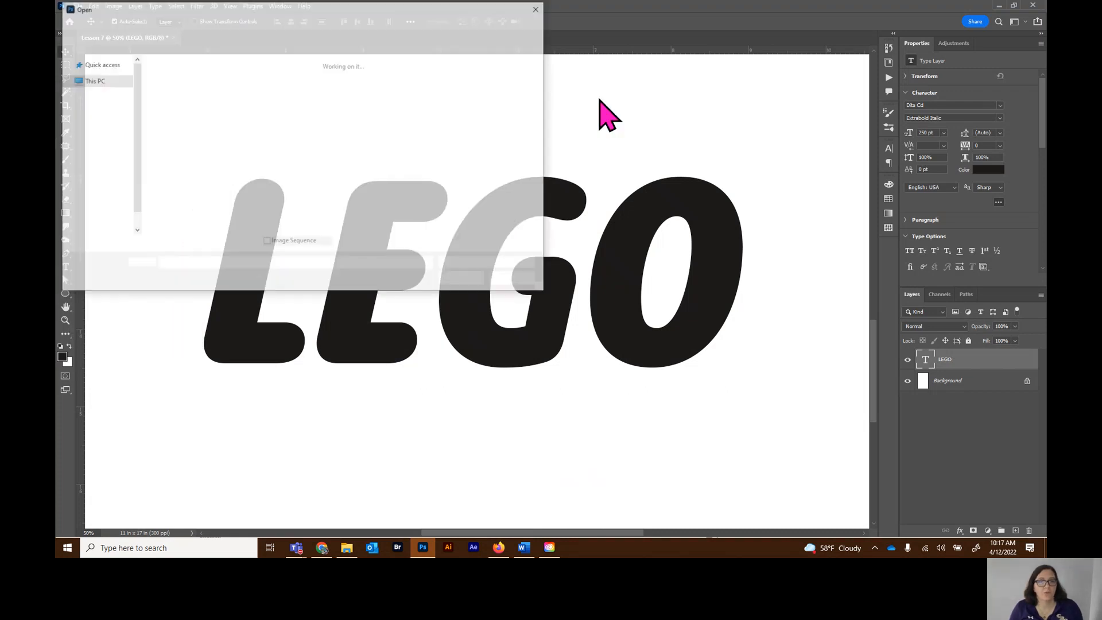
click(411, 99)
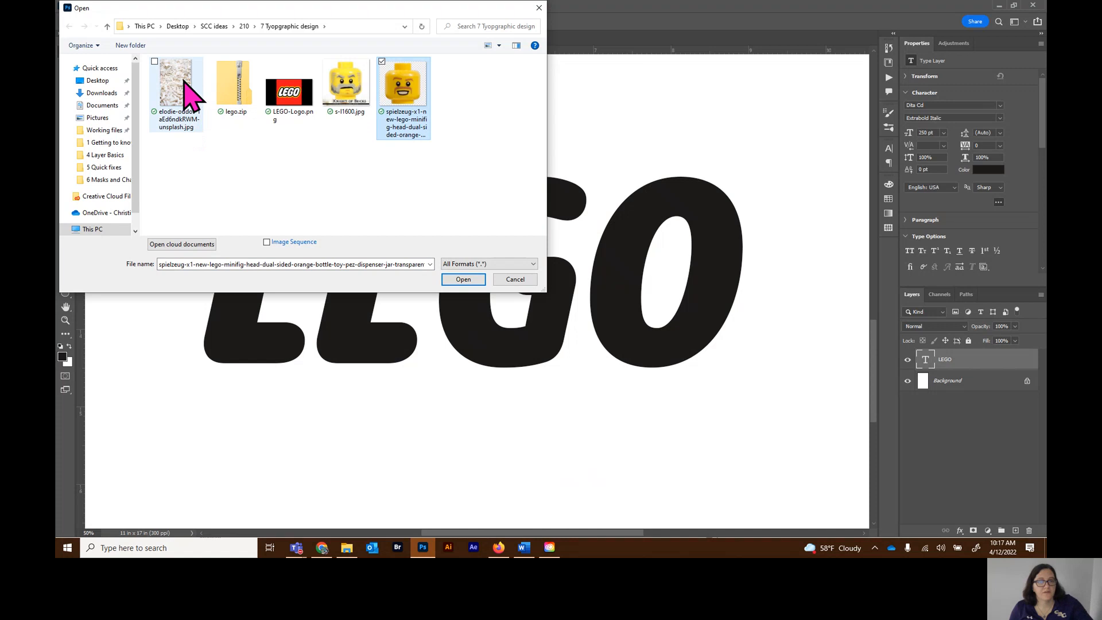
ctrl+click(192, 112)
click(460, 281)
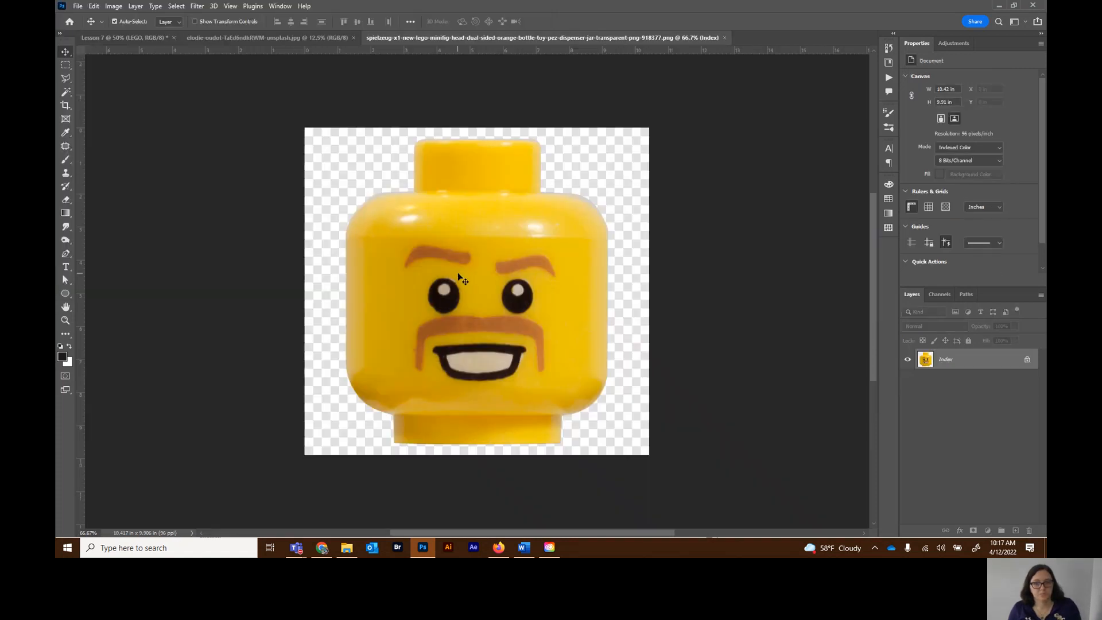
Copy the entire white brick photo and paste it into the Lesson 7 document above the LEGO text
click(261, 38)
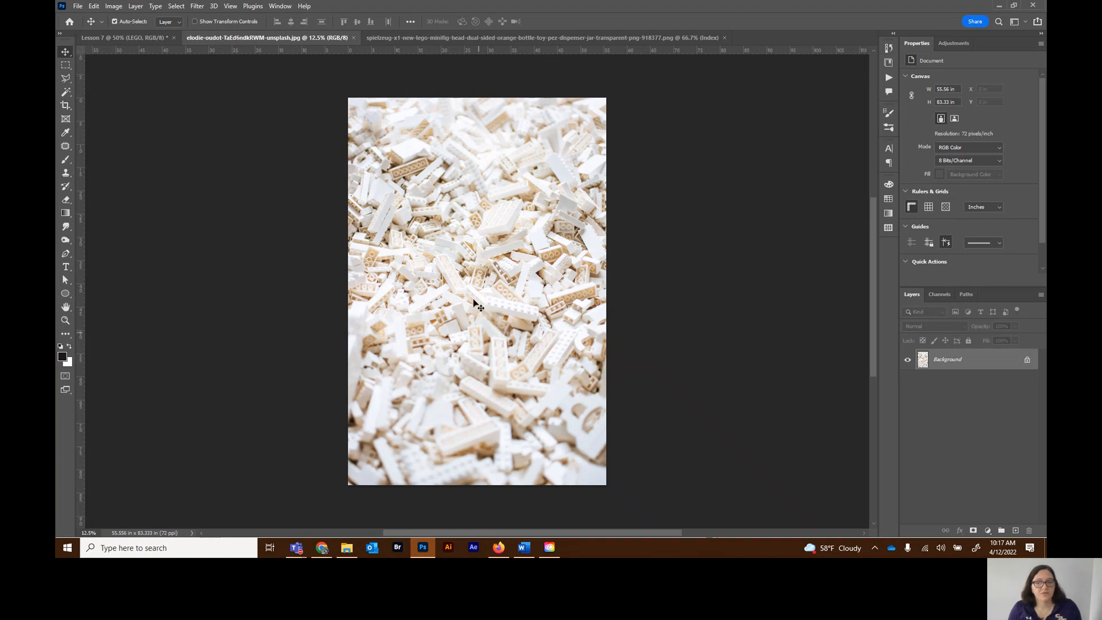
key(ctrl+a)
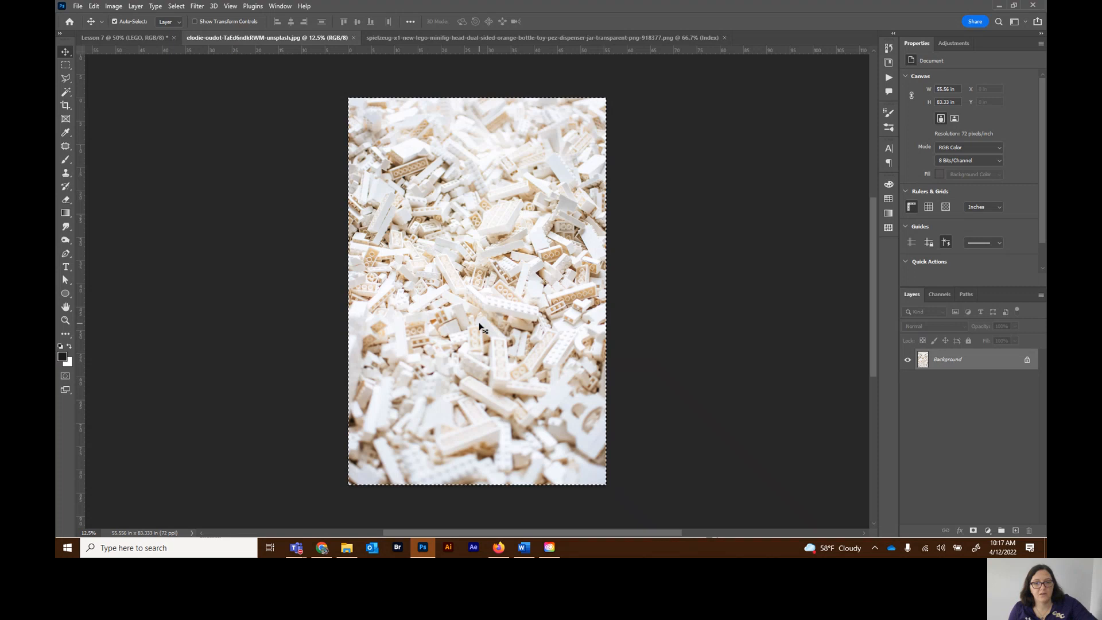
click(147, 37)
drag(290, 233, 295, 226)
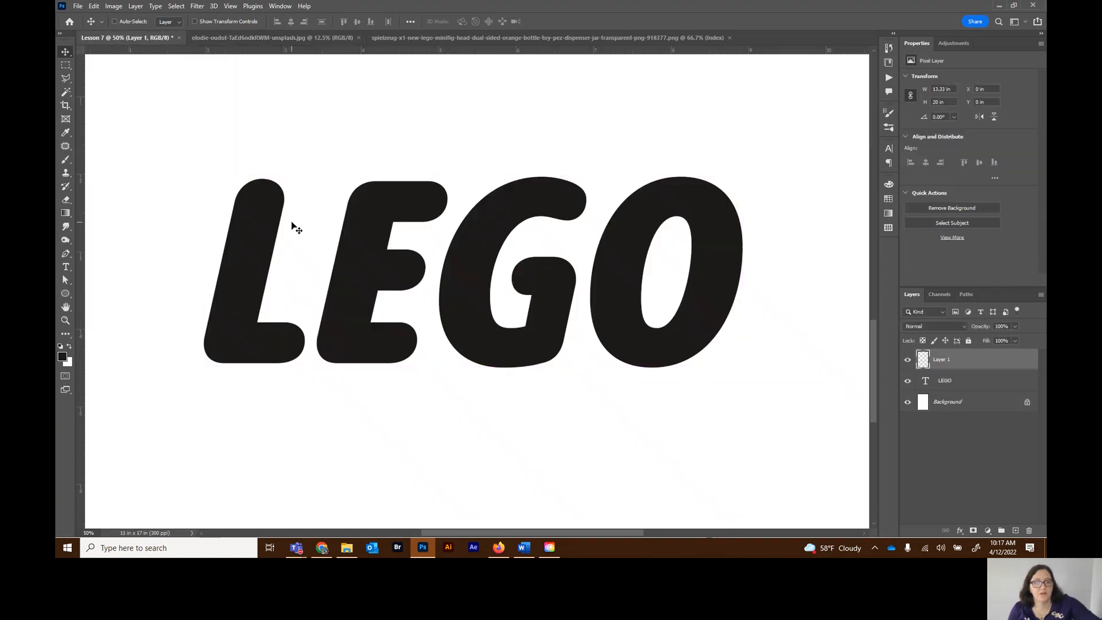
key(ctrl+v)
Scale the pasted brick photo to 56% and position it over the LEGO text
drag(167, 192, 411, 221)
key(ctrl+t)
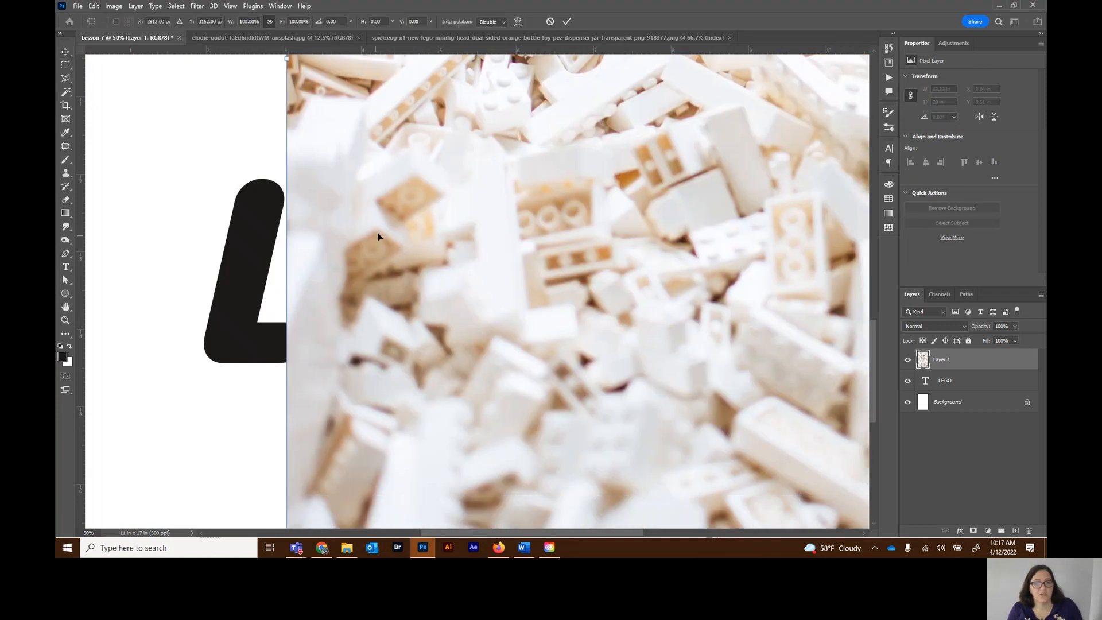
drag(285, 58, 242, 322)
drag(712, 136, 782, 118)
drag(680, 184, 661, 284)
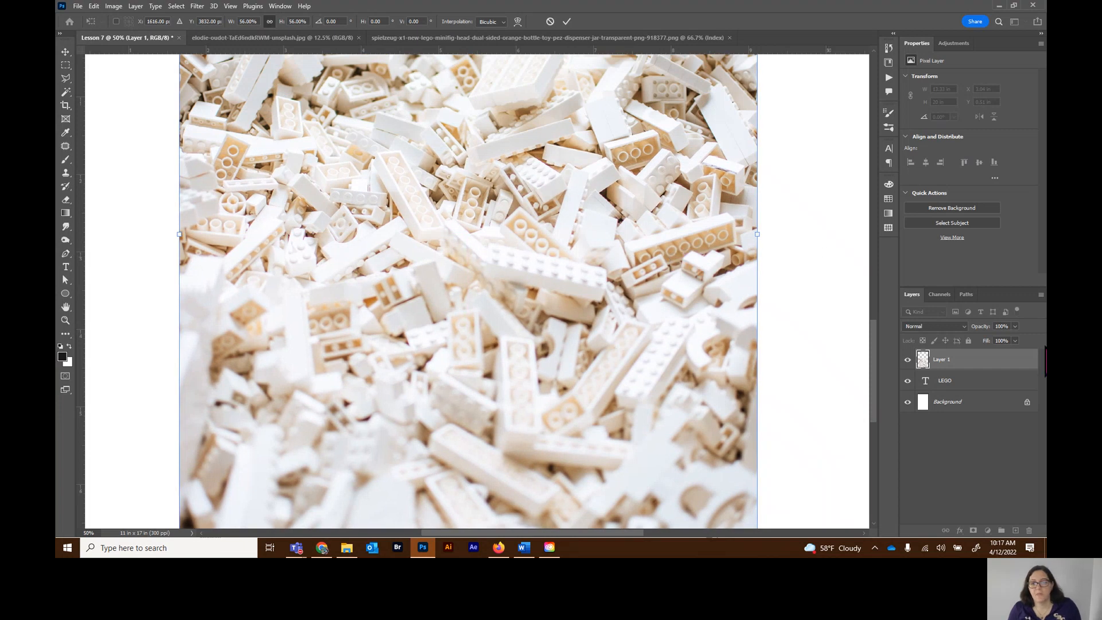
Lower the brick photo's opacity to 40% to fine-tune its position over the letters, and restore the opacity to 100%
click(1015, 326)
drag(1014, 341, 991, 340)
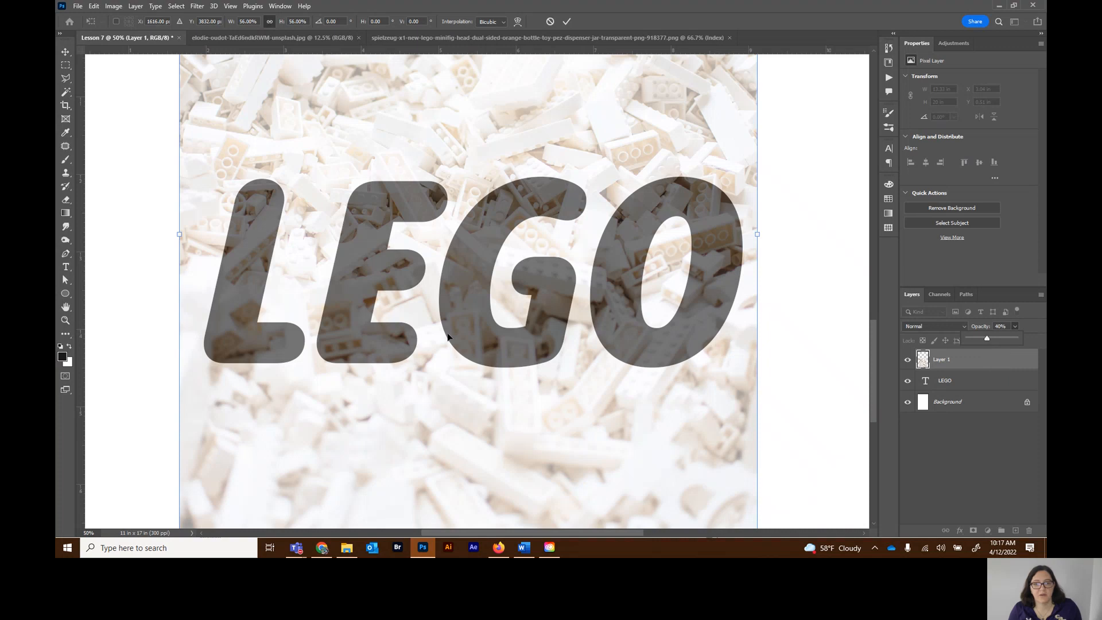
drag(457, 339, 461, 341)
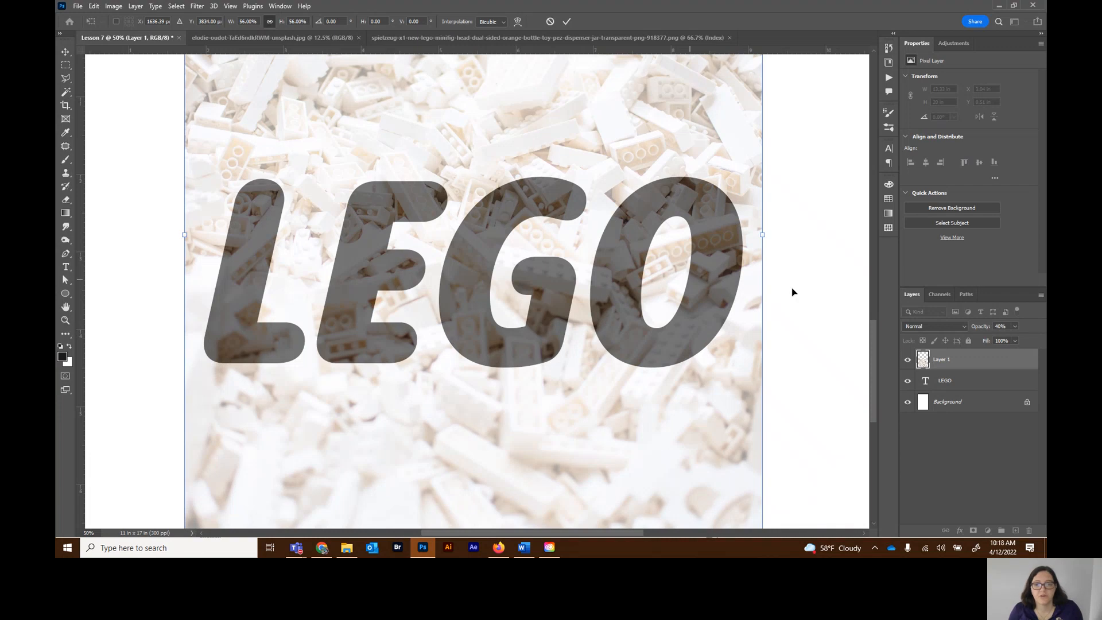
click(1015, 326)
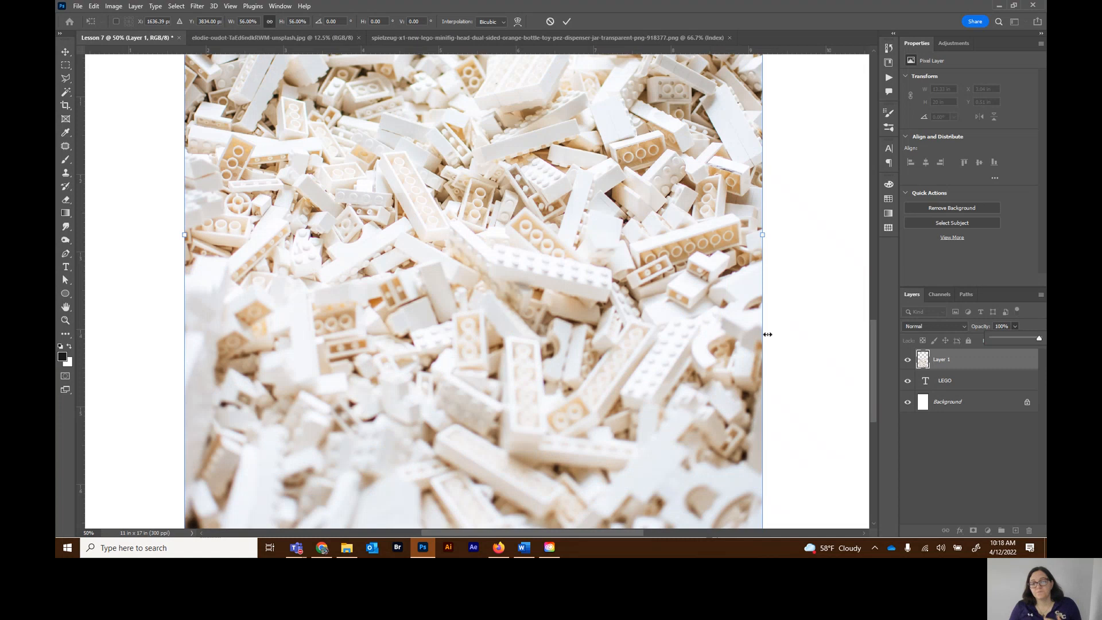
Load the LEGO text outline as a selection, invert it, and delete the brick photo outside the letters
click(909, 362)
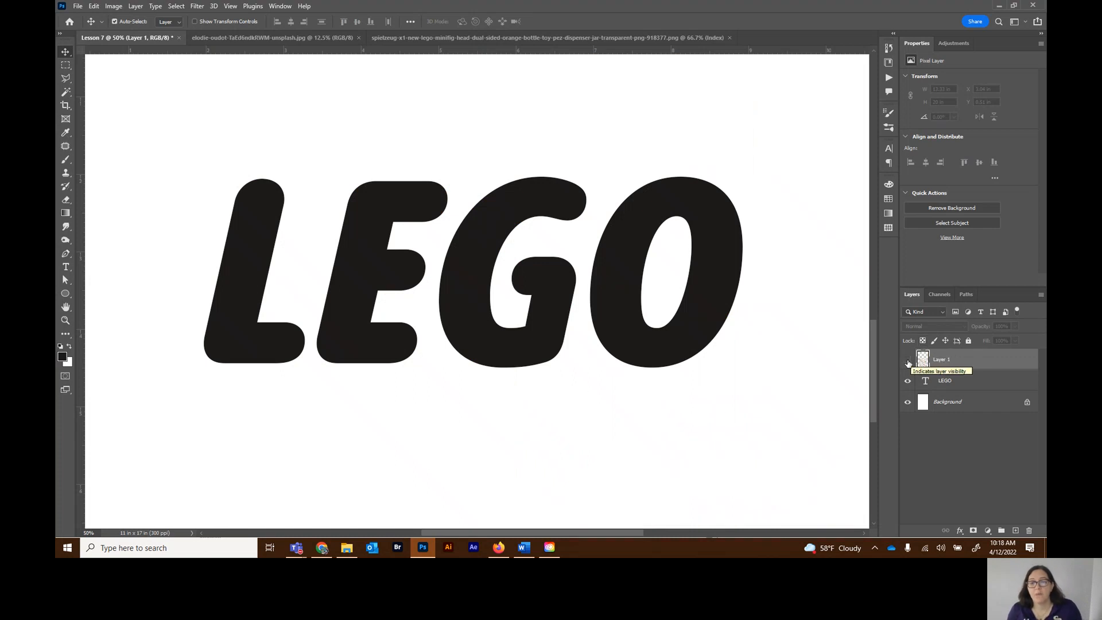
ctrl+click(924, 389)
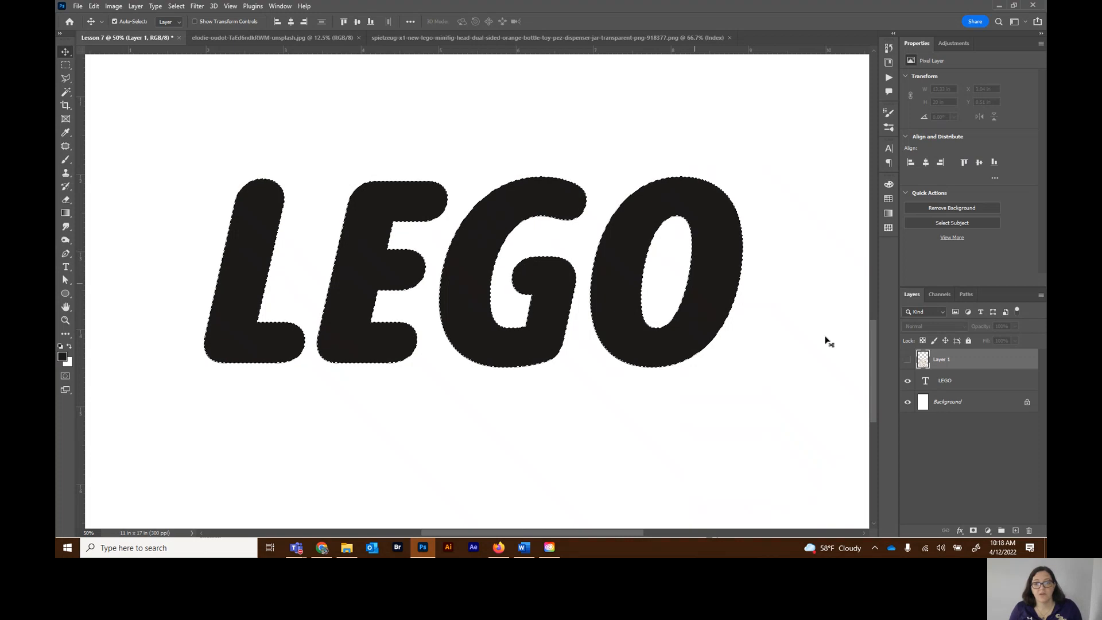
click(908, 358)
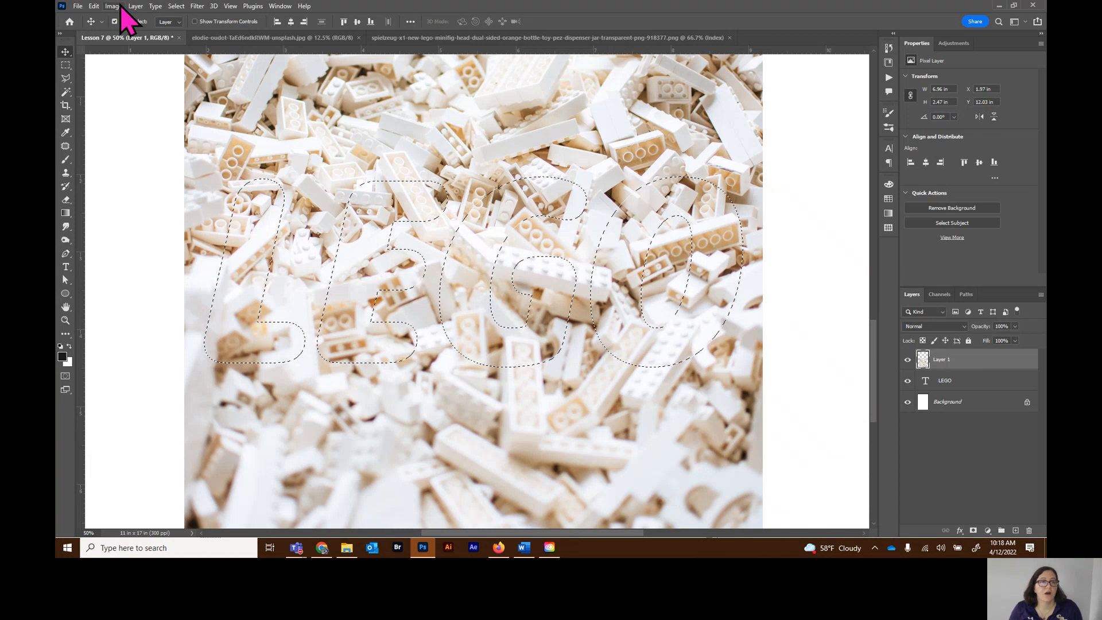
click(176, 7)
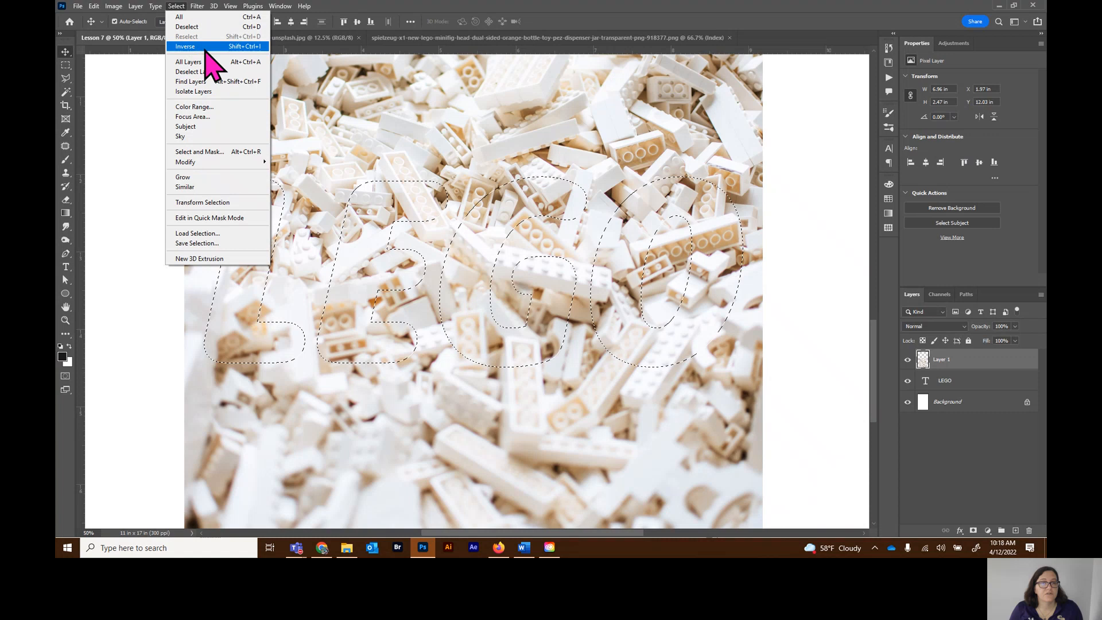
click(198, 46)
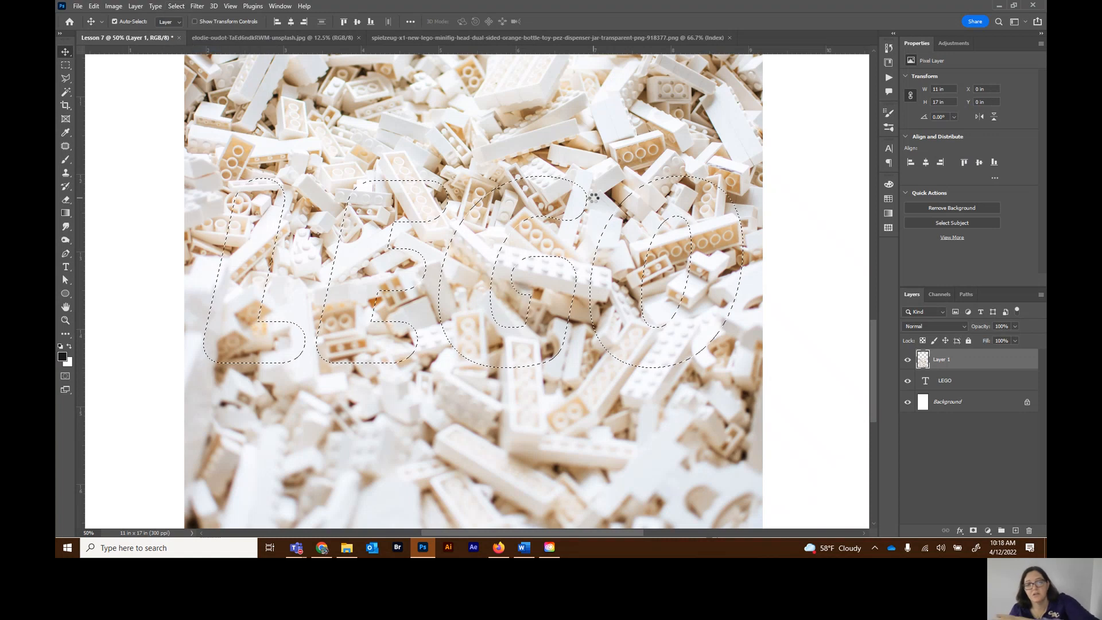
key(Delete)
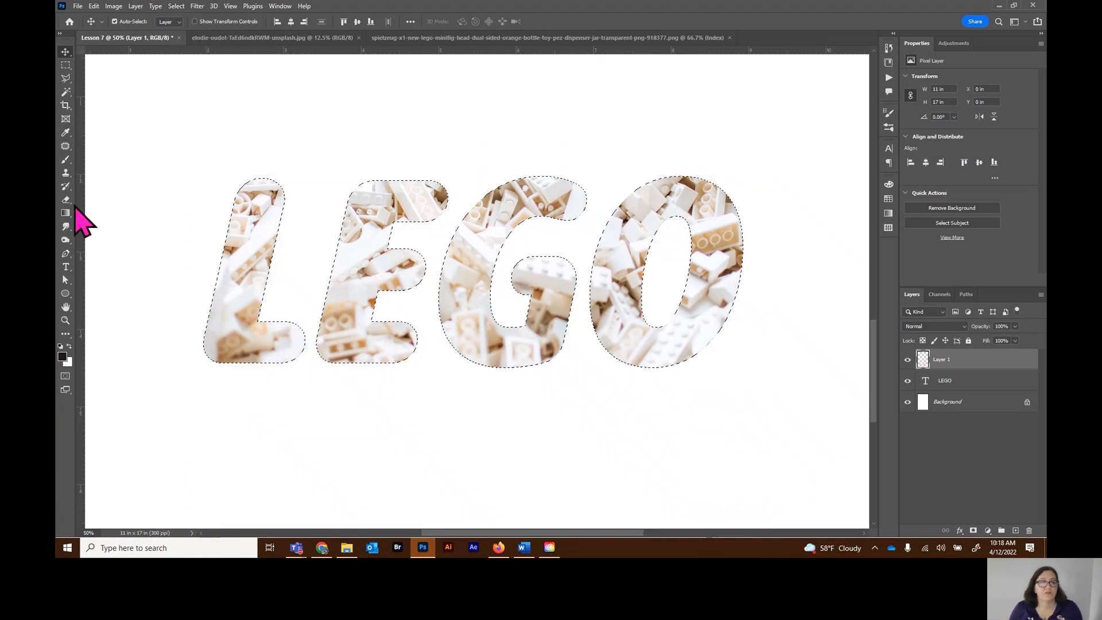
click(65, 78)
key(ctrl+d)
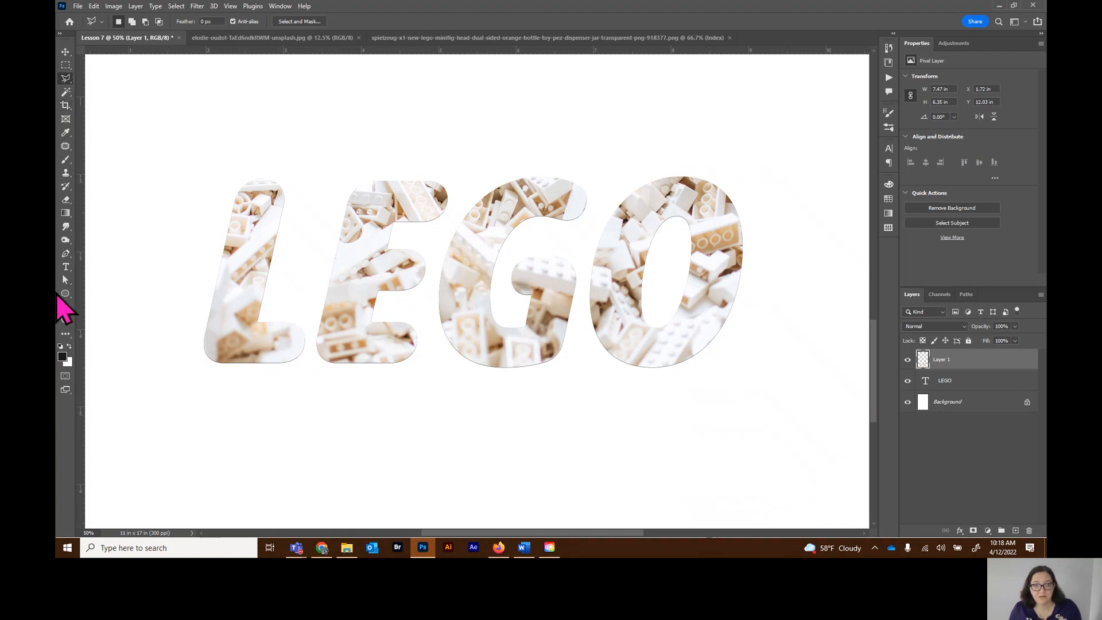
Compare the cutout with the LEGO text layer hidden and shown, and undo the deletion of the brick photo around the letters
click(908, 381)
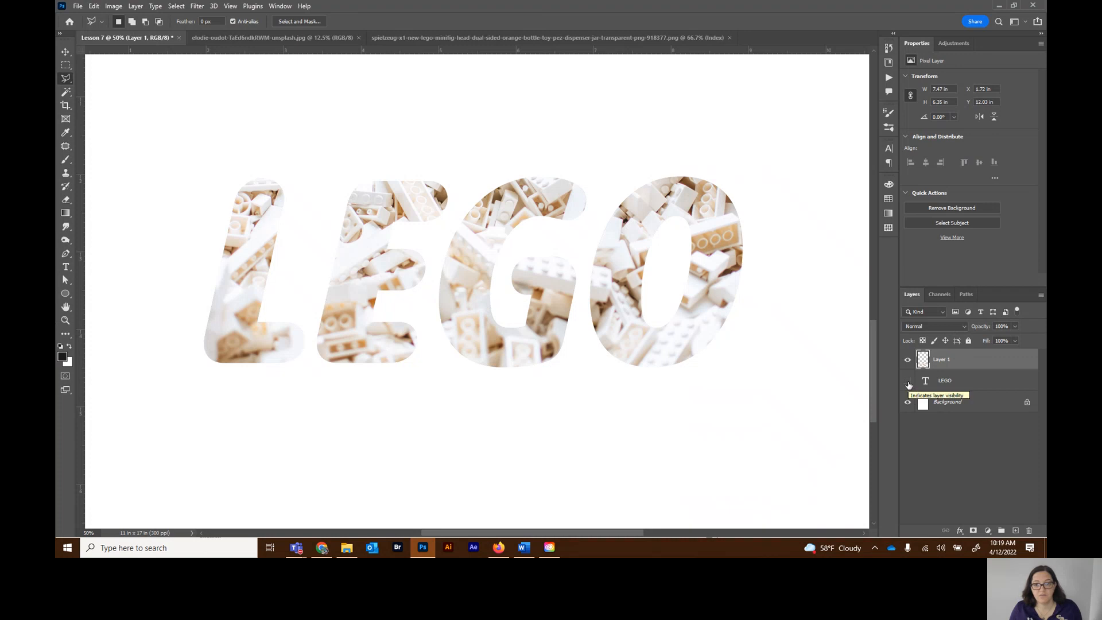
click(908, 382)
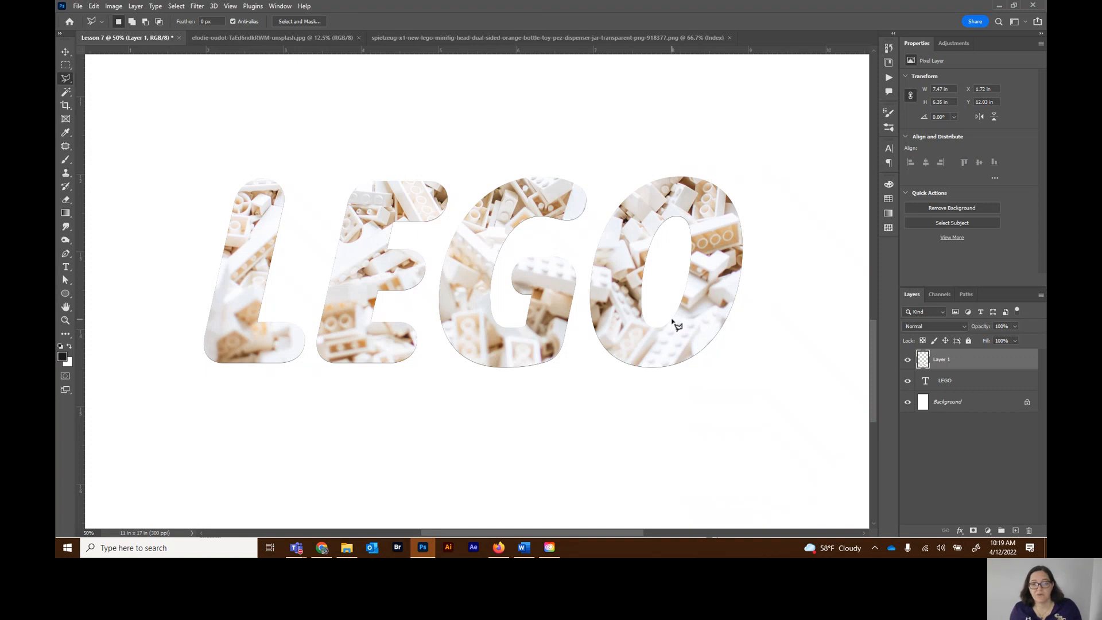
key(ctrl+z)
key(ctrl+z)
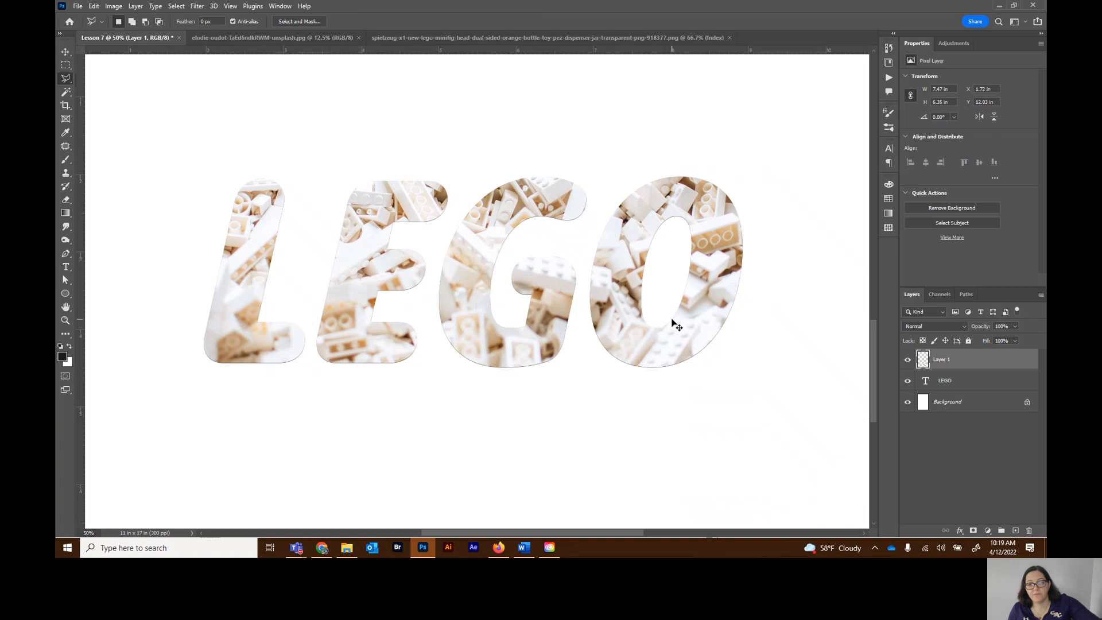
key(ctrl+z)
key(ctrl+z)
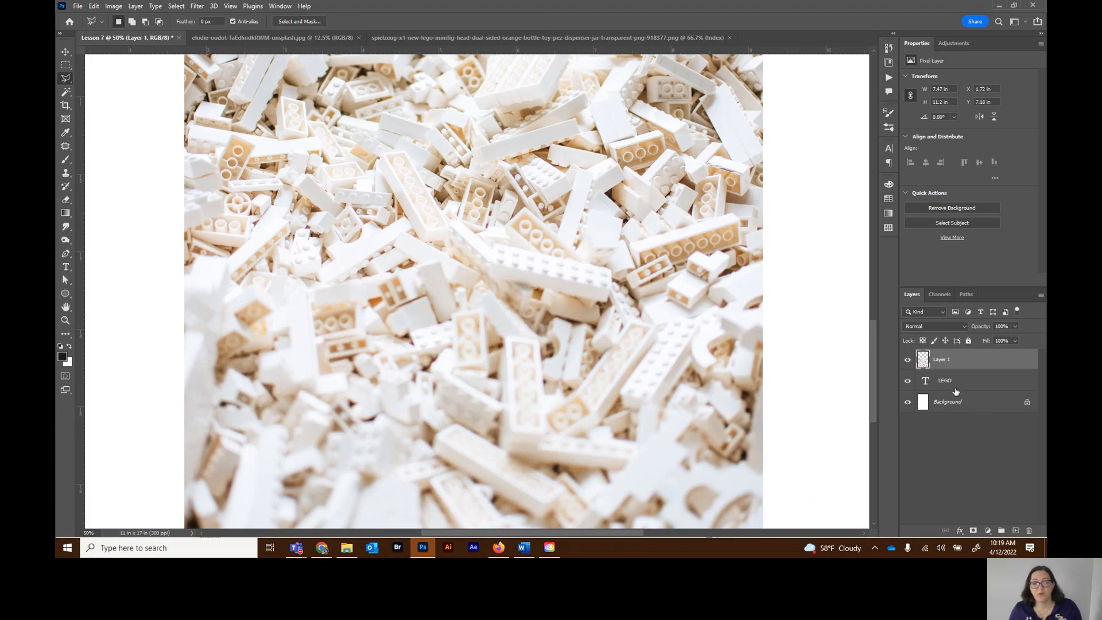
Rename the brick photo's layer as white legos
double_click(942, 360)
text(white l)
text(egos)
key(Return)
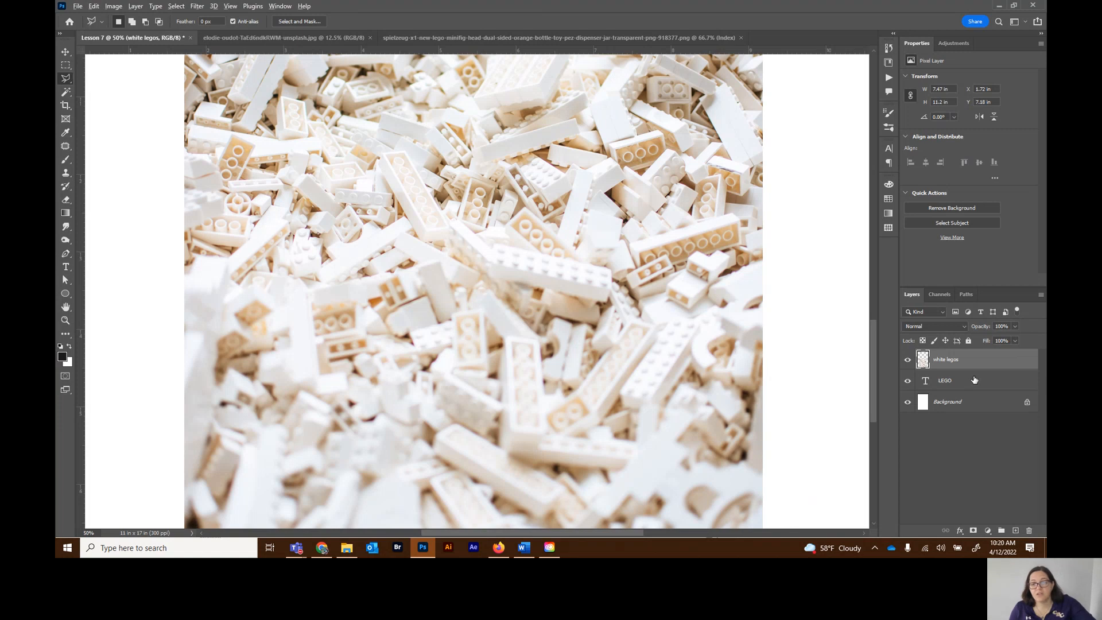
Clip the white legos layer to the LEGO text layer and shift the brick photo inside the letters
drag(978, 378, 978, 369)
alt+click(978, 368)
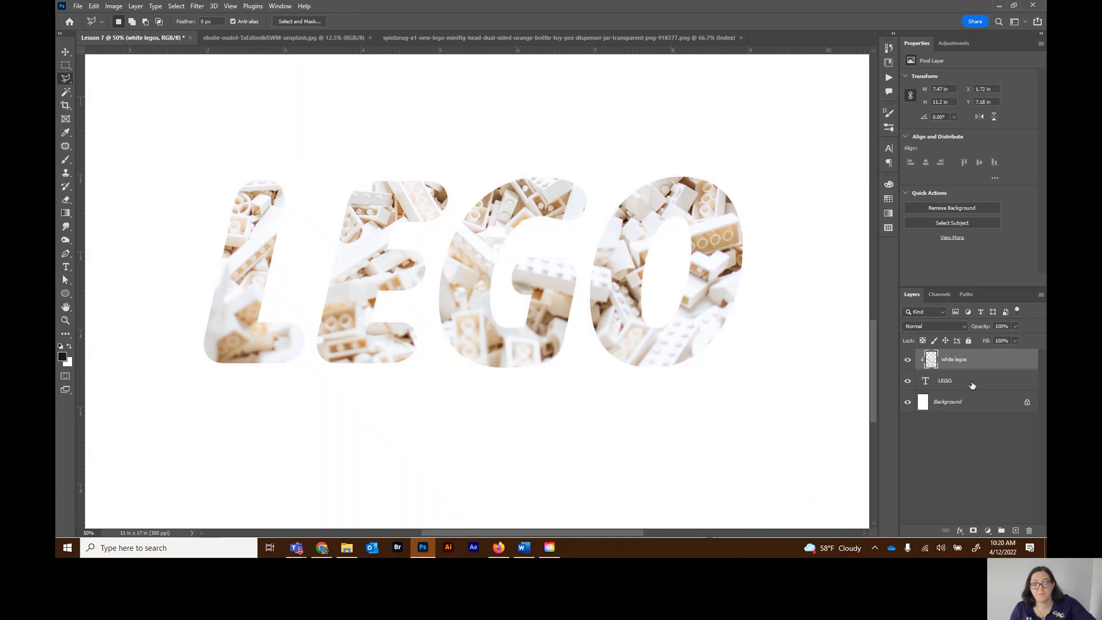
key(ctrl+z)
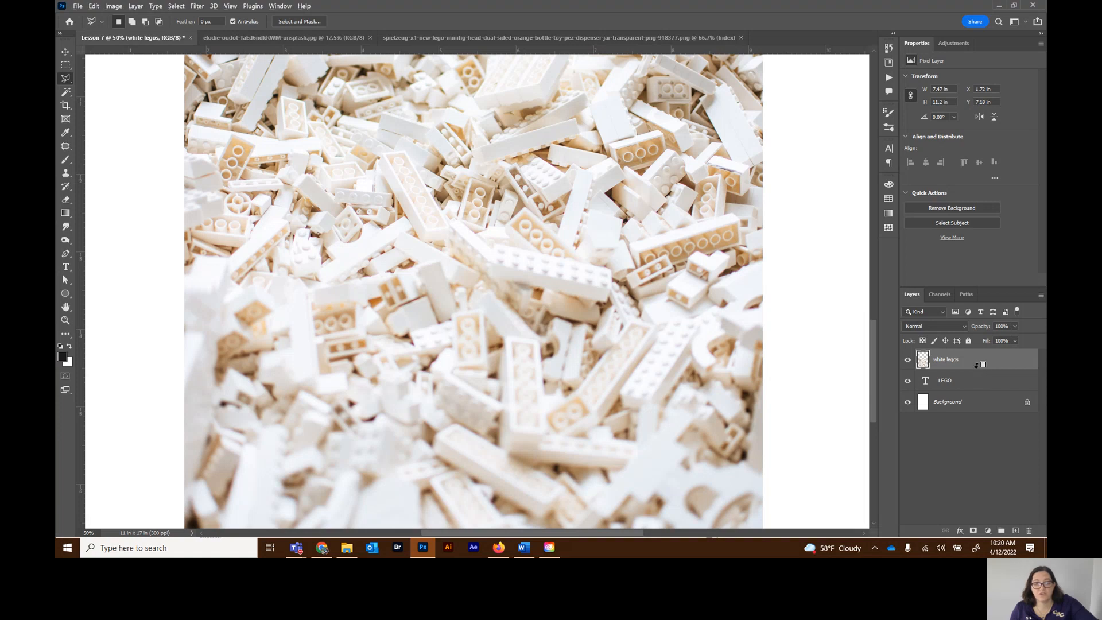
alt+click(977, 365)
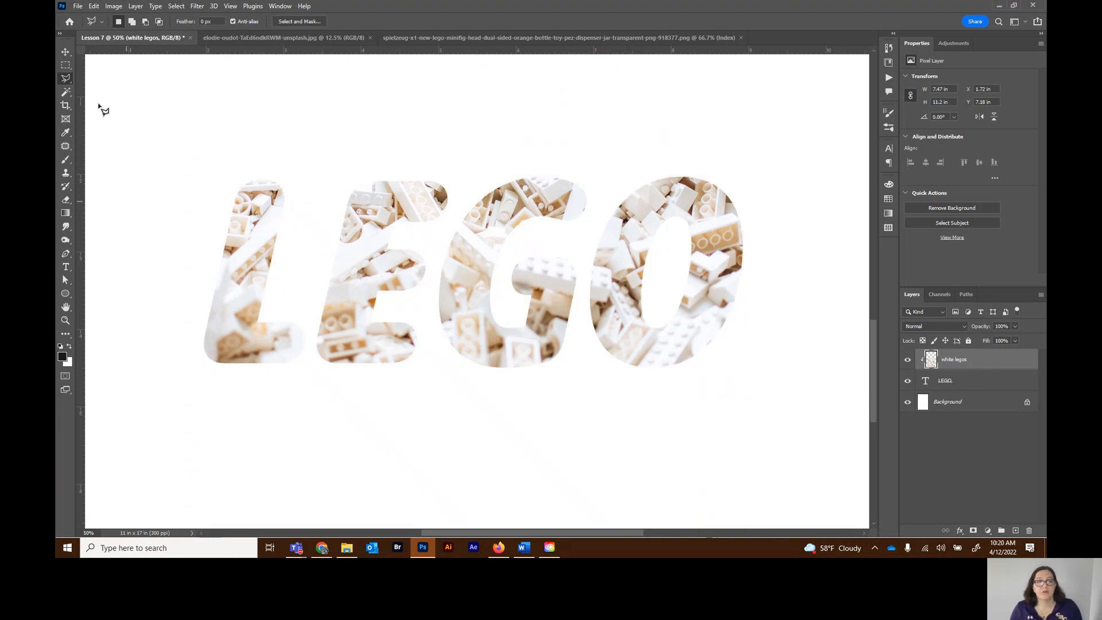
click(64, 51)
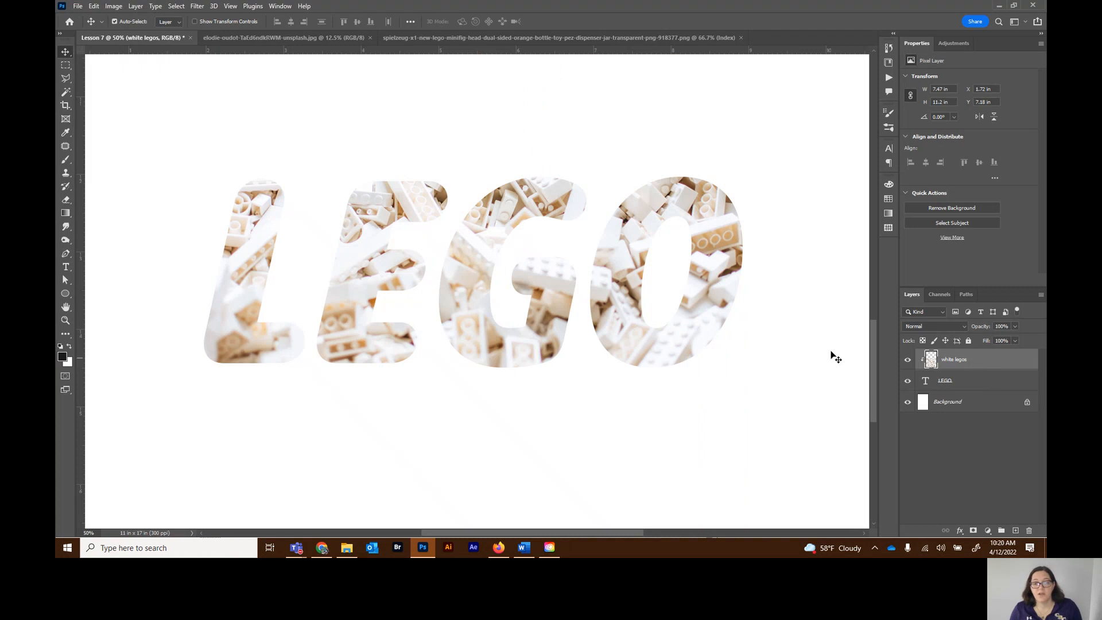
mouse_move(611, 312)
mouse_down()
mouse_move(610, 440)
mouse_move(607, 320)
mouse_up()
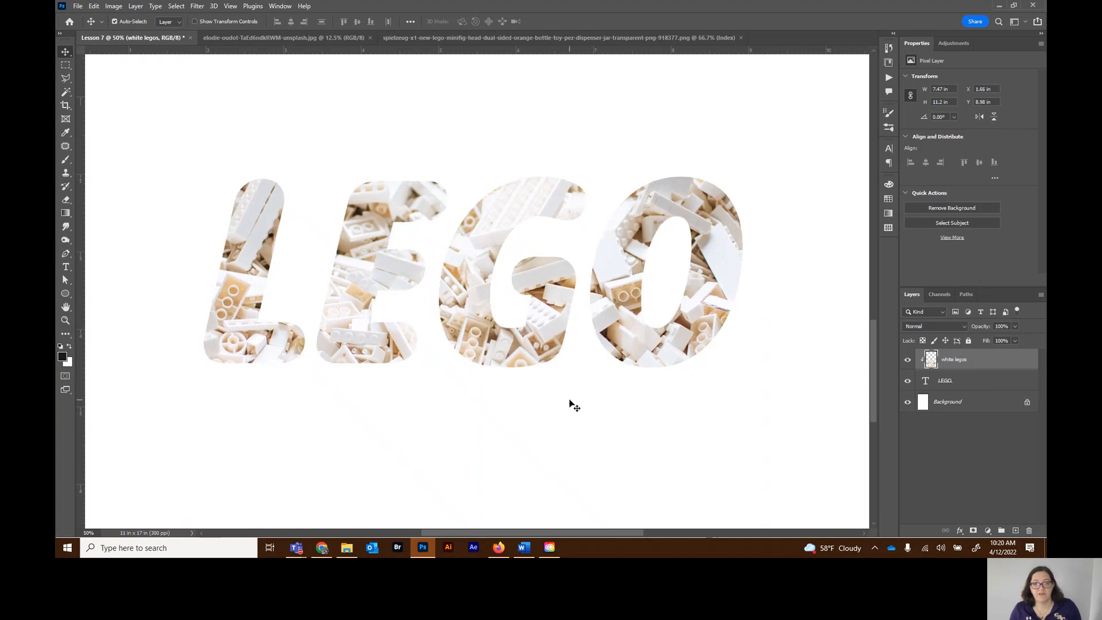
Replace the last three capitals of the LEGO title with lowercase "ego"
click(968, 385)
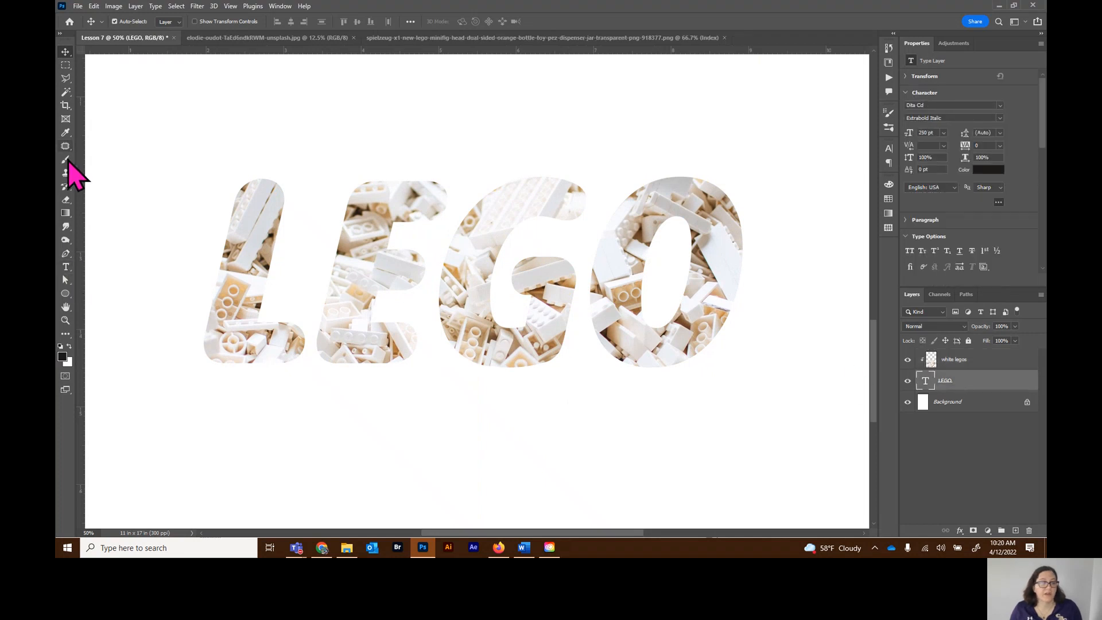
click(66, 269)
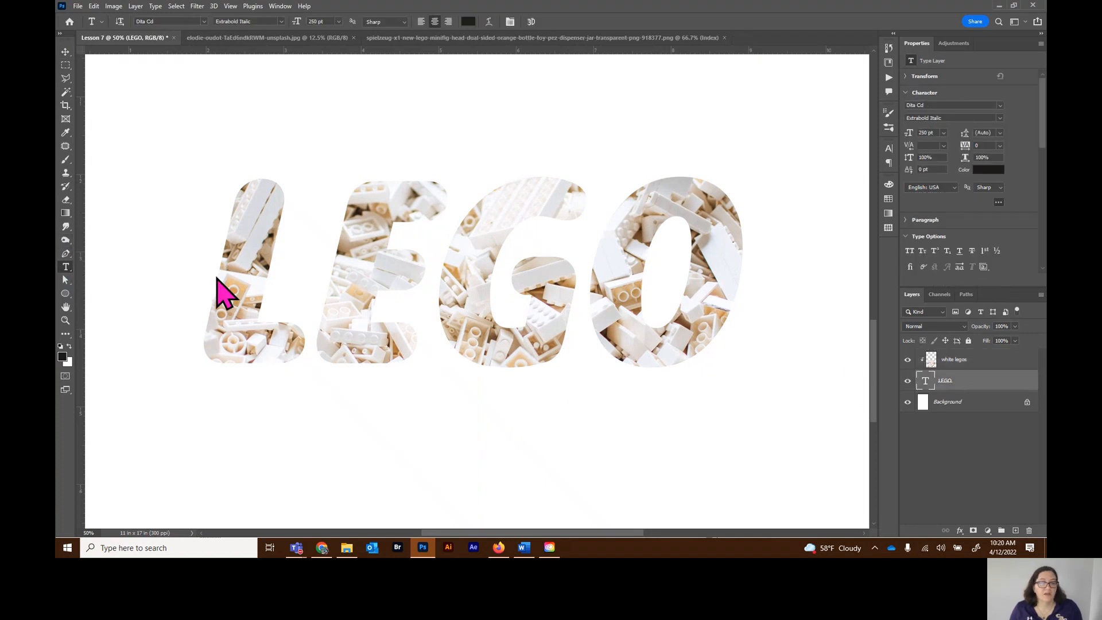
click(334, 283)
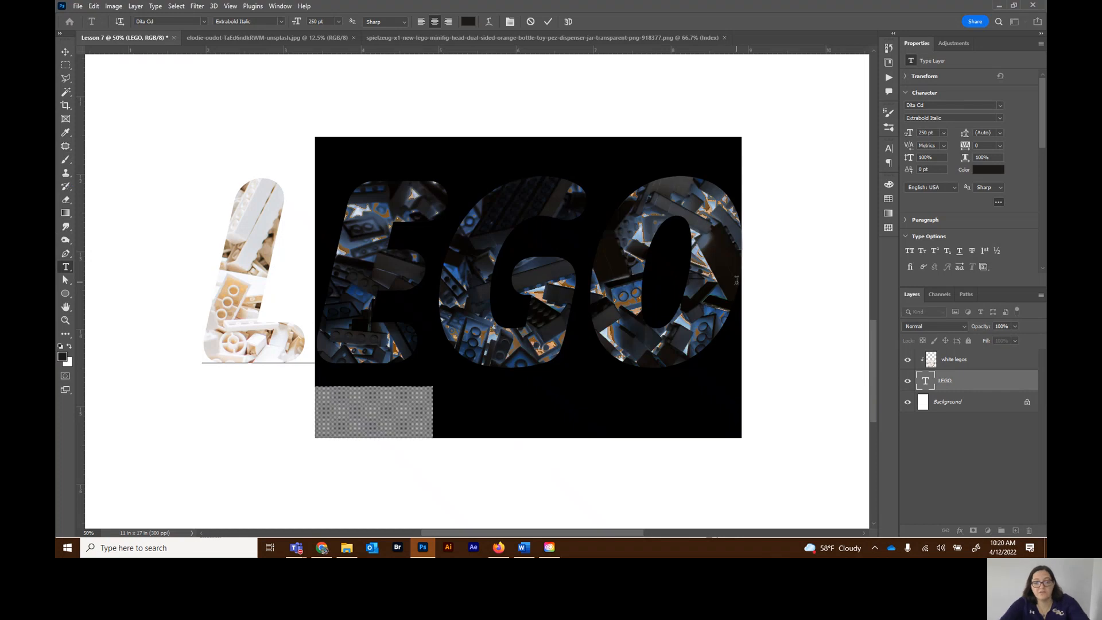
text(ego)
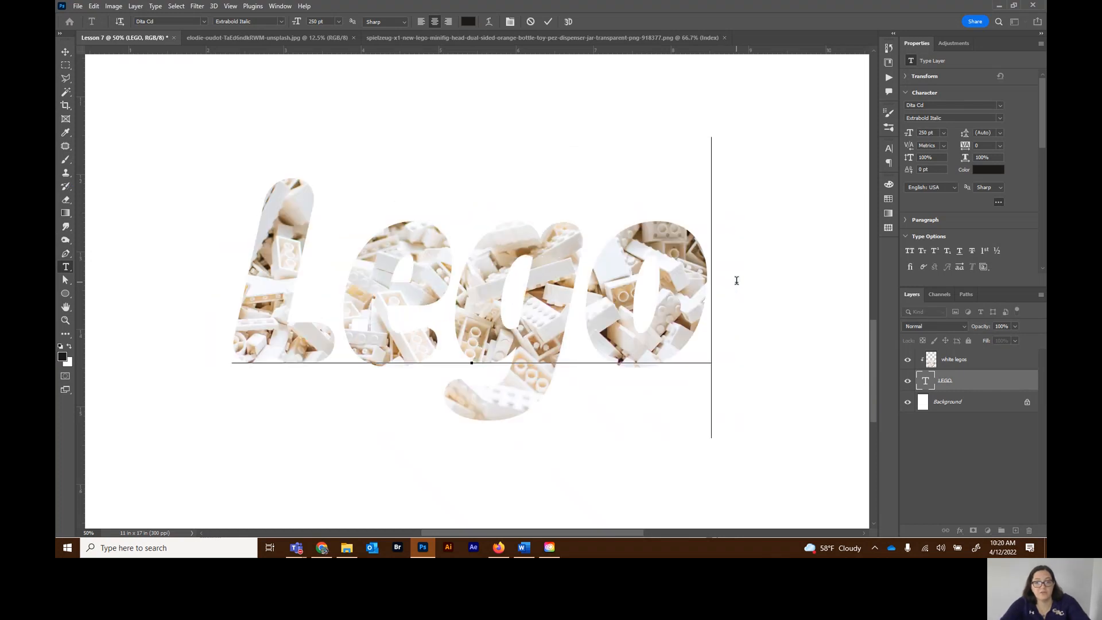
Clear the title's text layer, retype it as LEGO in capitals, and commit the edit
key(BackSpace)
key(BackSpace)
key(BackSpace)
key(BackSpace)
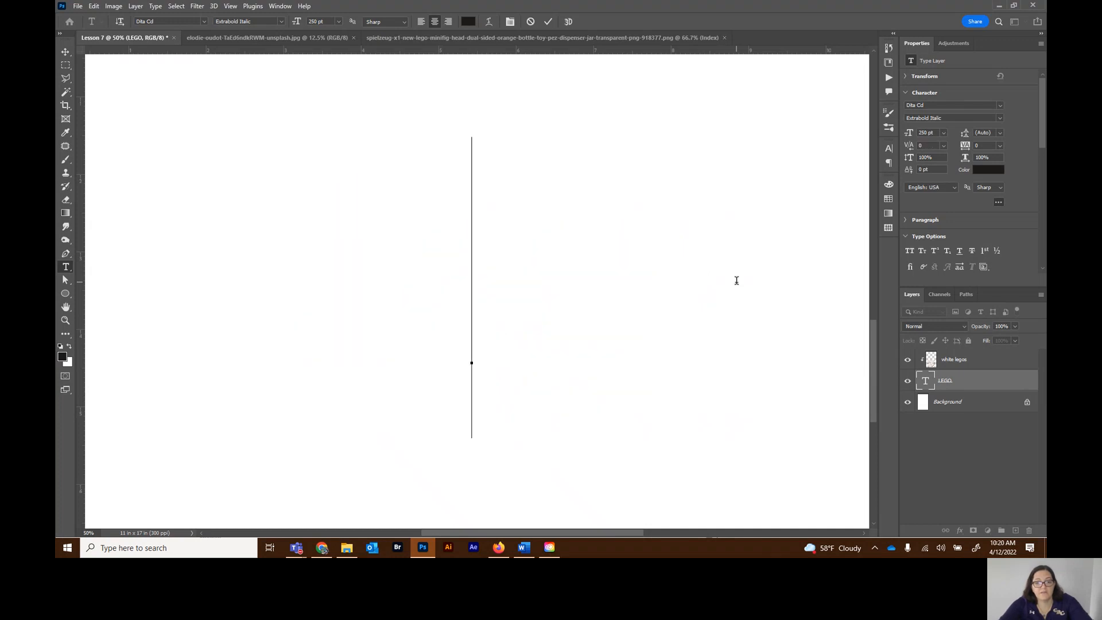
text(LEGO)
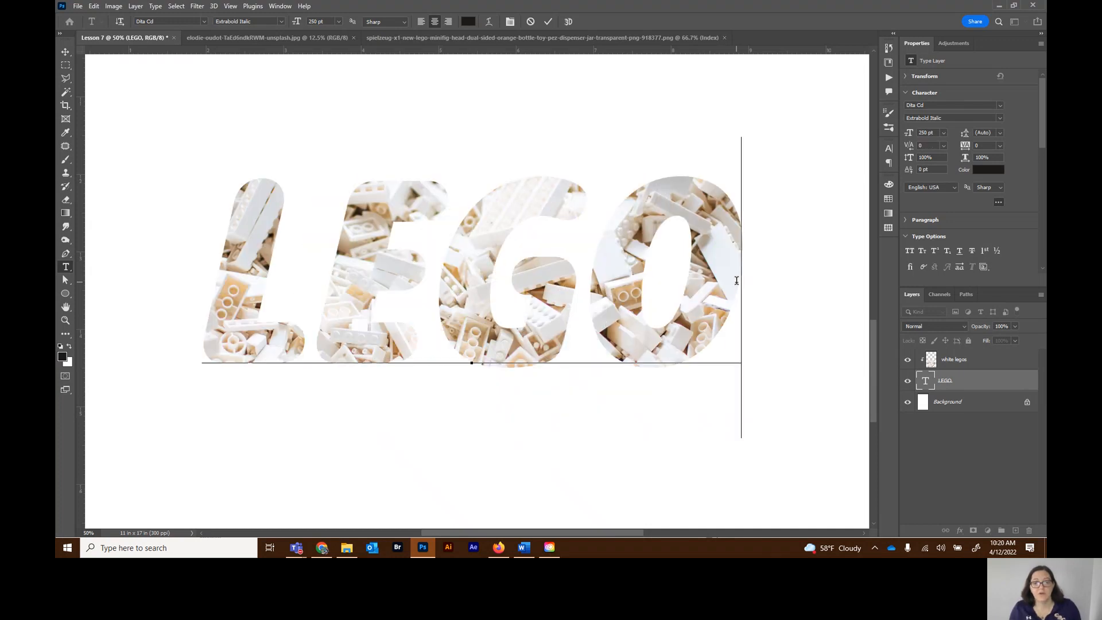
click(65, 52)
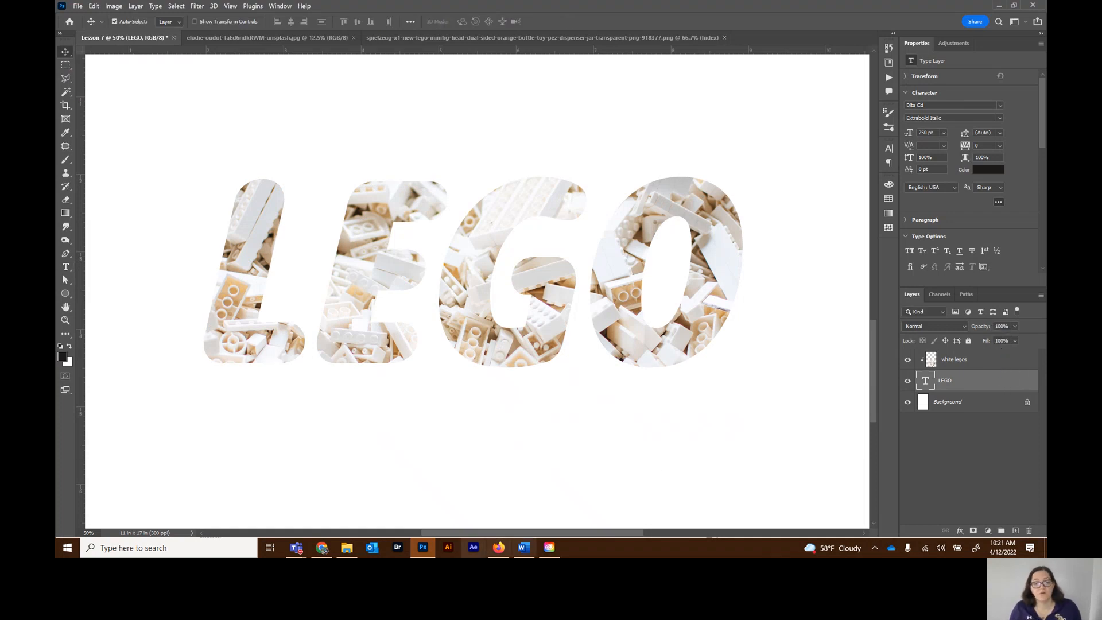
In File Explorer, preview LEGO-Logo.png in the 7 Tyopgraphic design folder under 210, and return to the Photoshop document
click(347, 547)
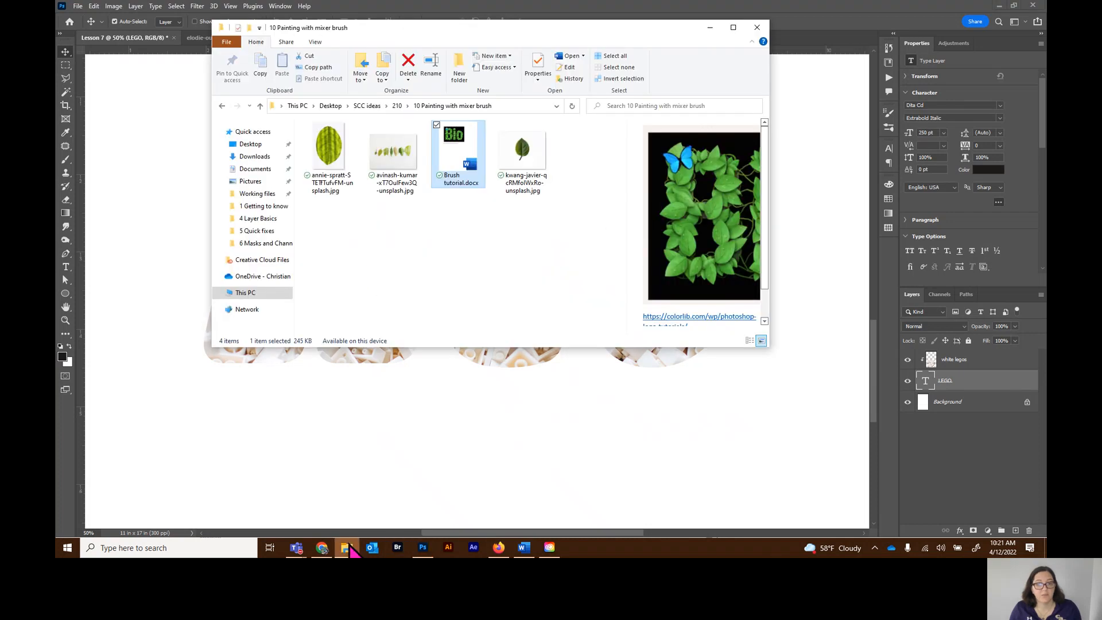
click(396, 106)
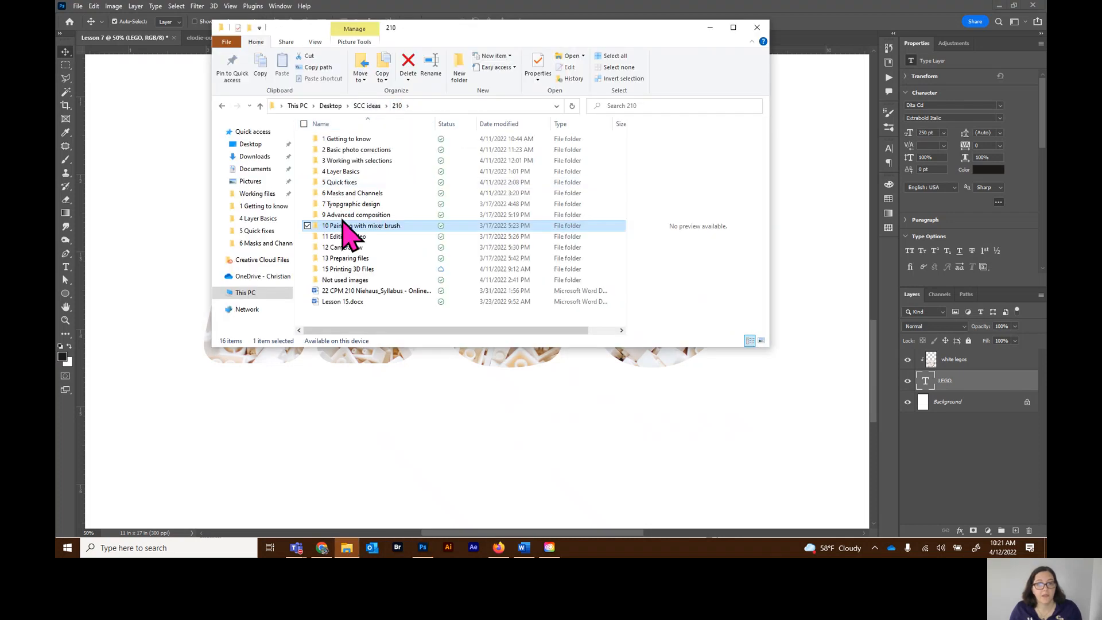
double_click(347, 205)
click(448, 172)
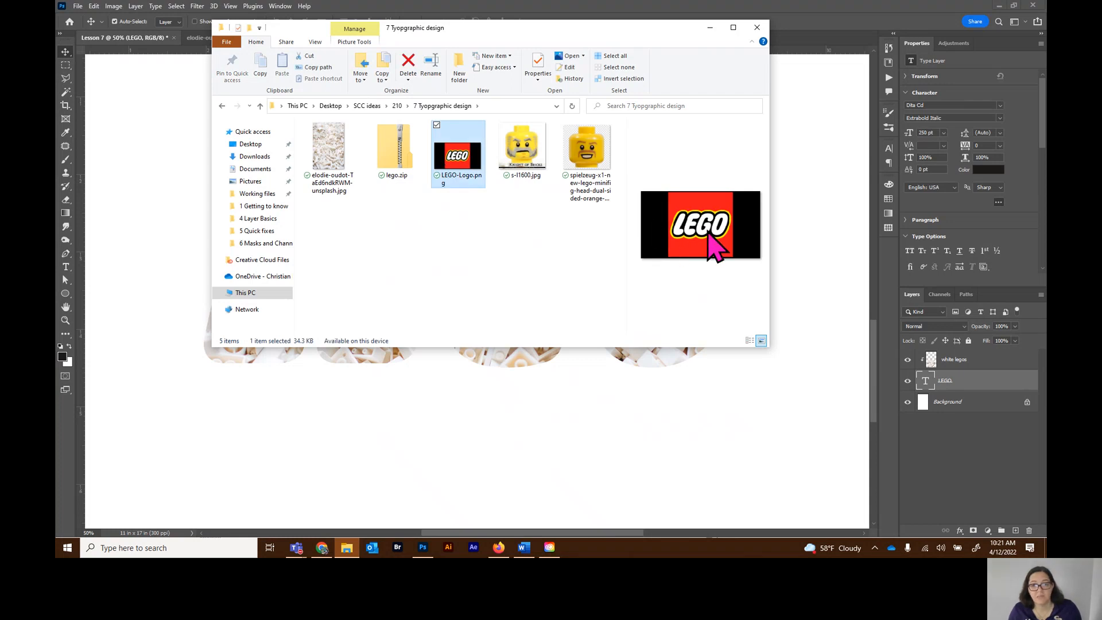
click(695, 404)
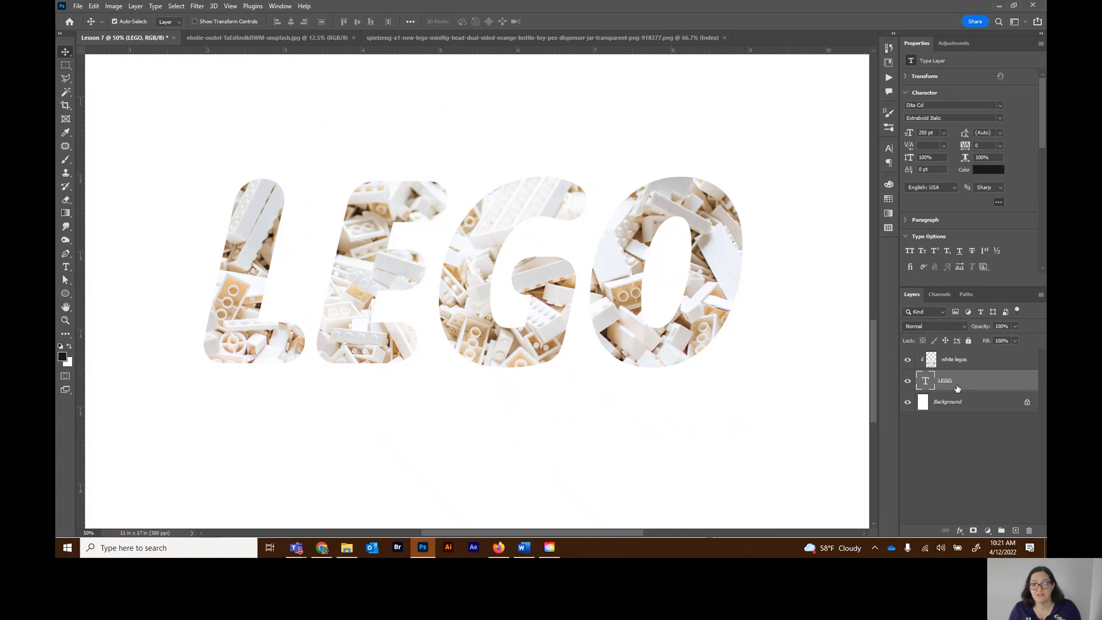
Add a 20 px outside Stroke effect in black (000000) to the LEGO text layer
click(960, 534)
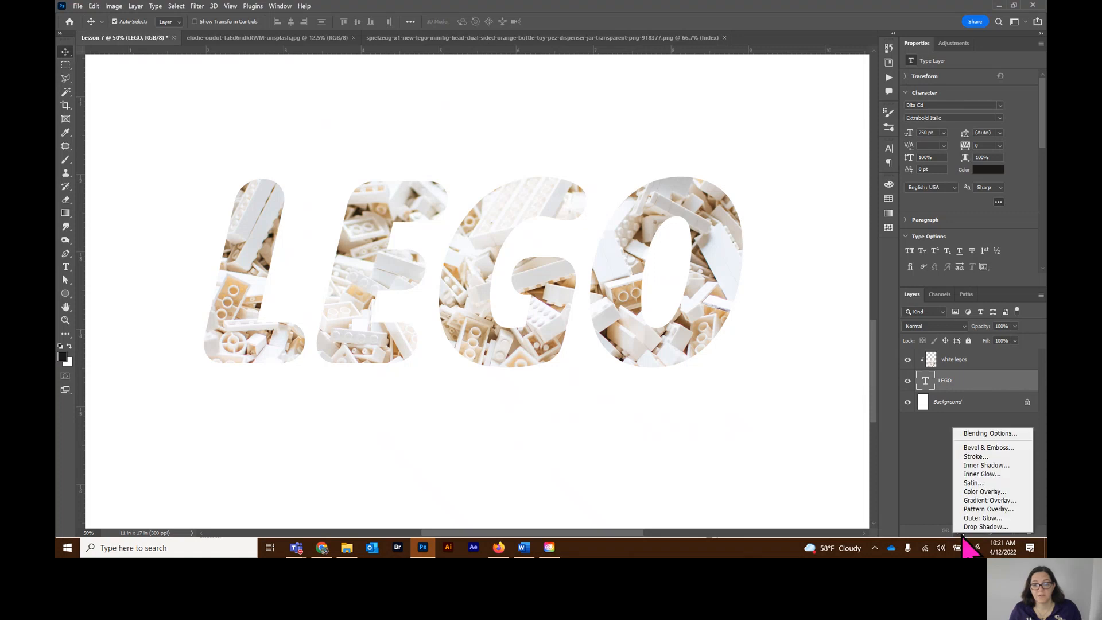
click(979, 459)
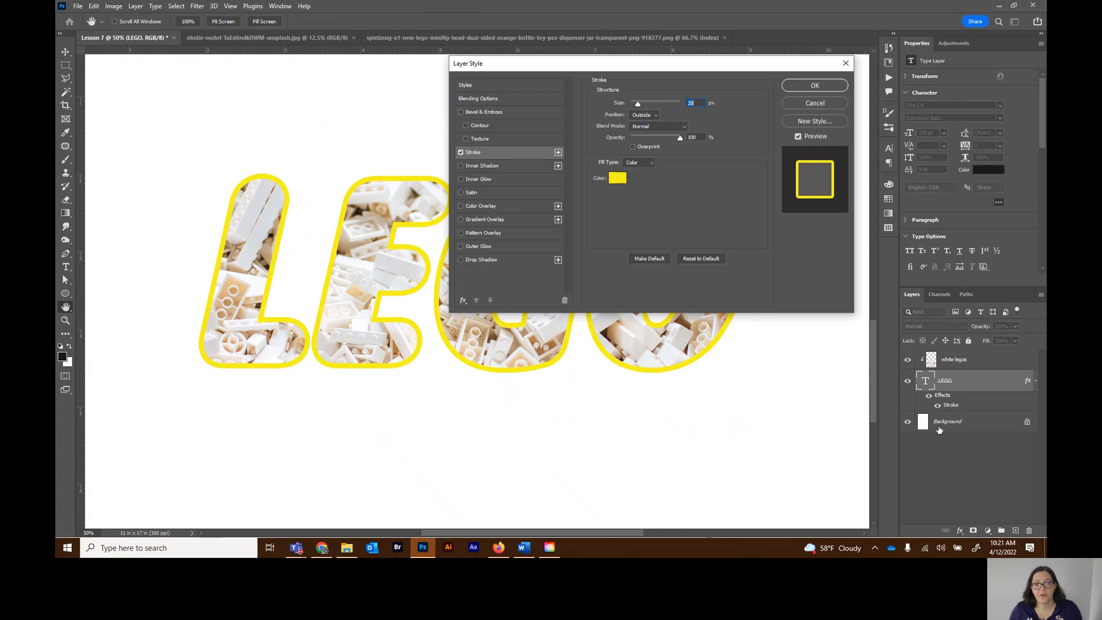
click(619, 179)
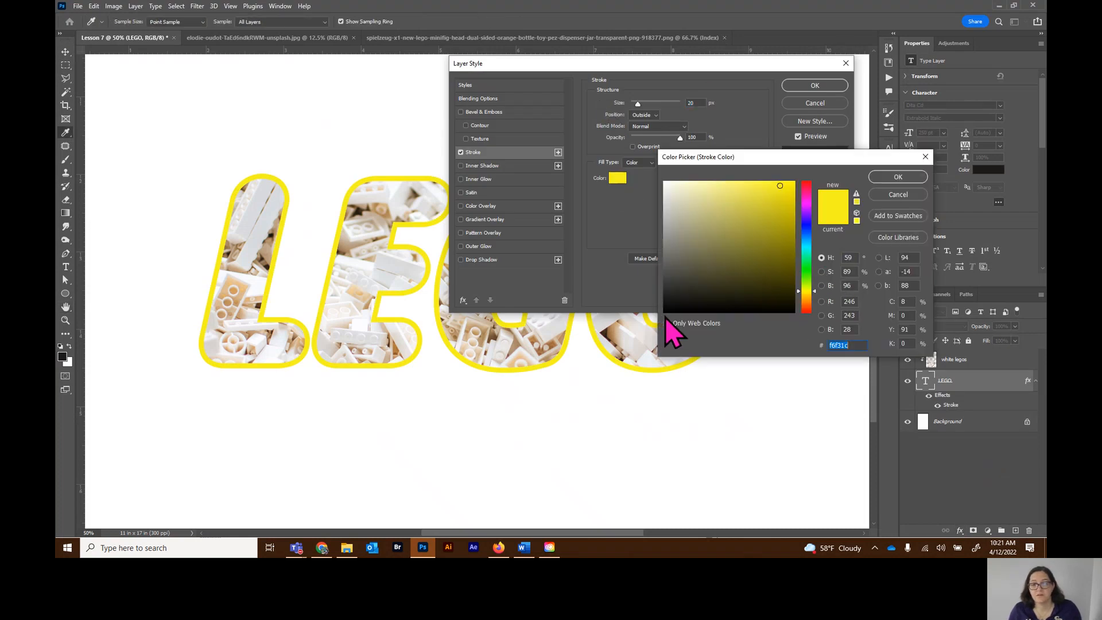
text(fff)
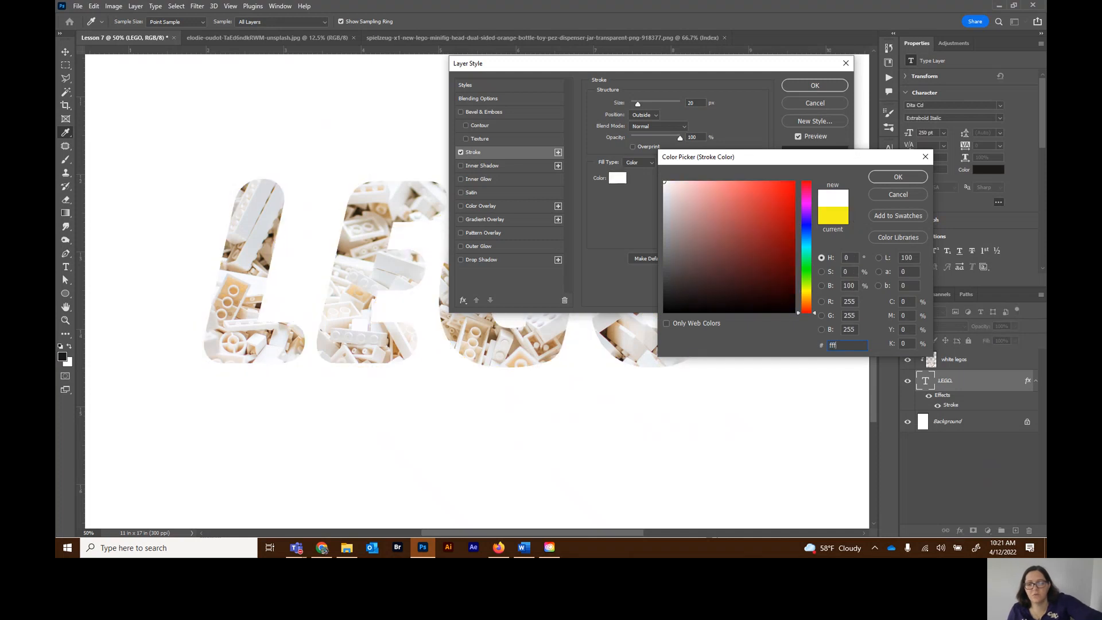
key(BackSpace)
key(BackSpace)
key(BackSpace)
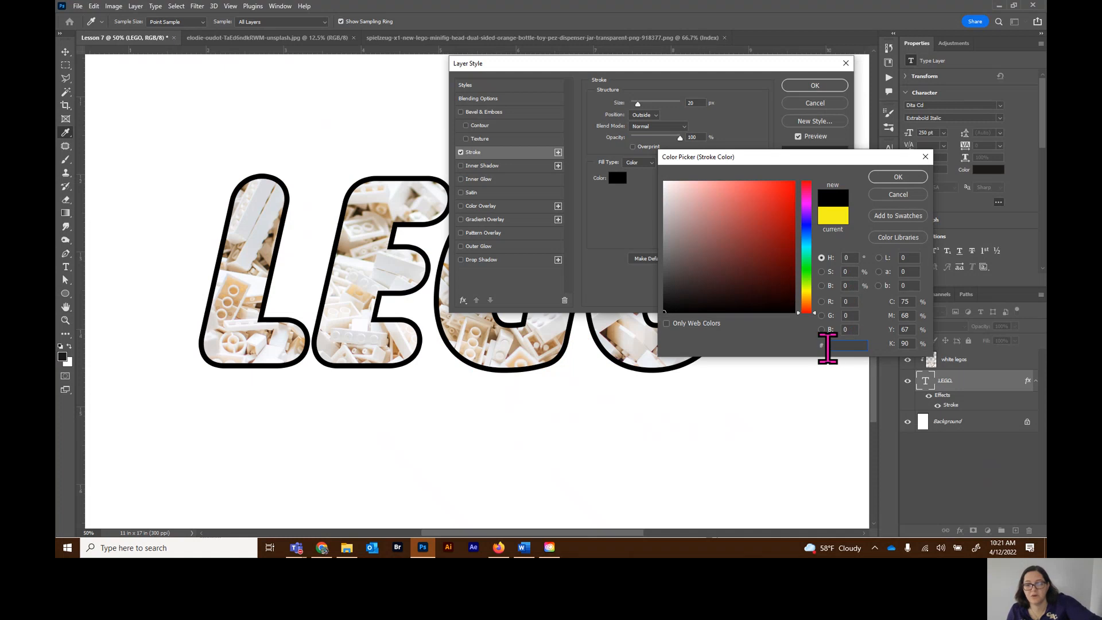
text(000000)
key(Tab)
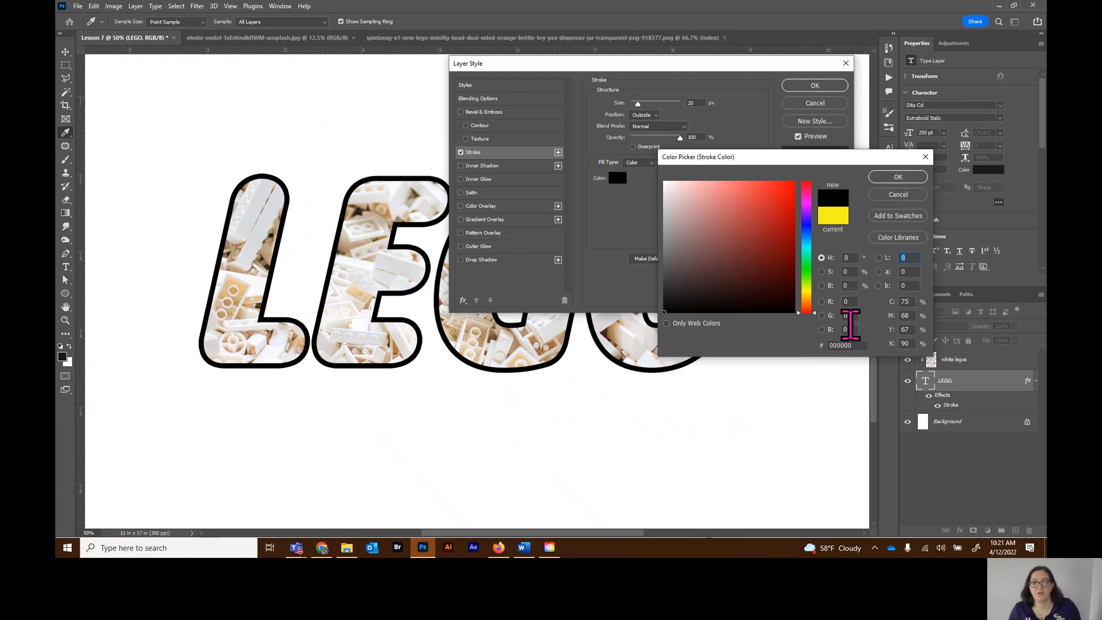
click(893, 177)
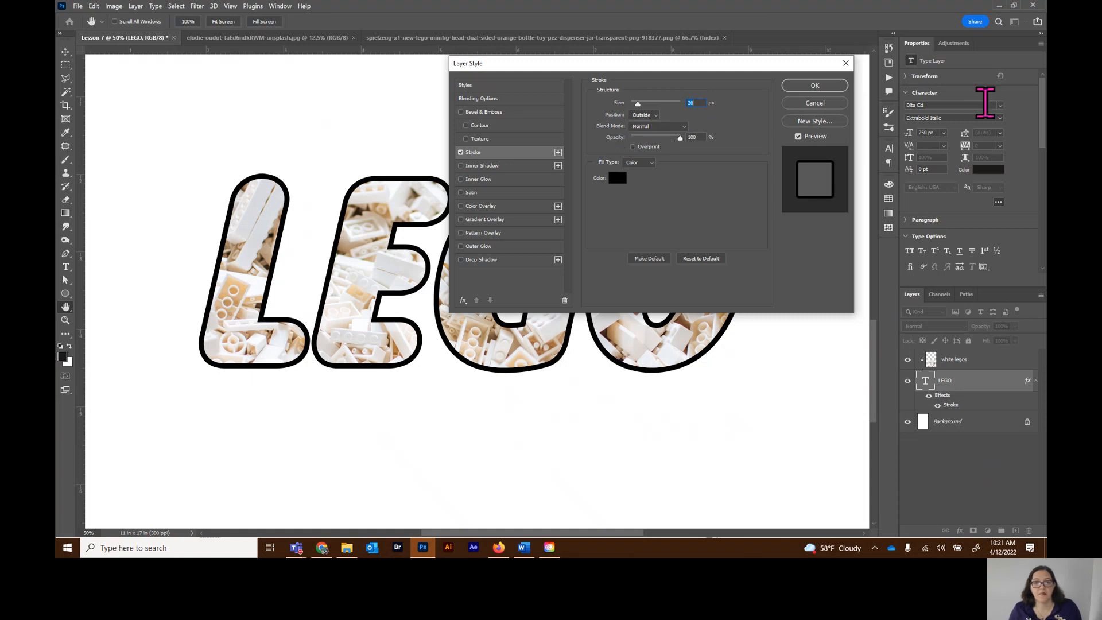
click(817, 86)
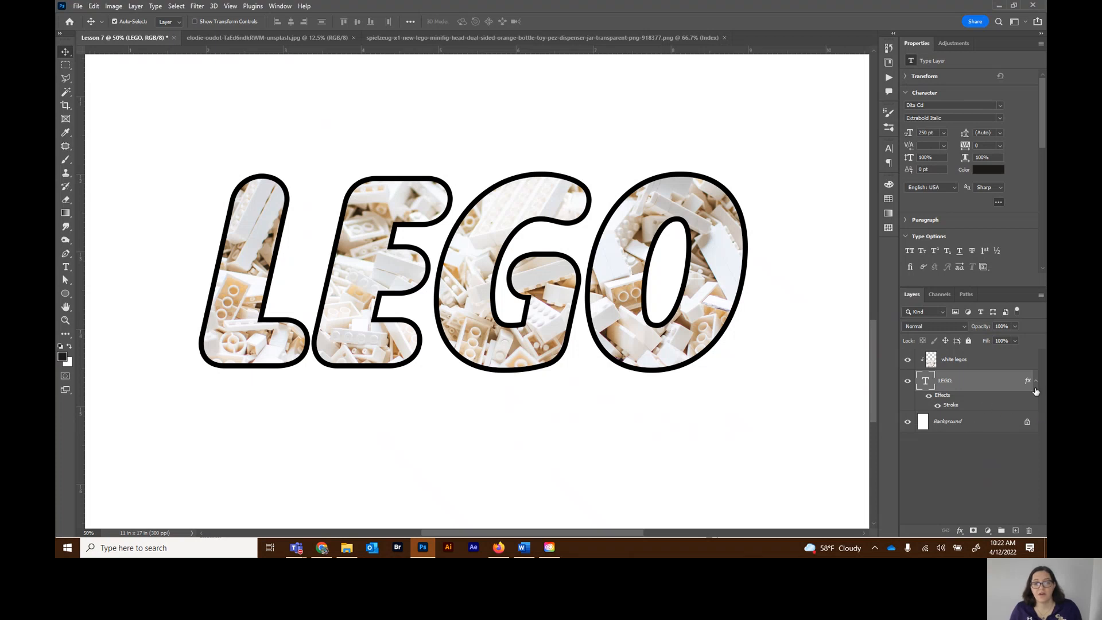
Hide the Background layer and stamp the visible artwork onto a new layer above white legos
click(960, 530)
click(960, 531)
click(908, 422)
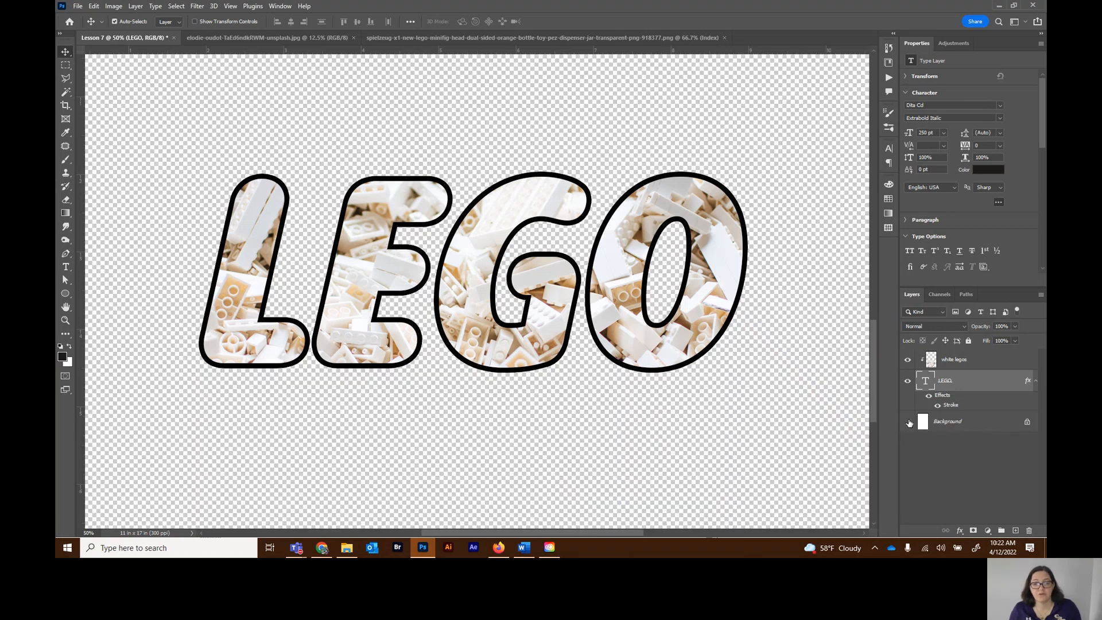
click(988, 364)
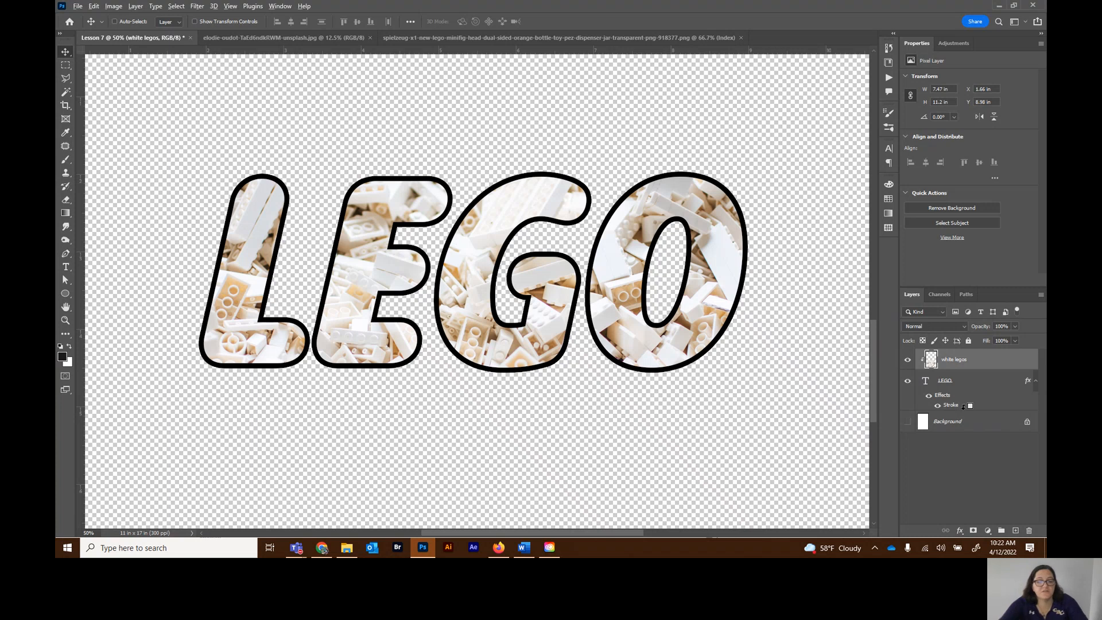
key(ctrl+v)
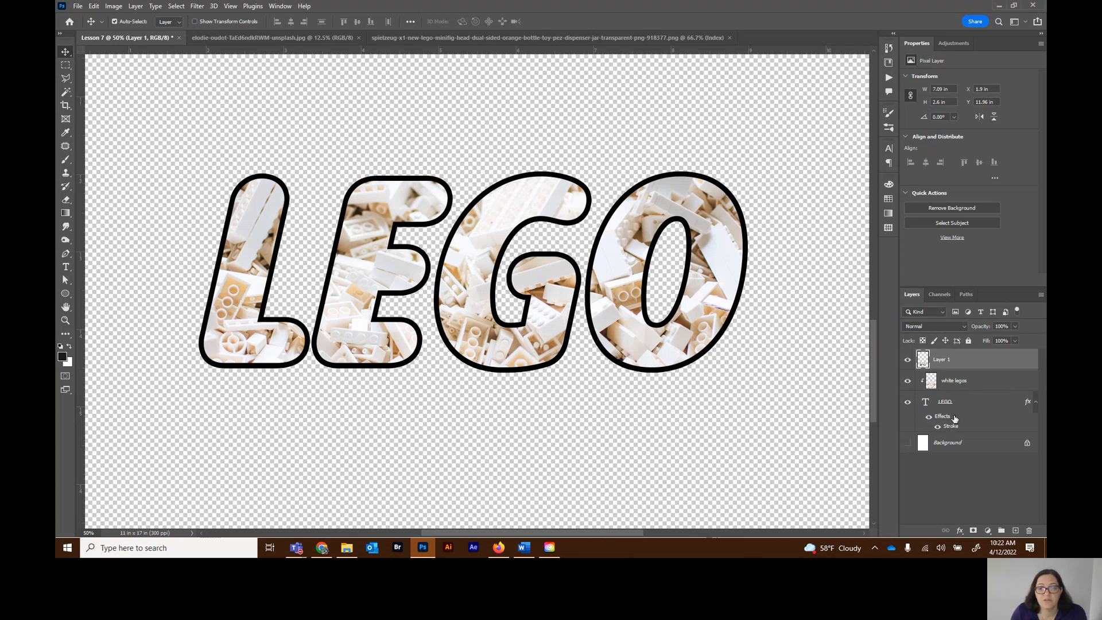
Add a 20 px outside Stroke effect to the merged Layer 1
mouse_move(908, 381)
mouse_down()
mouse_move(908, 407)
mouse_move(910, 389)
mouse_up()
click(960, 530)
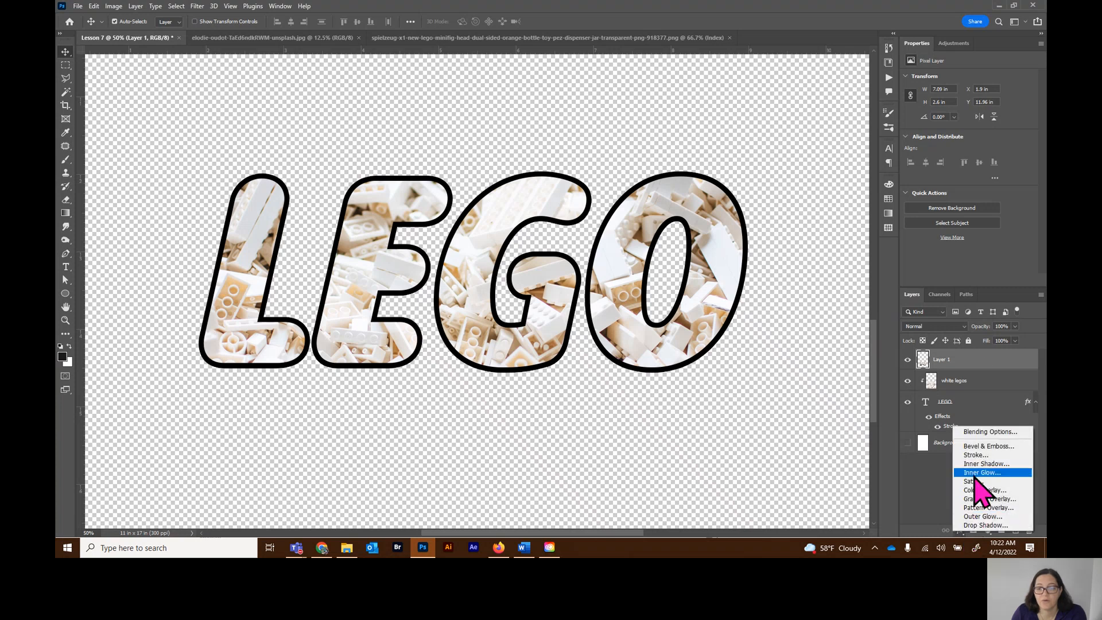
click(959, 531)
click(959, 531)
click(975, 456)
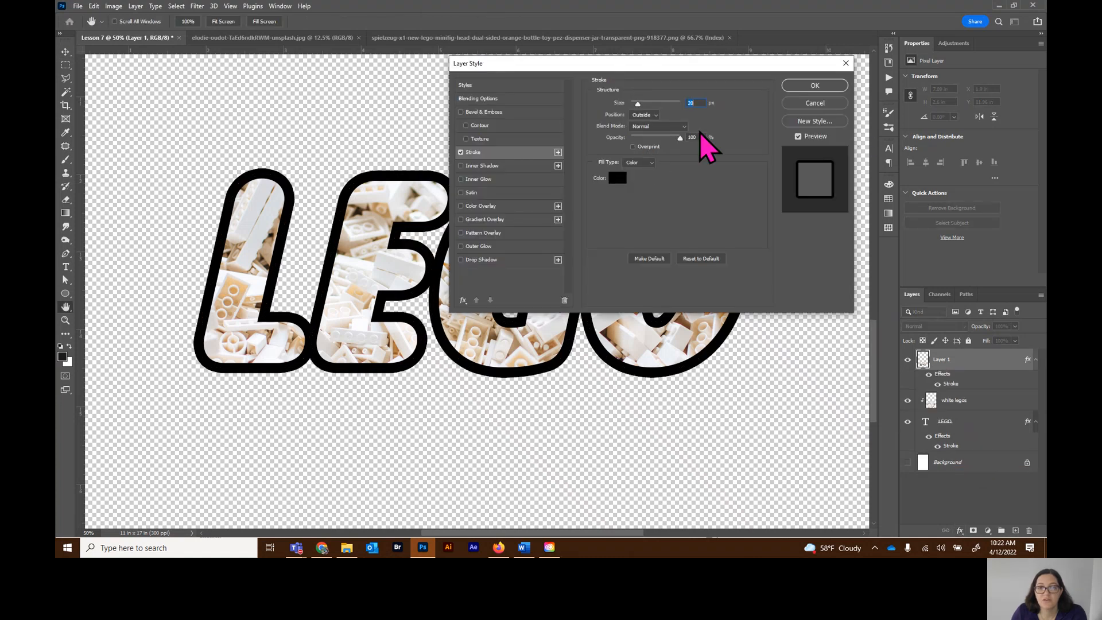
Try PANTONE 426 C from the PANTONE solid coated book as Layer 1's stroke color
click(617, 179)
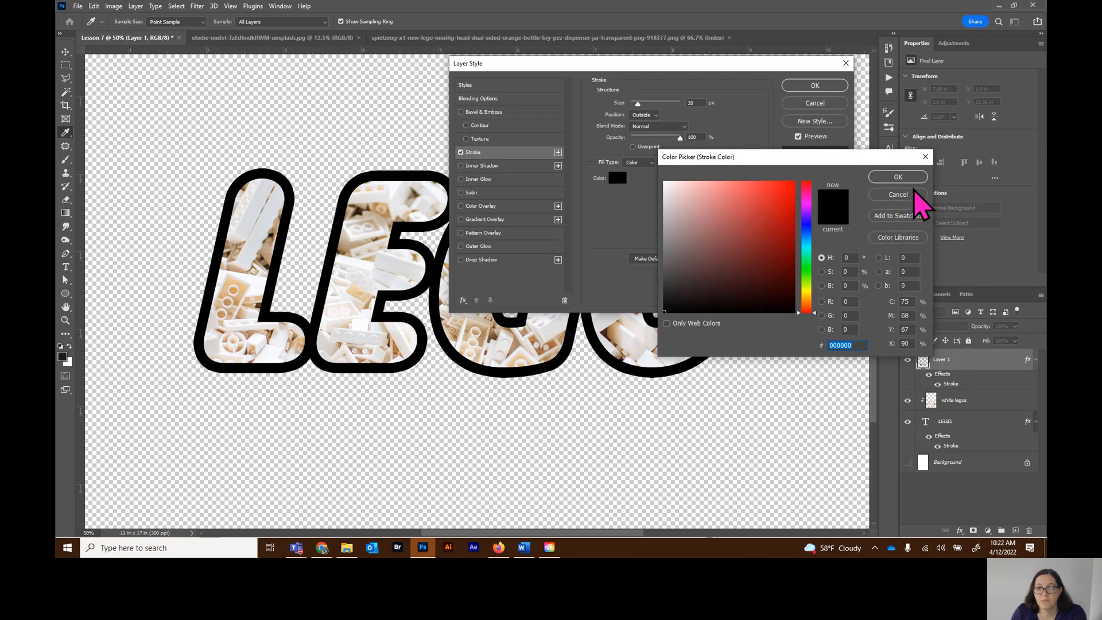
click(908, 239)
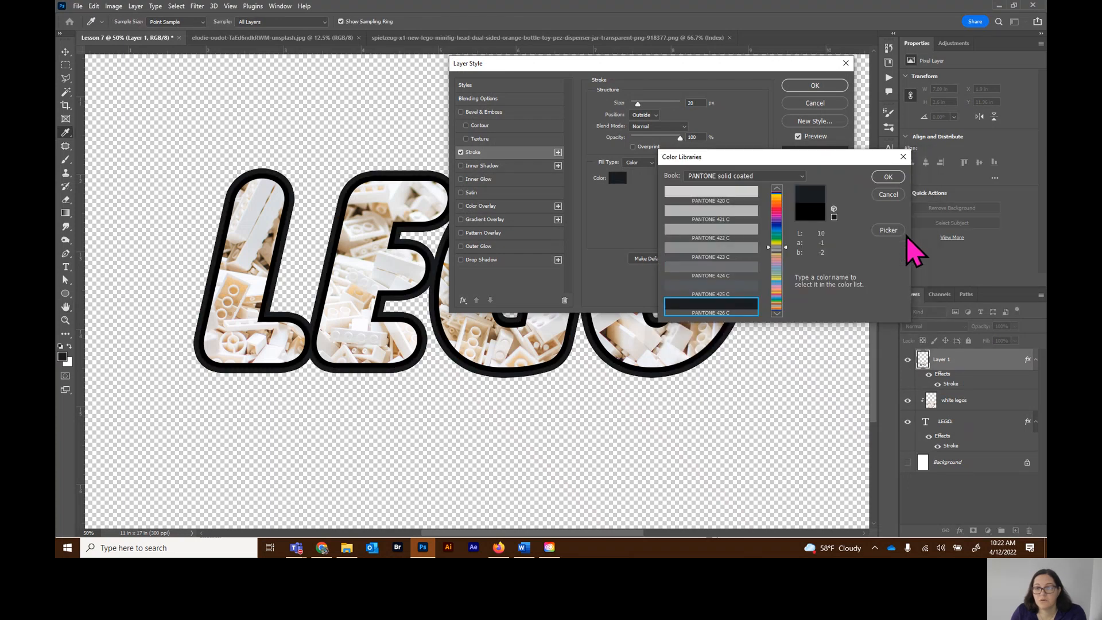
click(890, 178)
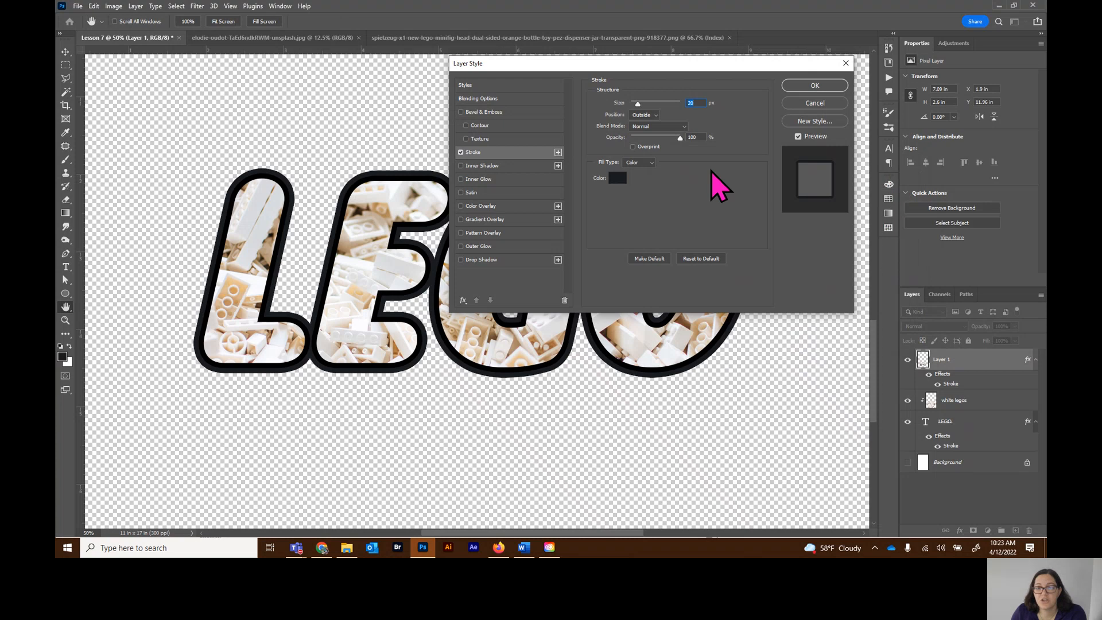
click(616, 179)
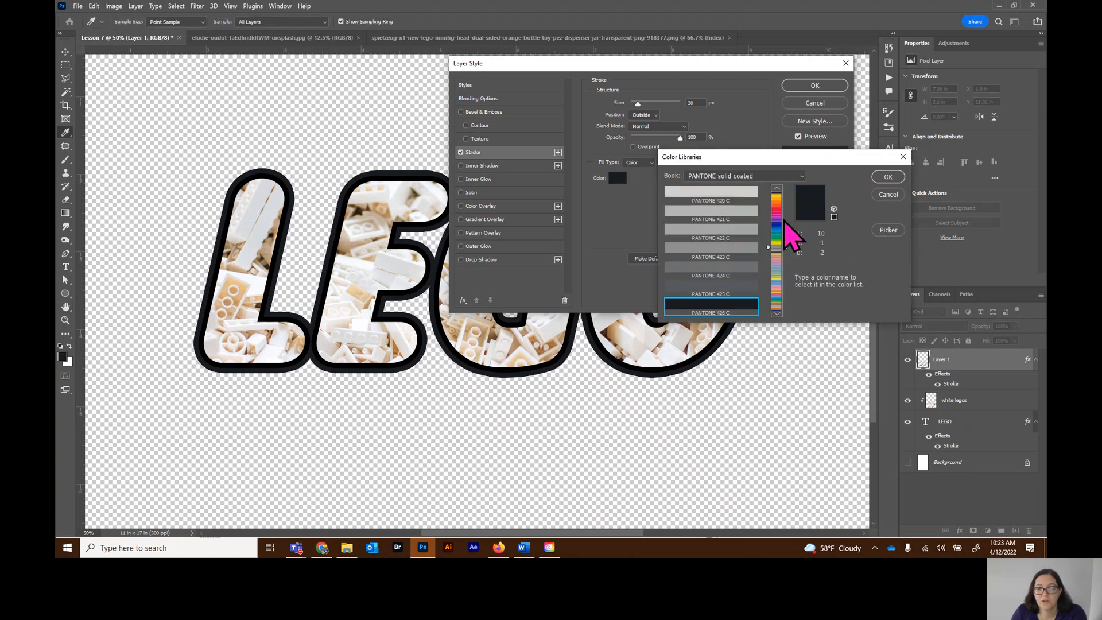
click(889, 195)
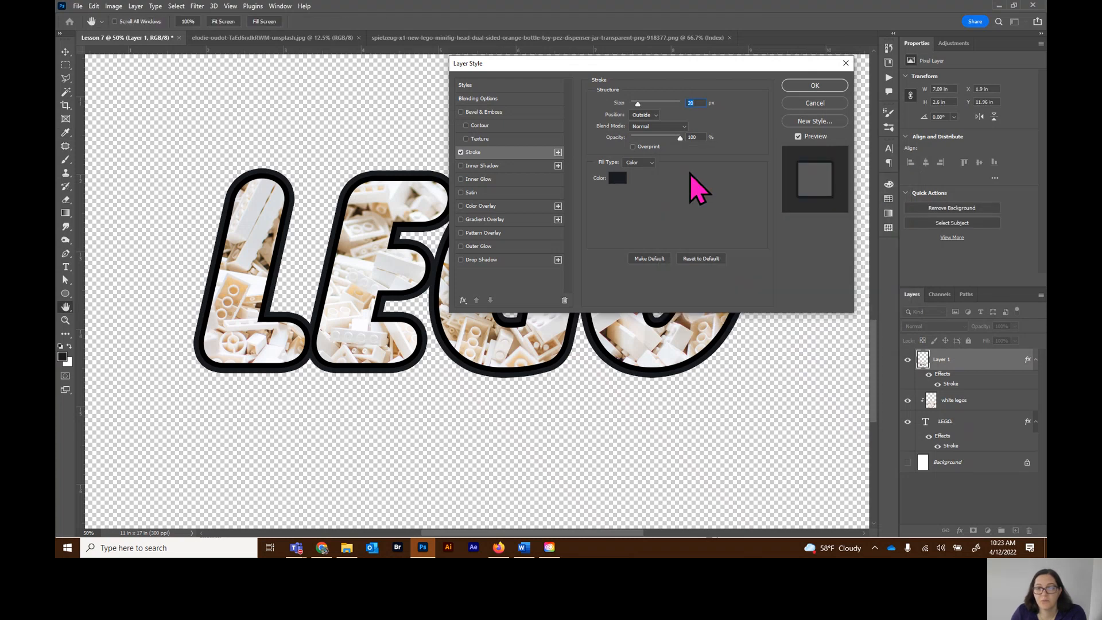
Set Layer 1's stroke color to bright yellow (f7fa06) and apply the layer style
click(609, 178)
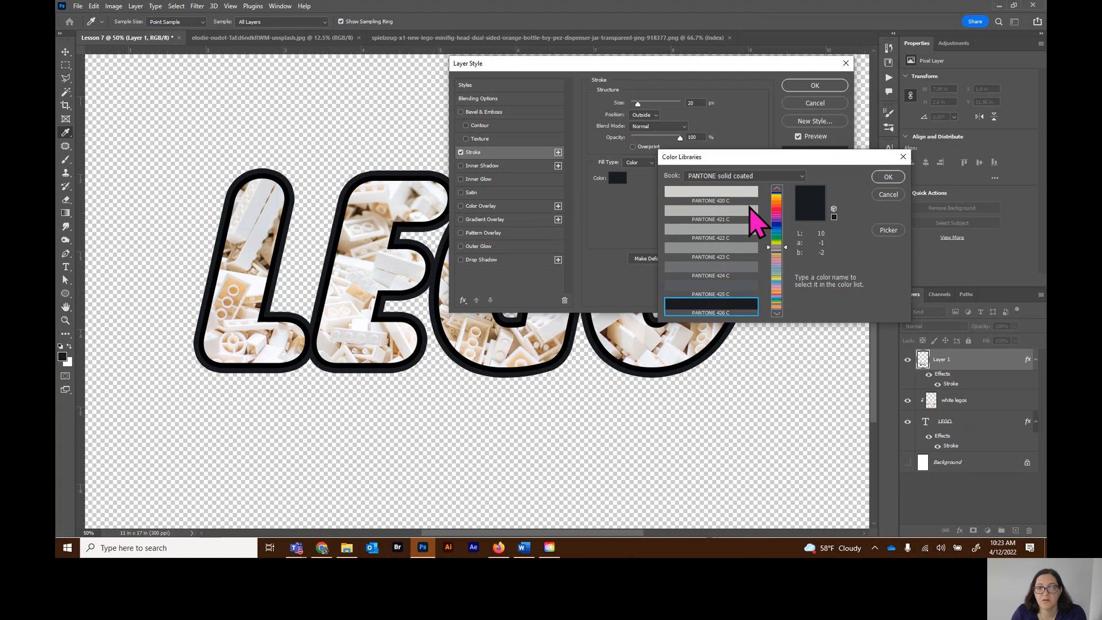
click(893, 234)
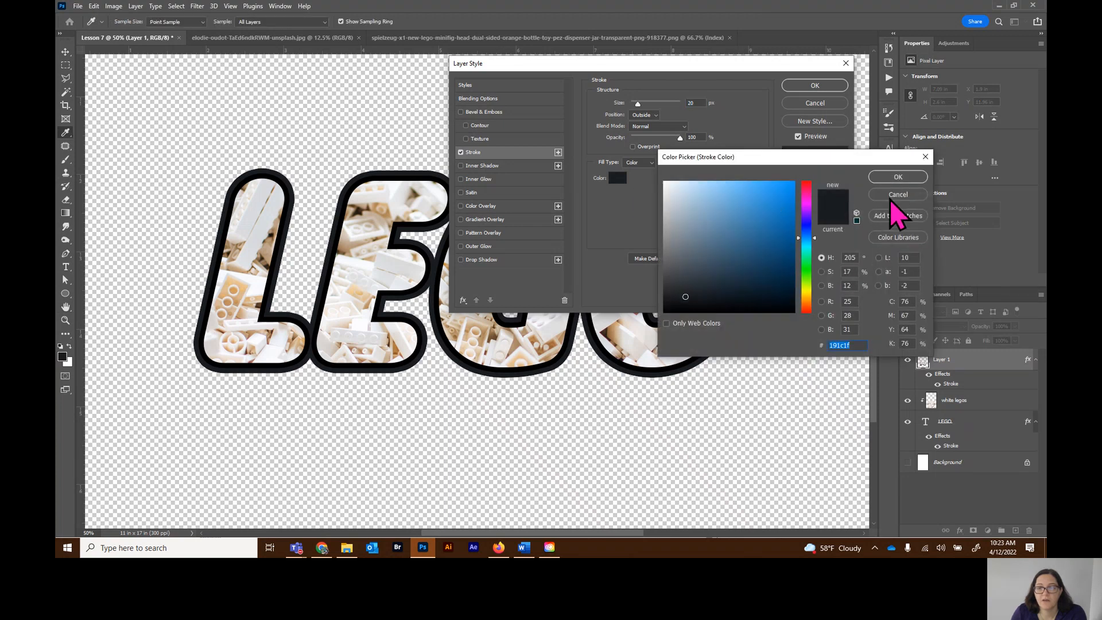
click(809, 292)
click(792, 184)
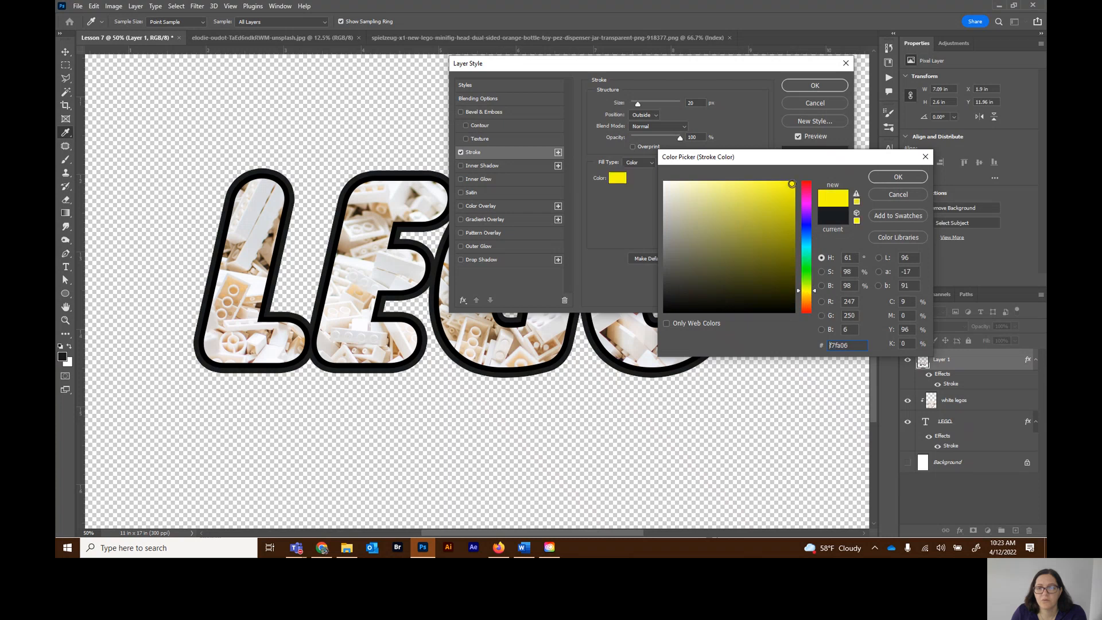
click(911, 179)
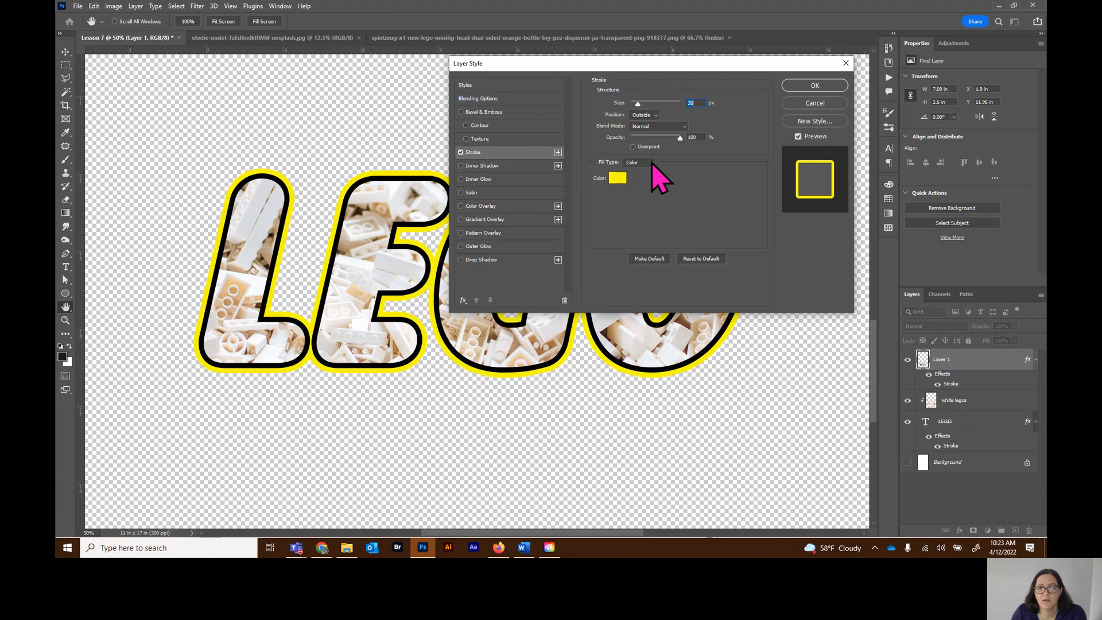
click(809, 86)
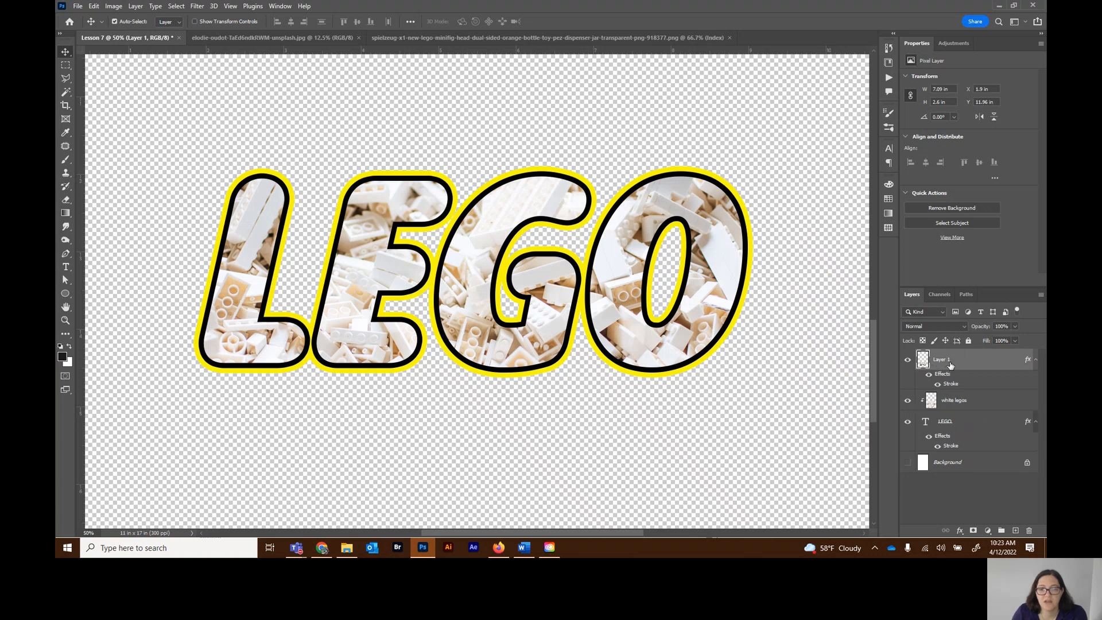
right_click(946, 367)
click(732, 390)
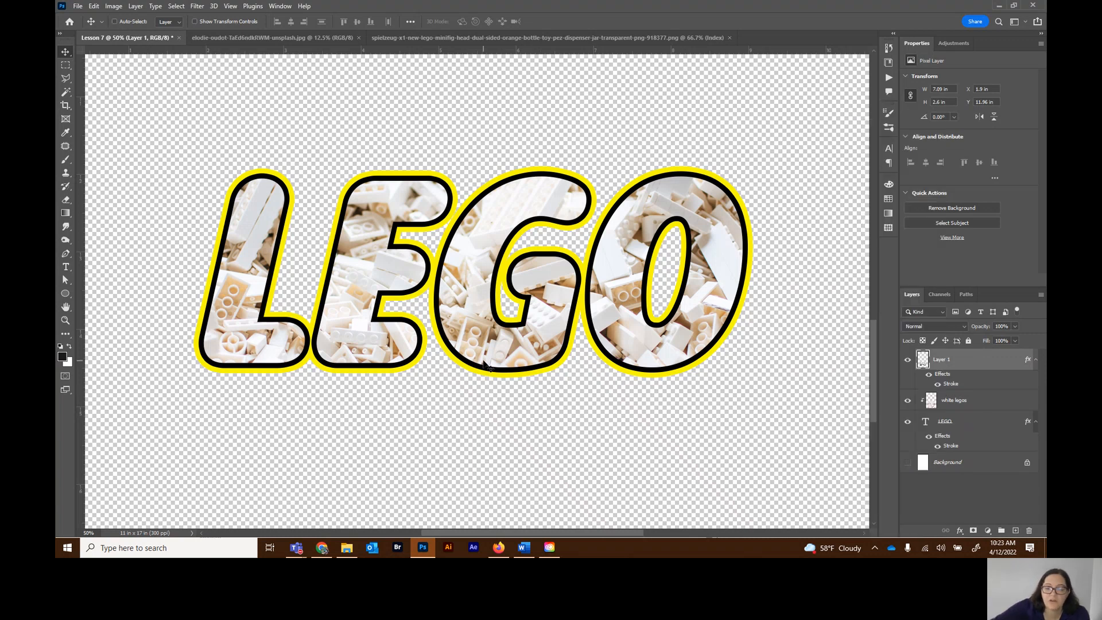
Draw a rectangle shape about 10.99 by 7.21 in across the full width of the canvas's lower part, covering the LEGO title
key(ctrl+0)
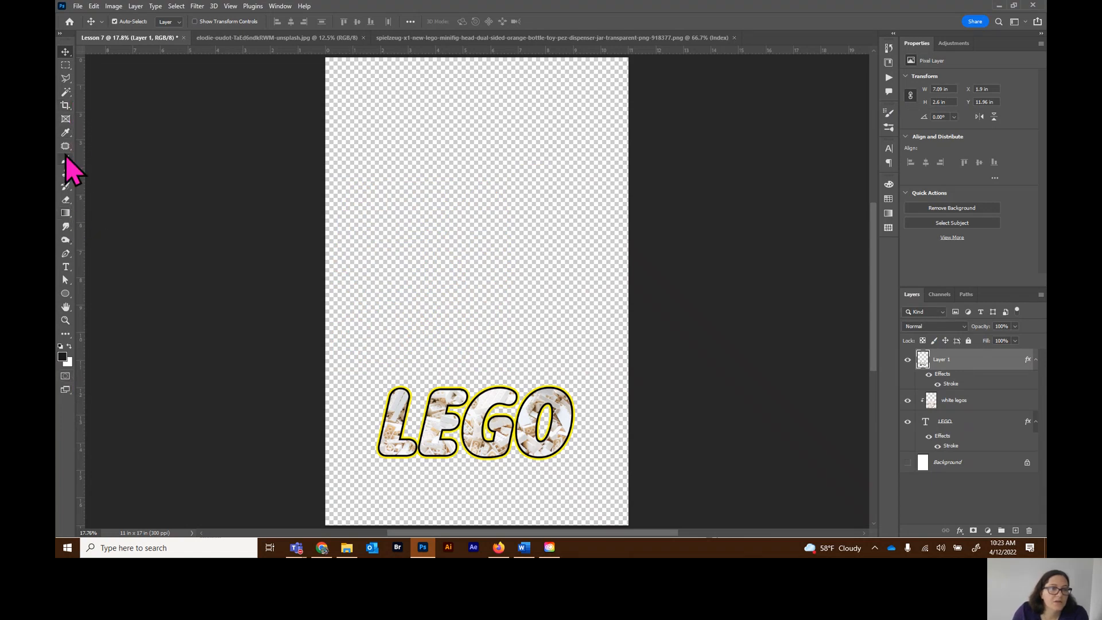
click(67, 296)
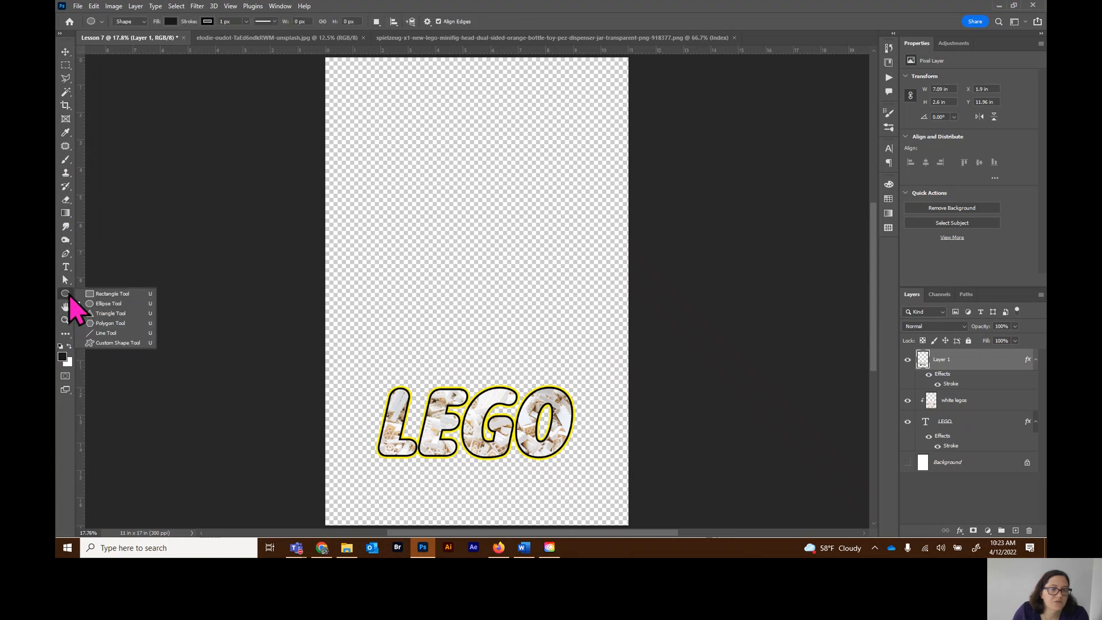
click(125, 295)
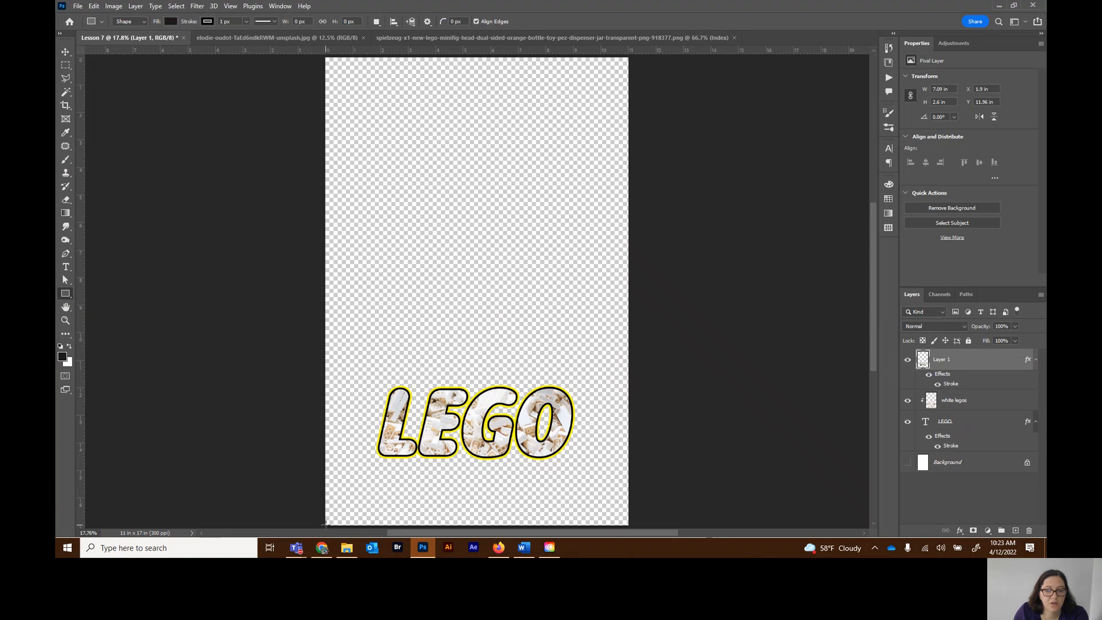
drag(325, 524, 628, 327)
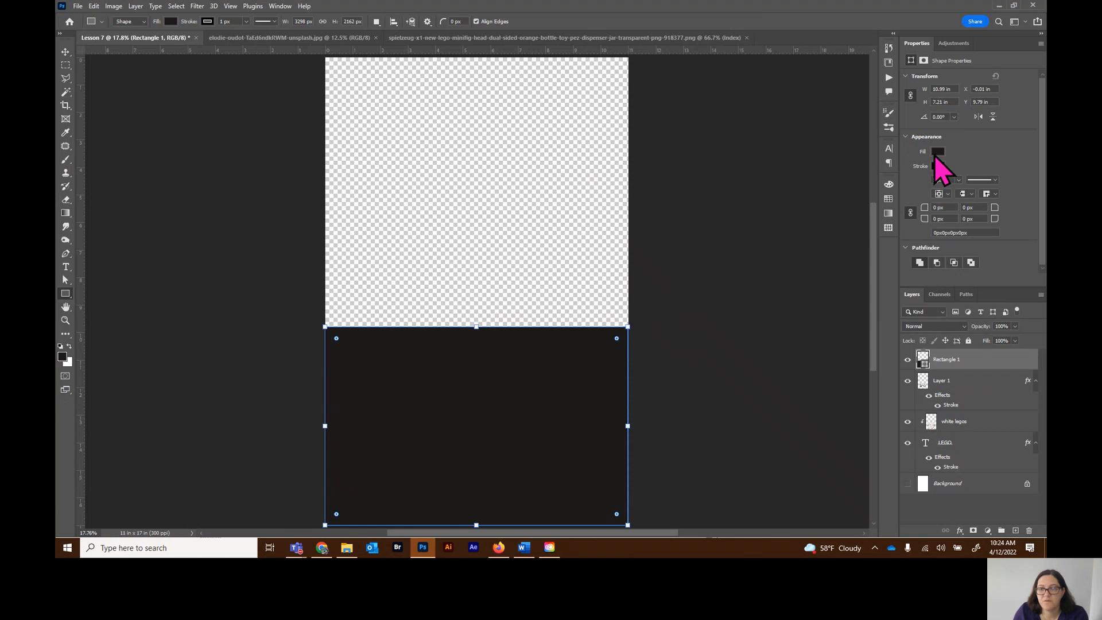
Fill the rectangle with the red swatch from the RGB group and place its layer directly below Layer 1
click(936, 153)
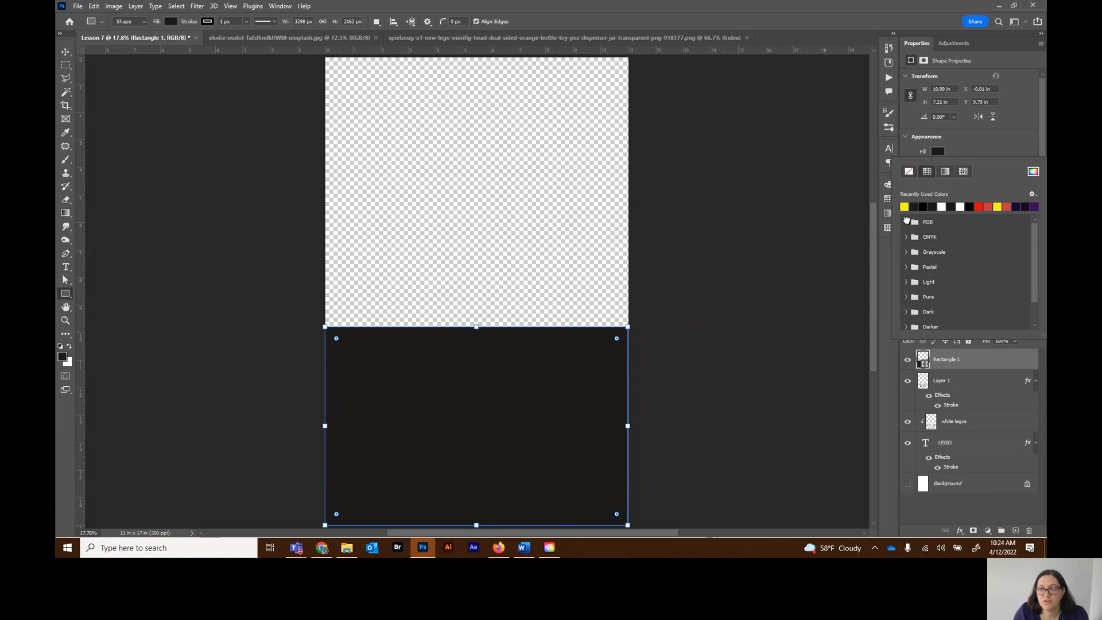
click(915, 224)
click(916, 234)
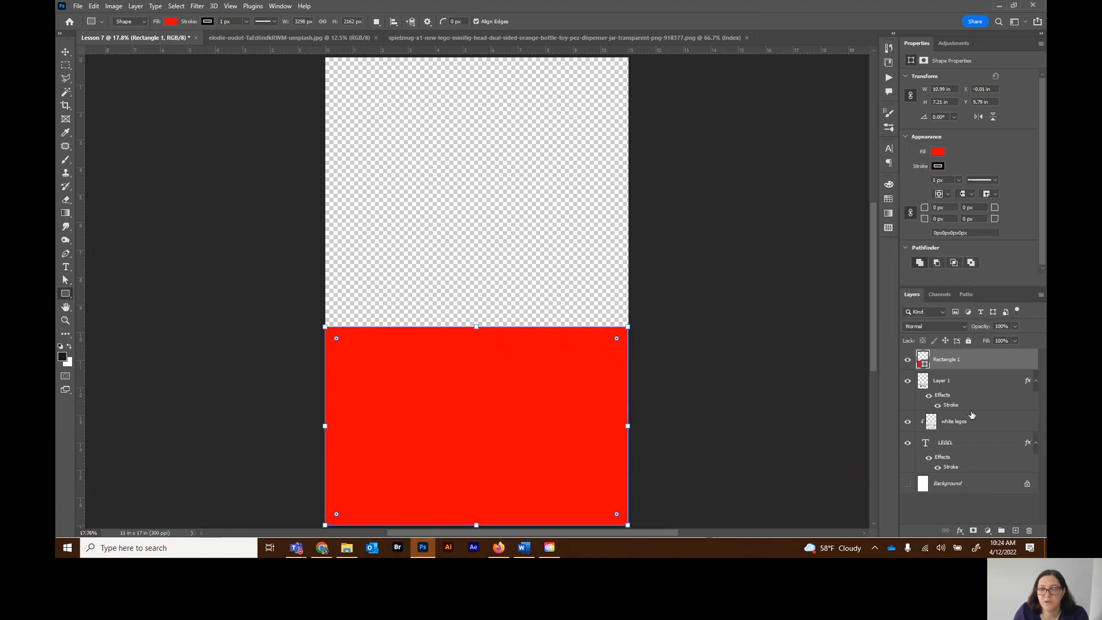
drag(981, 366, 978, 416)
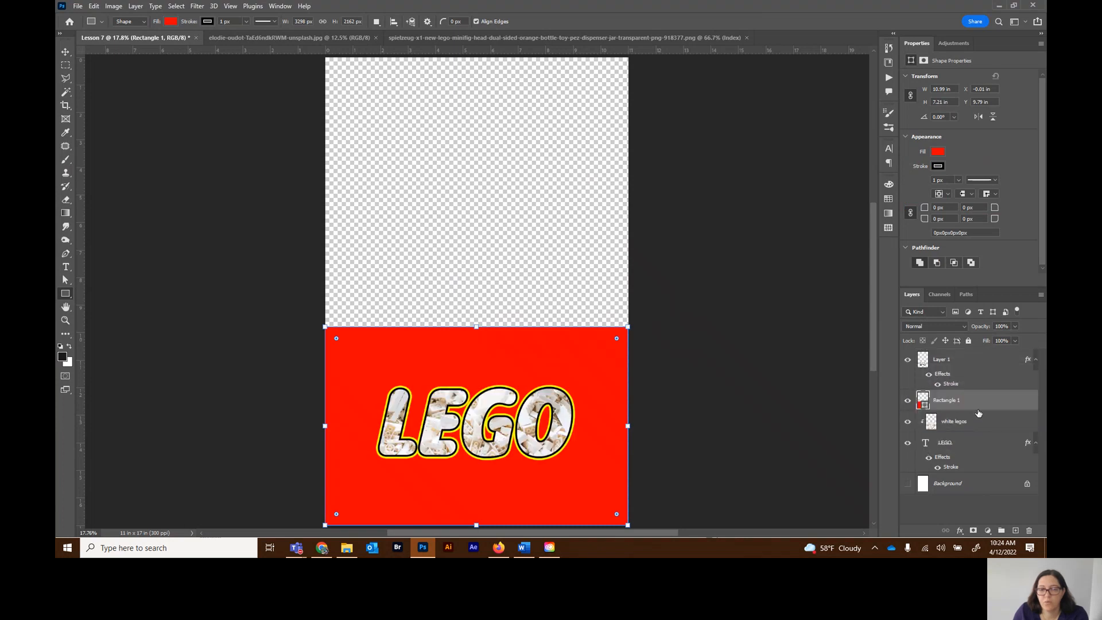
Scale the Layer 1 LEGO title to about 131% and center it on the red rectangle
click(962, 361)
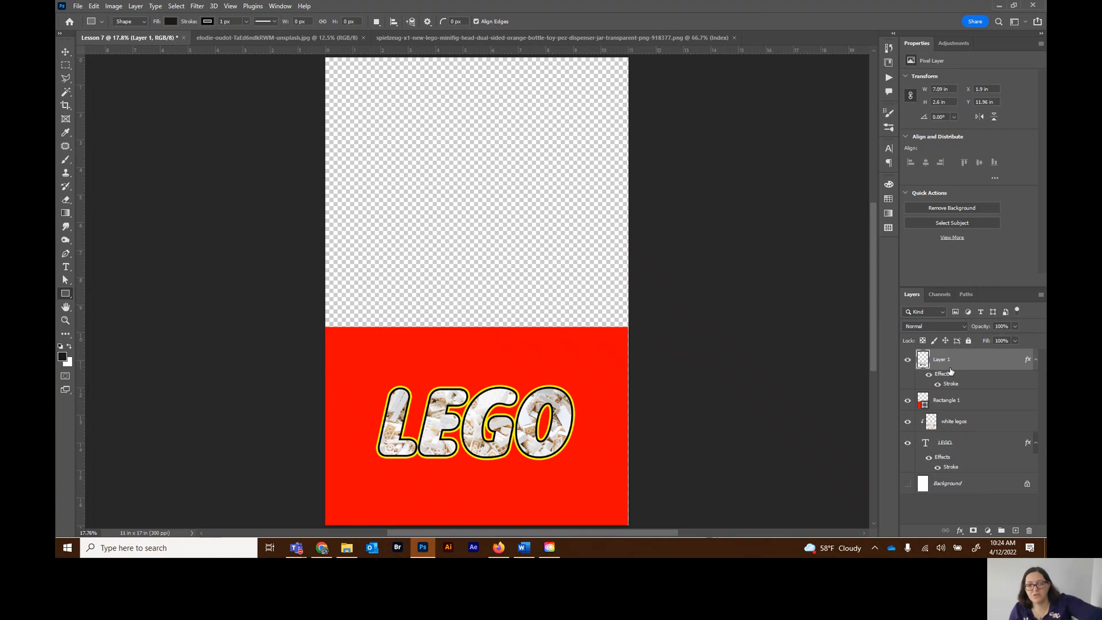
key(ctrl+t)
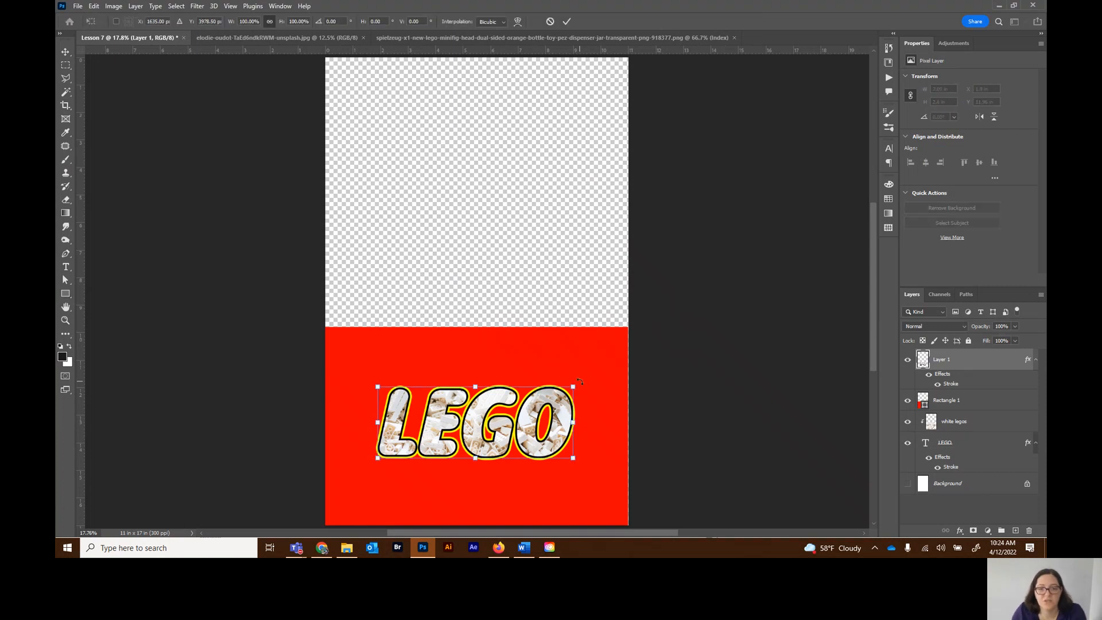
drag(573, 385, 604, 376)
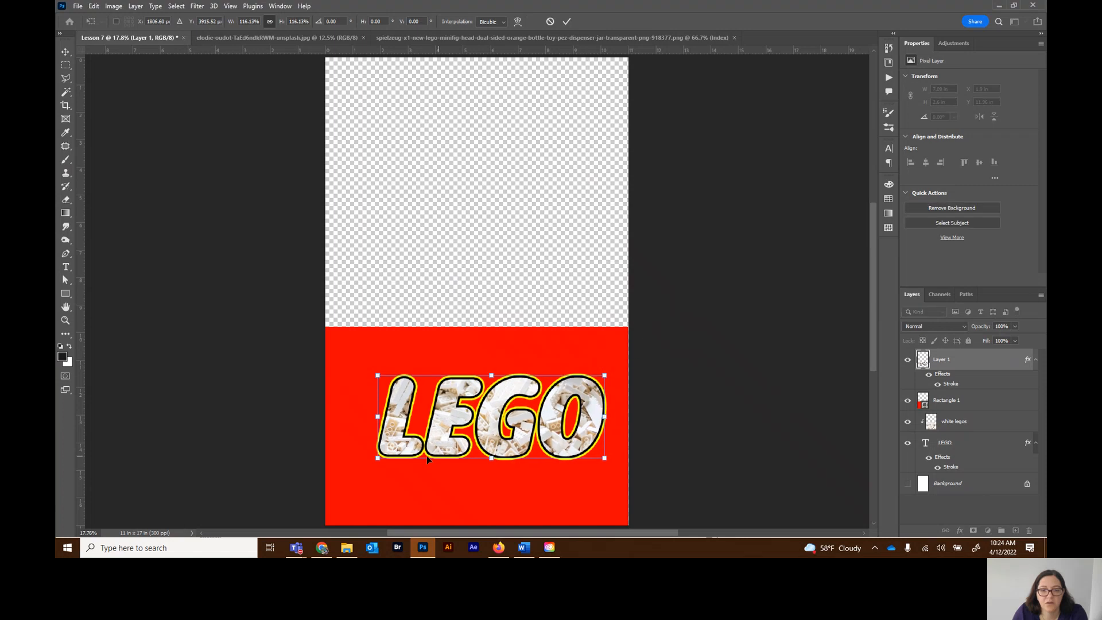
drag(368, 455, 339, 465)
drag(481, 451, 480, 456)
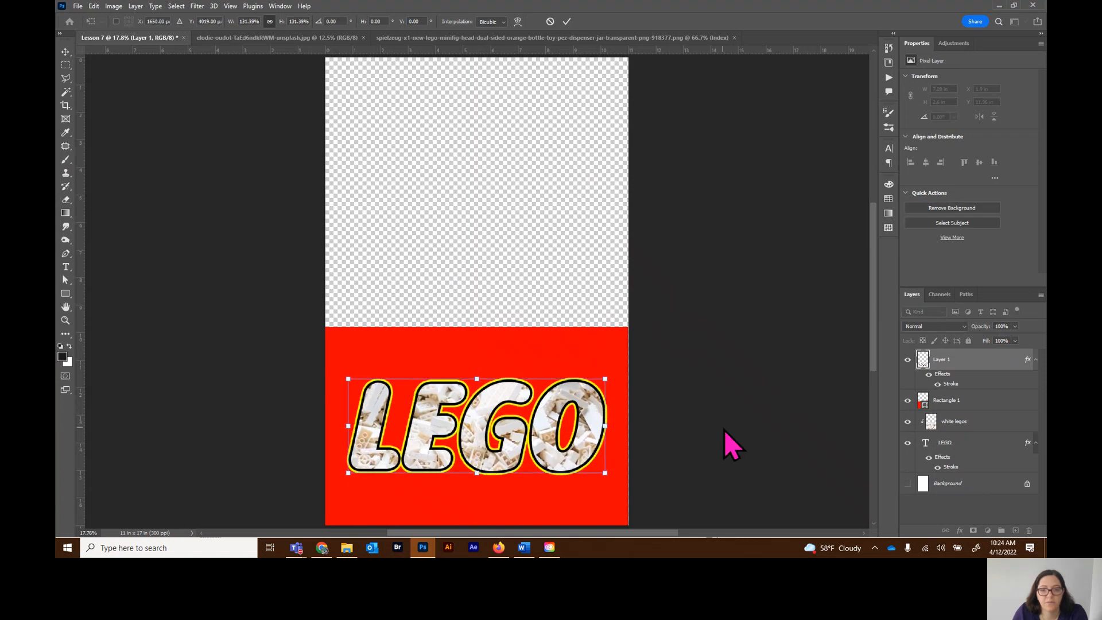
key(Return)
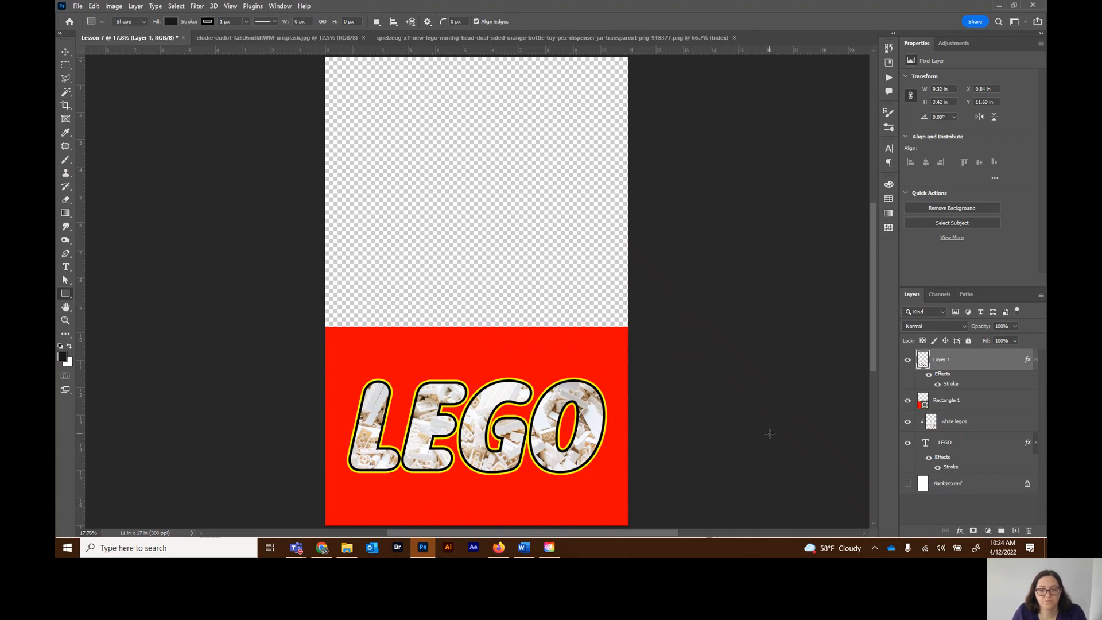
click(347, 549)
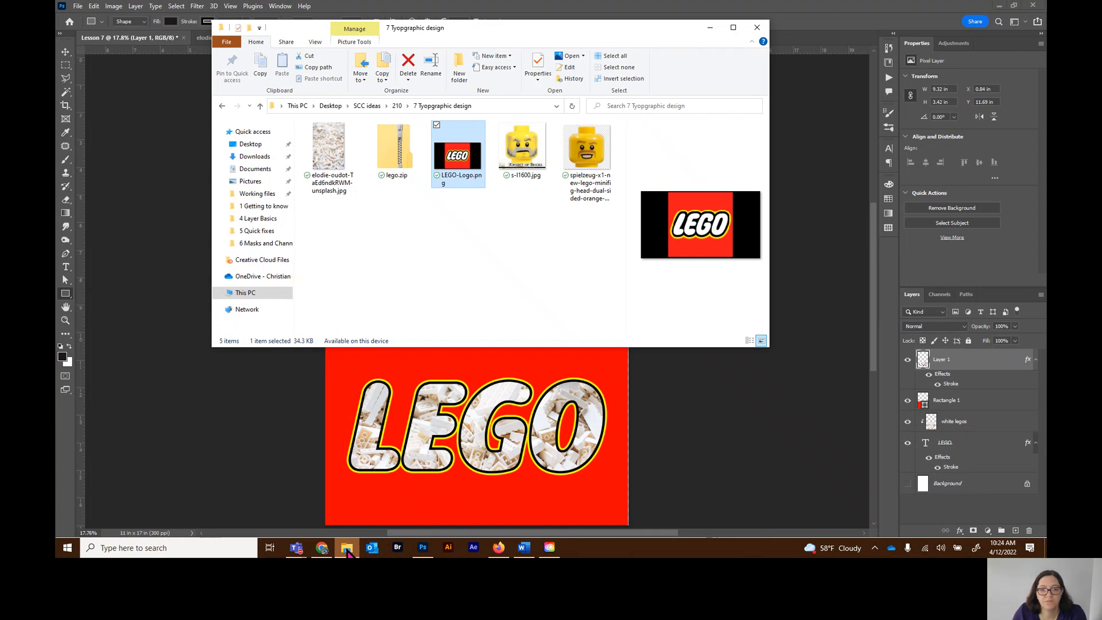
click(347, 549)
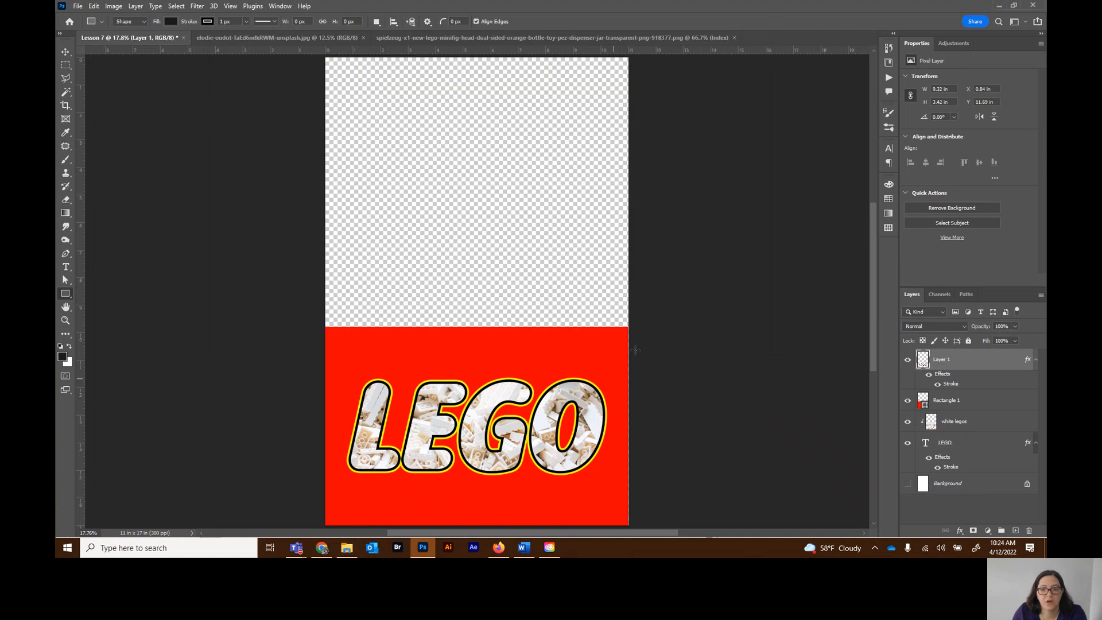
Select the yellow minifig head by inverting a Magic Wand selection of its background, and paste a copy into the Lesson 7 document
click(447, 40)
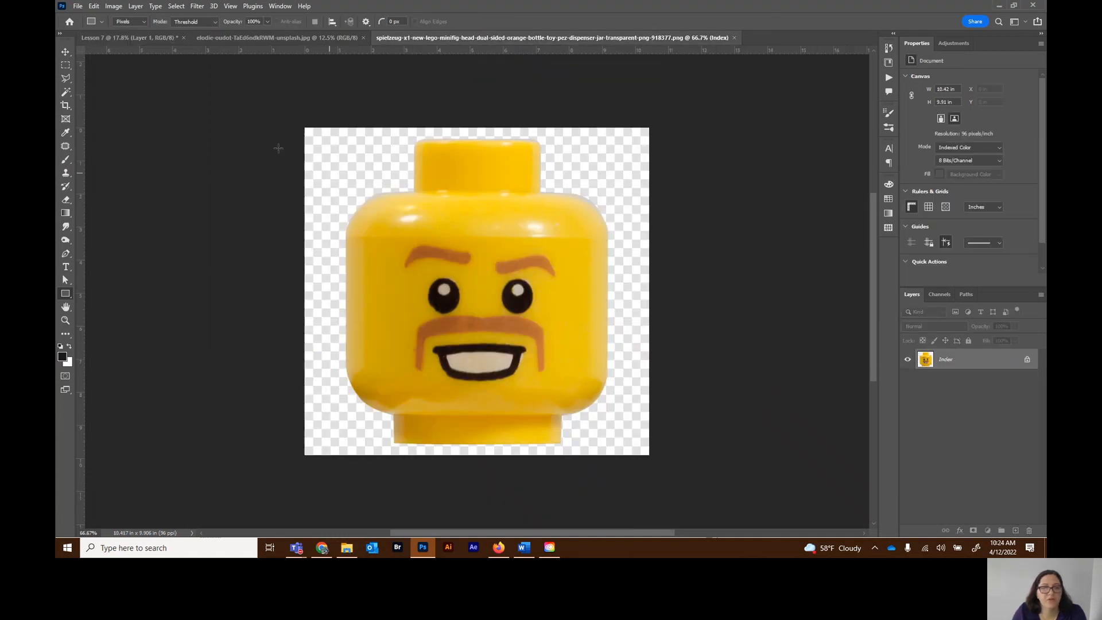
click(65, 94)
click(342, 162)
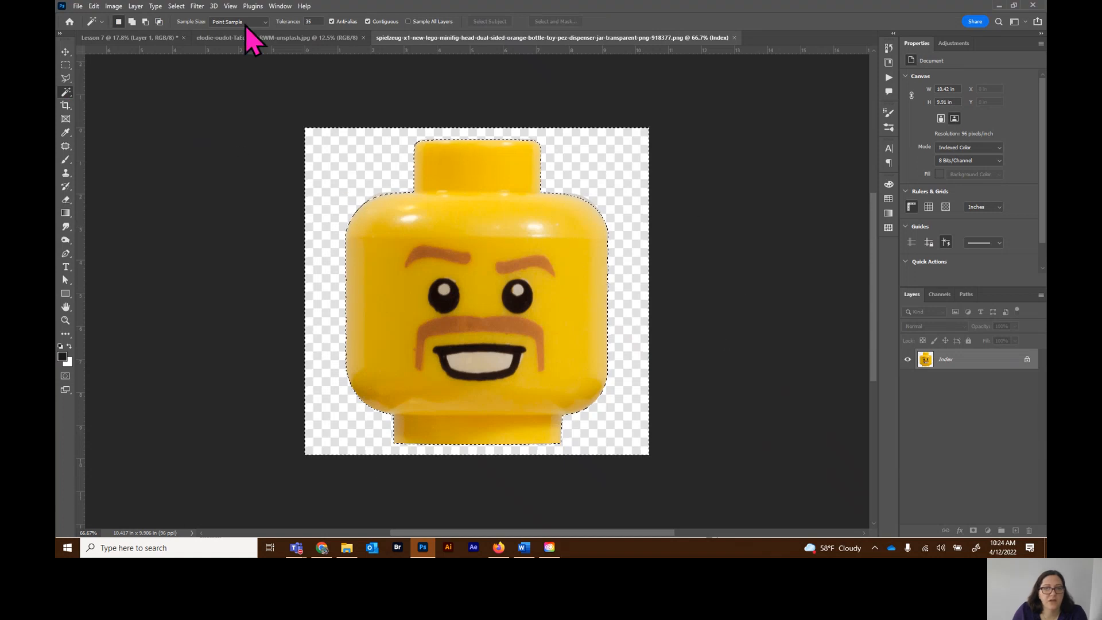
click(176, 7)
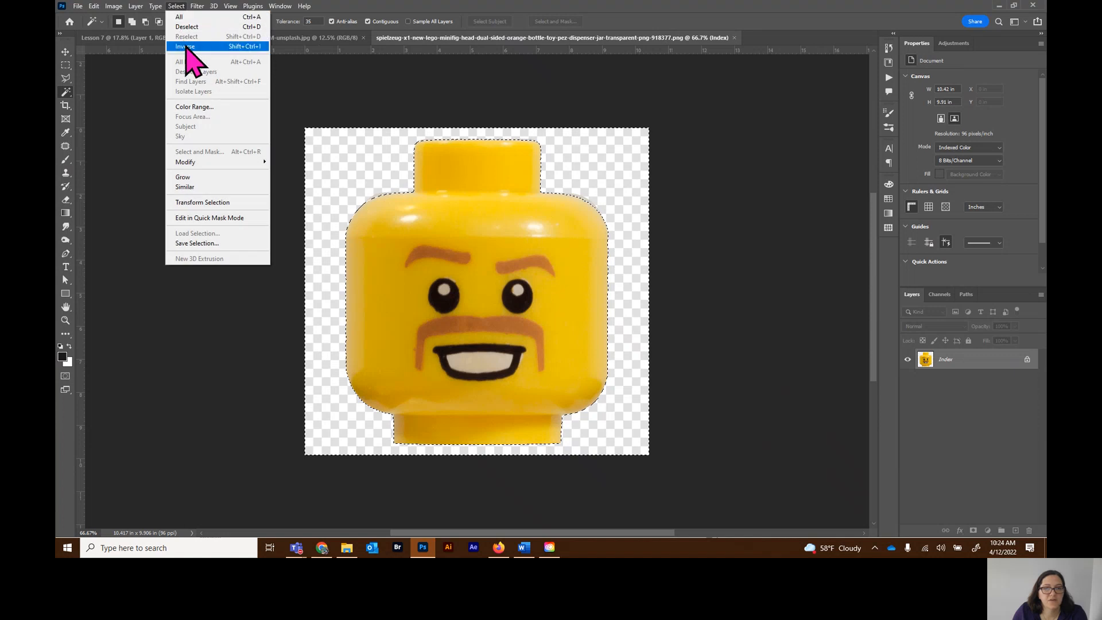
click(185, 46)
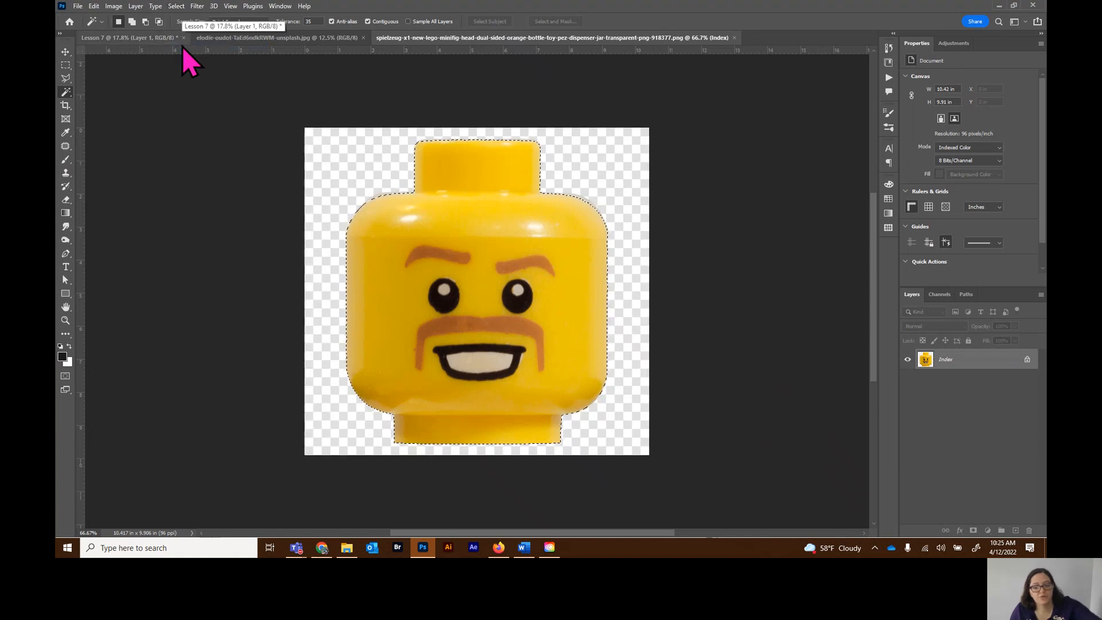
click(139, 39)
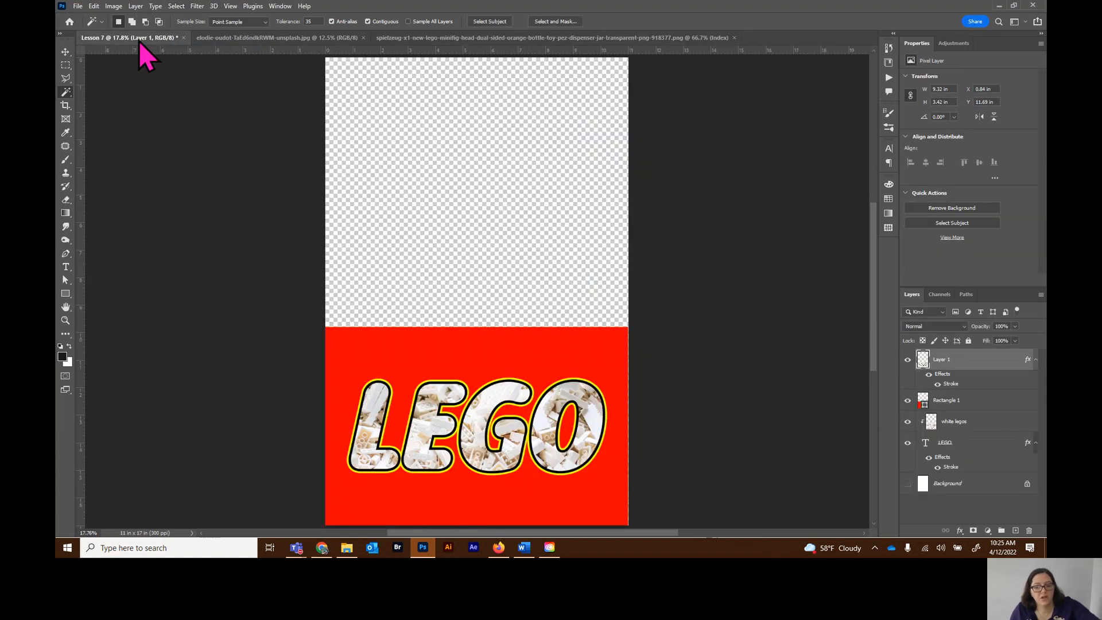
key(ctrl+v)
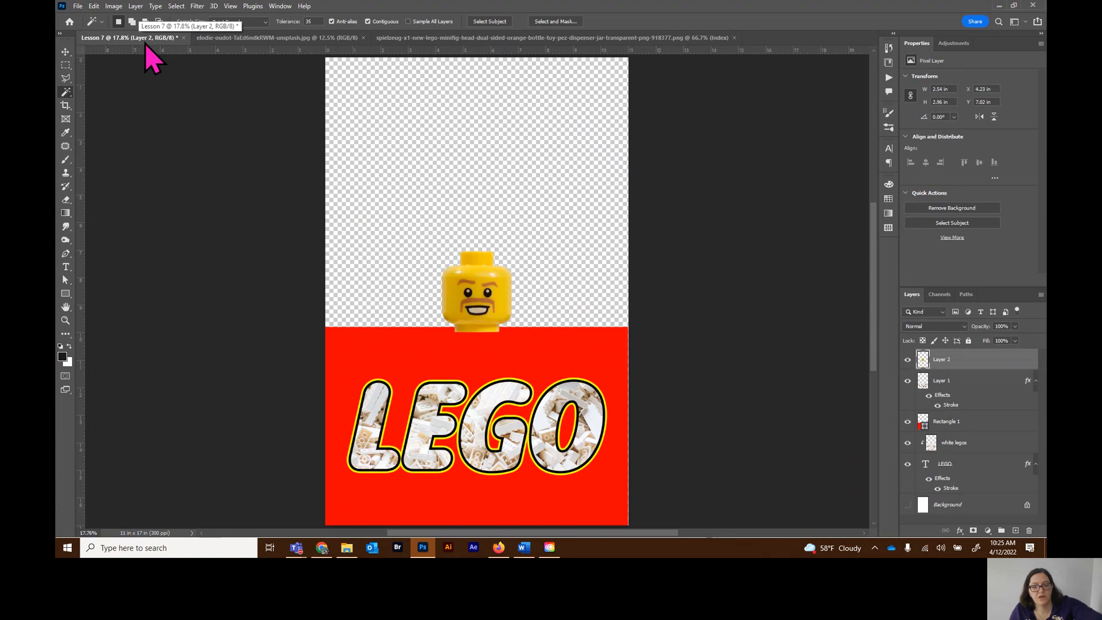
Scale the pasted minifig head to about 396% so it nearly fills the canvas width, and center it on the page
key(ctrl+t)
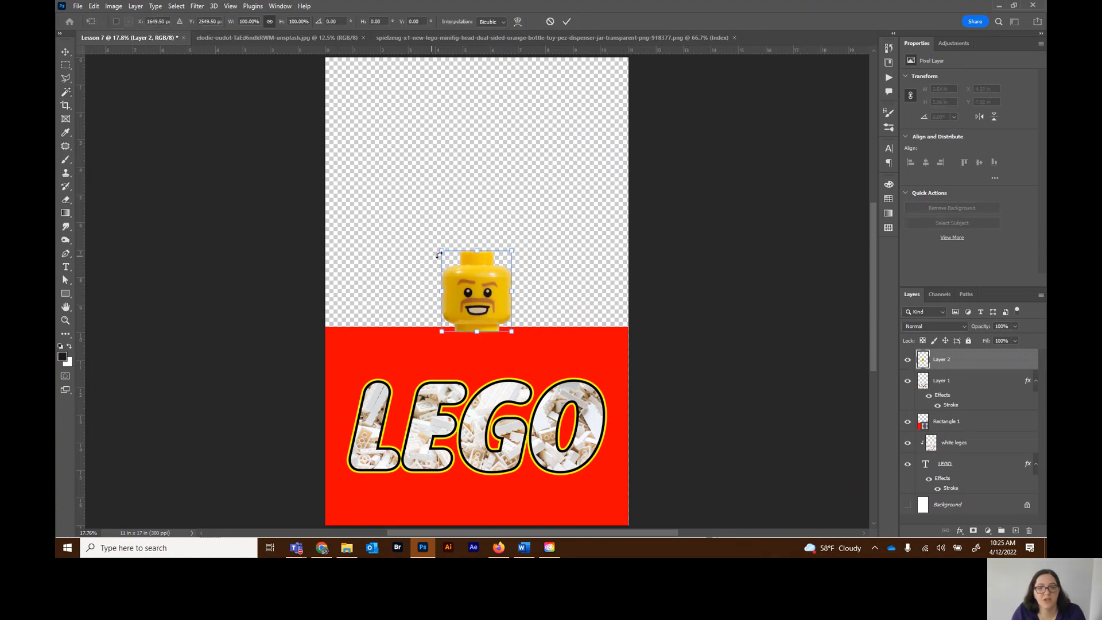
drag(441, 251, 341, 133)
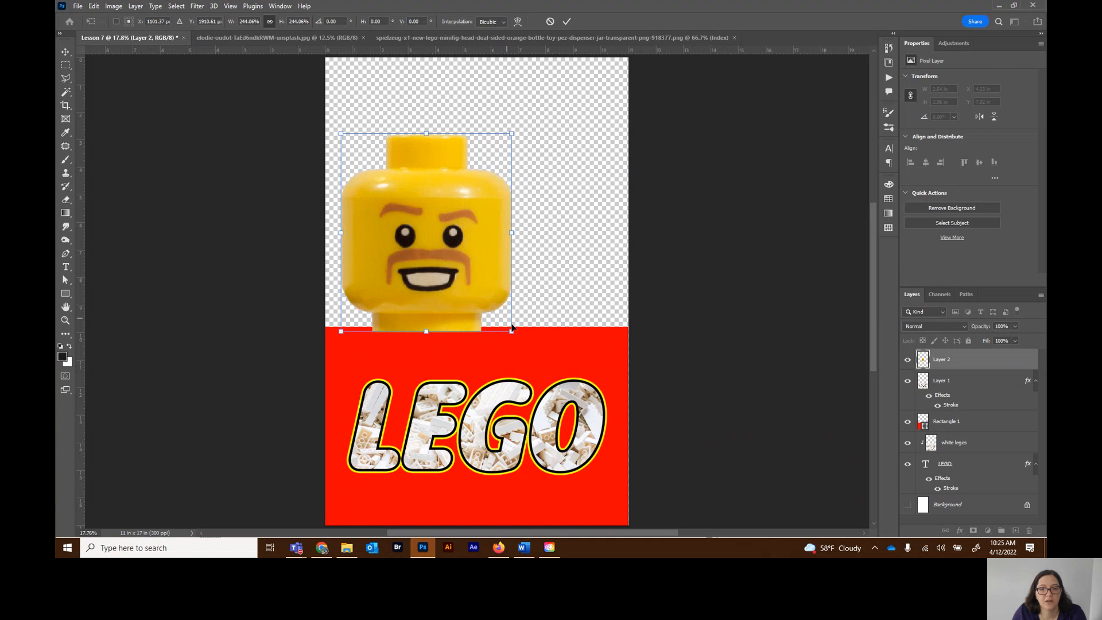
drag(512, 328, 609, 446)
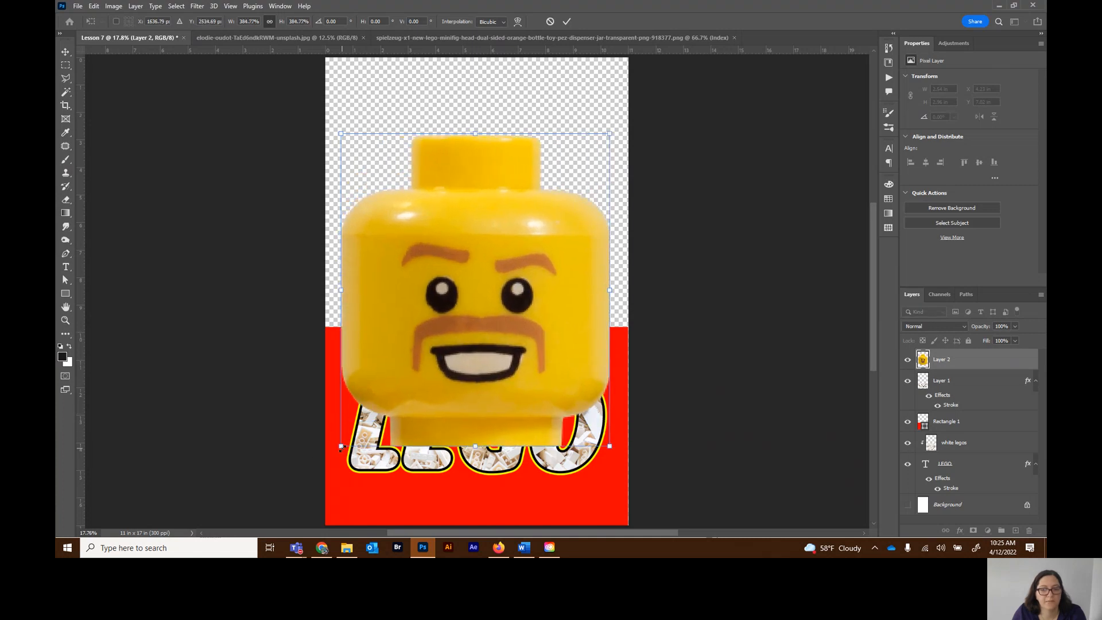
drag(341, 446, 333, 456)
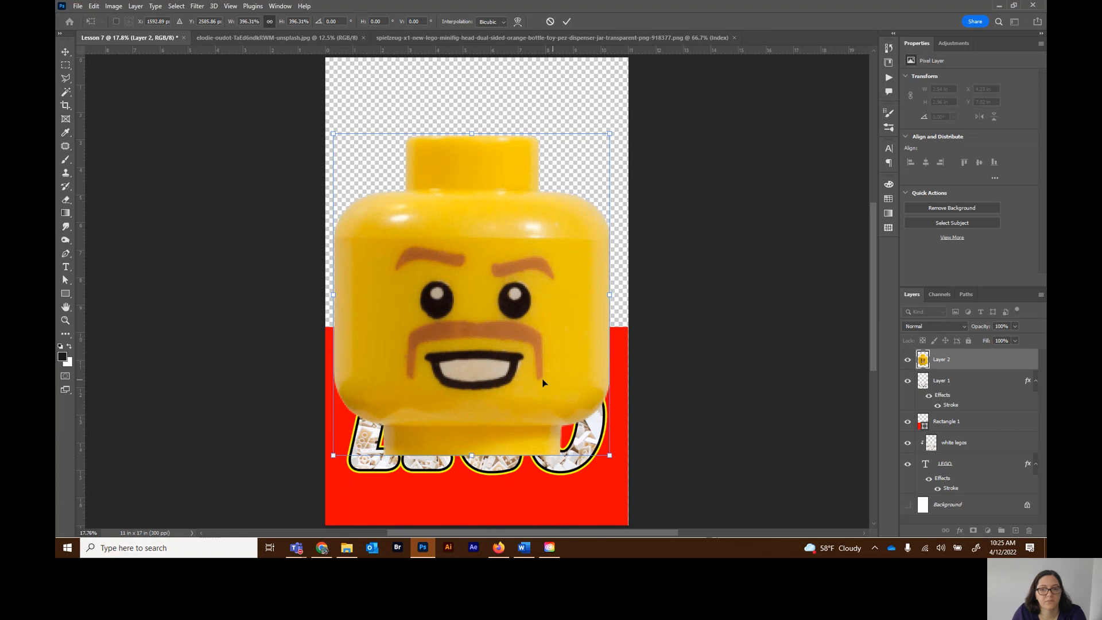
drag(533, 380, 536, 377)
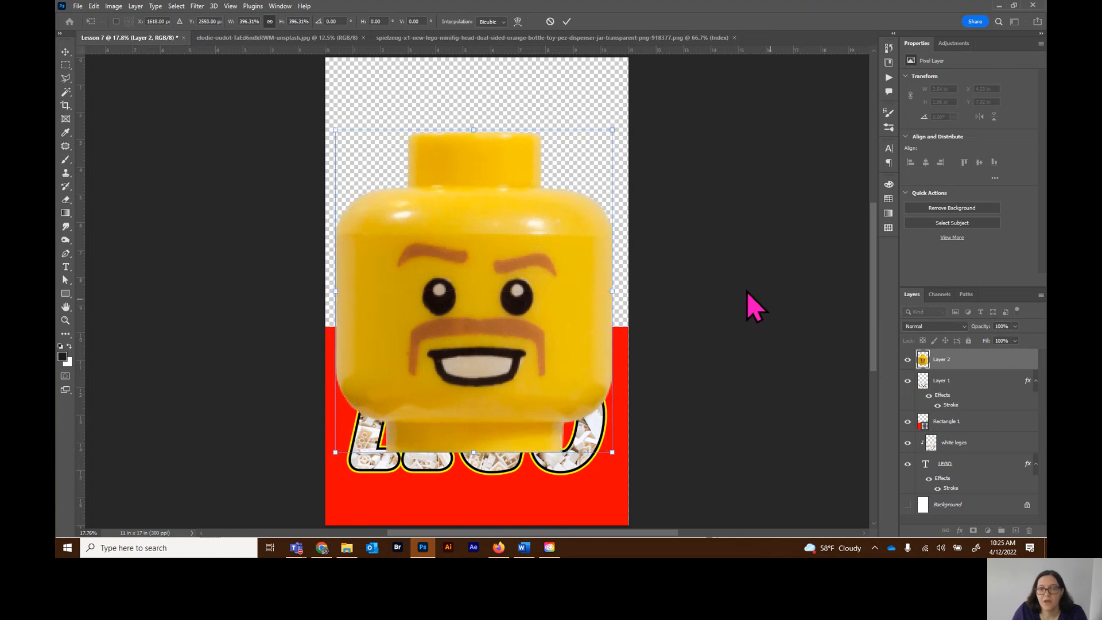
click(566, 22)
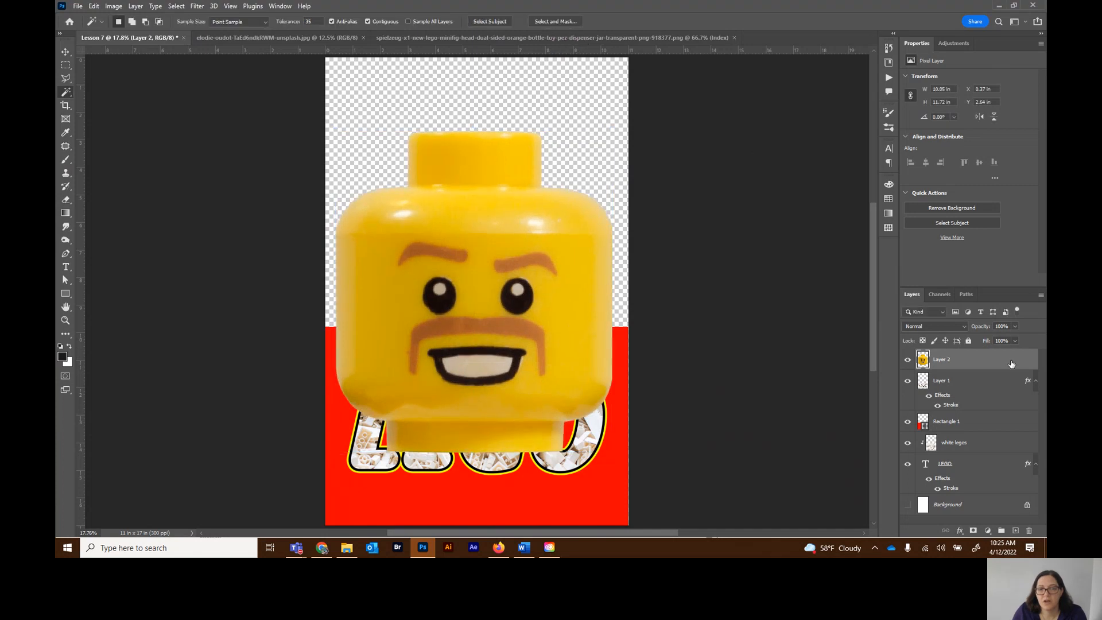
Place the head's Layer 2 below Rectangle 1 and shift the head slightly down behind the red block
drag(993, 361, 989, 433)
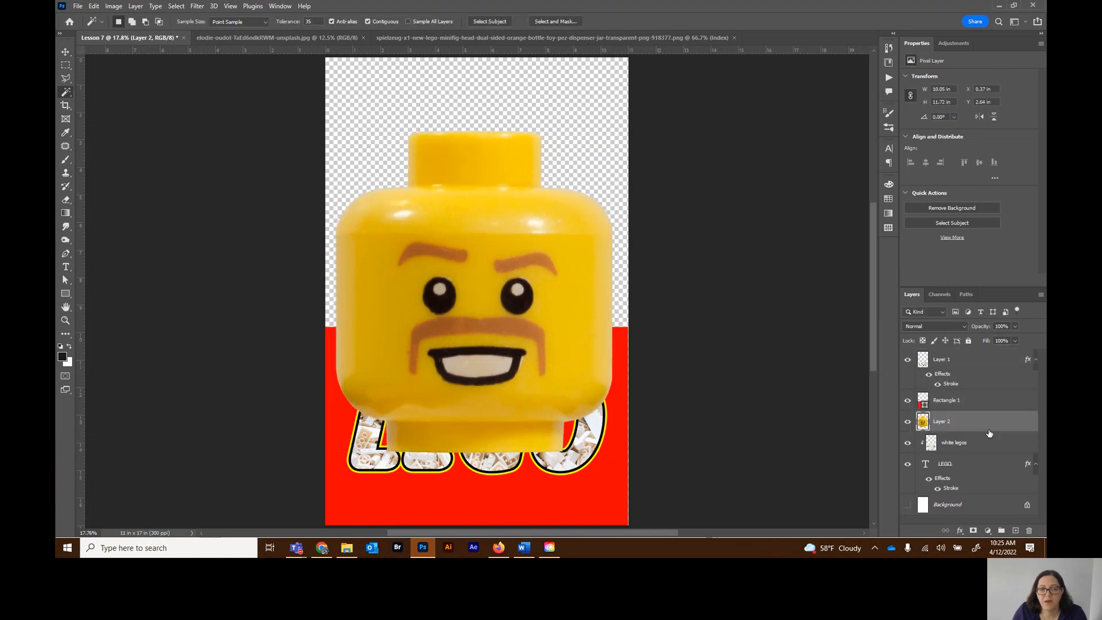
click(65, 52)
drag(466, 268, 468, 281)
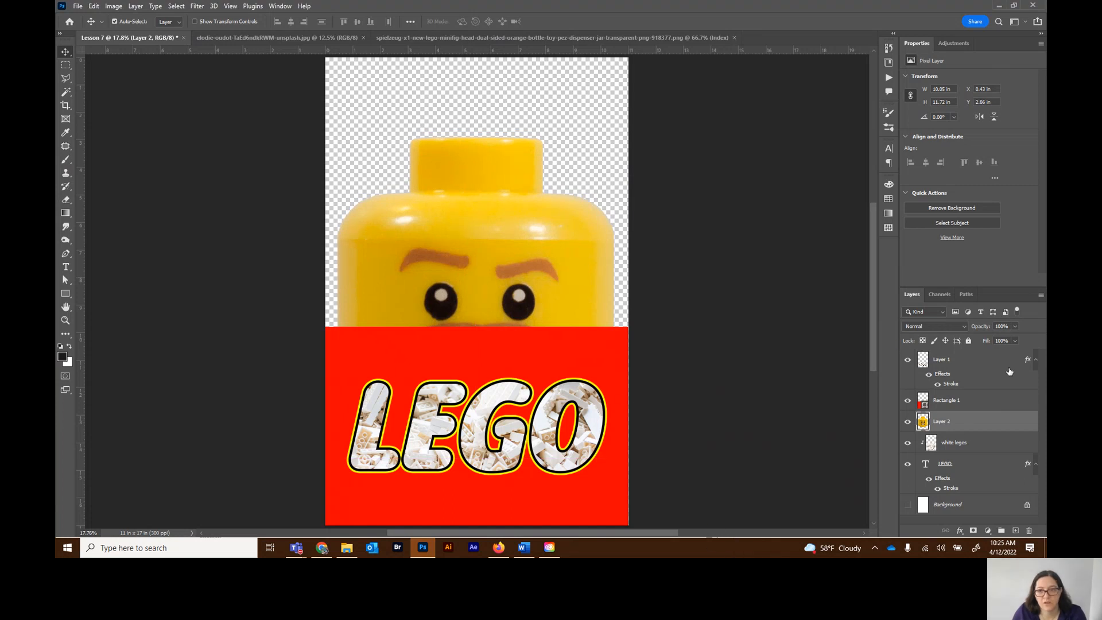
Collapse the effects lists of Layer 1 and the LEGO type layer
click(988, 372)
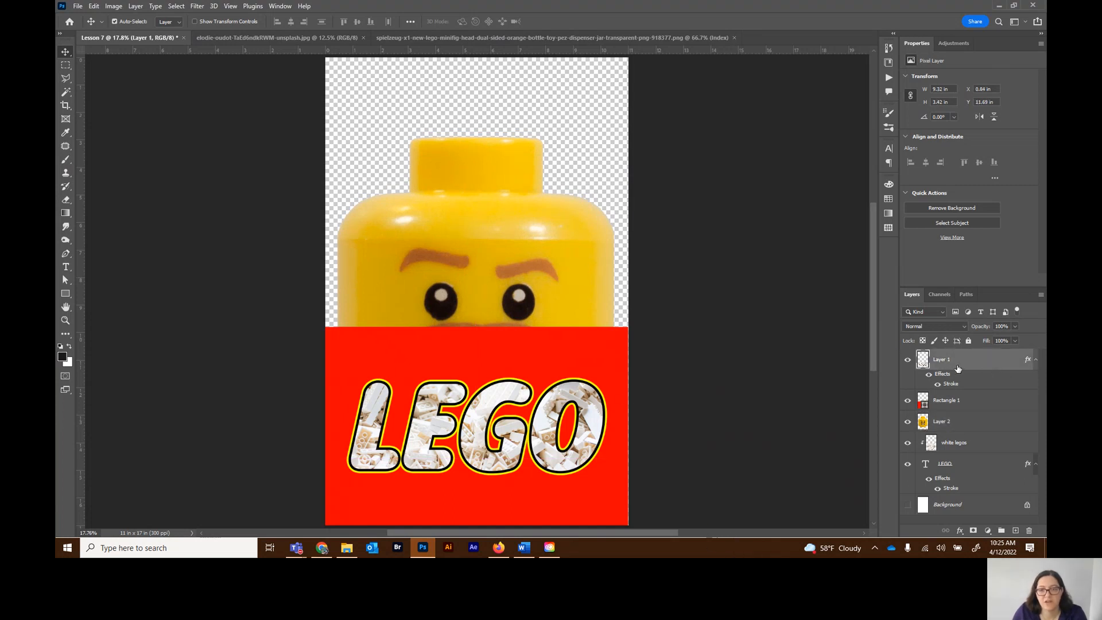
click(1036, 360)
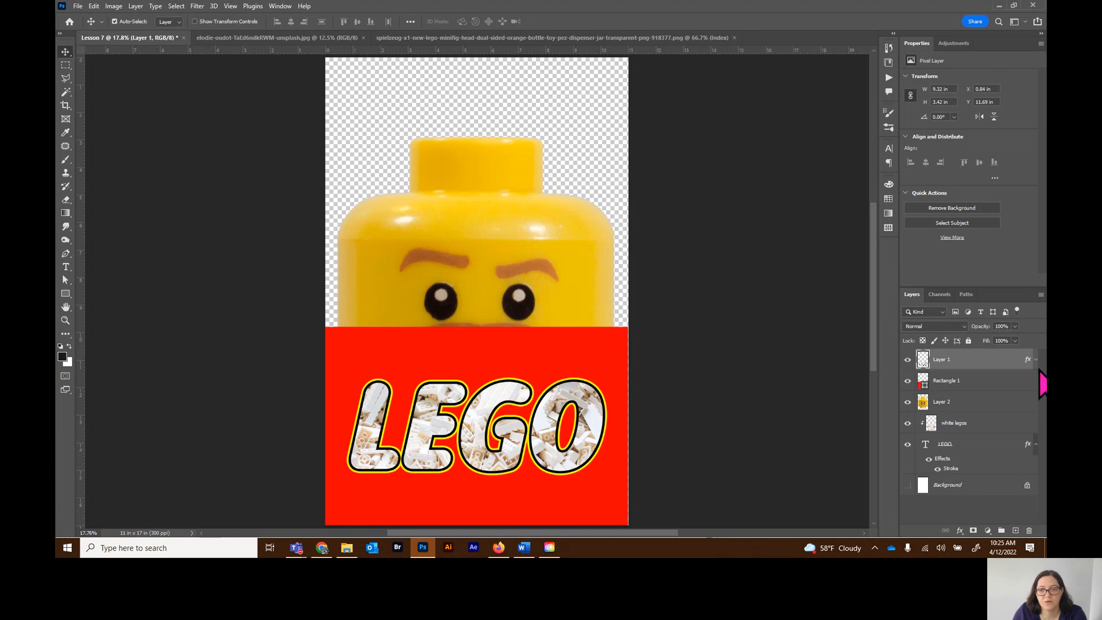
click(1036, 444)
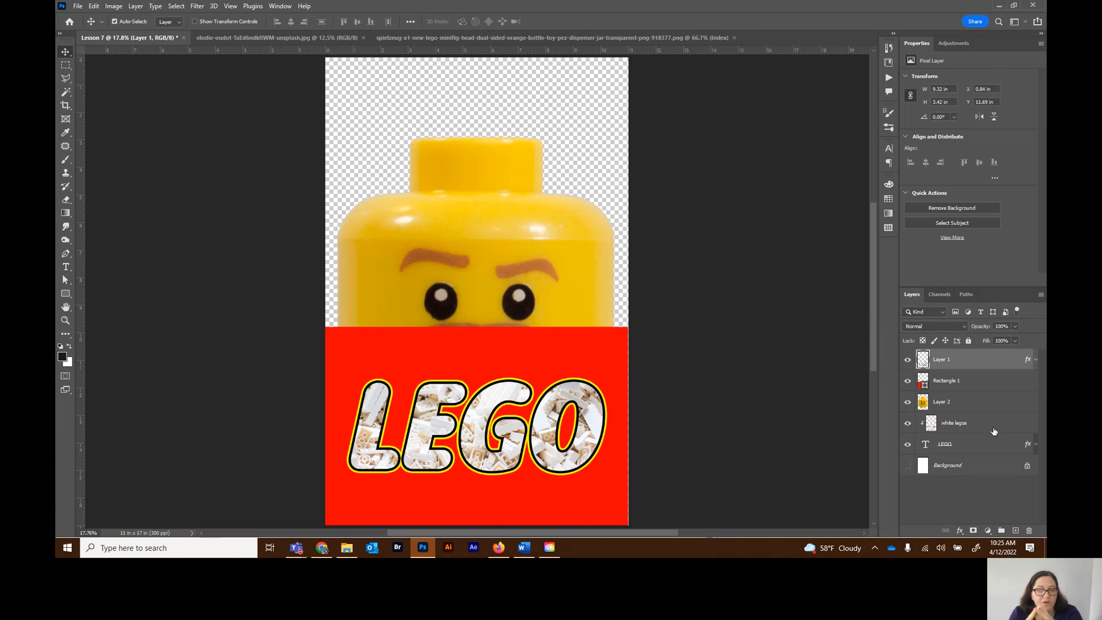
Place 250 pt point text at the top of the poster and move its first word onto the canvas
click(65, 268)
click(65, 269)
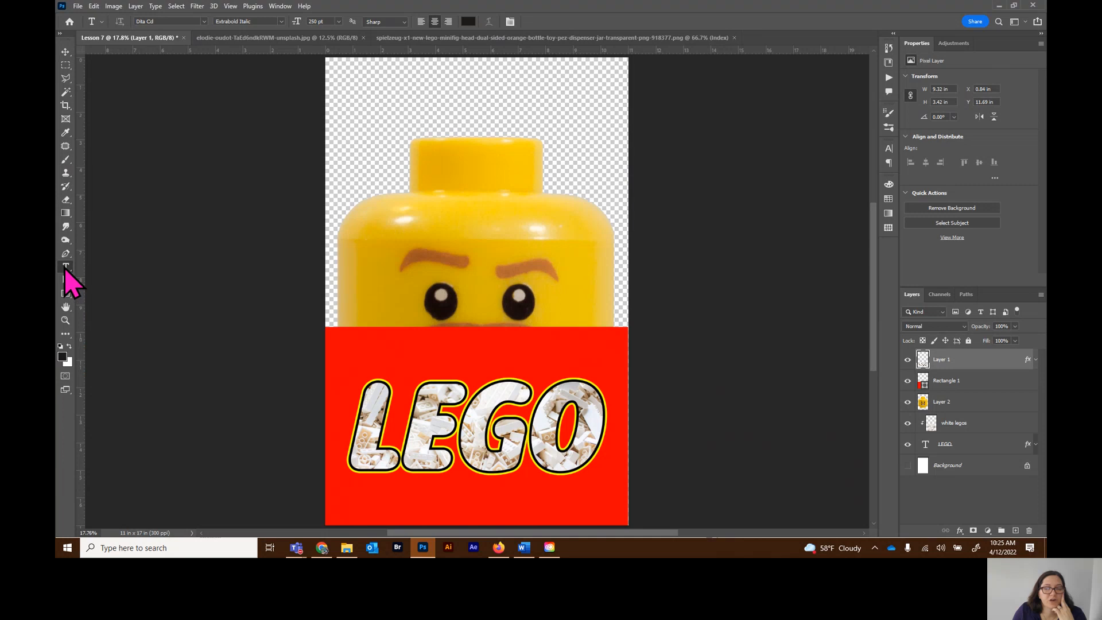
click(455, 141)
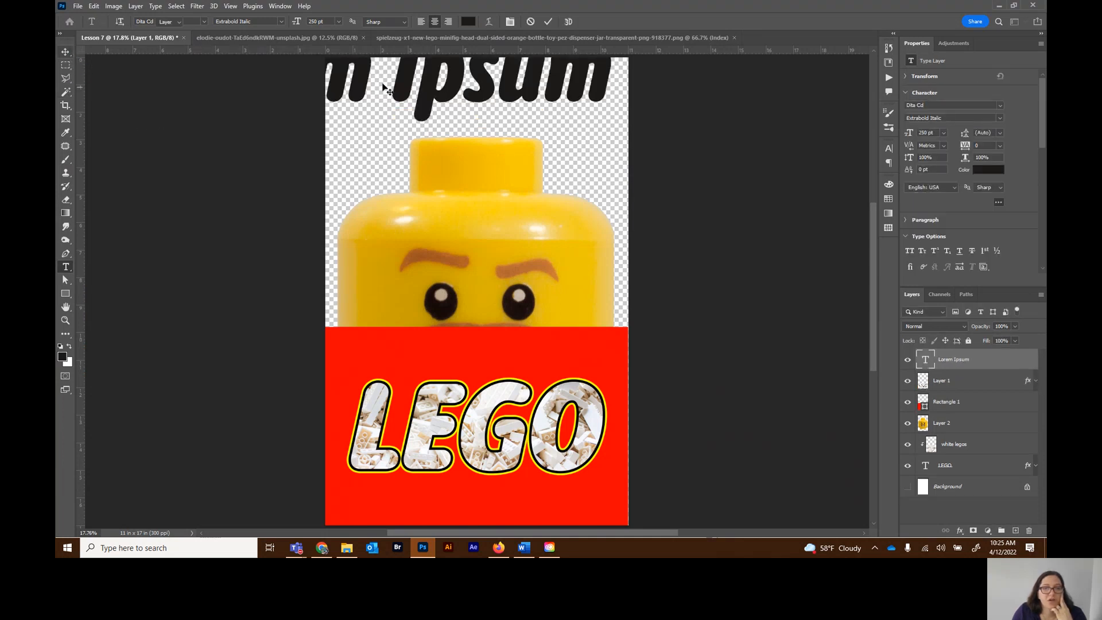
click(69, 53)
drag(348, 85, 559, 128)
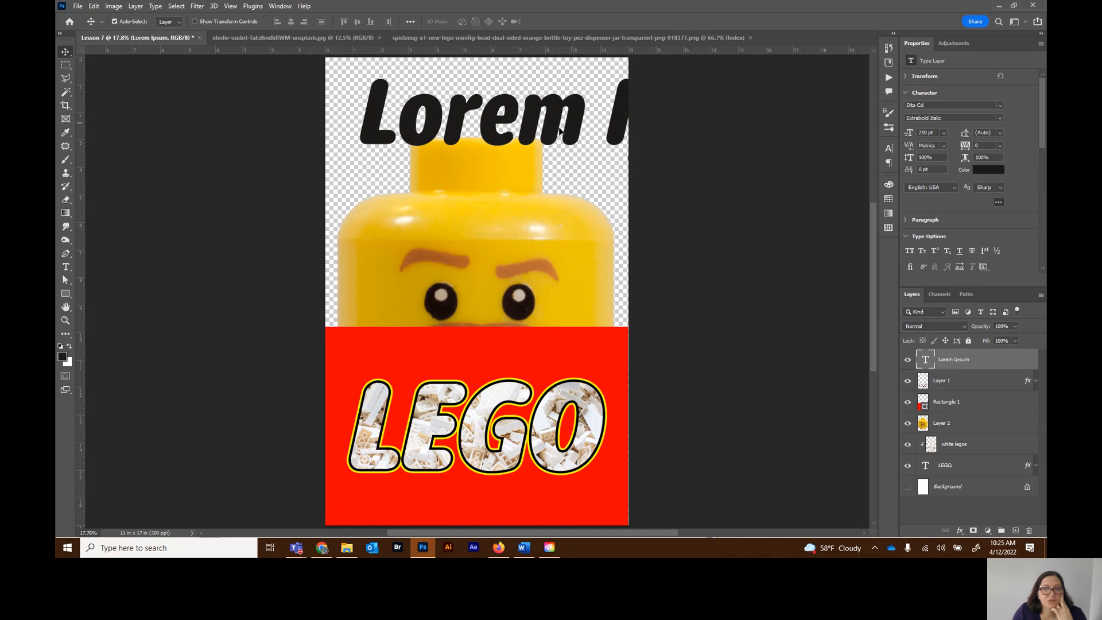
Replace the whole placeholder point text with "Lego"
click(65, 267)
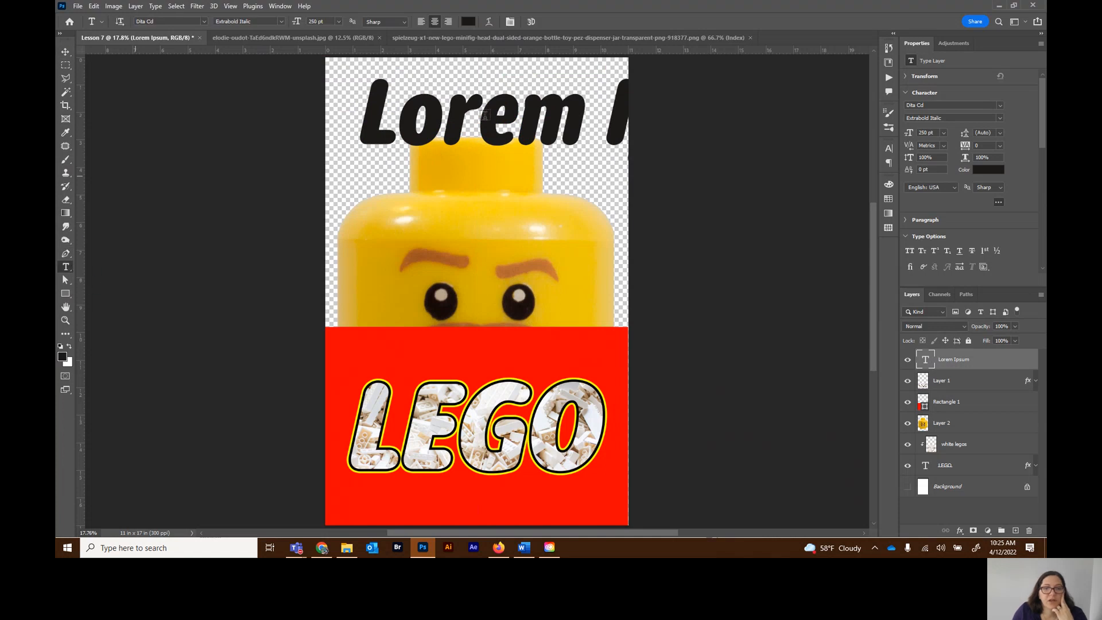
drag(362, 112, 893, 115)
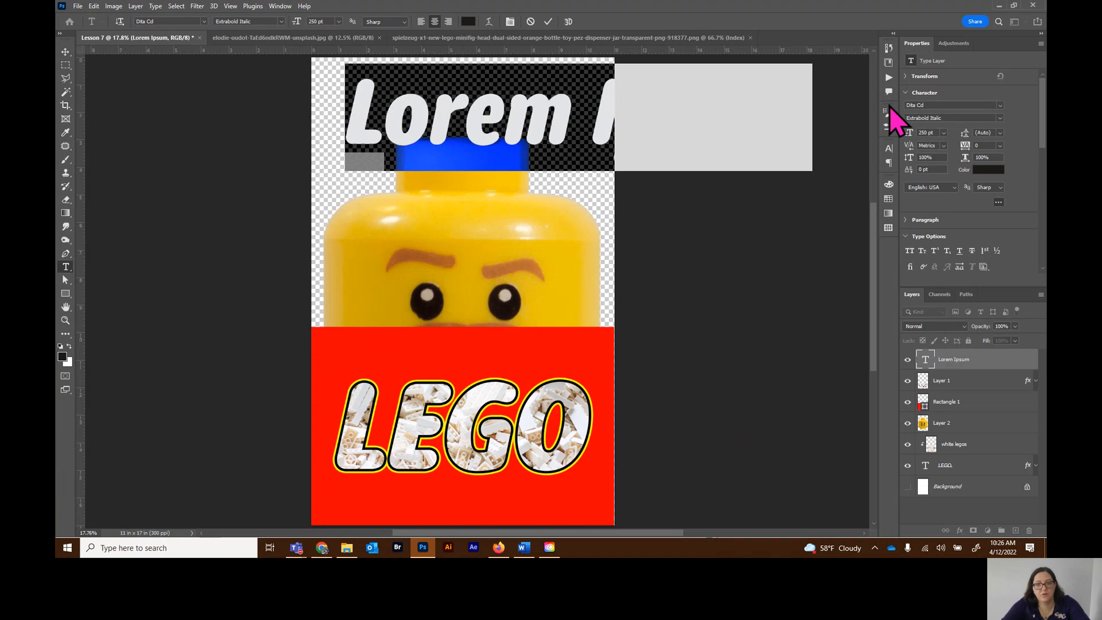
text(Lego)
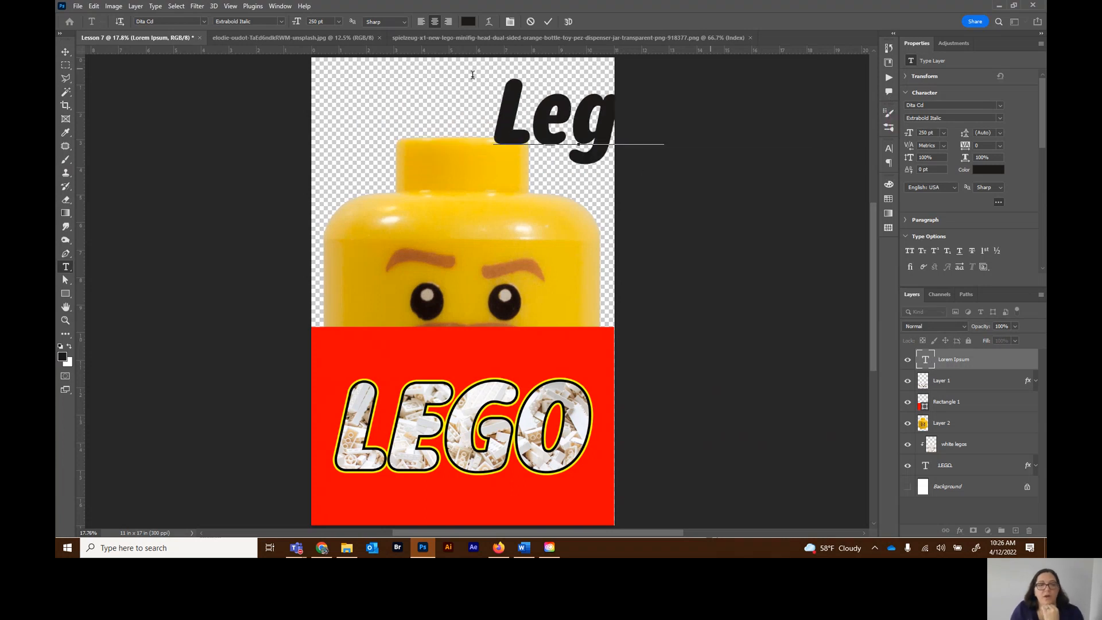
Center the "Lego" point text over the top of the head, and delete its layer
click(65, 53)
drag(542, 135, 440, 134)
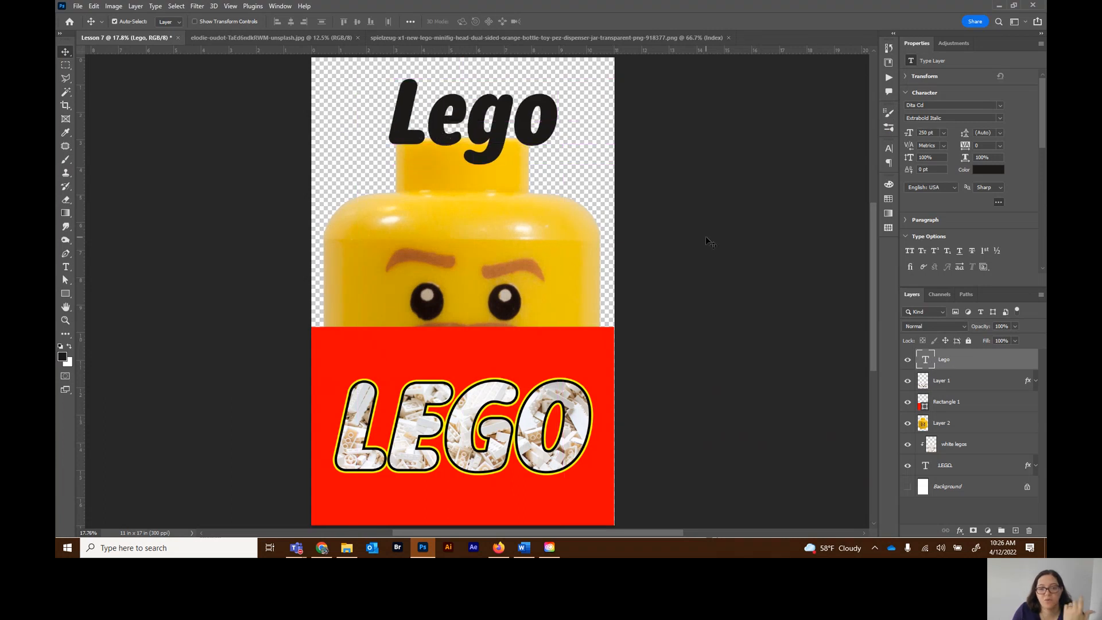
key(Delete)
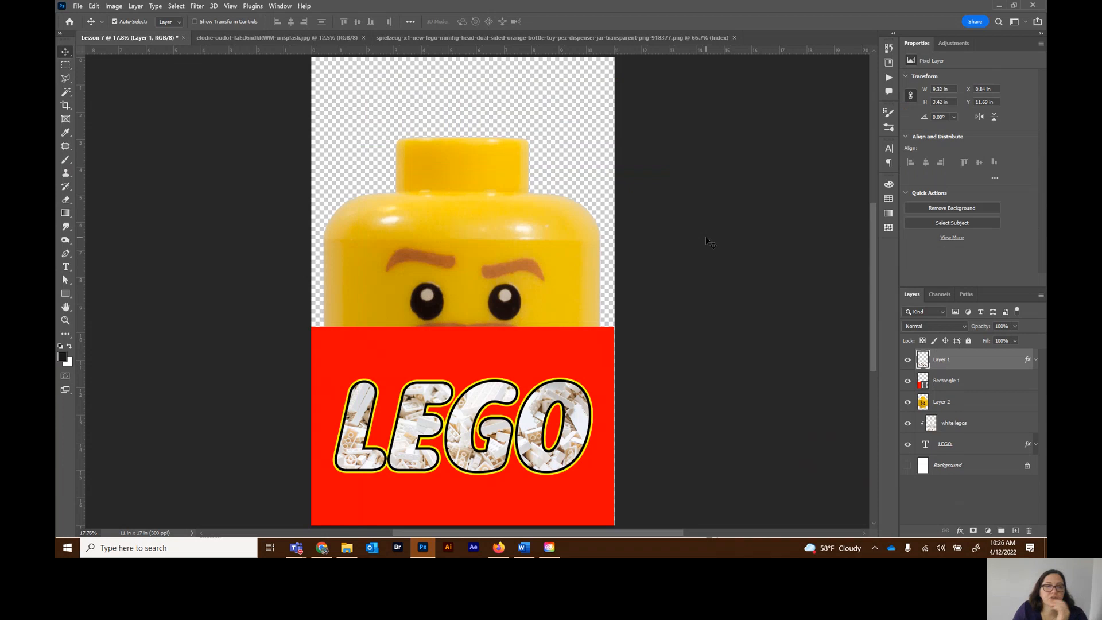
Create a paragraph text box across the empty area above the head with 36 pt text, and delete its layer
click(65, 267)
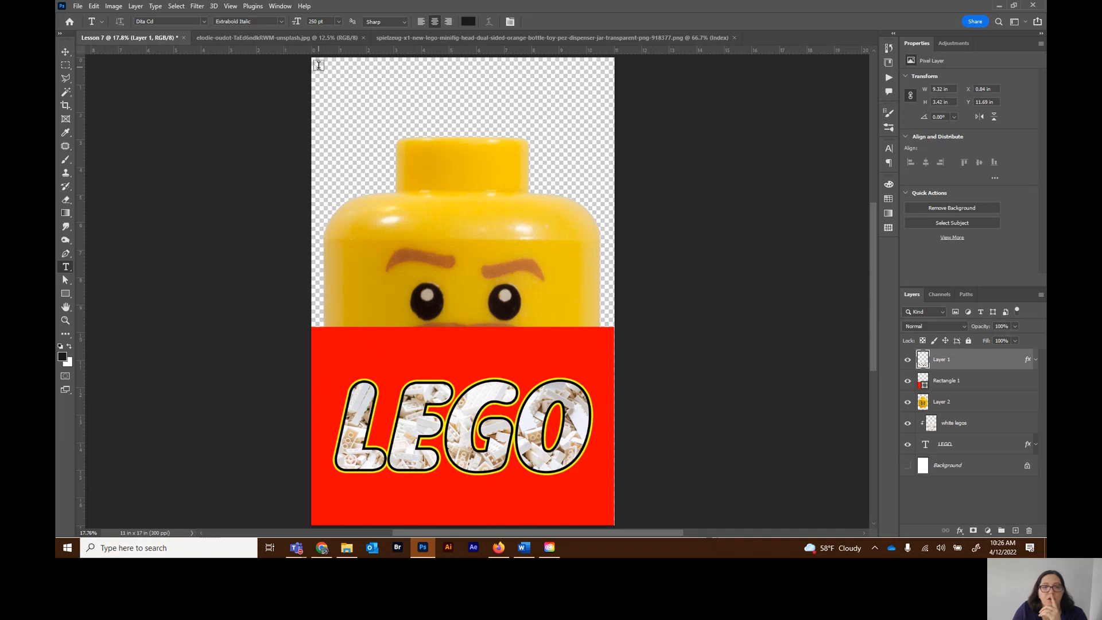
drag(319, 67, 607, 136)
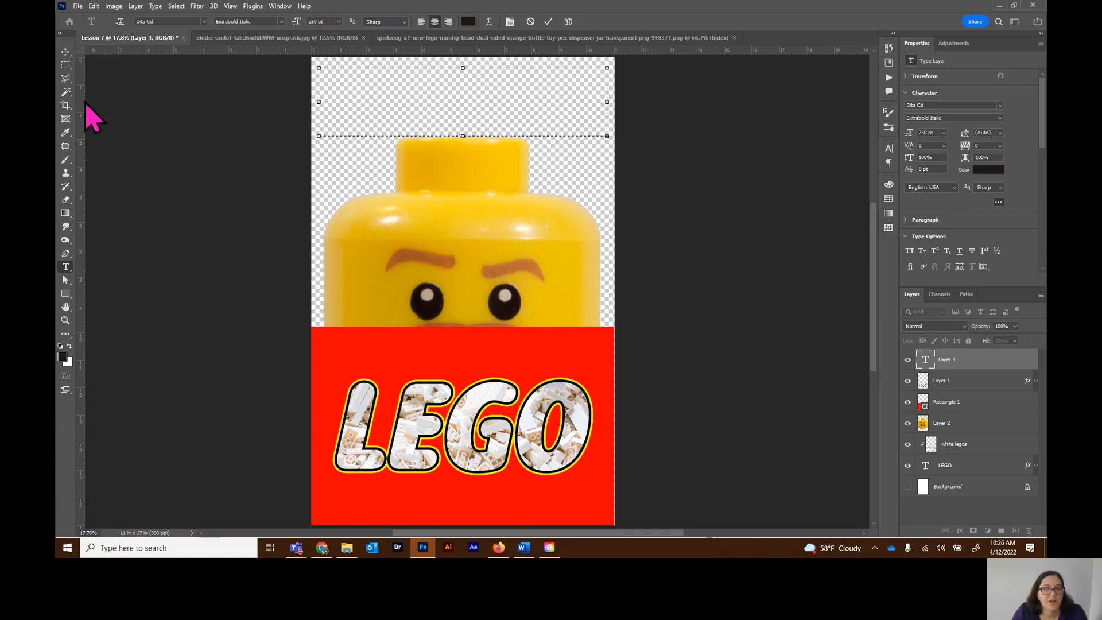
click(943, 135)
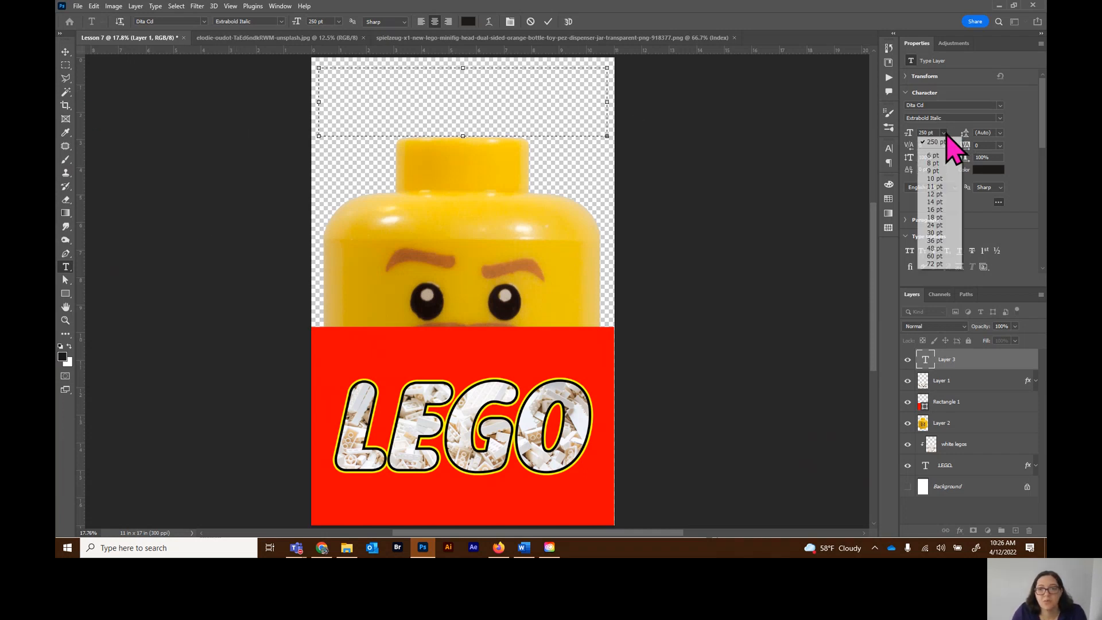
click(935, 248)
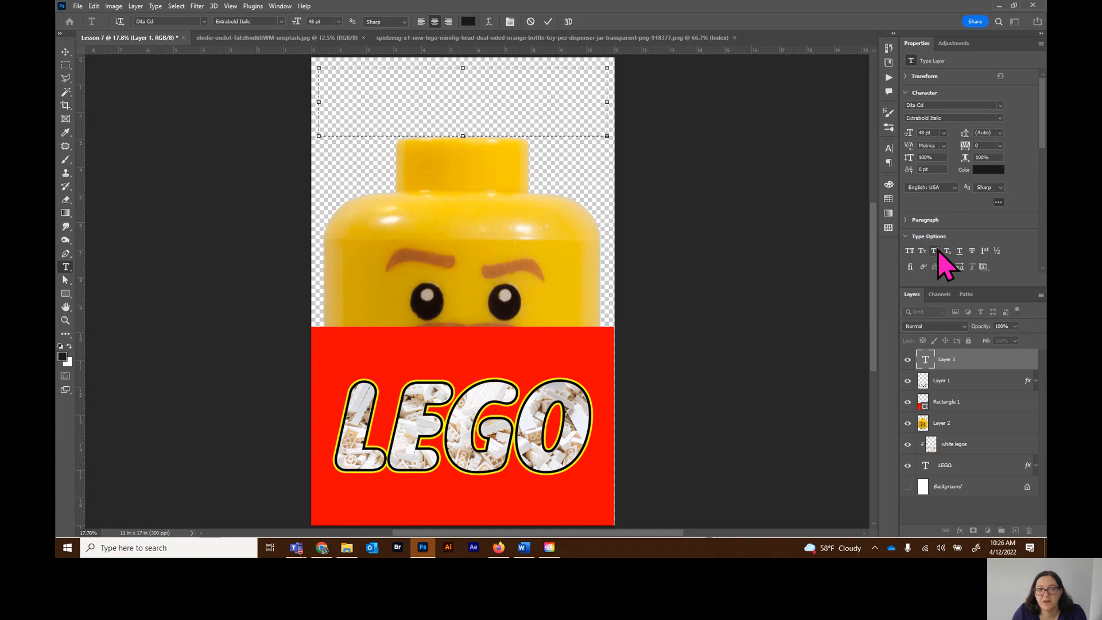
click(331, 78)
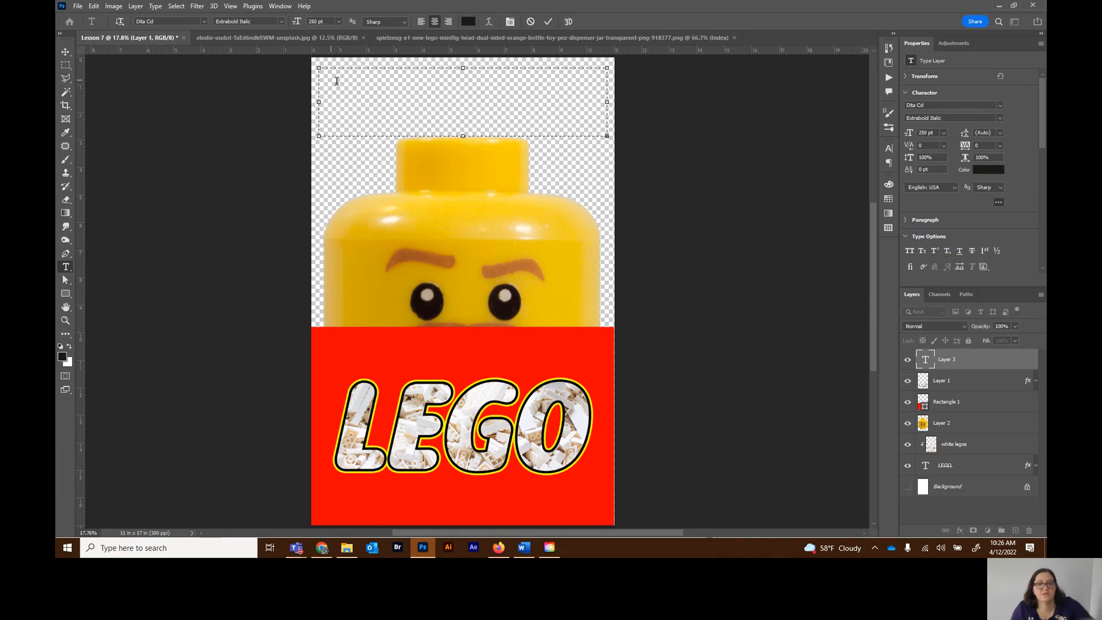
click(943, 132)
click(940, 241)
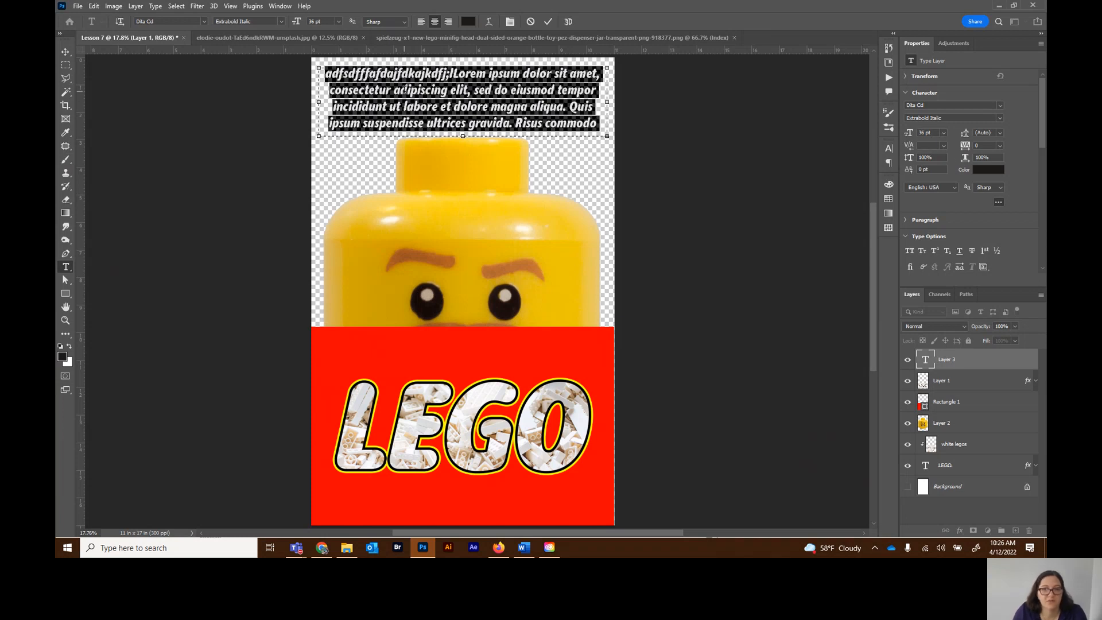
click(66, 52)
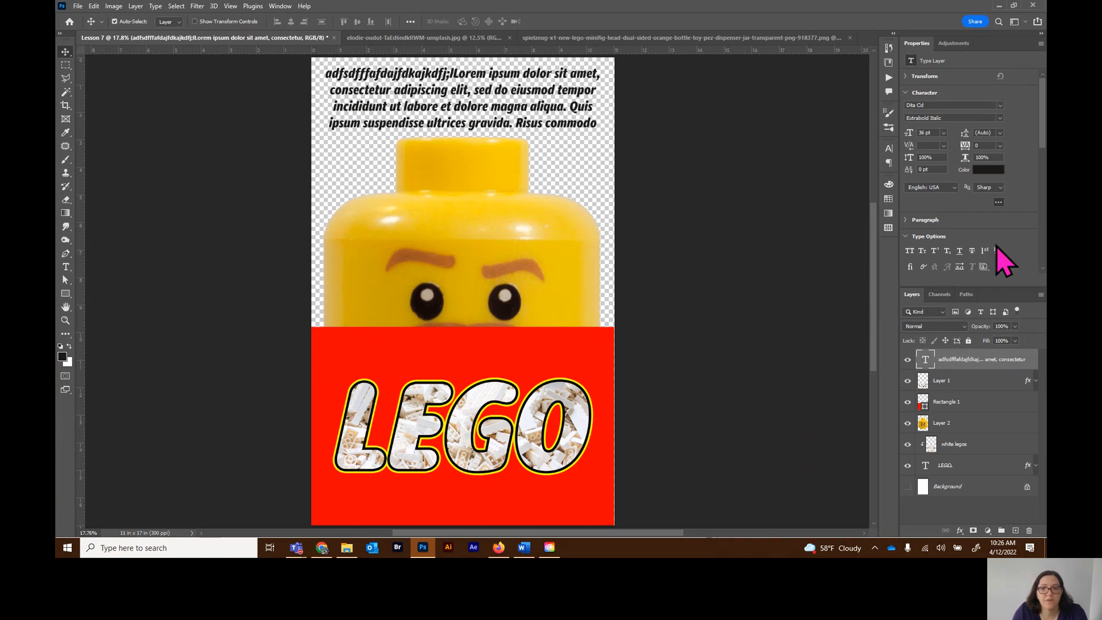
key(Delete)
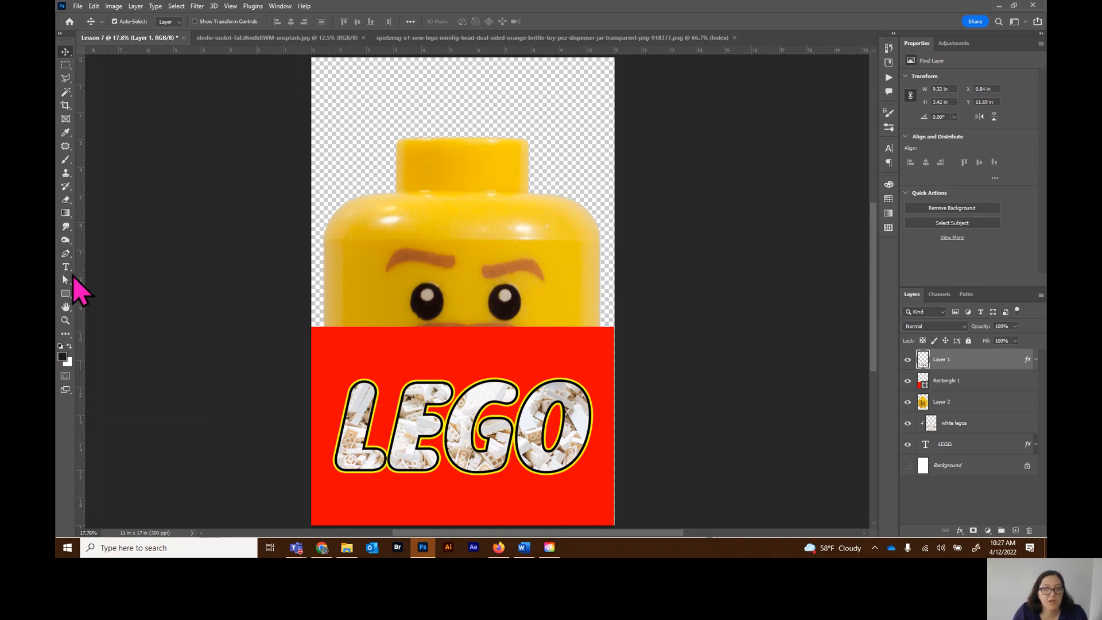
Create a new empty layer above Layer 1 for a Pen tool path around the head's top stud
click(65, 320)
click(457, 86)
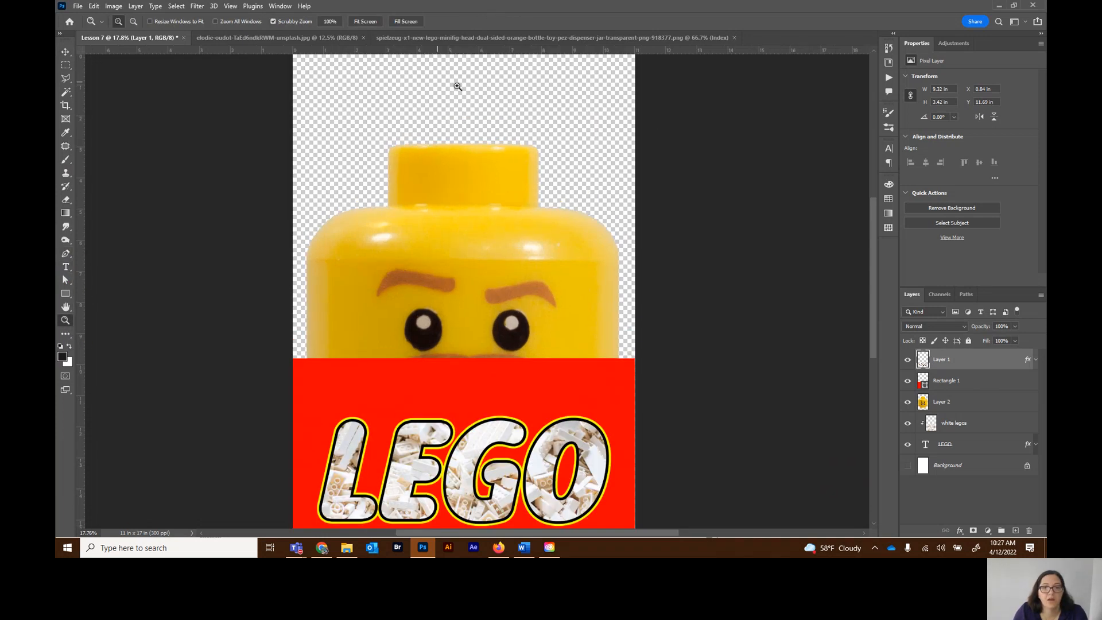
click(466, 98)
drag(873, 235, 871, 203)
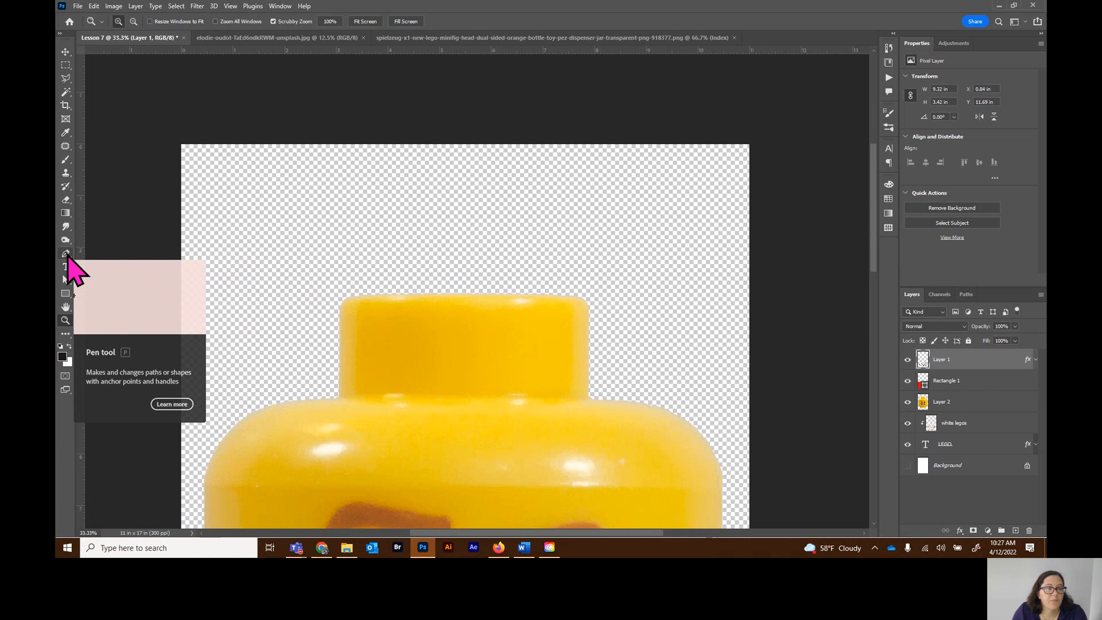
click(69, 258)
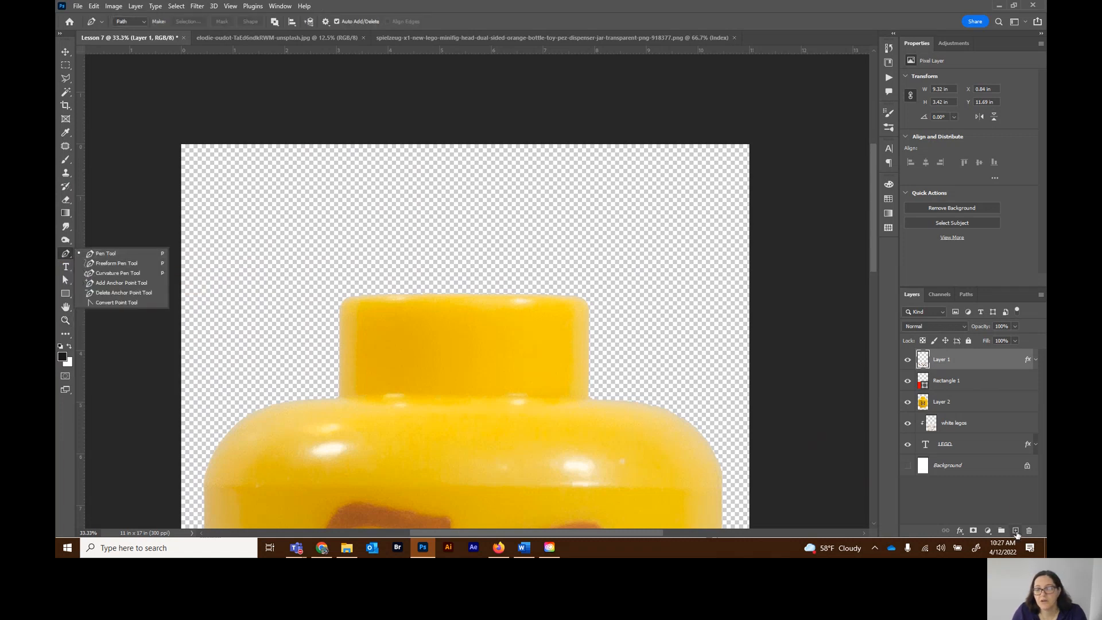
click(1016, 531)
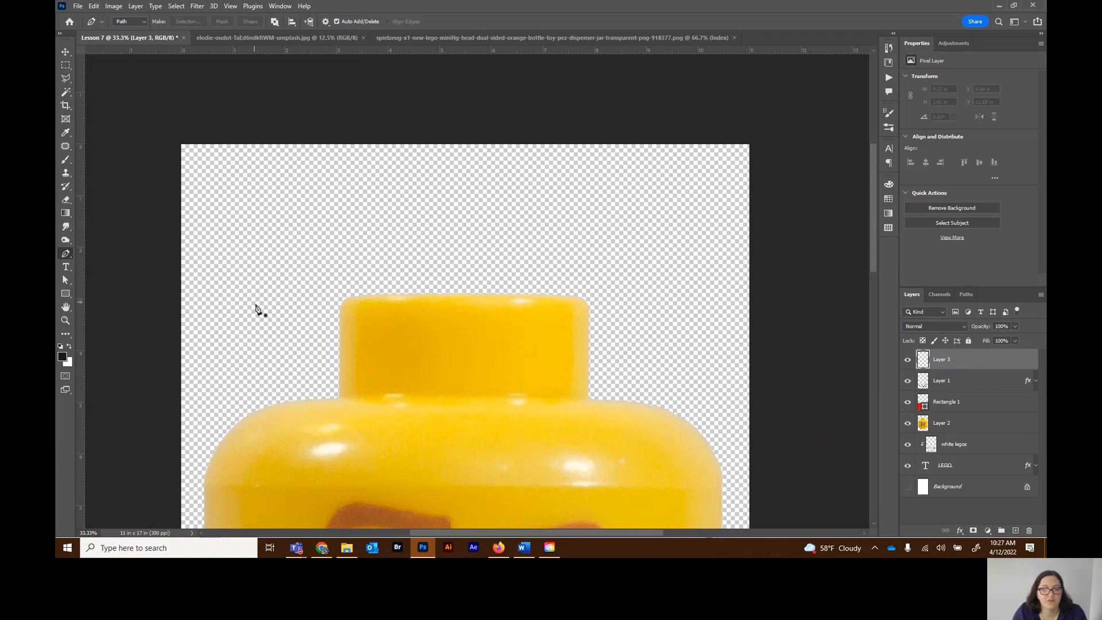
Draw an open three-sided path around the head's top stud, running up its left side, straight across and down its right side
click(299, 369)
click(299, 226)
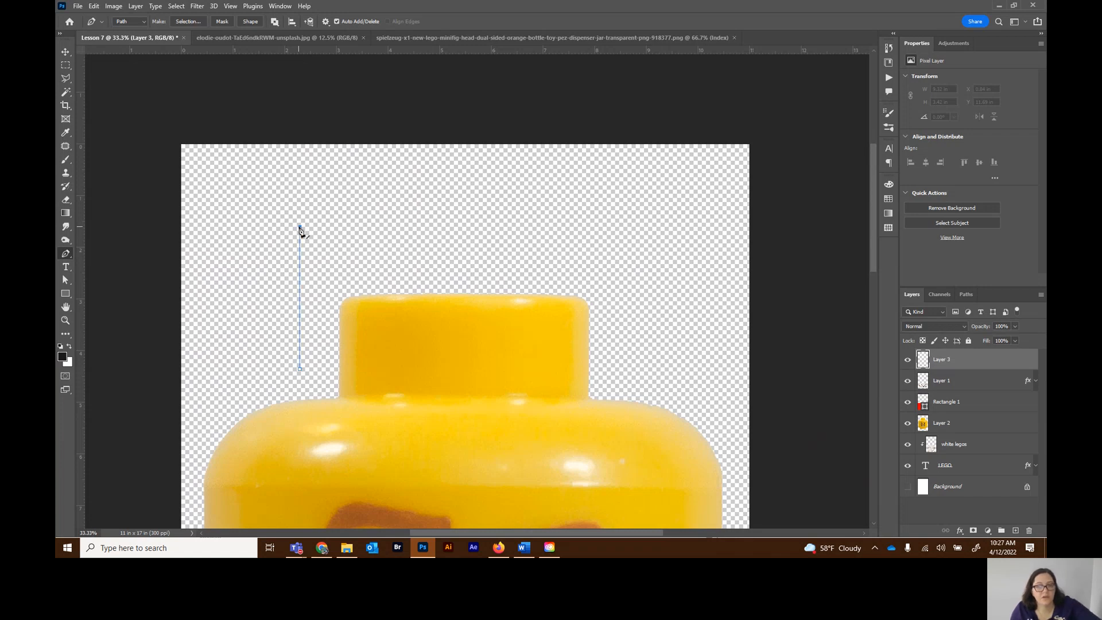
click(623, 227)
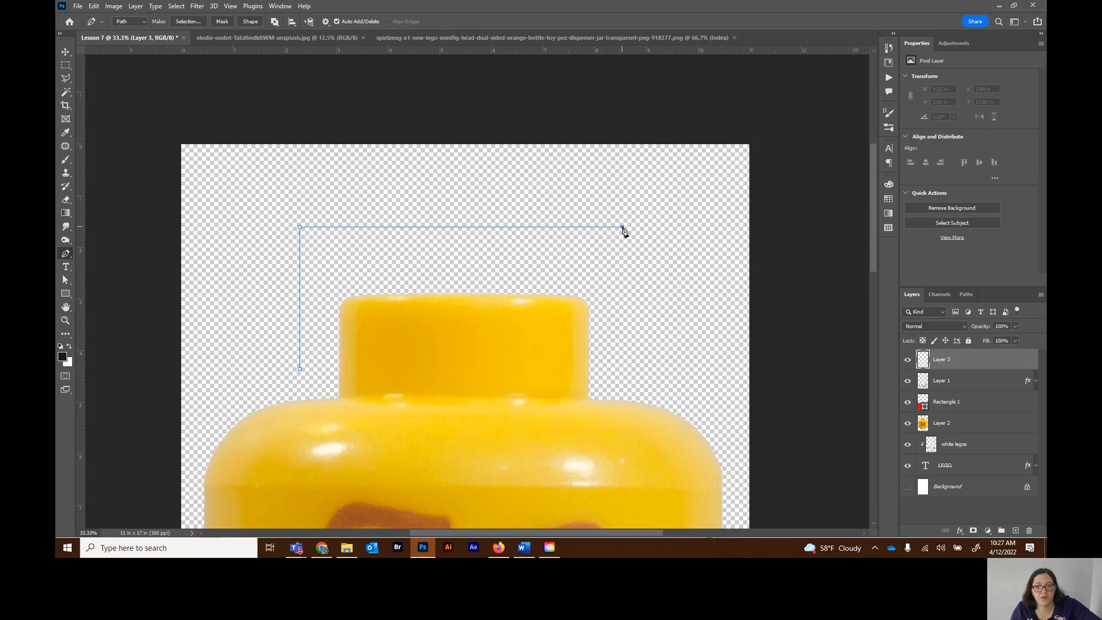
click(623, 372)
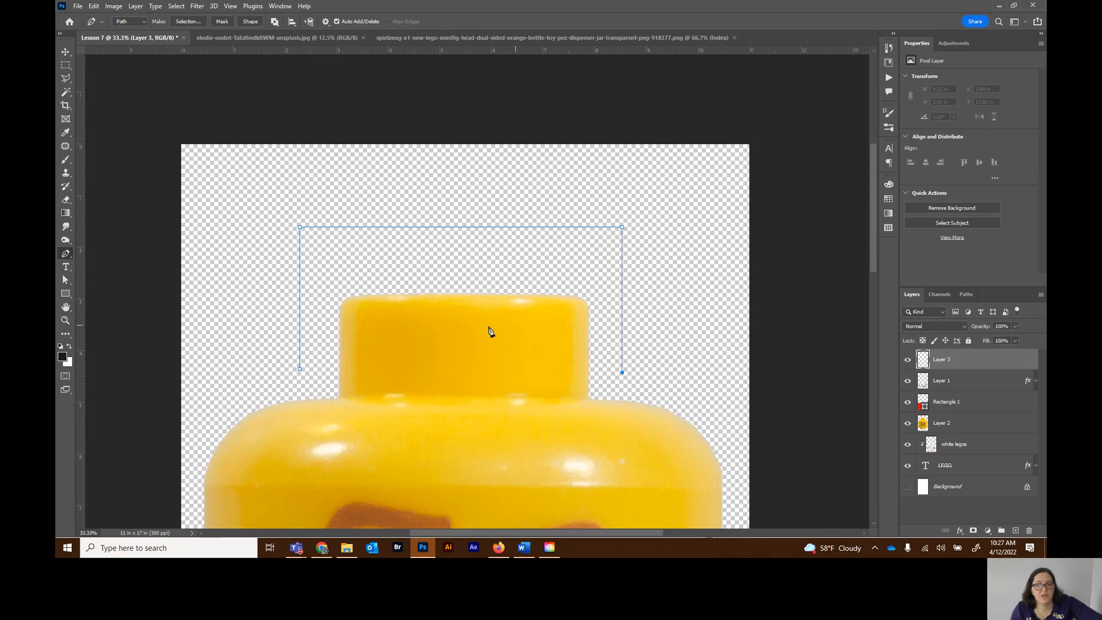
key(Escape)
key(ctrl+z)
click(622, 376)
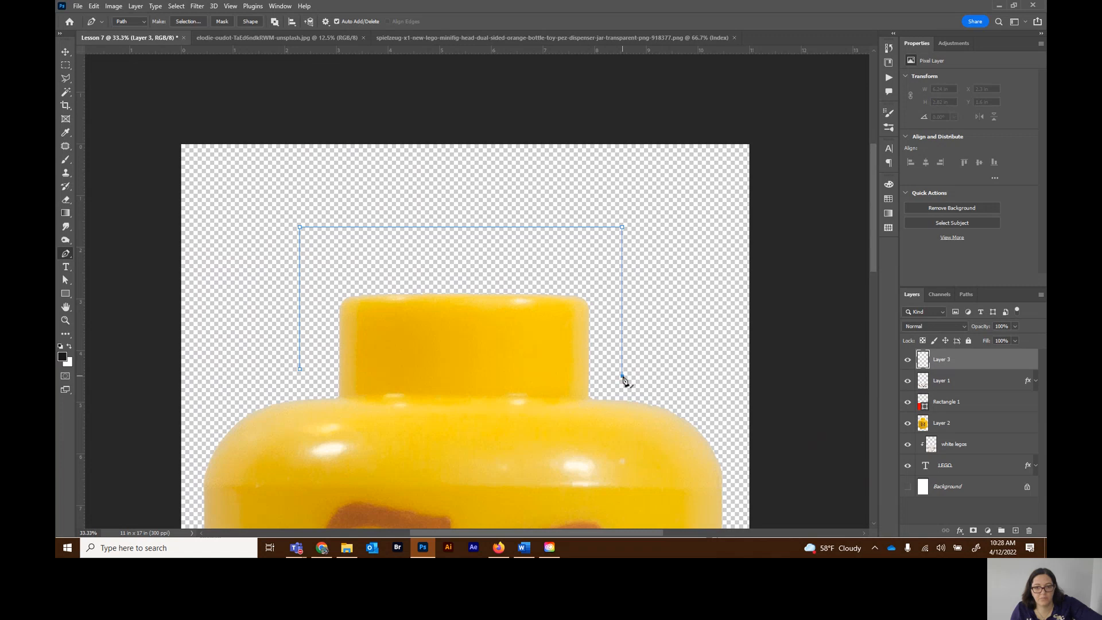
Add 36 pt Lorem ipsum placeholder type on the path, starting near the lower end of its left side
click(66, 267)
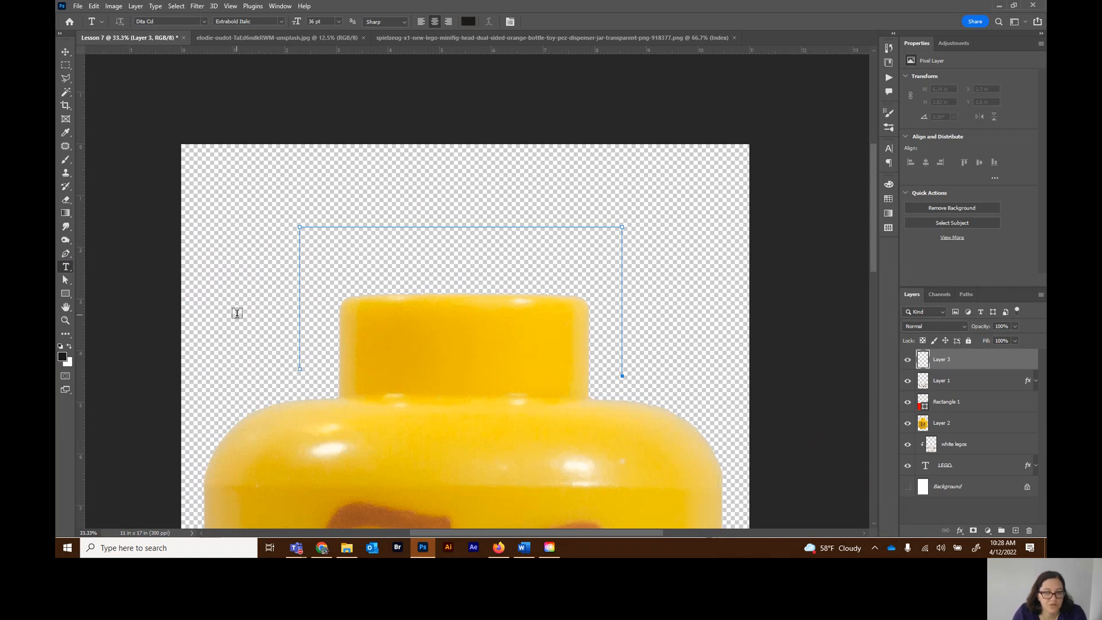
click(299, 359)
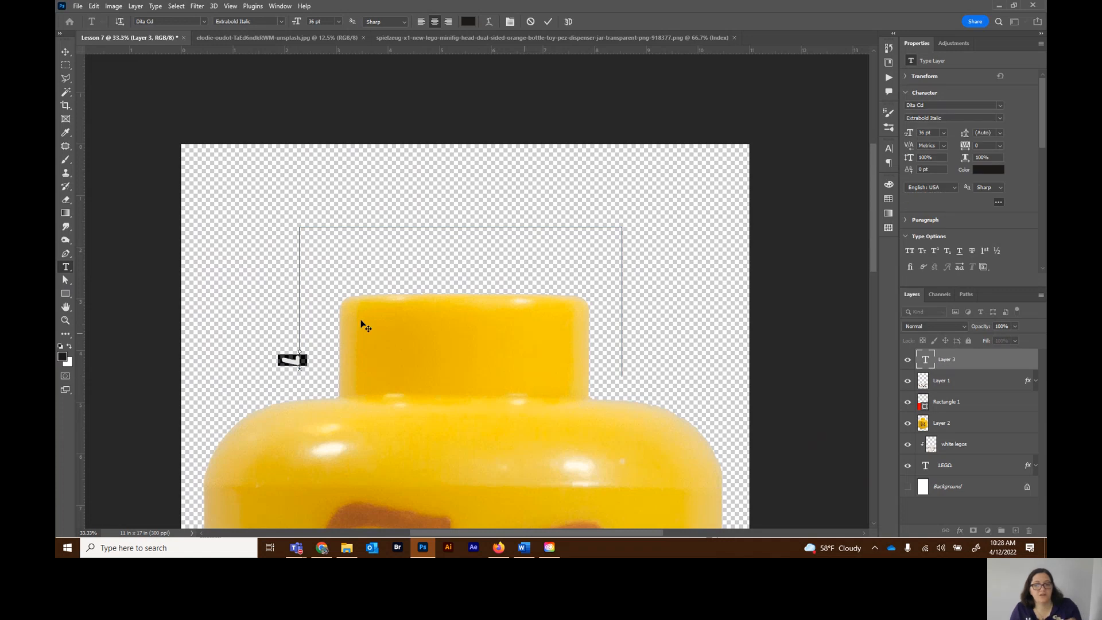
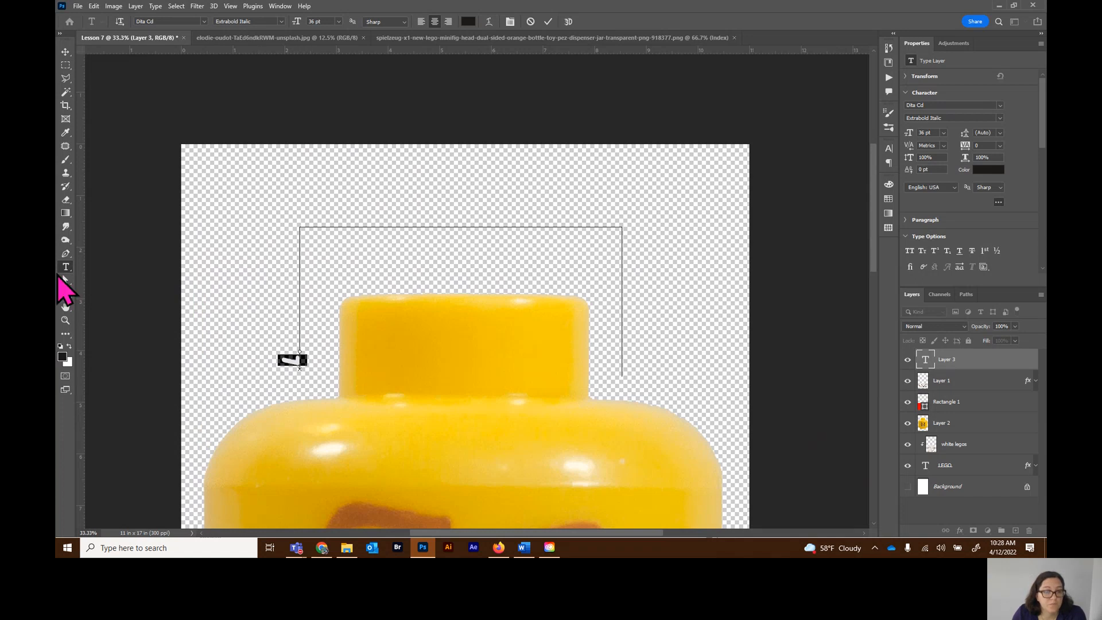
click(65, 281)
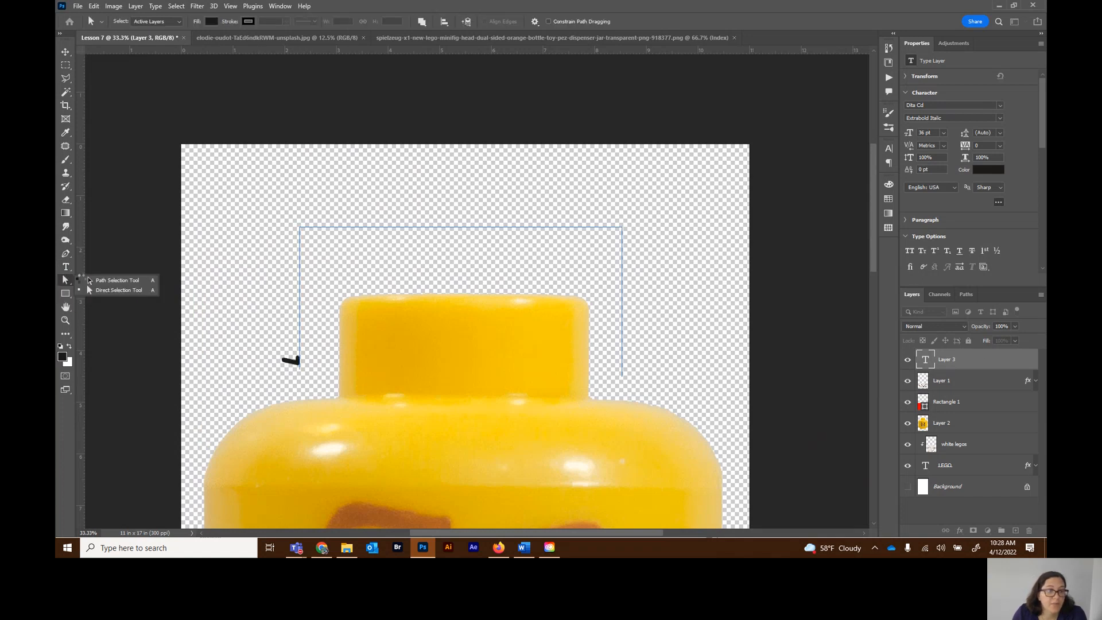
click(120, 289)
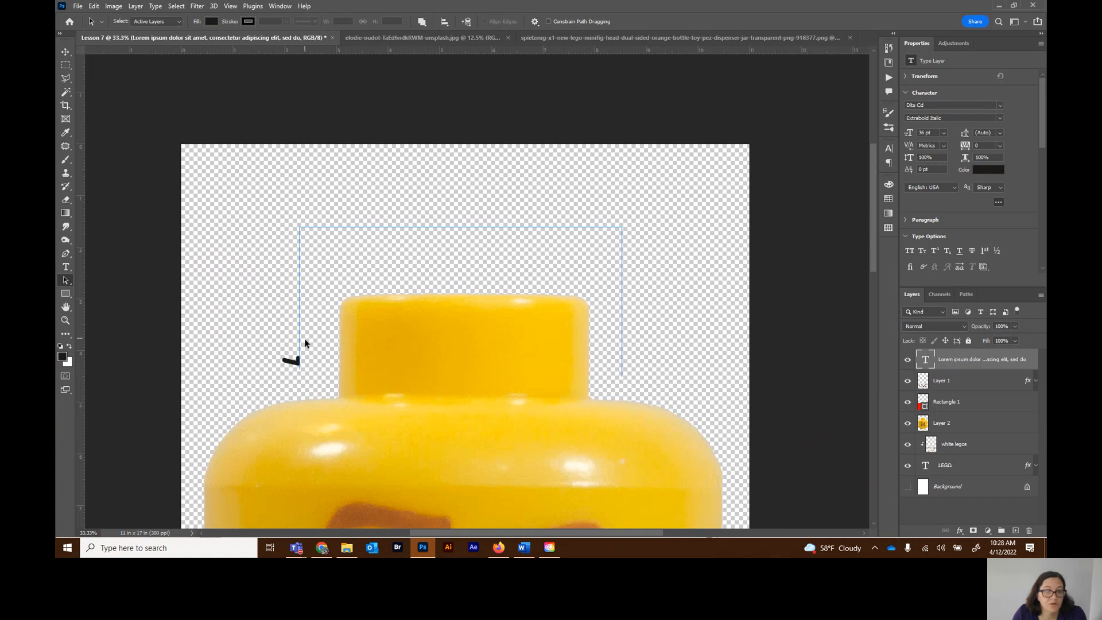
Reposition the Lorem ipsum type with the Path Selection tool, flipping it inside and back outside, so it runs along all three sides of the path
click(65, 284)
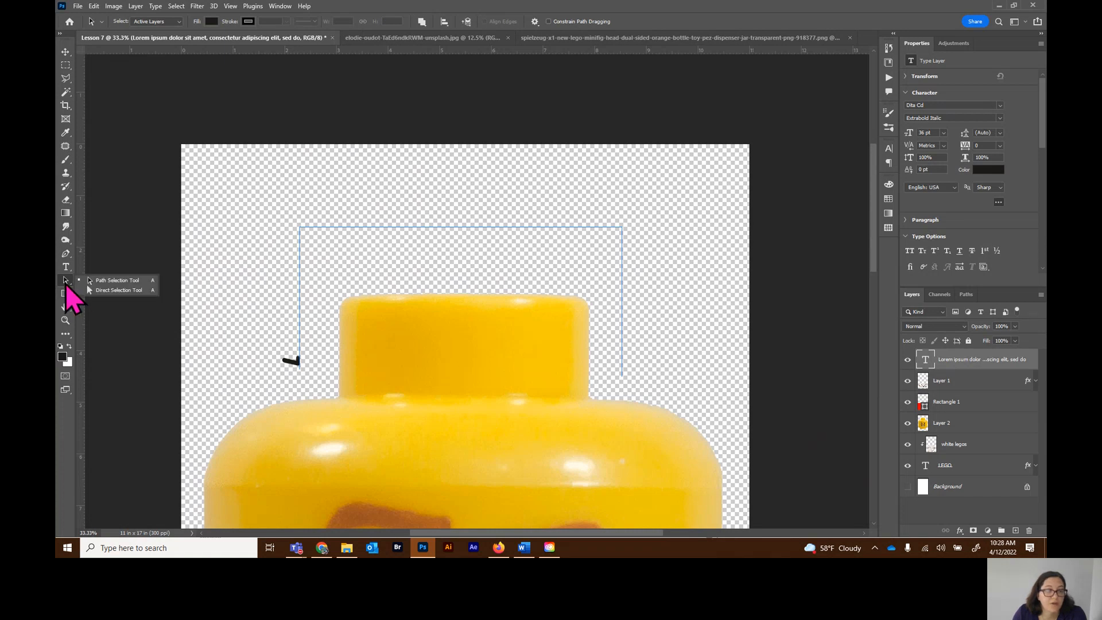
click(105, 281)
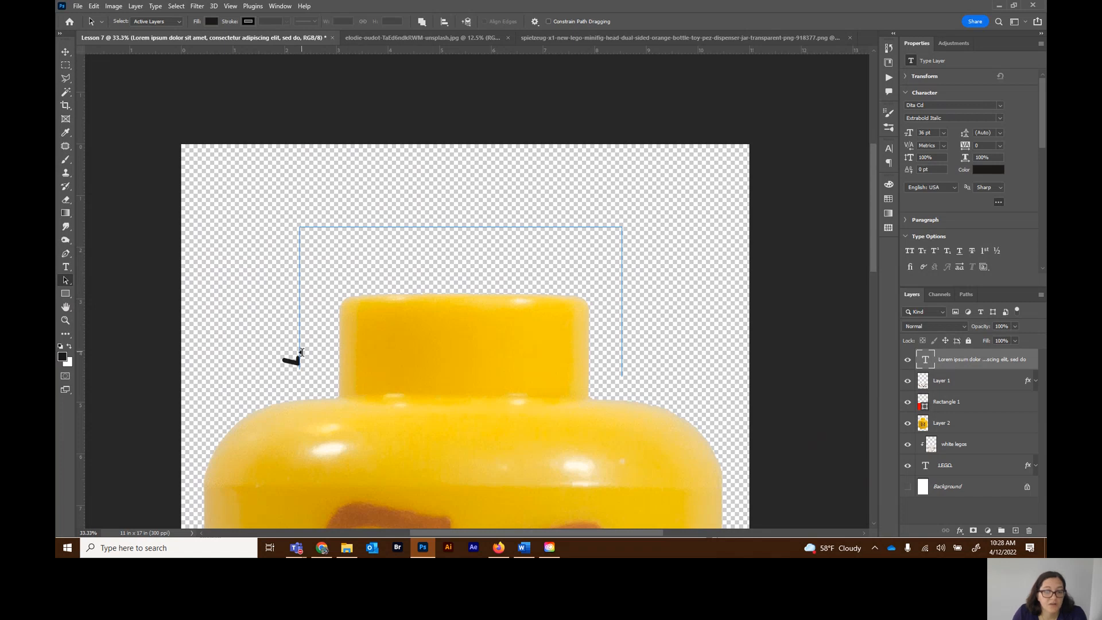
click(298, 346)
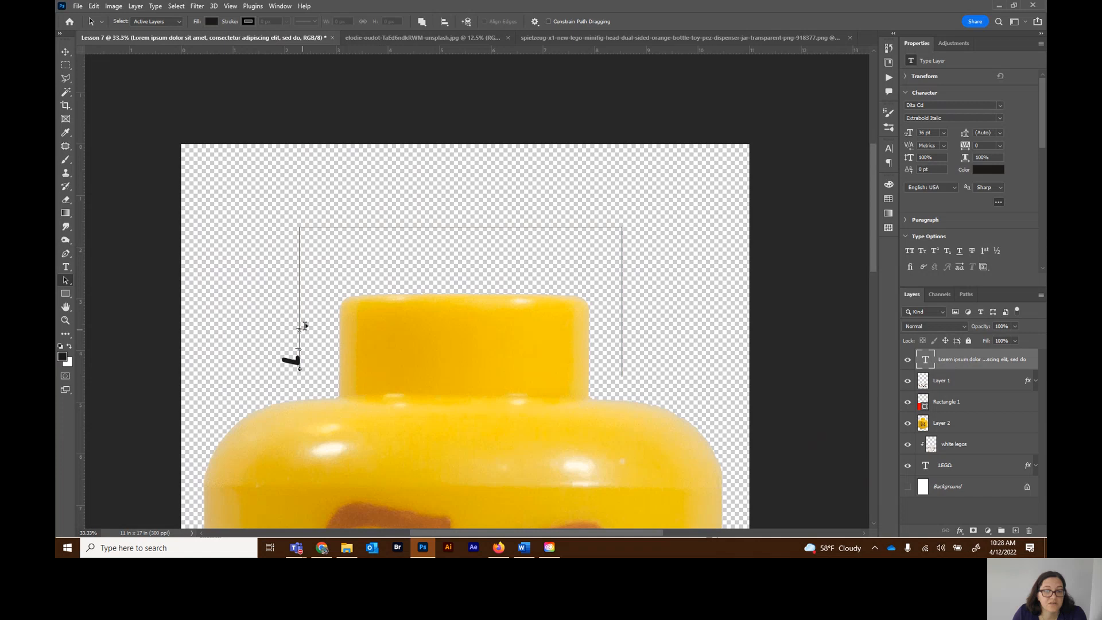
drag(305, 305, 304, 278)
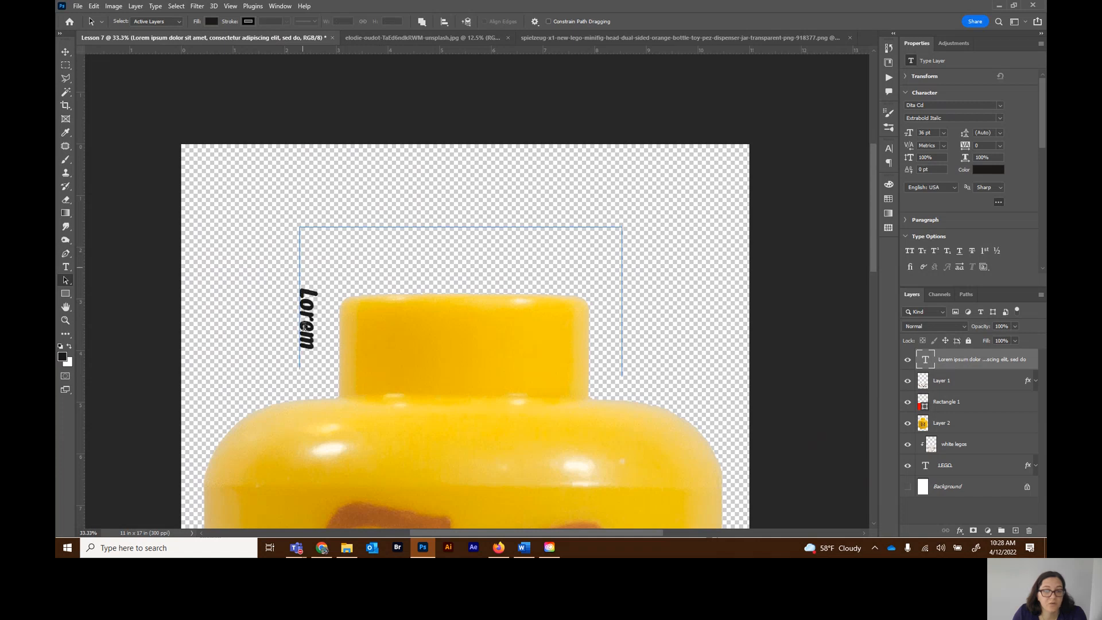
click(299, 359)
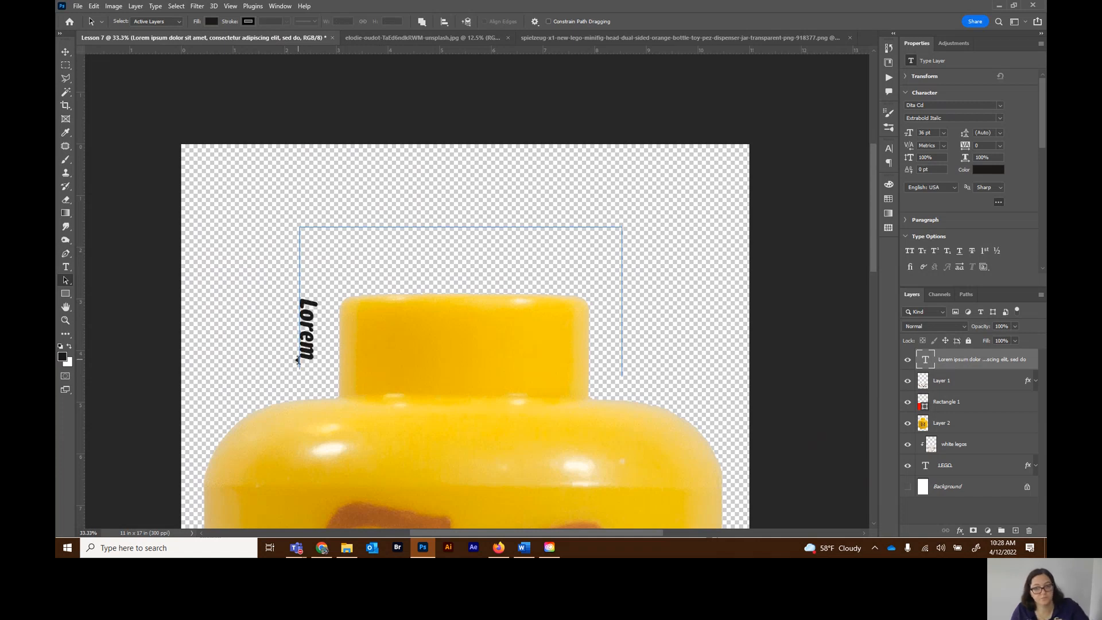
drag(299, 360, 301, 352)
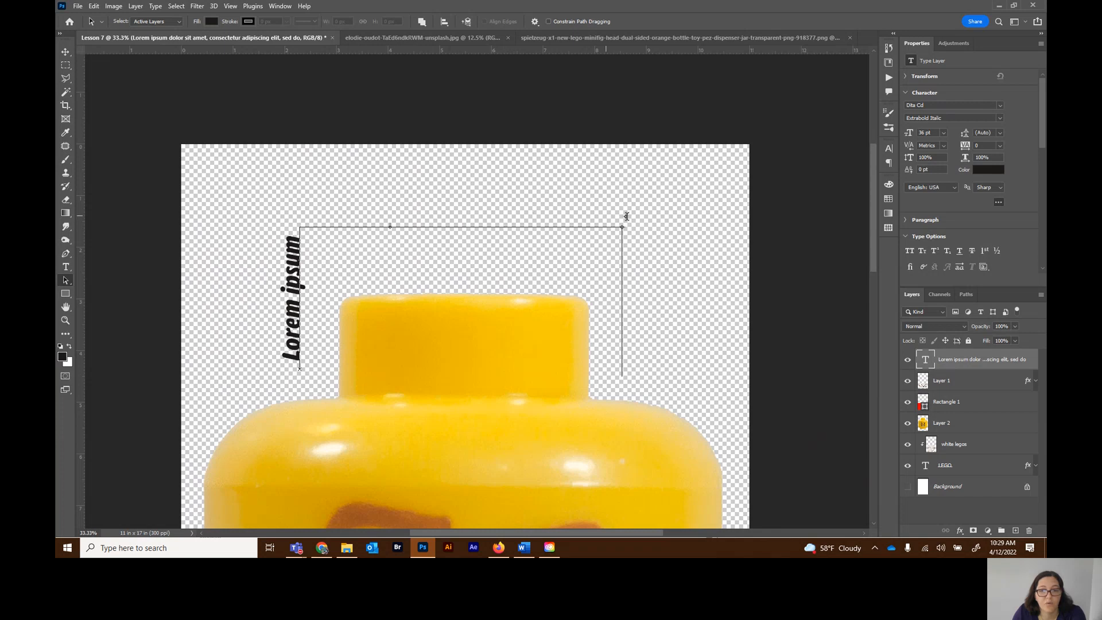
drag(636, 359, 614, 374)
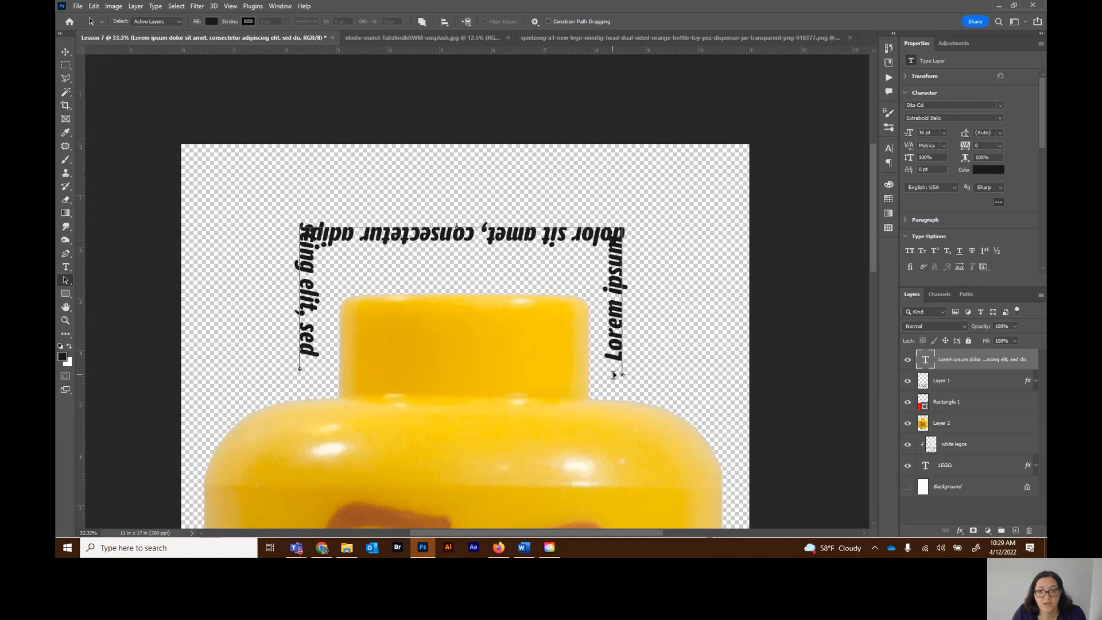
drag(614, 374, 646, 377)
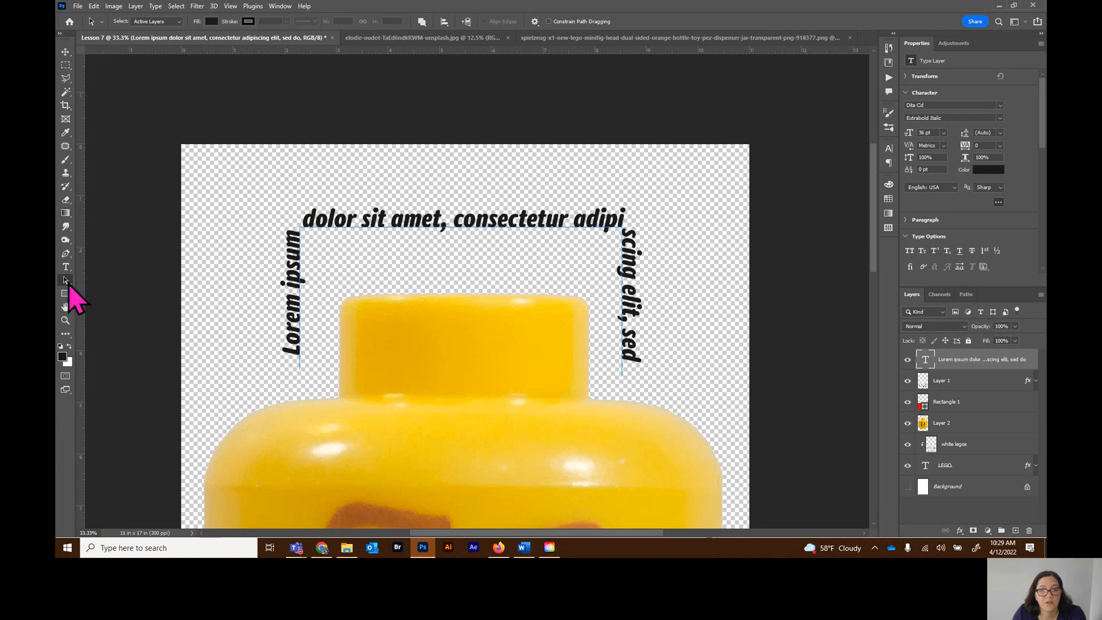
Replace the placeholder type on the three-sided path with "Build the World"
click(66, 266)
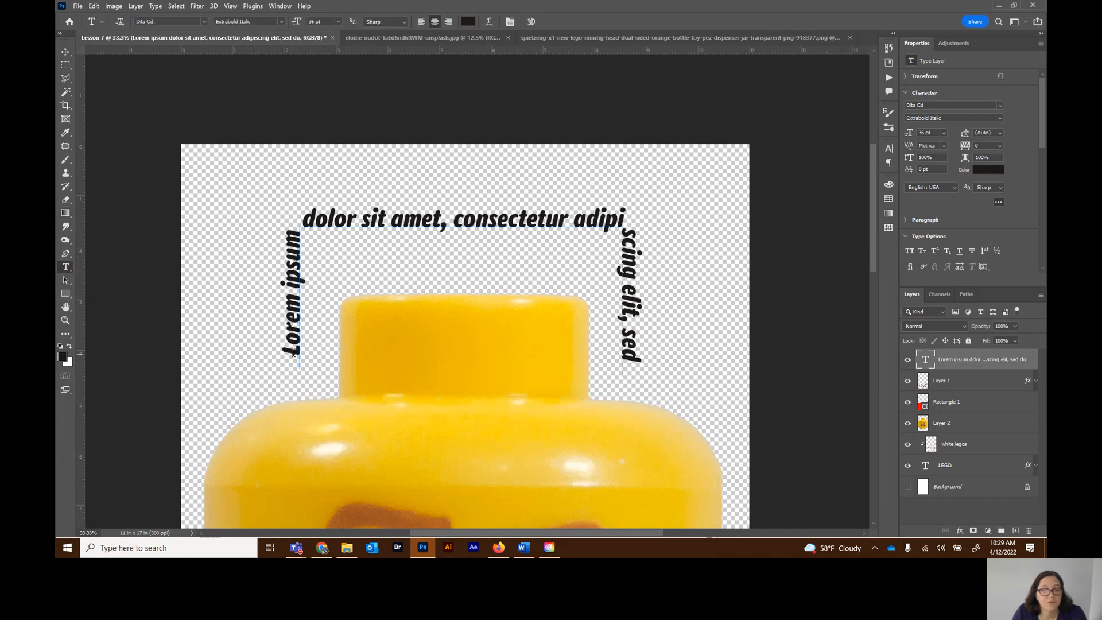
drag(296, 357, 630, 369)
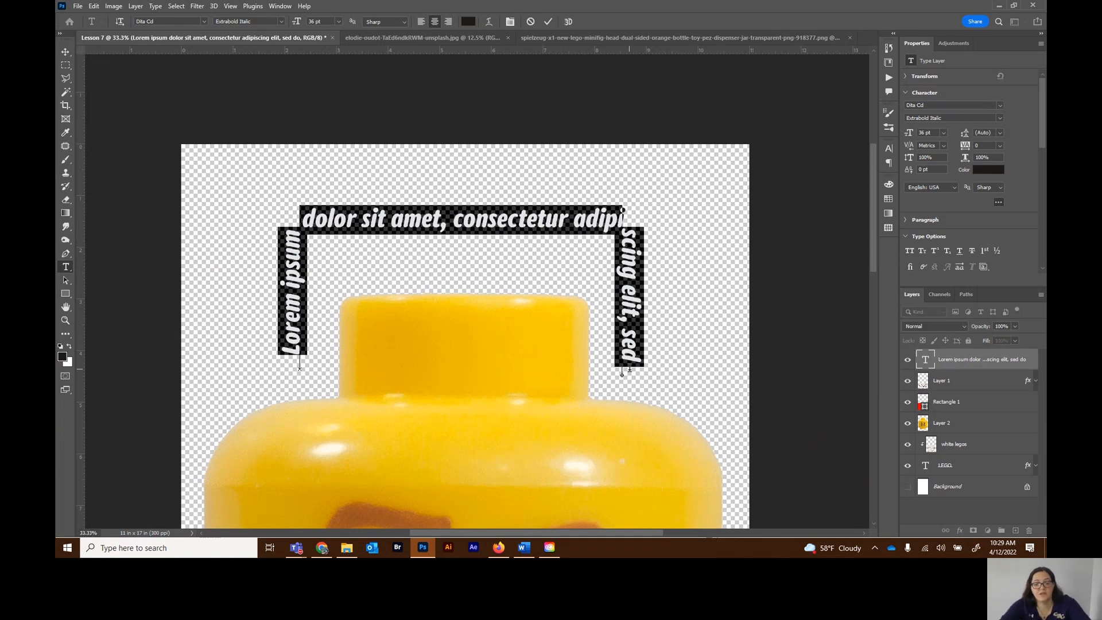
text(Build do eiusmod tempor incididunt ut labore et dolore)
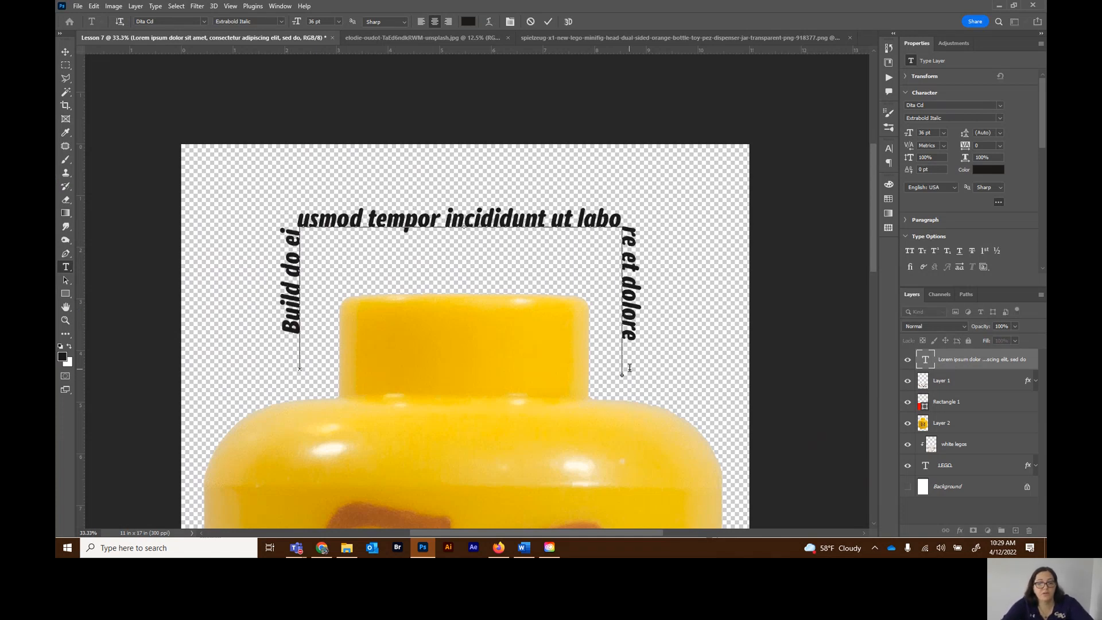
key(Delete)
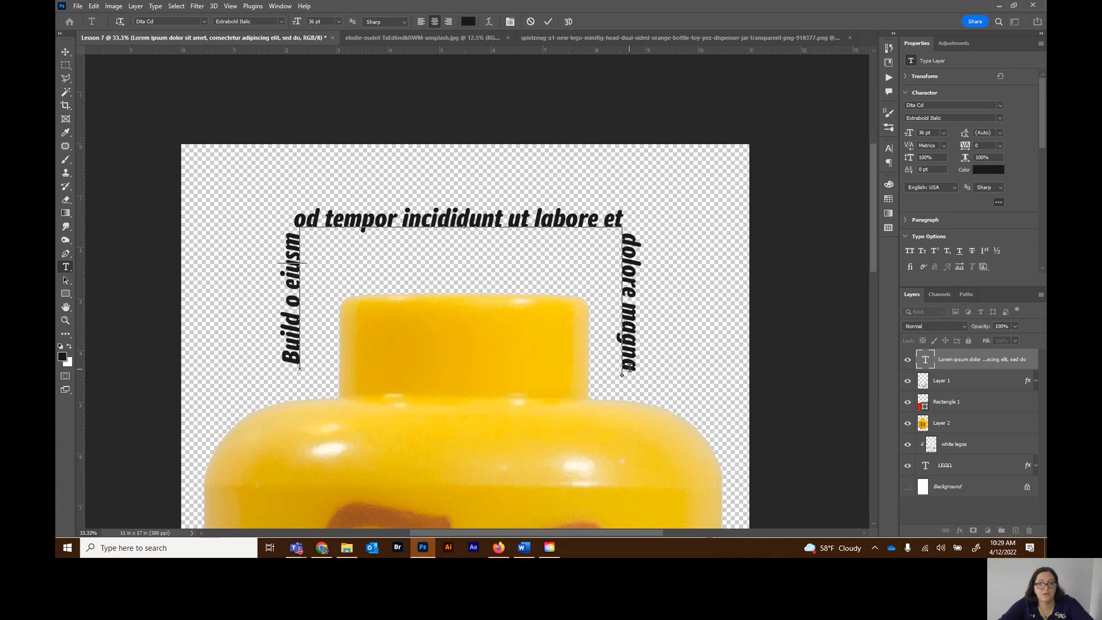
key(Delete)
key(Delete)
key(Delete)
key(Delete)
key(Delete)
key(Delete)
key(Delete)
key(Delete)
key(Delete)
key(Delete)
key(Delete)
key(Delete)
key(Delete)
key(Delete)
key(Delete)
key(Delete)
key(Delete)
key(Delete)
key(Delete)
key(Delete)
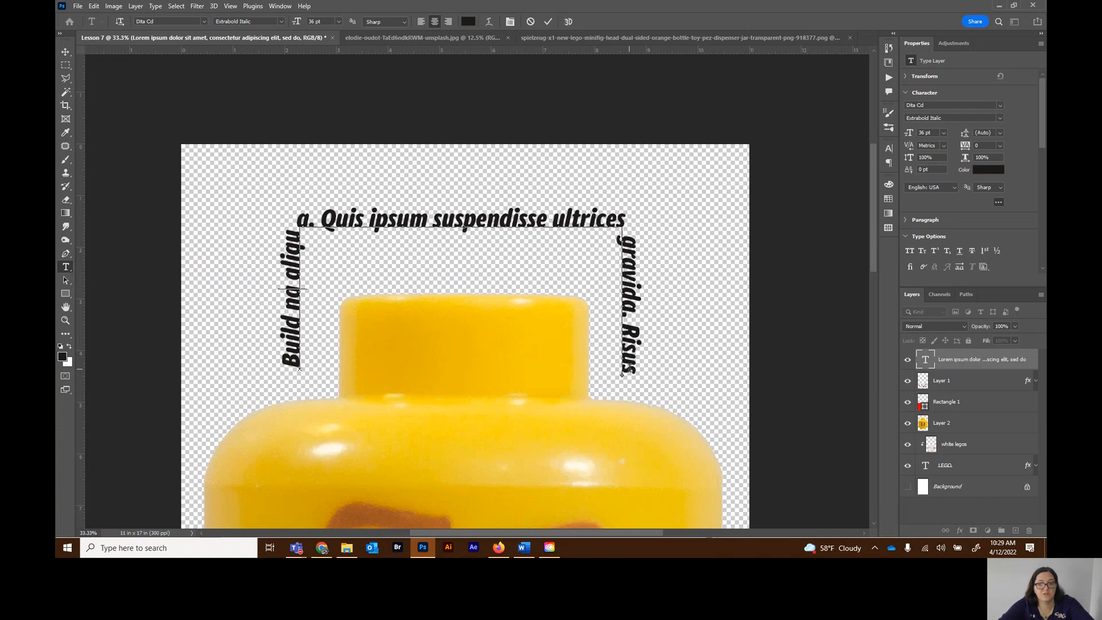
key(Delete)
key(Delete)
key(Delete)
key(Delete)
key(Delete)
key(Delete)
key(Delete)
key(Delete)
key(ctrl+a)
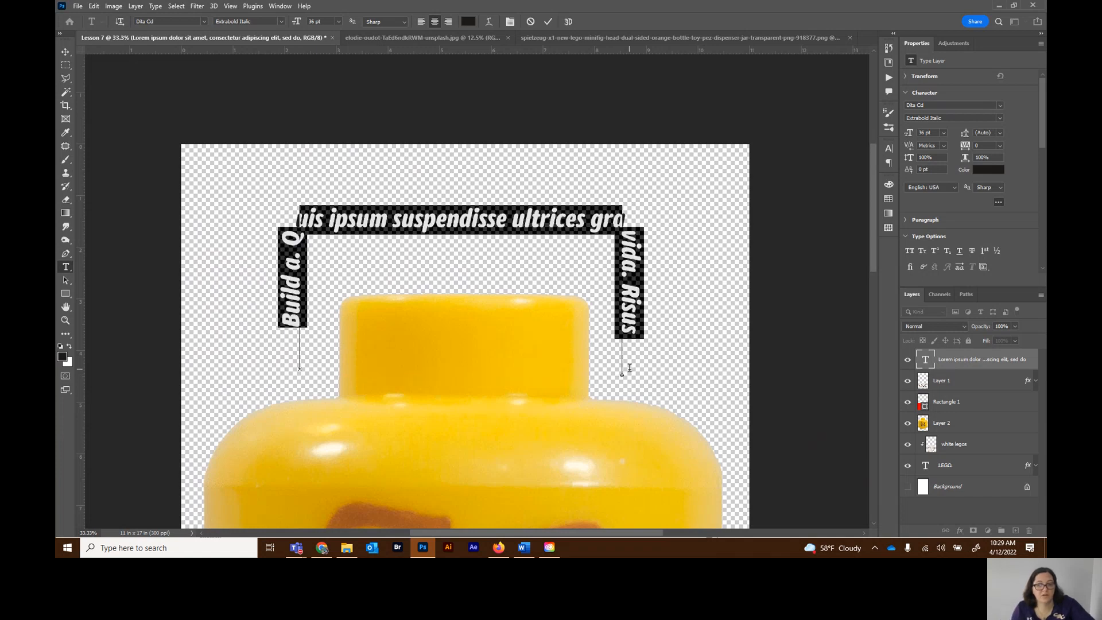
text(Buil)
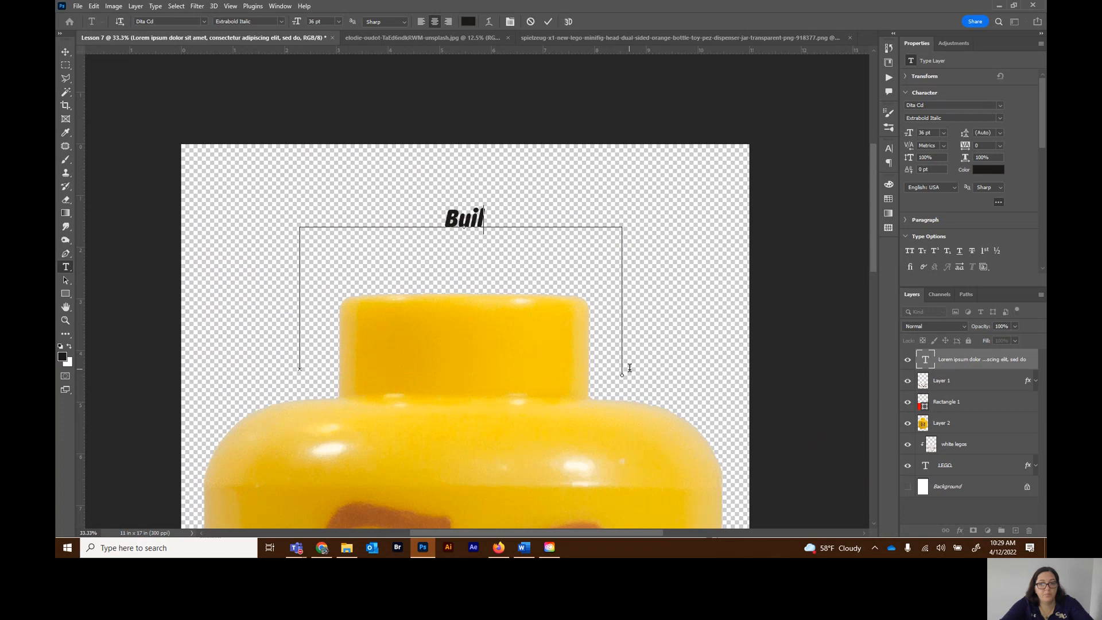
text(d the World)
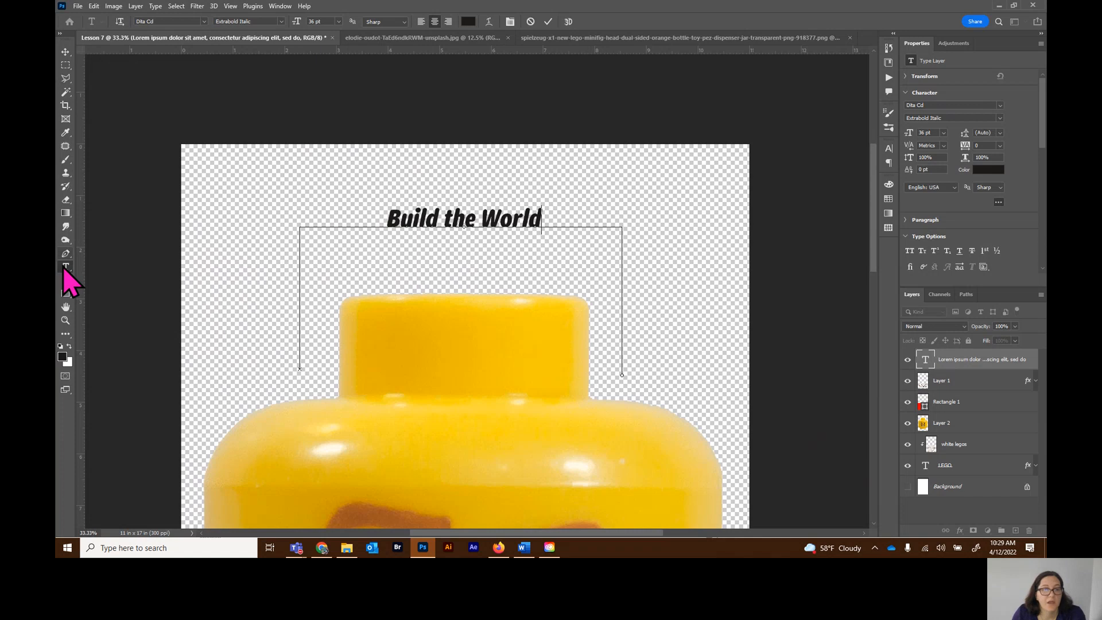
click(549, 22)
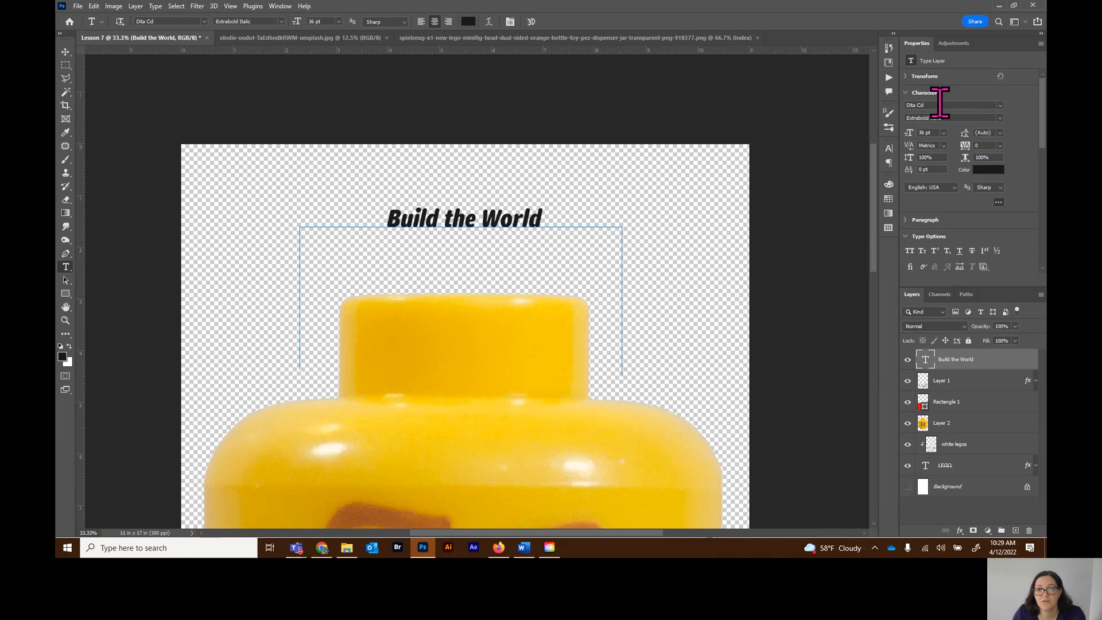
Change the "Build the World" type on the path to Bold Italic and enlarge it to 100 pt
click(1000, 119)
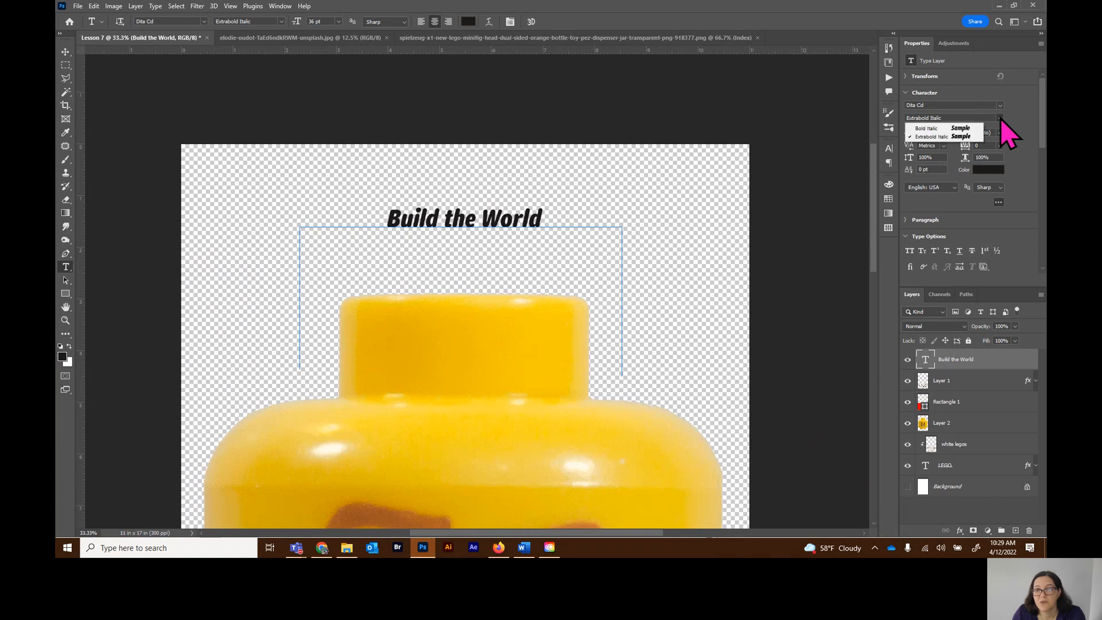
click(935, 129)
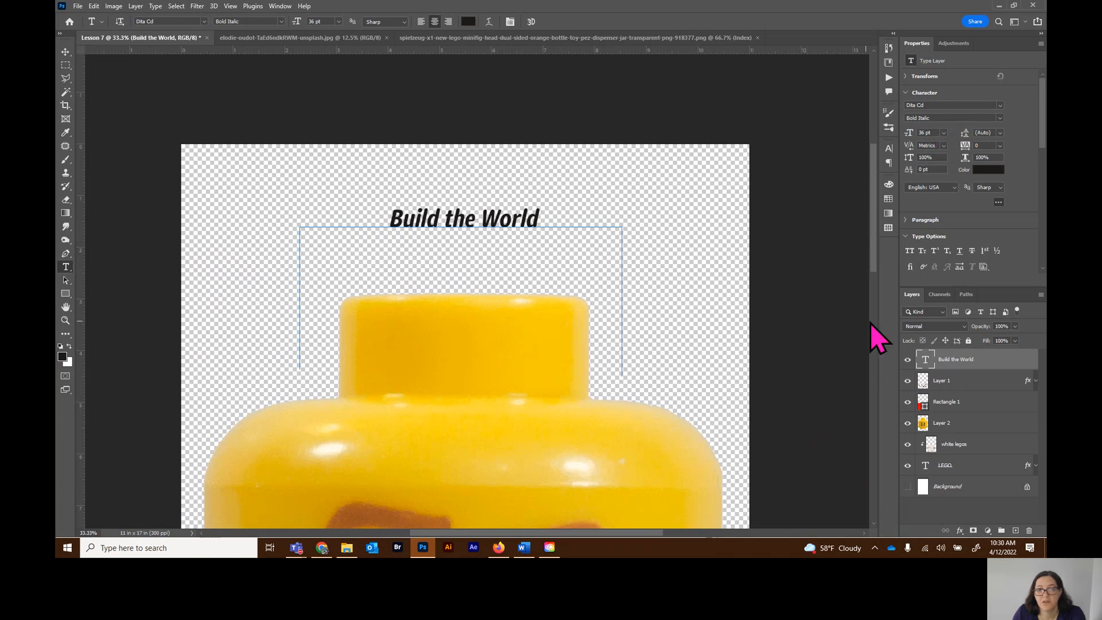
click(943, 133)
click(938, 266)
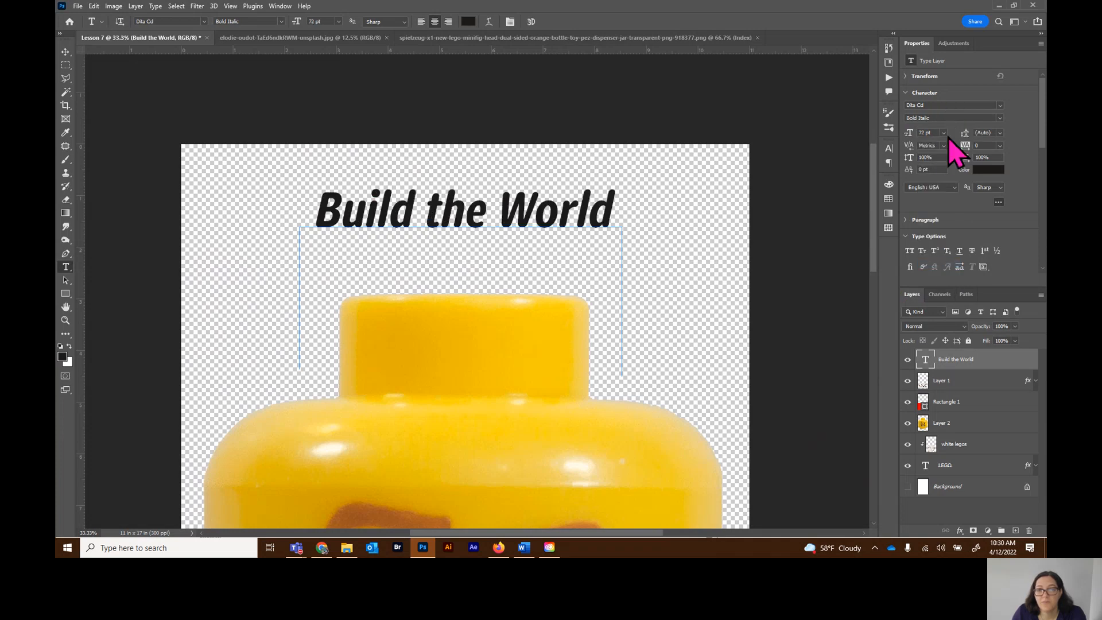
drag(936, 132, 867, 131)
text(100)
key(Return)
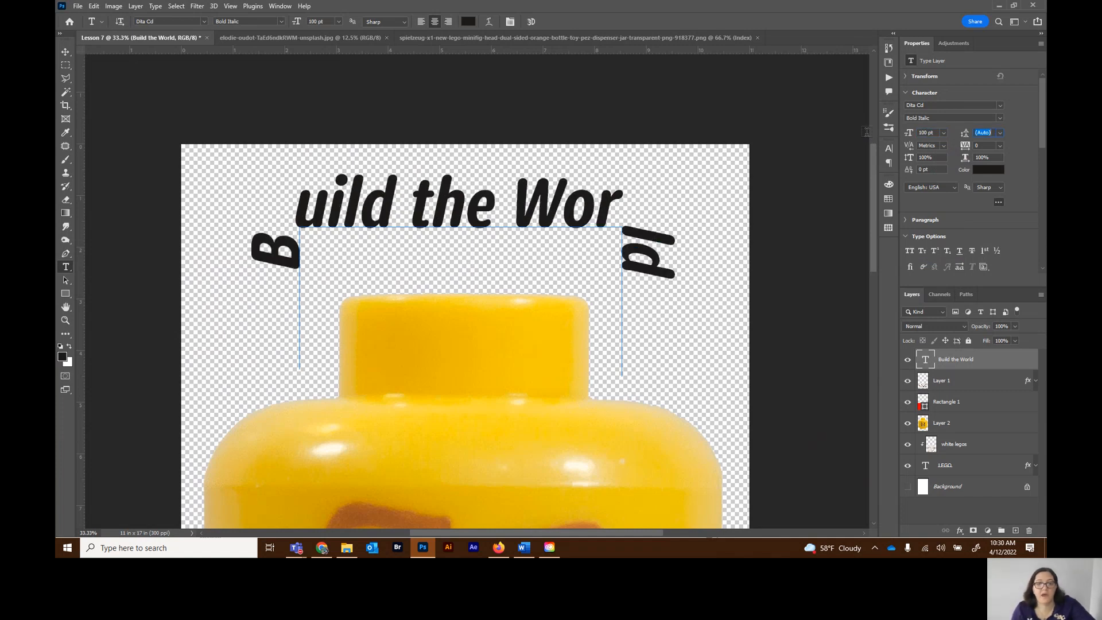
Increase the size of the "Build the World" path type to 120 pt
click(929, 132)
text(12)
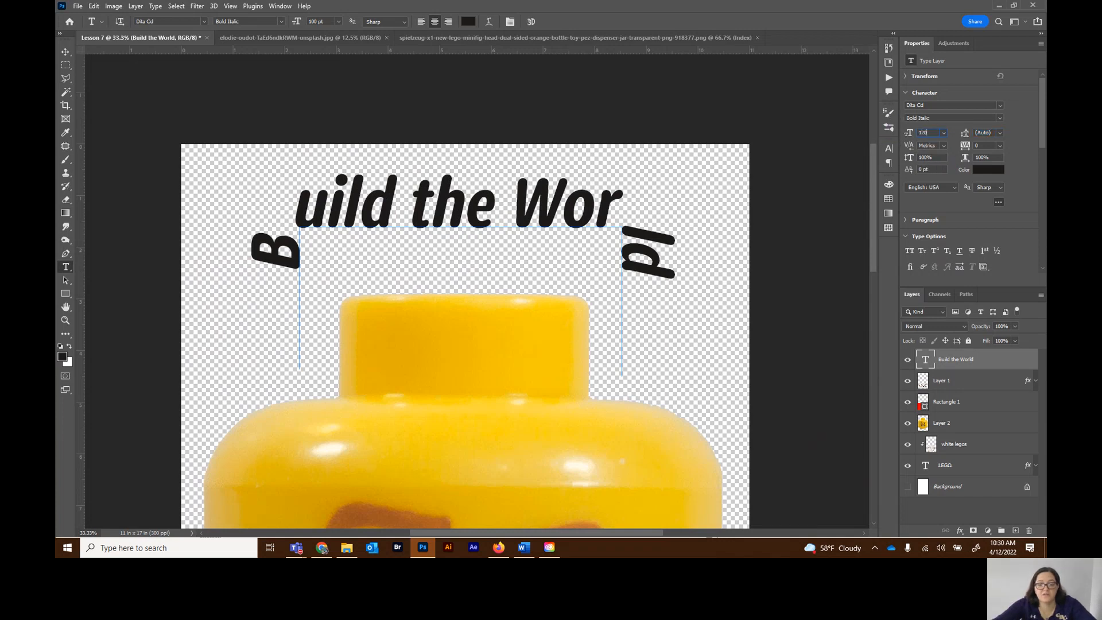
text(0)
key(Tab)
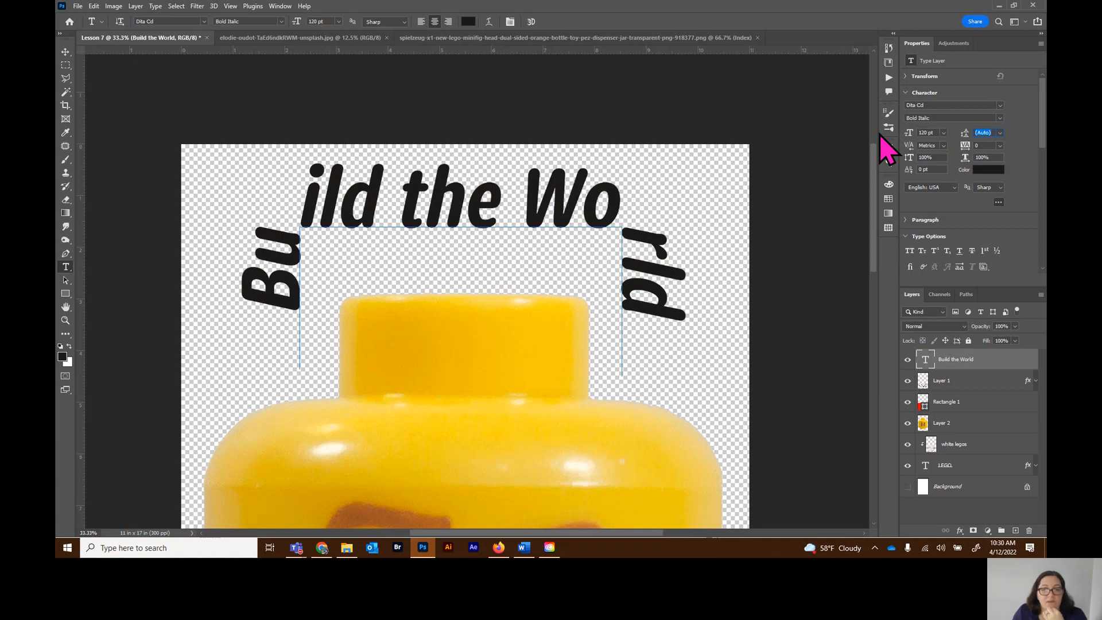
Try spreading the words apart along the path with extra spaces, and remove the added spaces
click(381, 212)
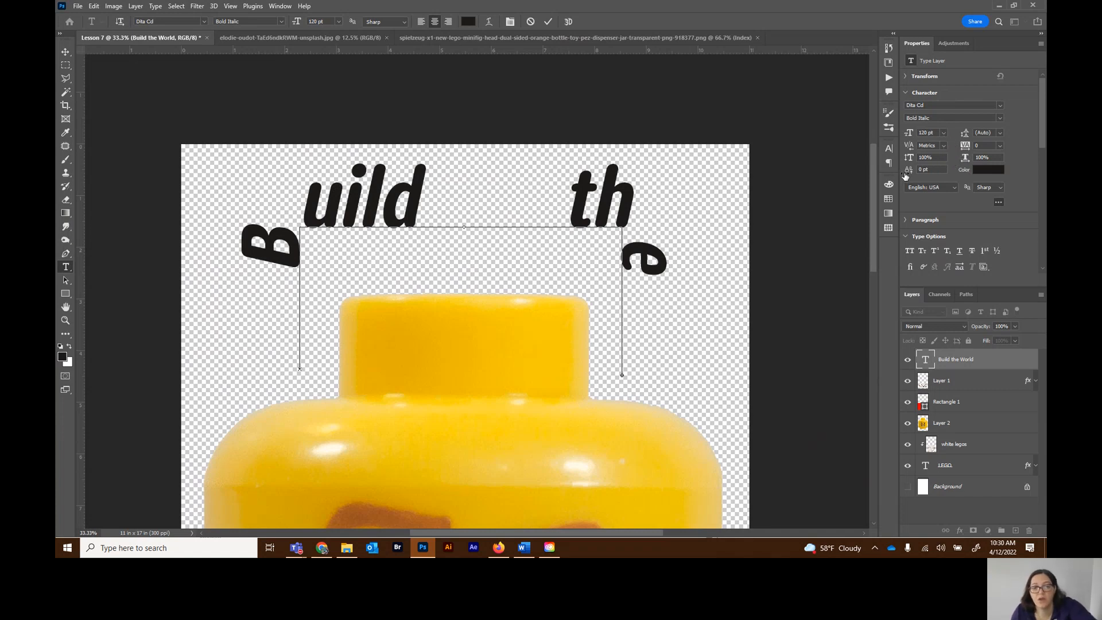
click(567, 207)
key(BackSpace)
key(BackSpace)
key(BackSpace)
key(BackSpace)
key(BackSpace)
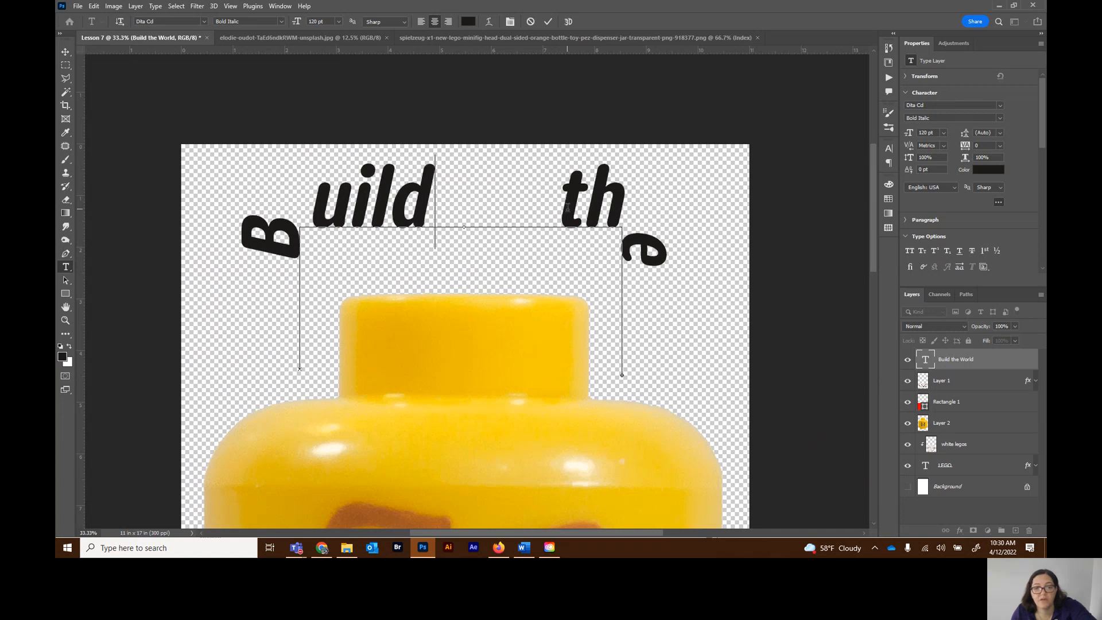
key(BackSpace)
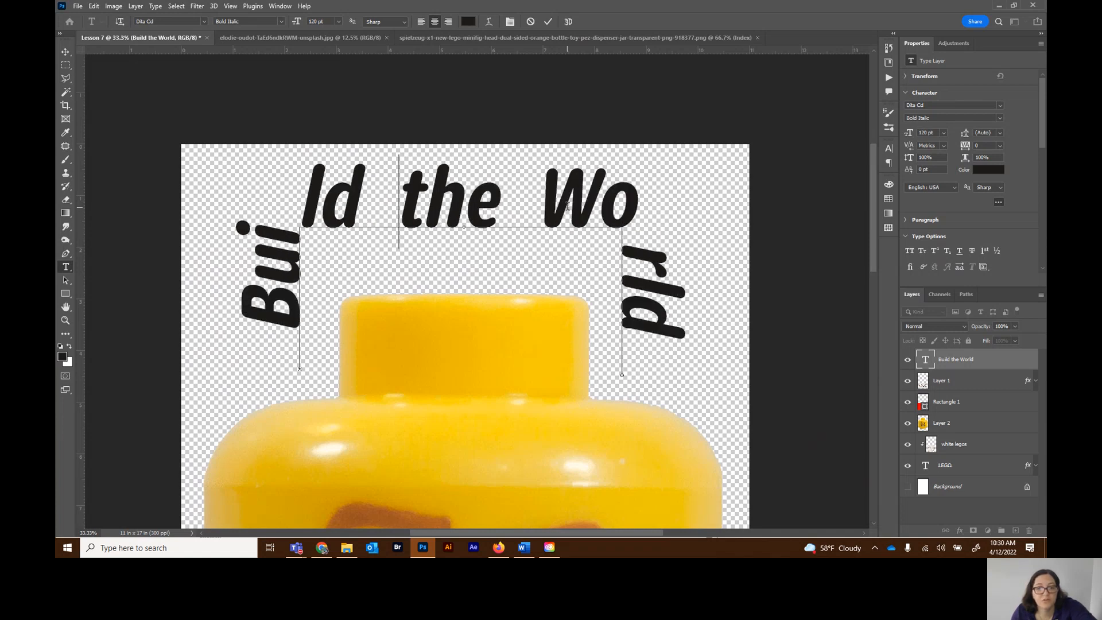
key(BackSpace)
click(542, 207)
key(BackSpace)
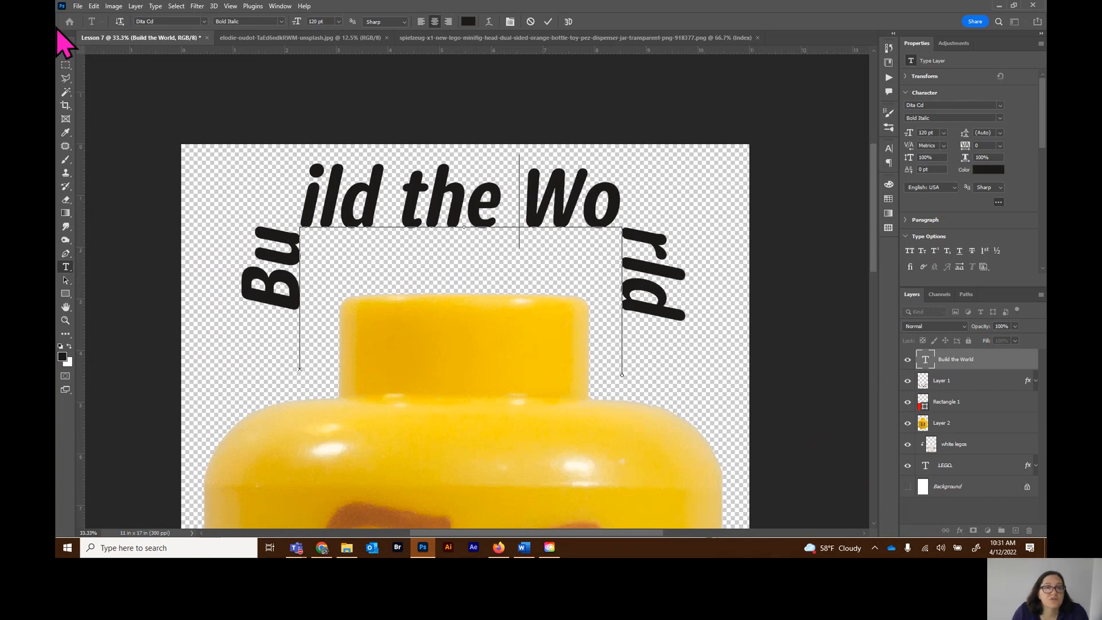
Move the "Build the World" type down onto the face and draw a black ellipse about 7.81 by 2.59 in over the head's top stud
click(65, 52)
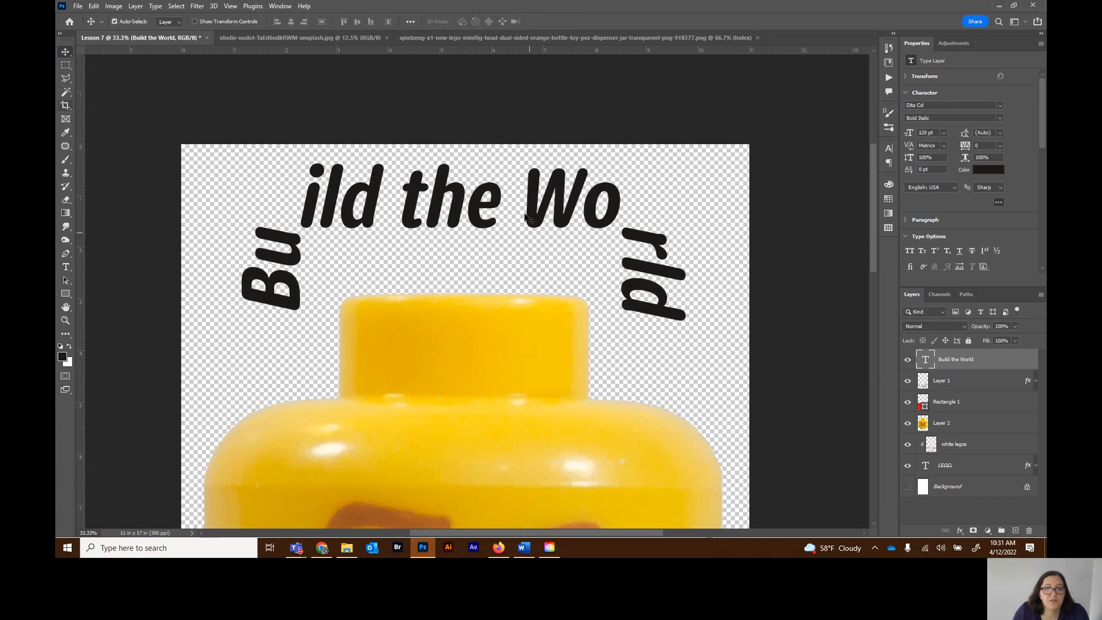
drag(476, 221, 498, 459)
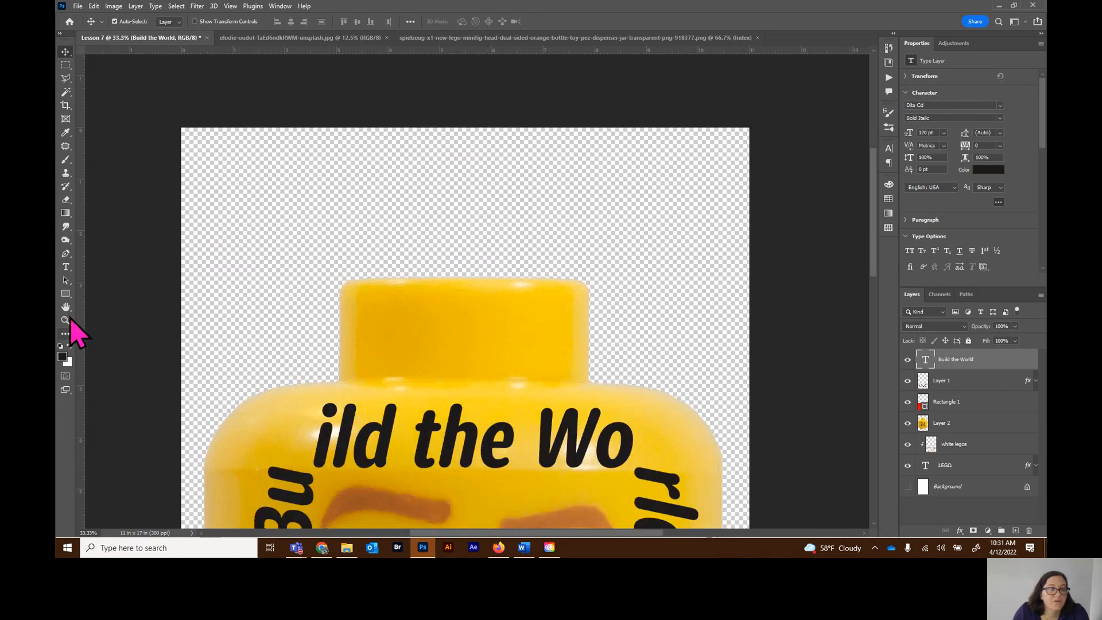
click(69, 294)
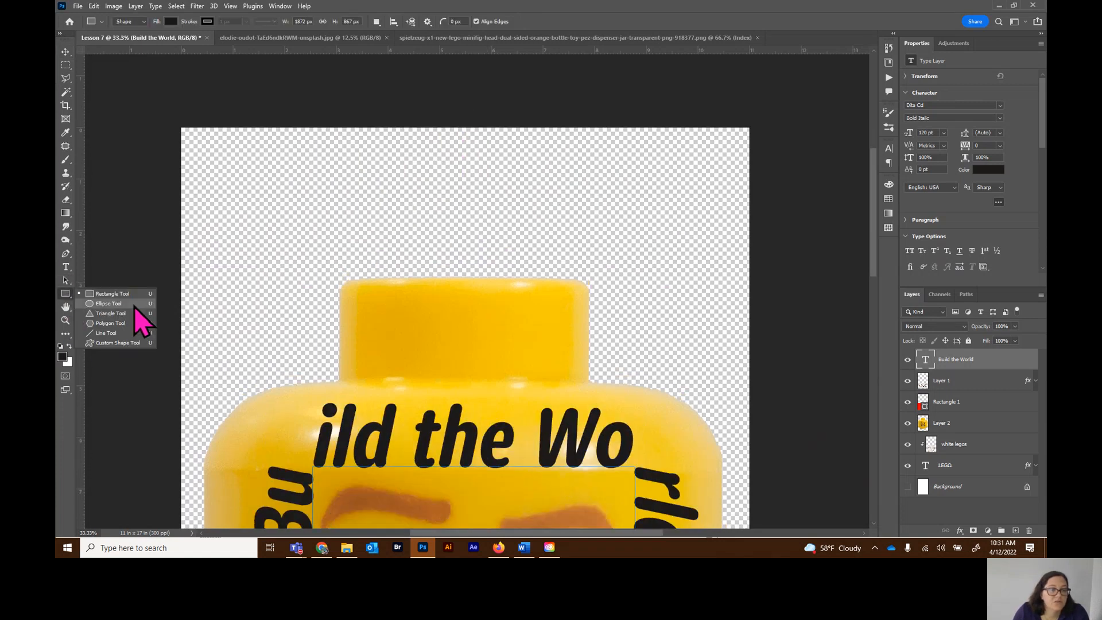
click(133, 307)
drag(273, 222, 677, 356)
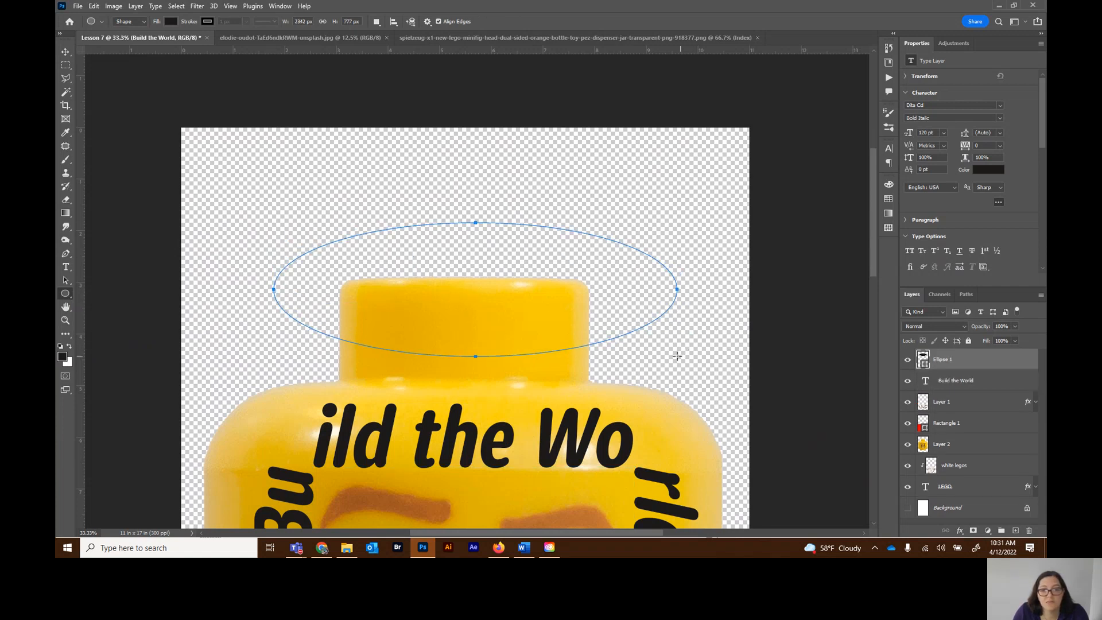
Add the text "Build the World" along the outline of the black ellipse
click(65, 266)
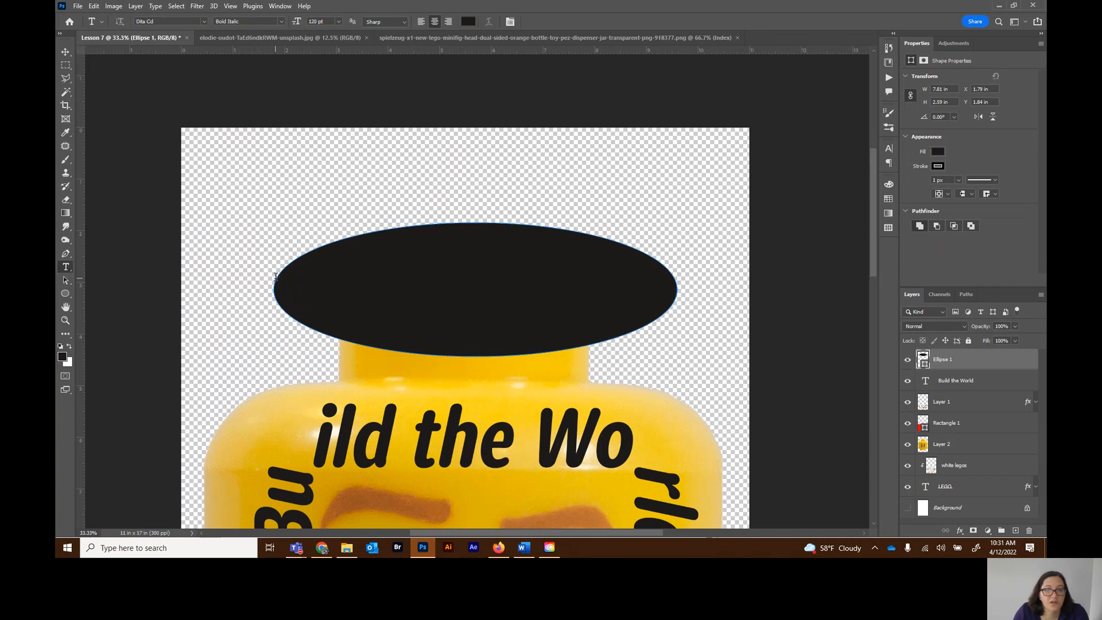
click(275, 277)
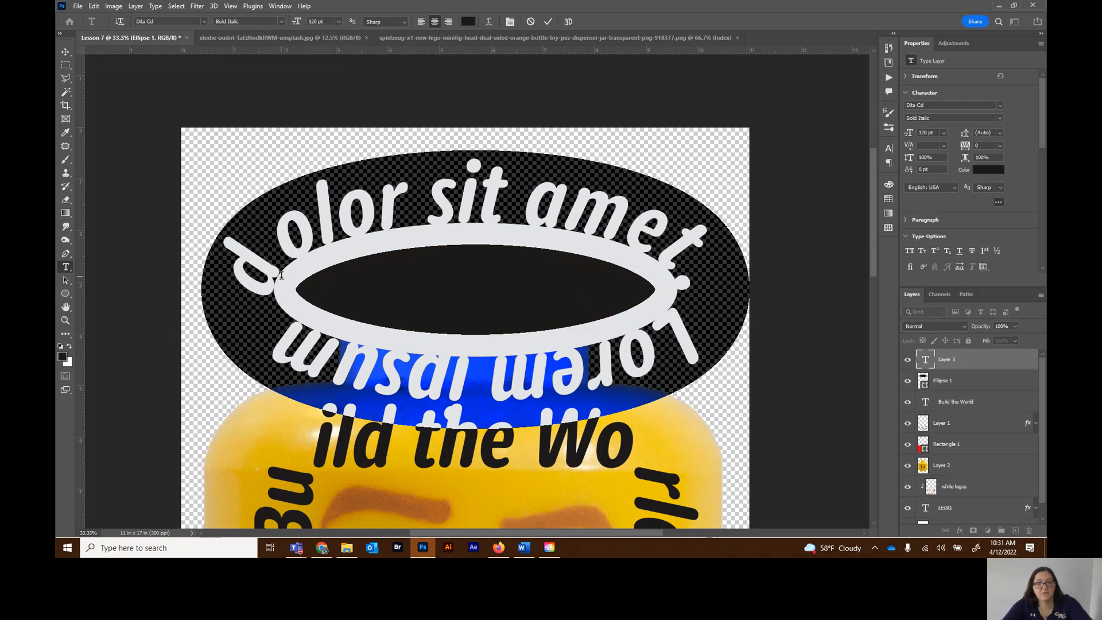
text(Build)
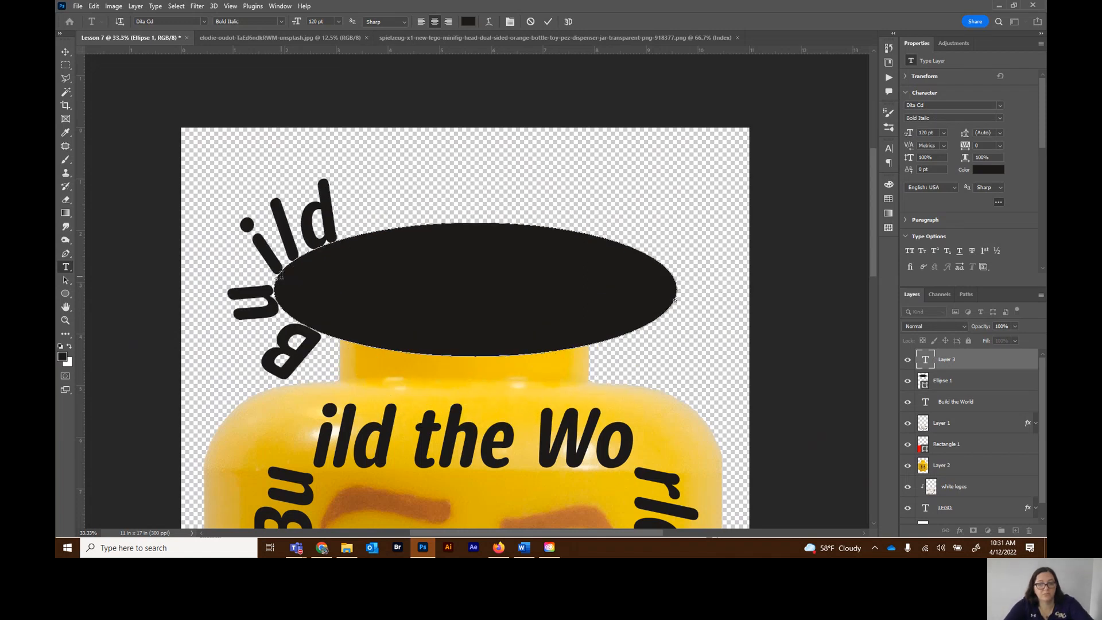
text( the World)
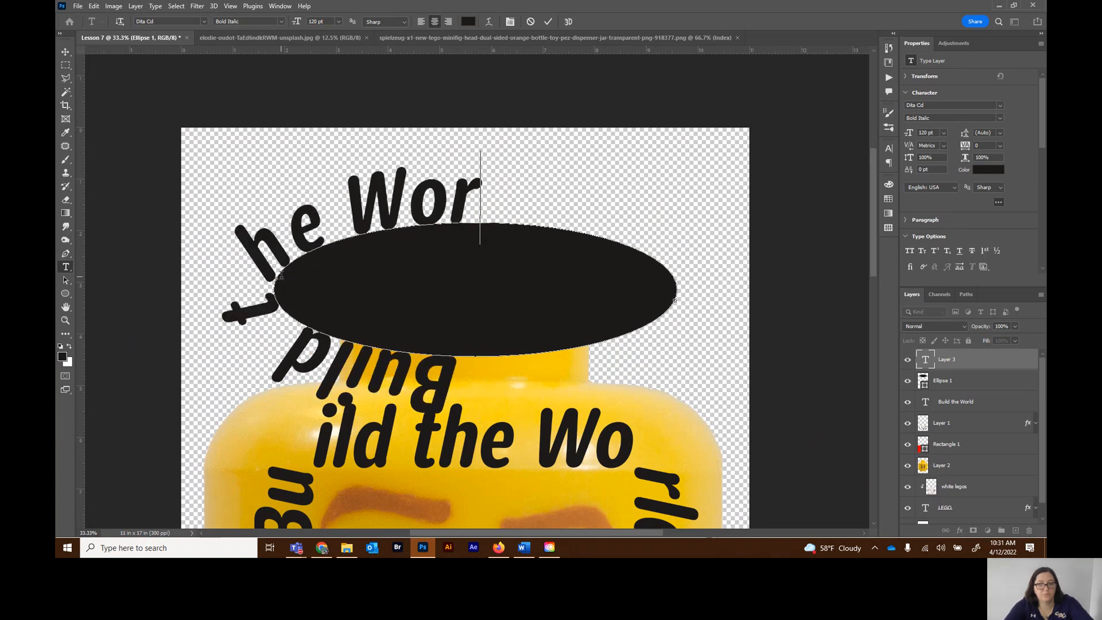
click(65, 52)
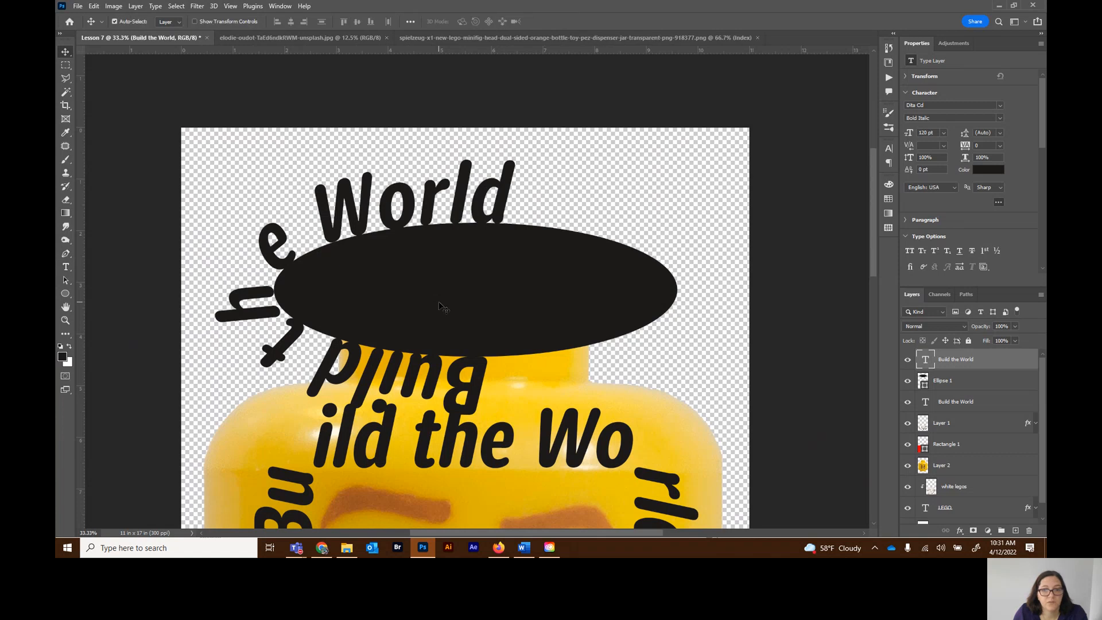
Slide the new "Build the World" type around the ellipse path until it arches over the ellipse's upper edge
click(65, 280)
drag(486, 357, 392, 385)
drag(285, 365, 419, 384)
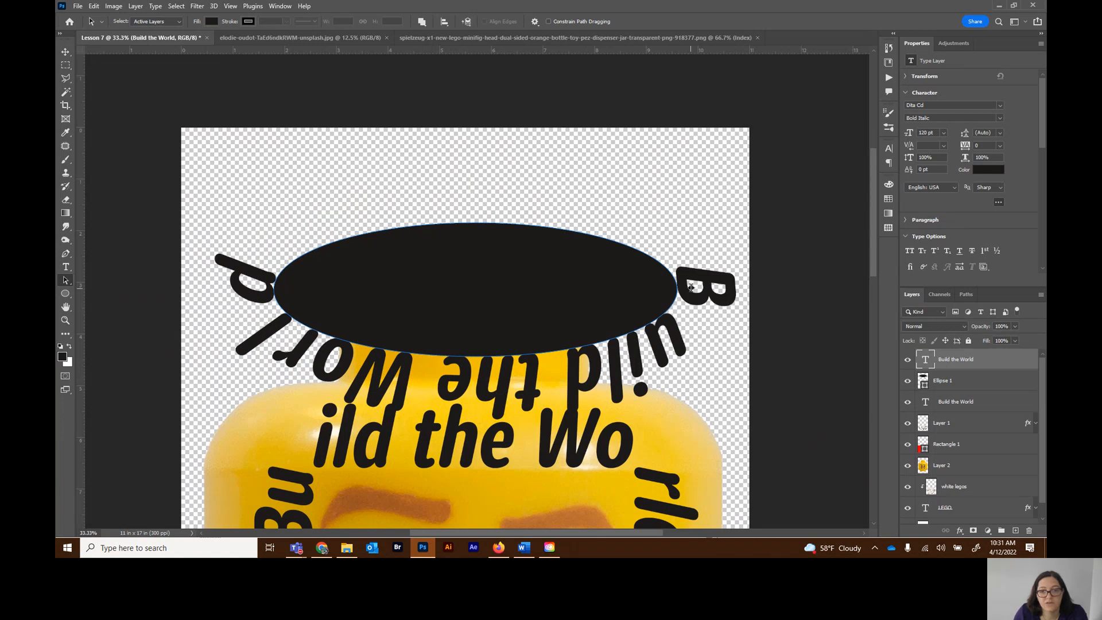
drag(672, 266, 656, 243)
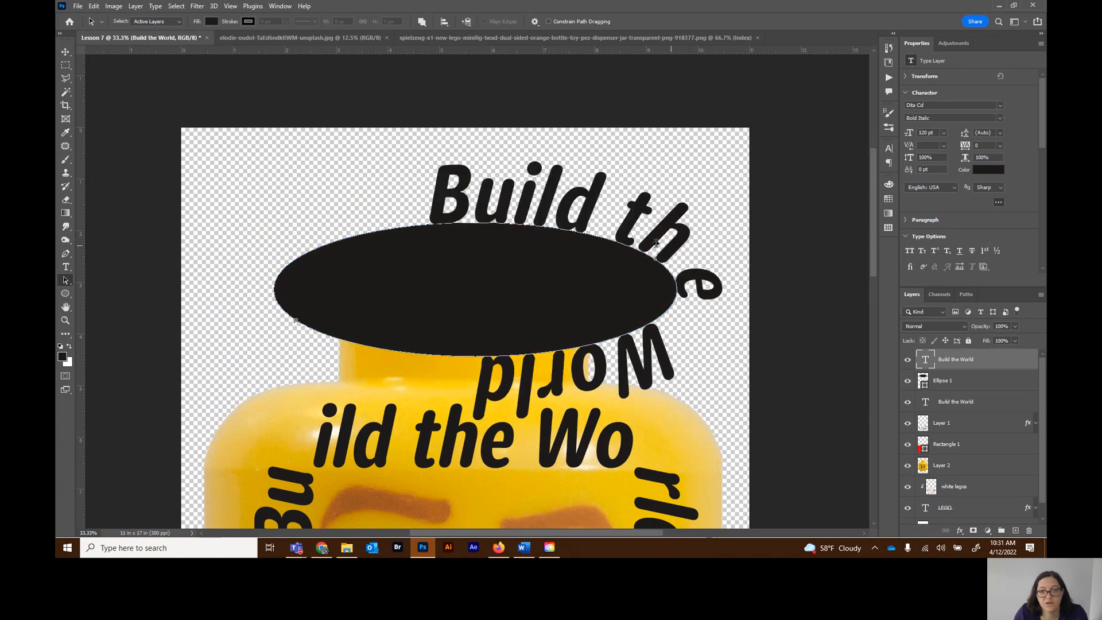
drag(494, 209, 472, 209)
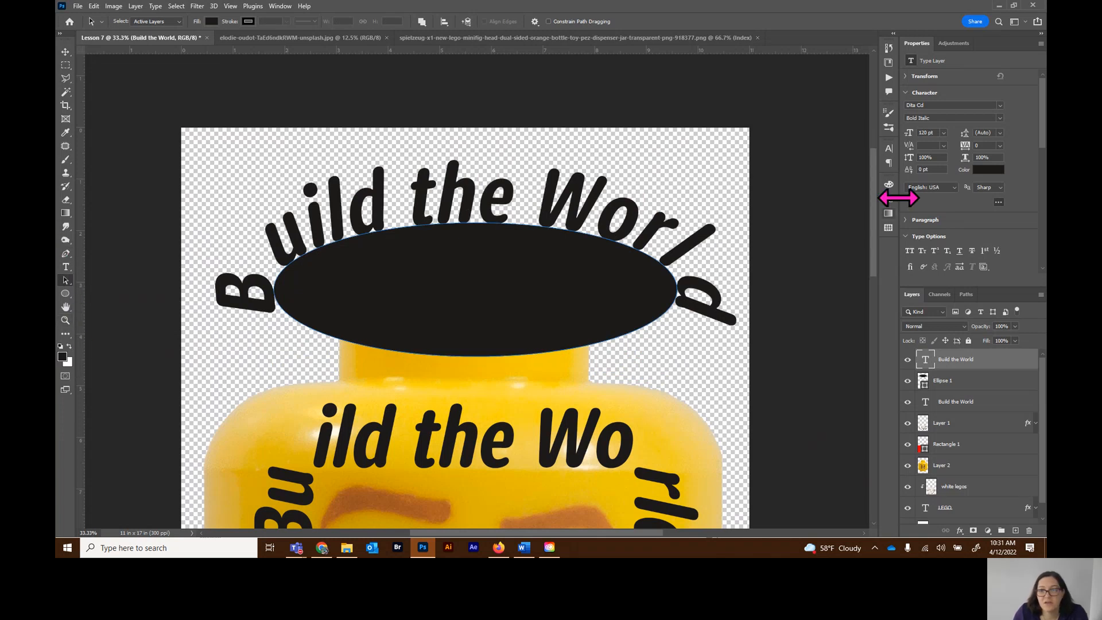
Set the size of the "Build the World" type on the ellipse to 100 pt
click(943, 132)
click(933, 132)
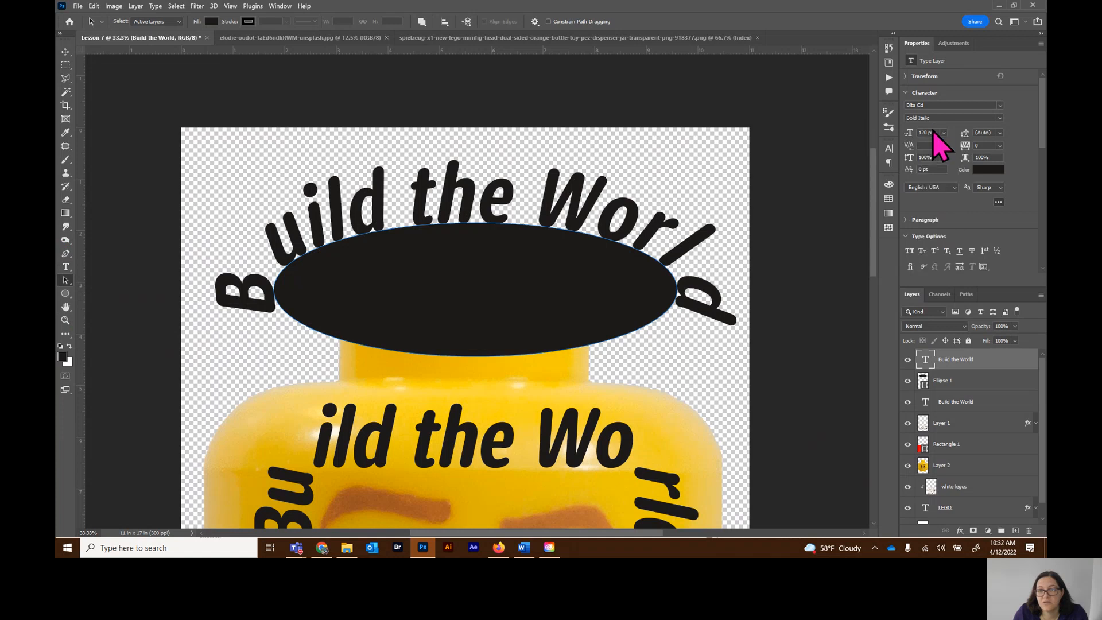
drag(927, 132, 914, 126)
text(100)
key(Tab)
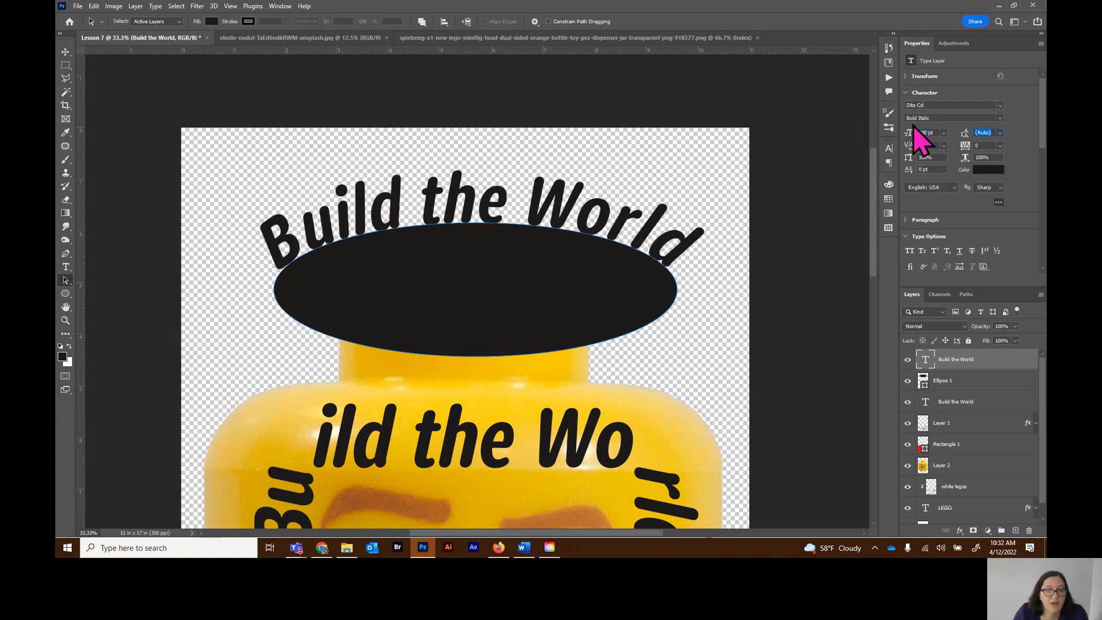
click(62, 358)
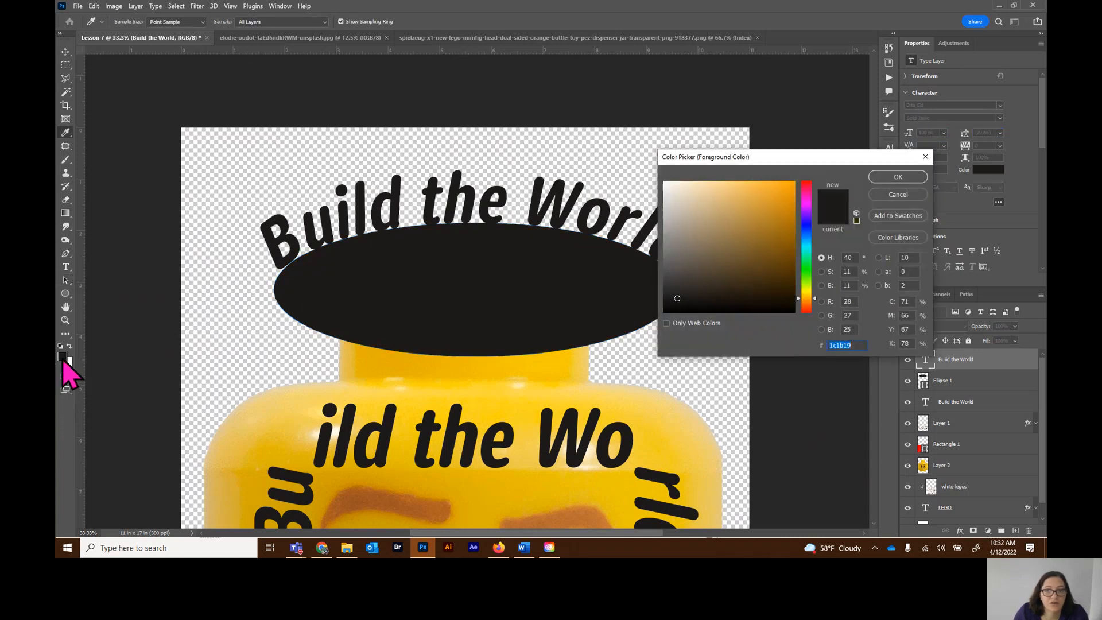
click(893, 194)
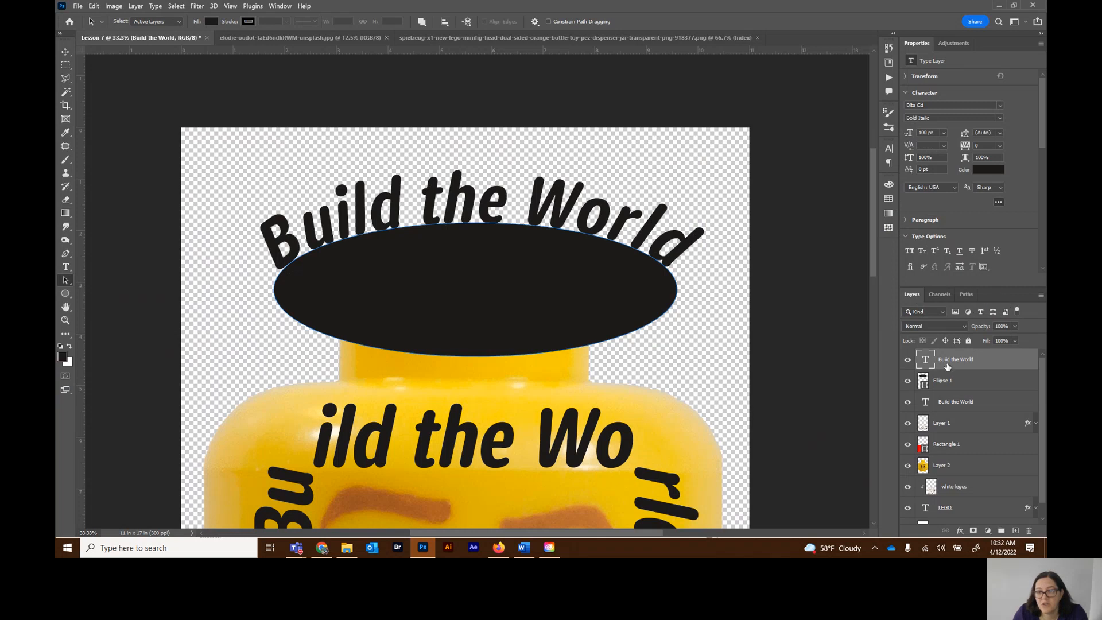
Hide the Ellipse 1 layer and move the arched "Build the World" type down closer to the head's top stud
click(957, 391)
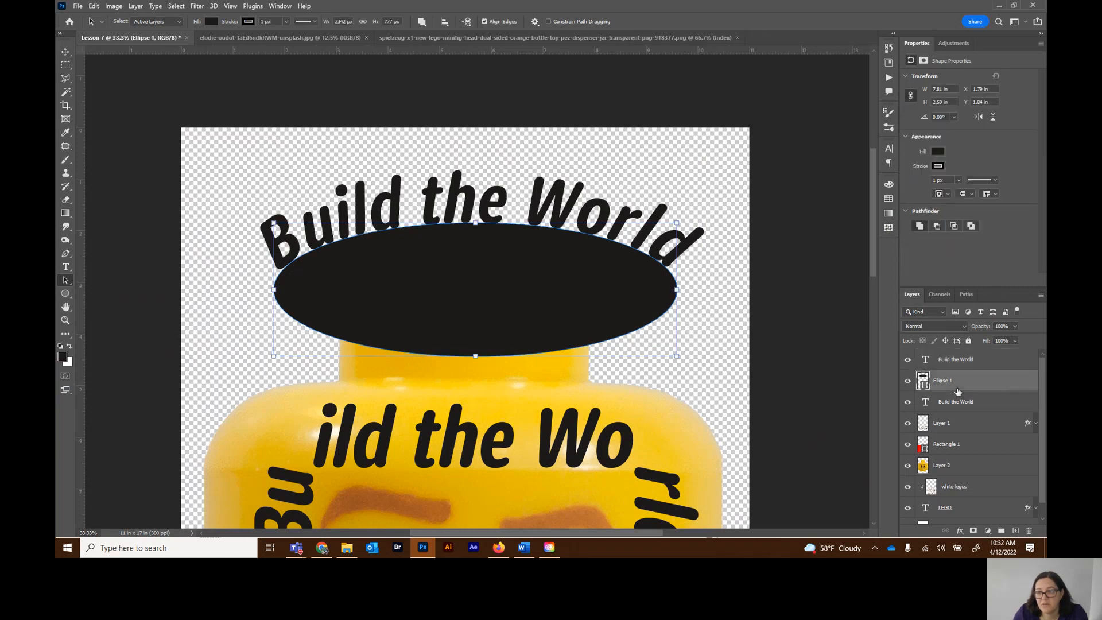
click(905, 386)
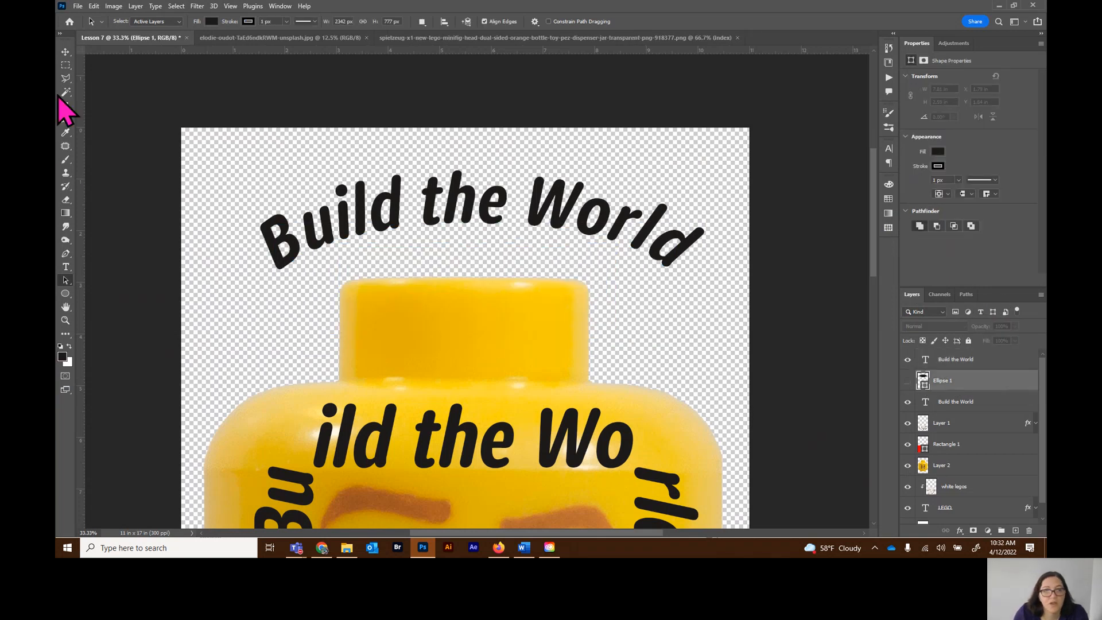
click(66, 52)
click(492, 225)
drag(493, 225, 486, 248)
scroll(675, 253, down, 2)
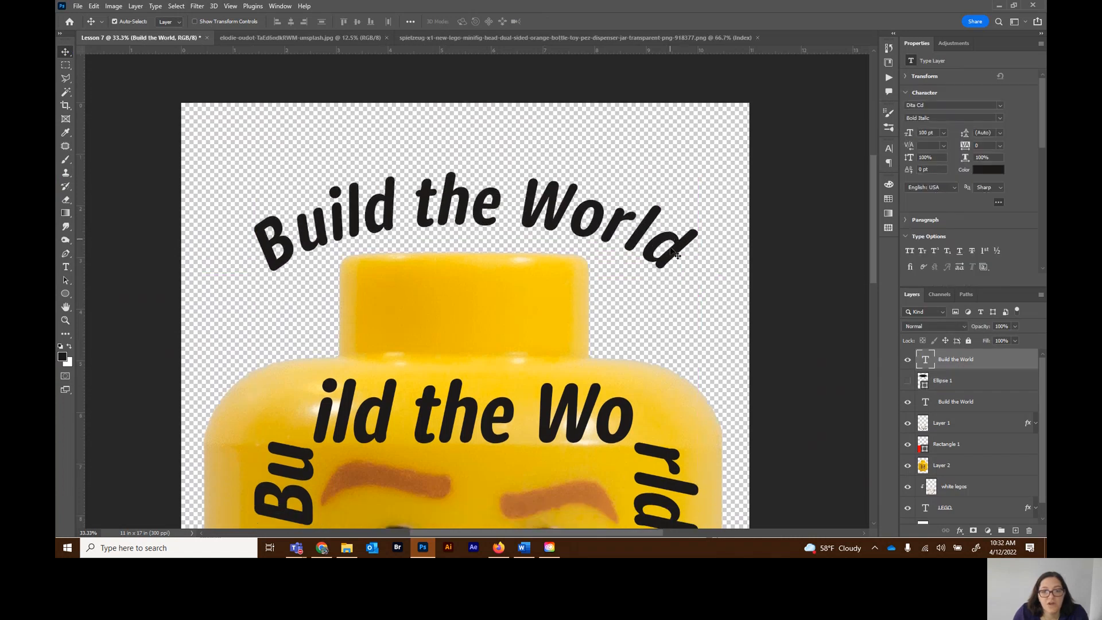
Delete the older "Build the World" type layer that runs across the minifig's face
click(550, 430)
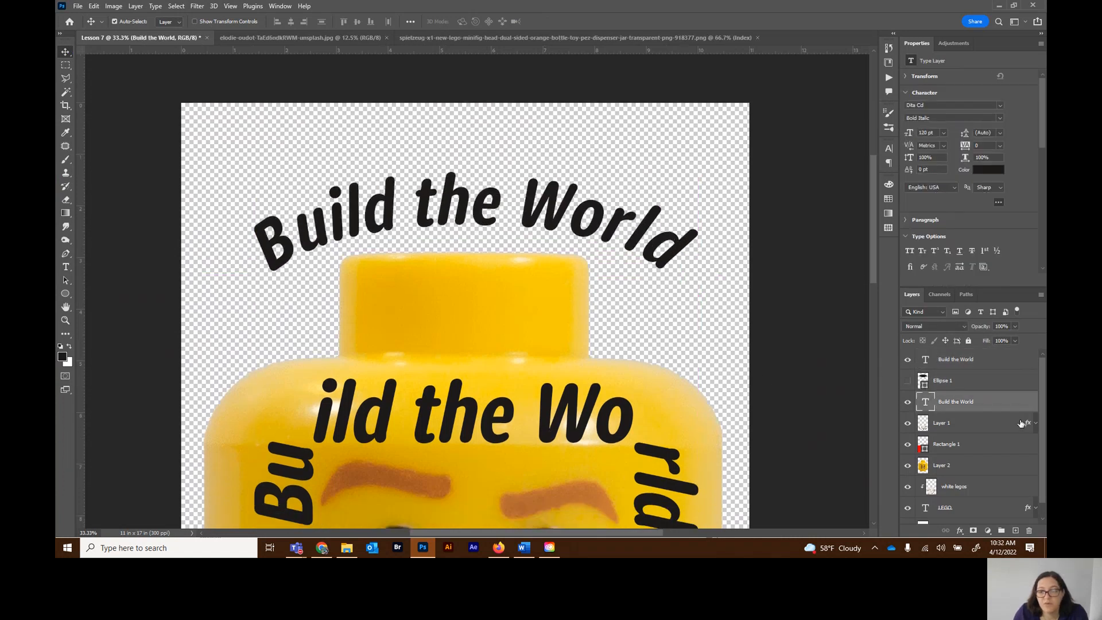
key(Delete)
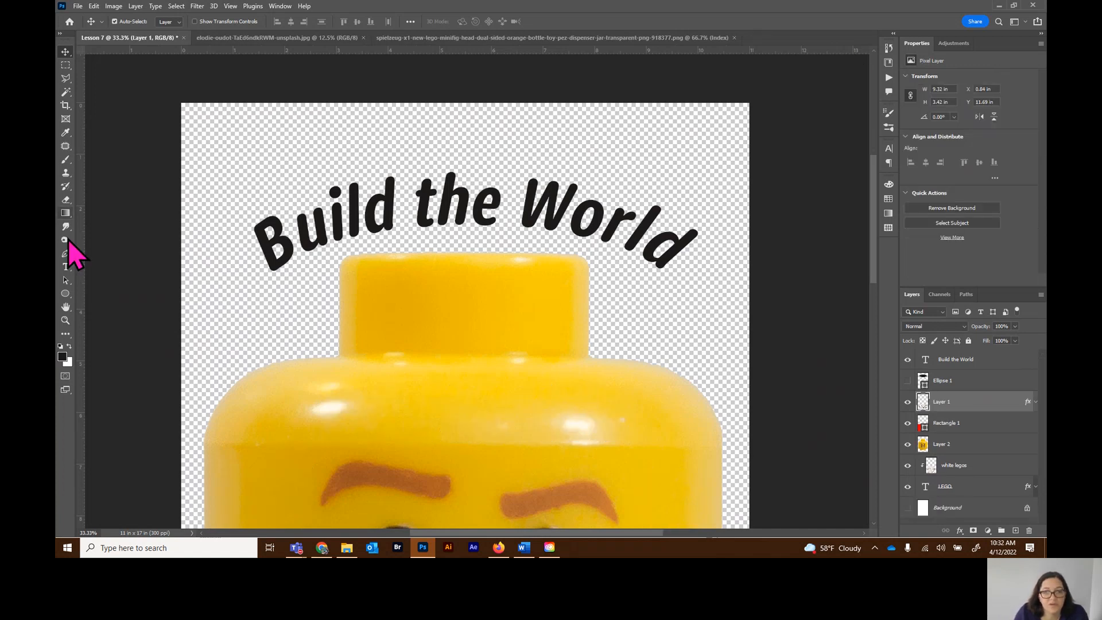
scroll(616, 264, down, 2)
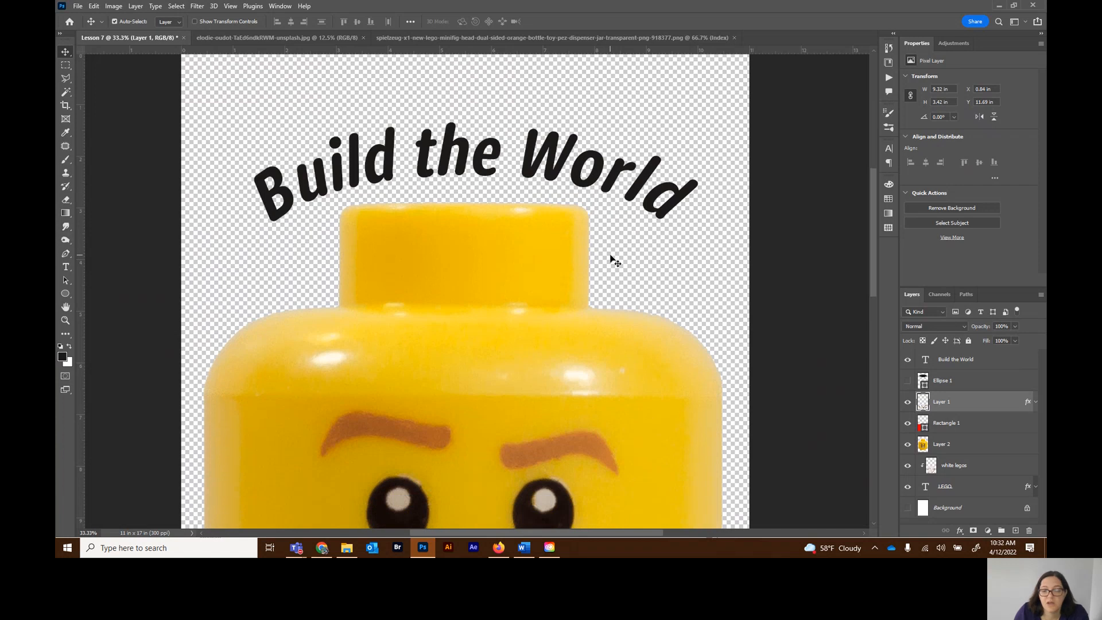
Show the white Background layer and fit the whole poster in view
key(ctrl+minus)
key(ctrl+minus)
key(ctrl+minus)
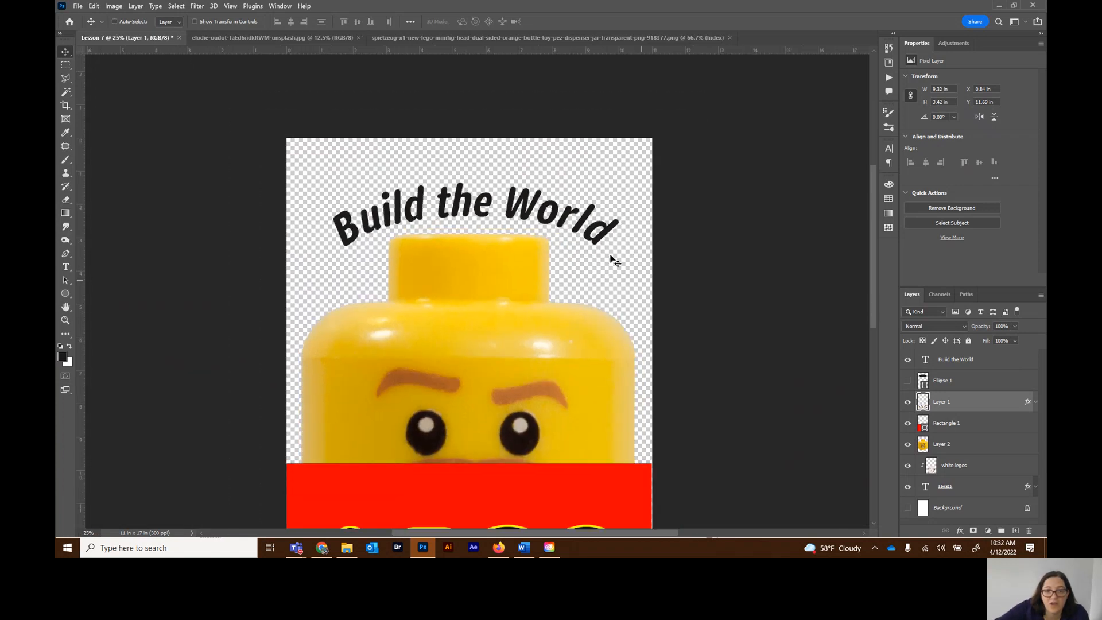
key(ctrl+minus)
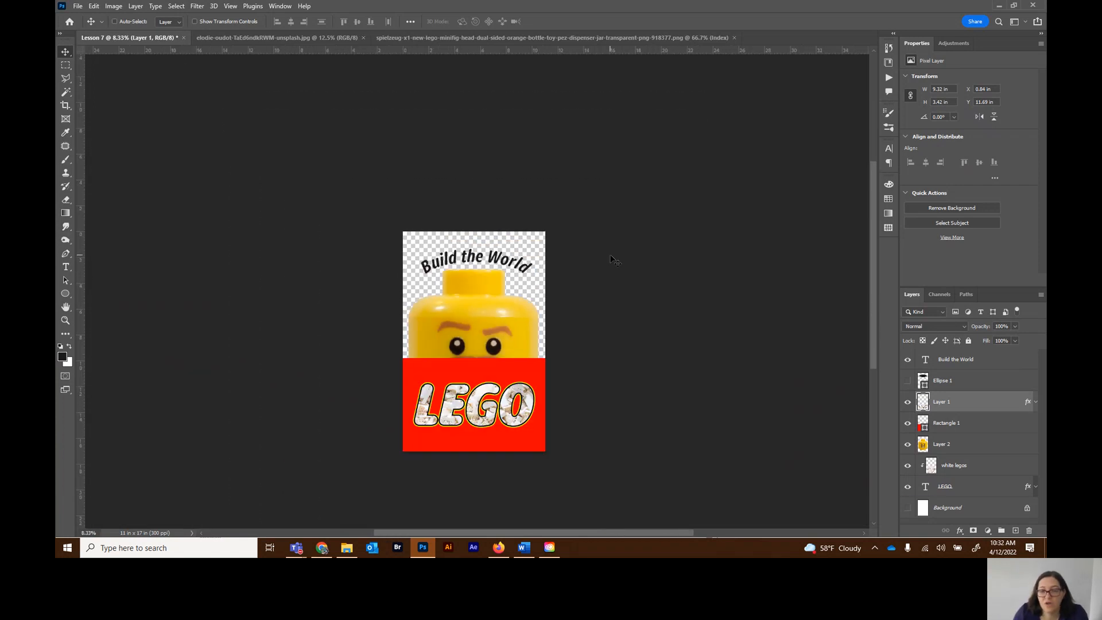
click(908, 508)
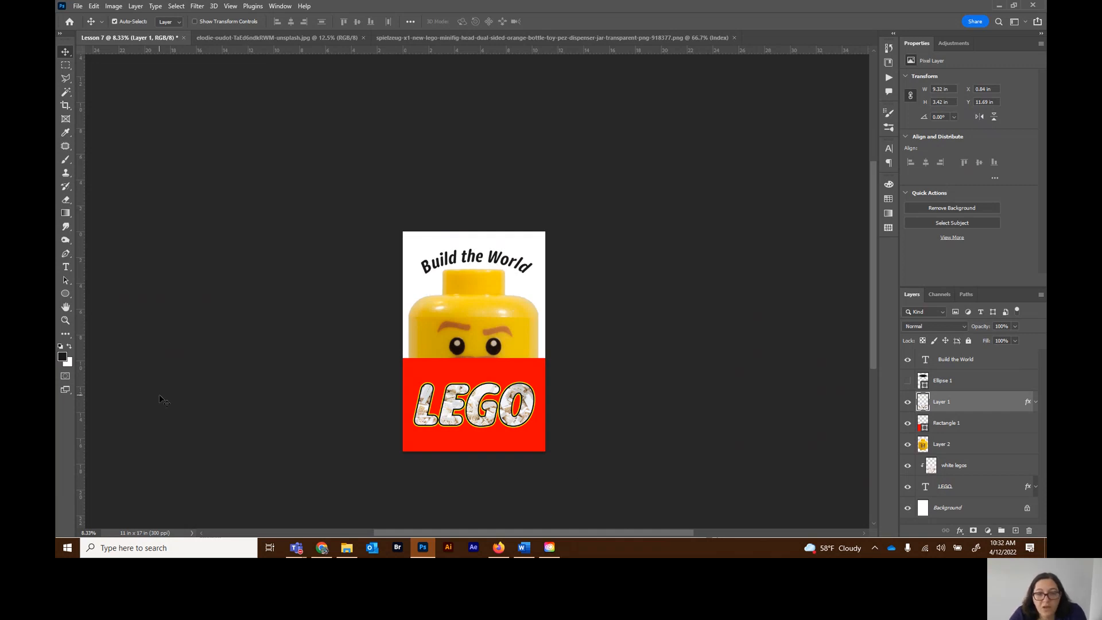
key(ctrl+0)
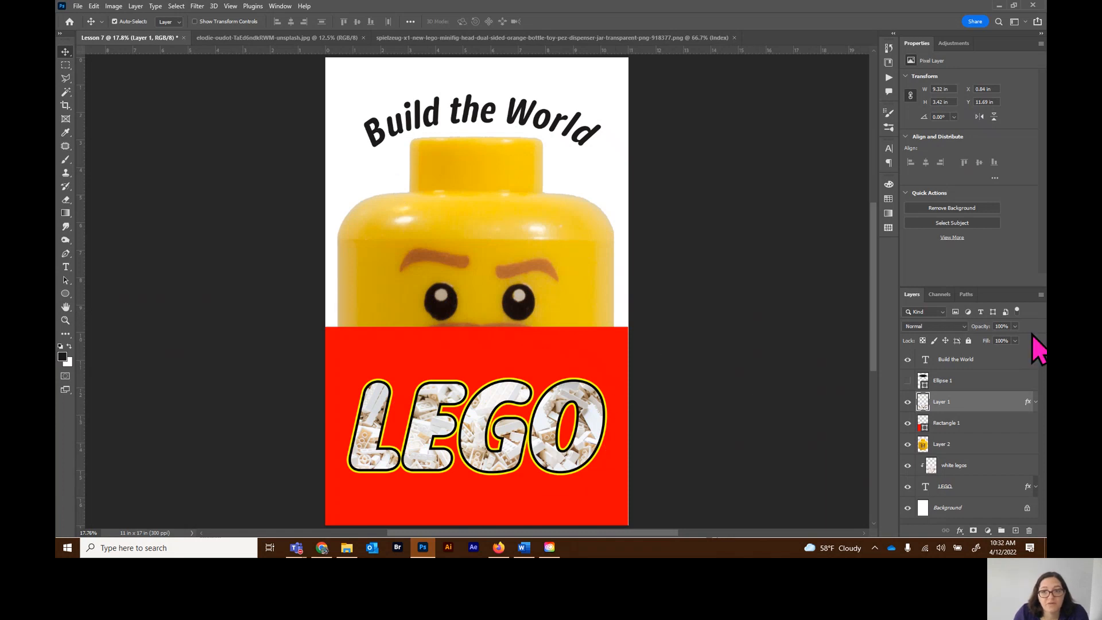
click(1041, 296)
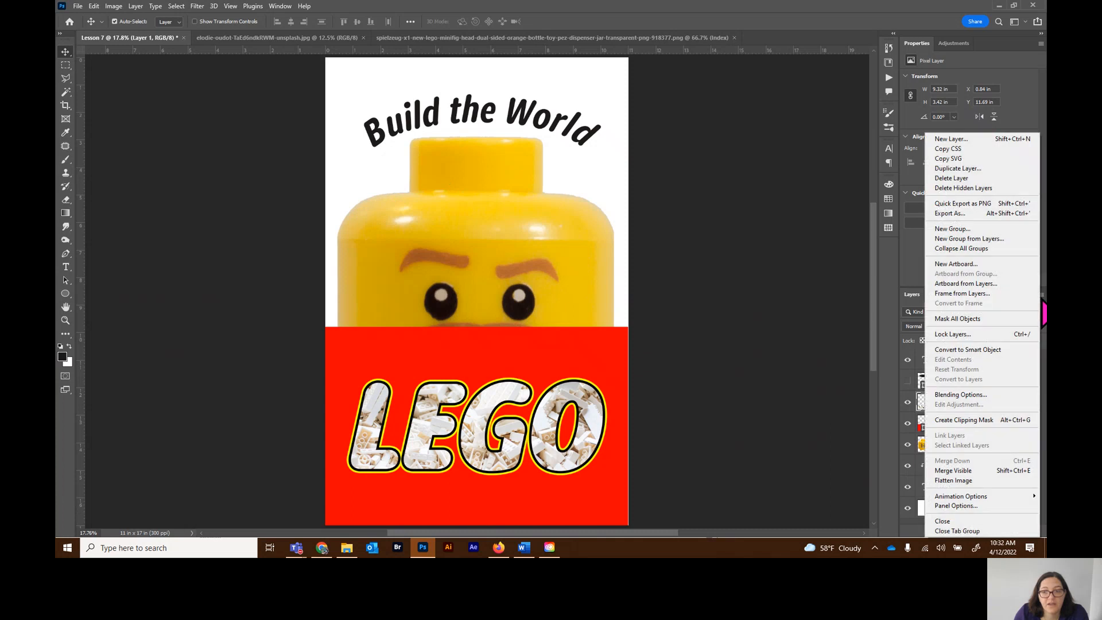
click(711, 266)
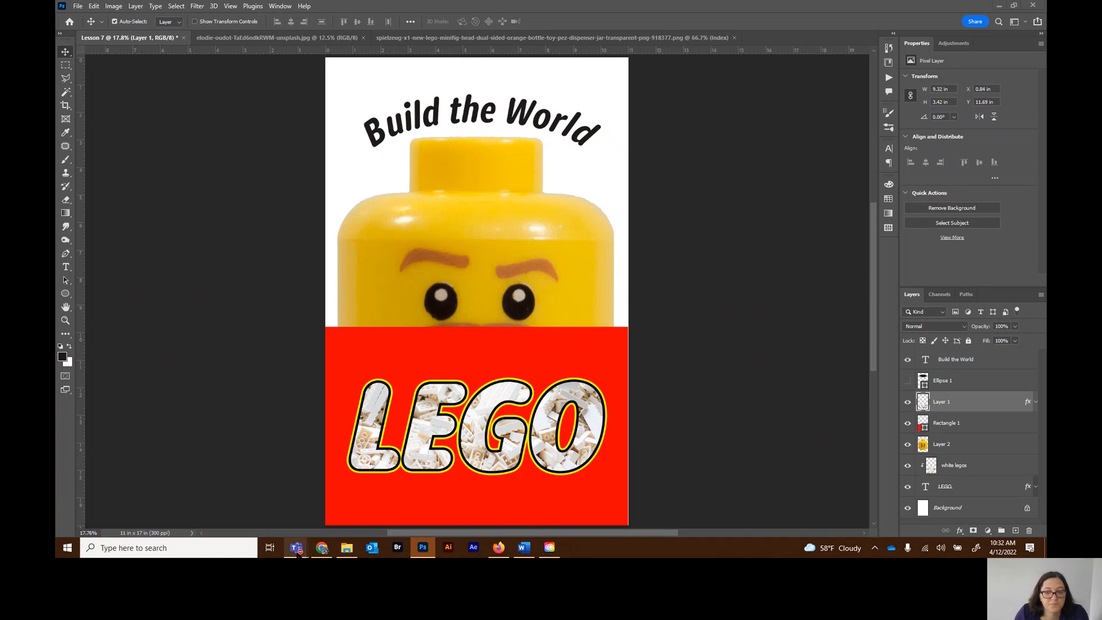
mouse_move(296, 547)
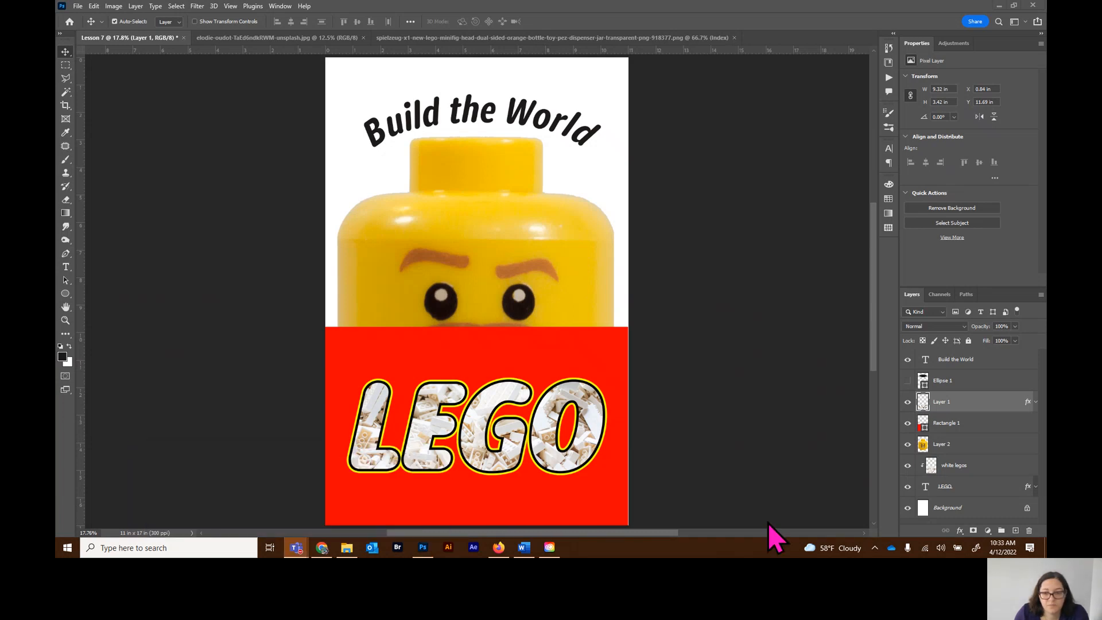